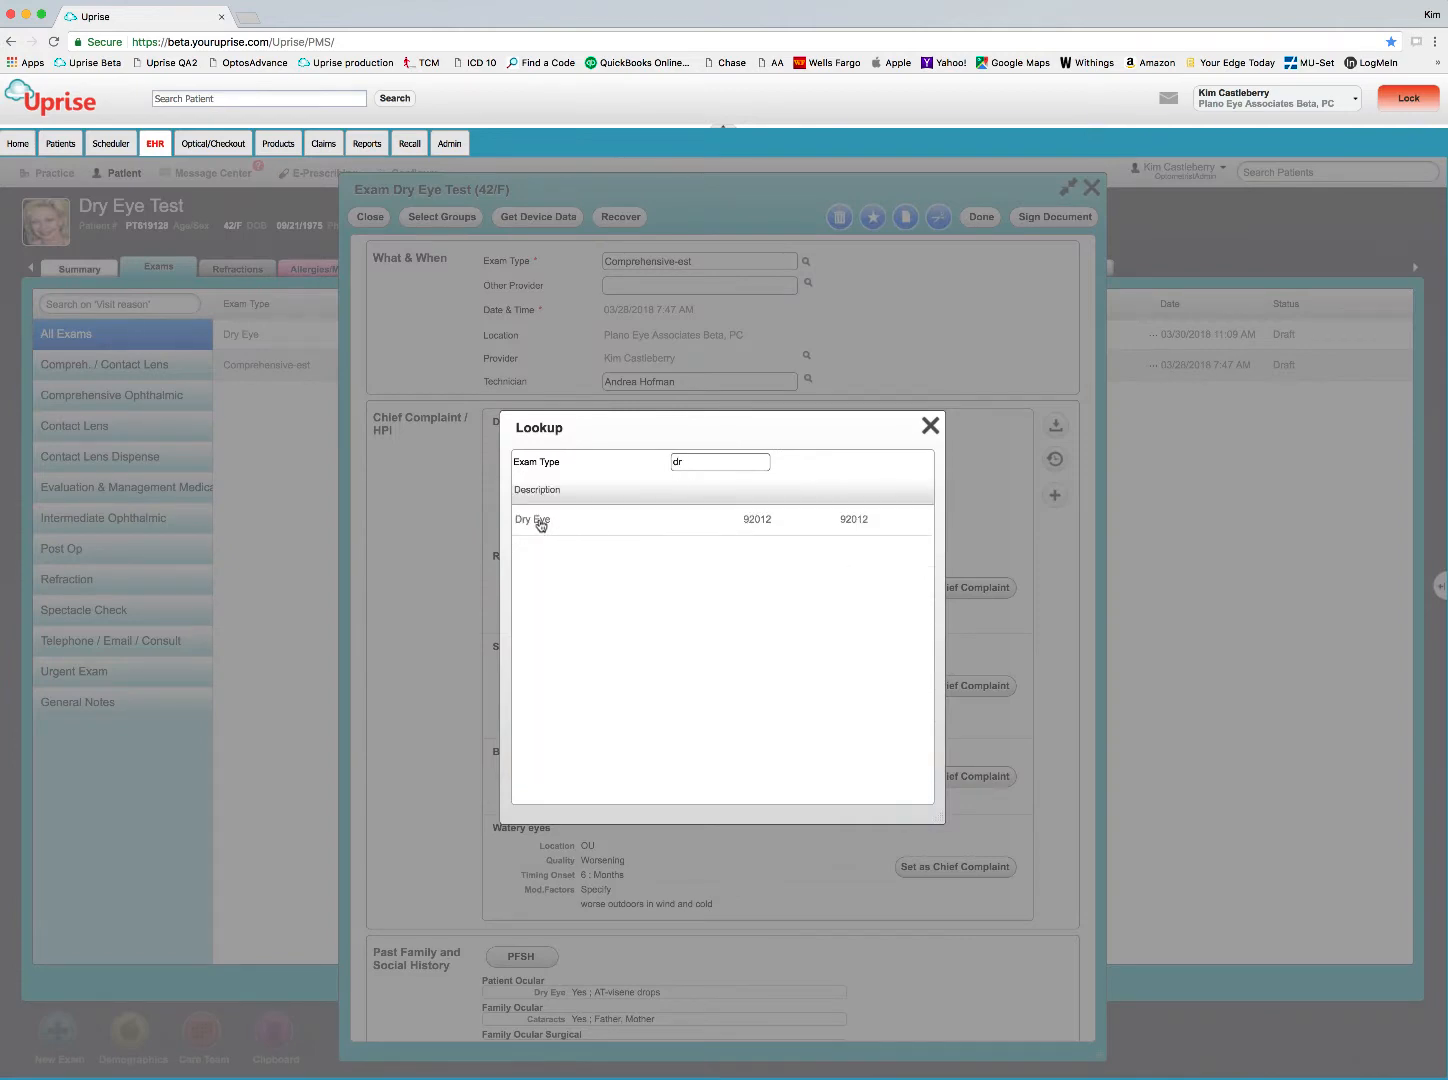
# Step: Change the exam type to Dry Eye and open the exam's group selection
pyautogui.click(540, 521)
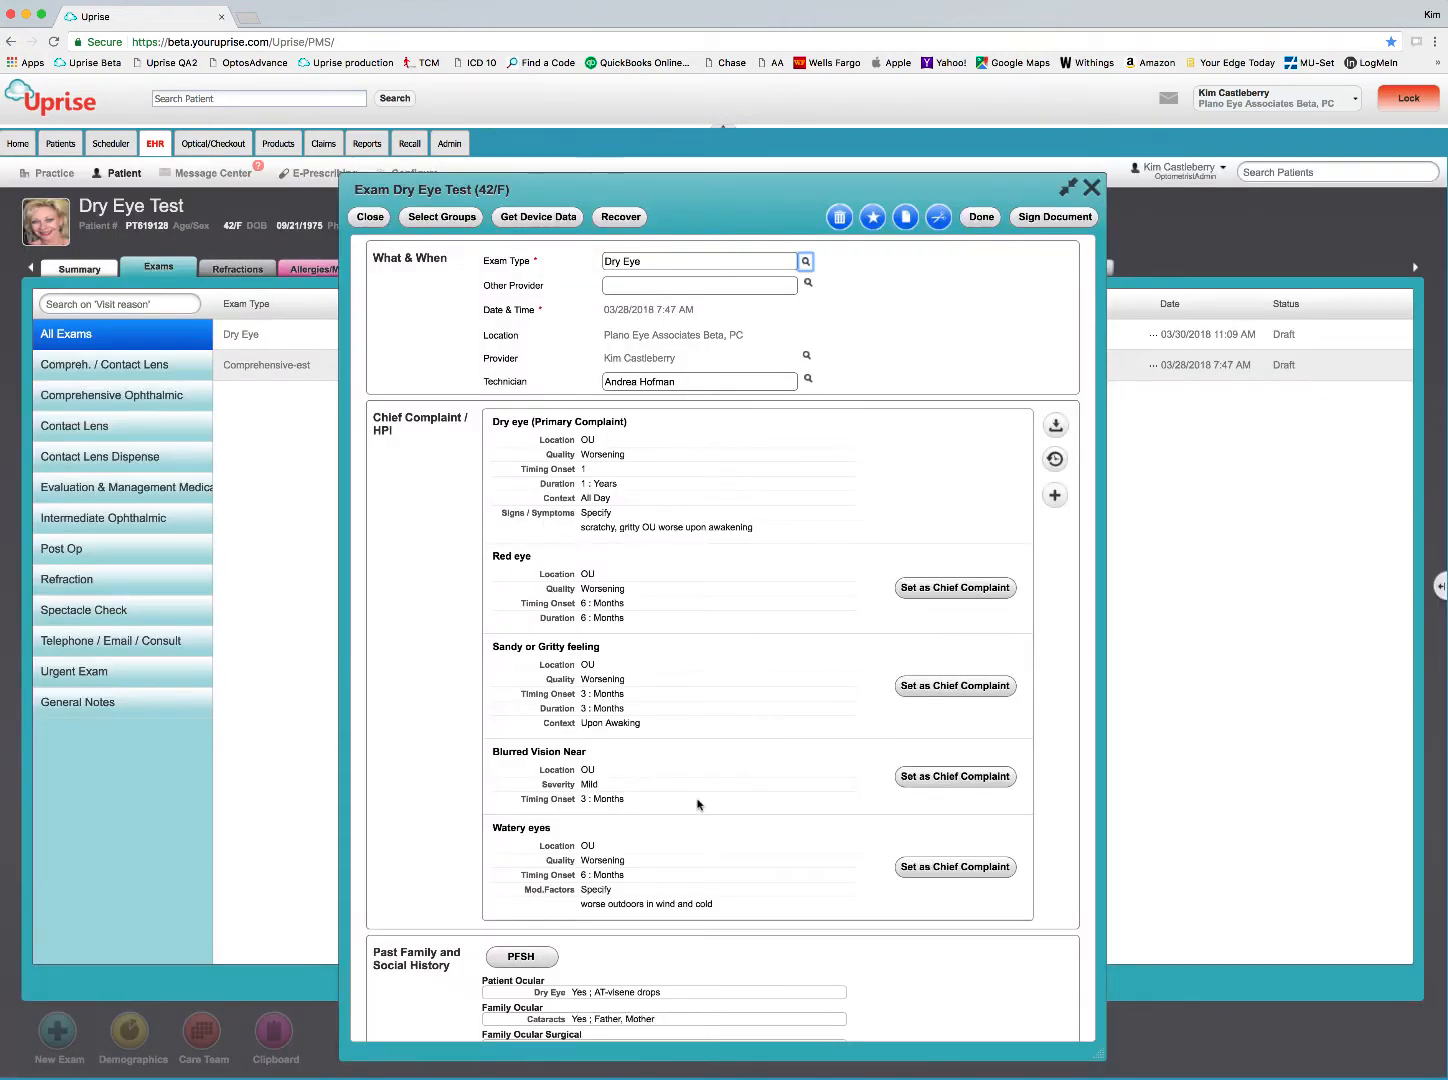
pyautogui.click(455, 217)
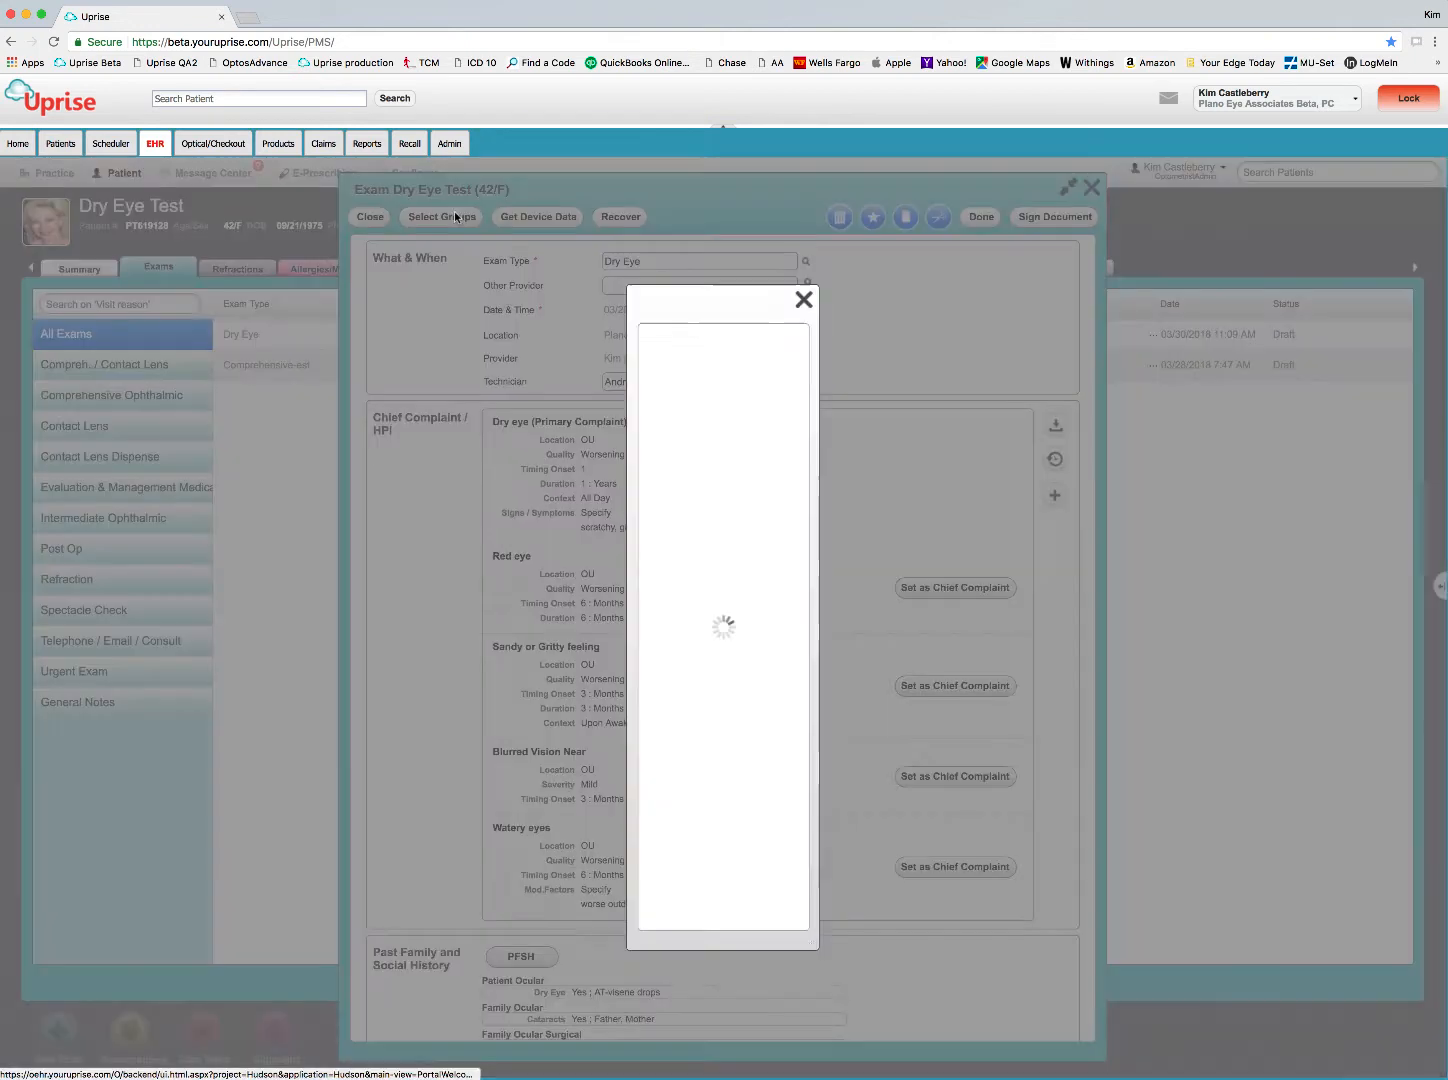
pyautogui.click(663, 331)
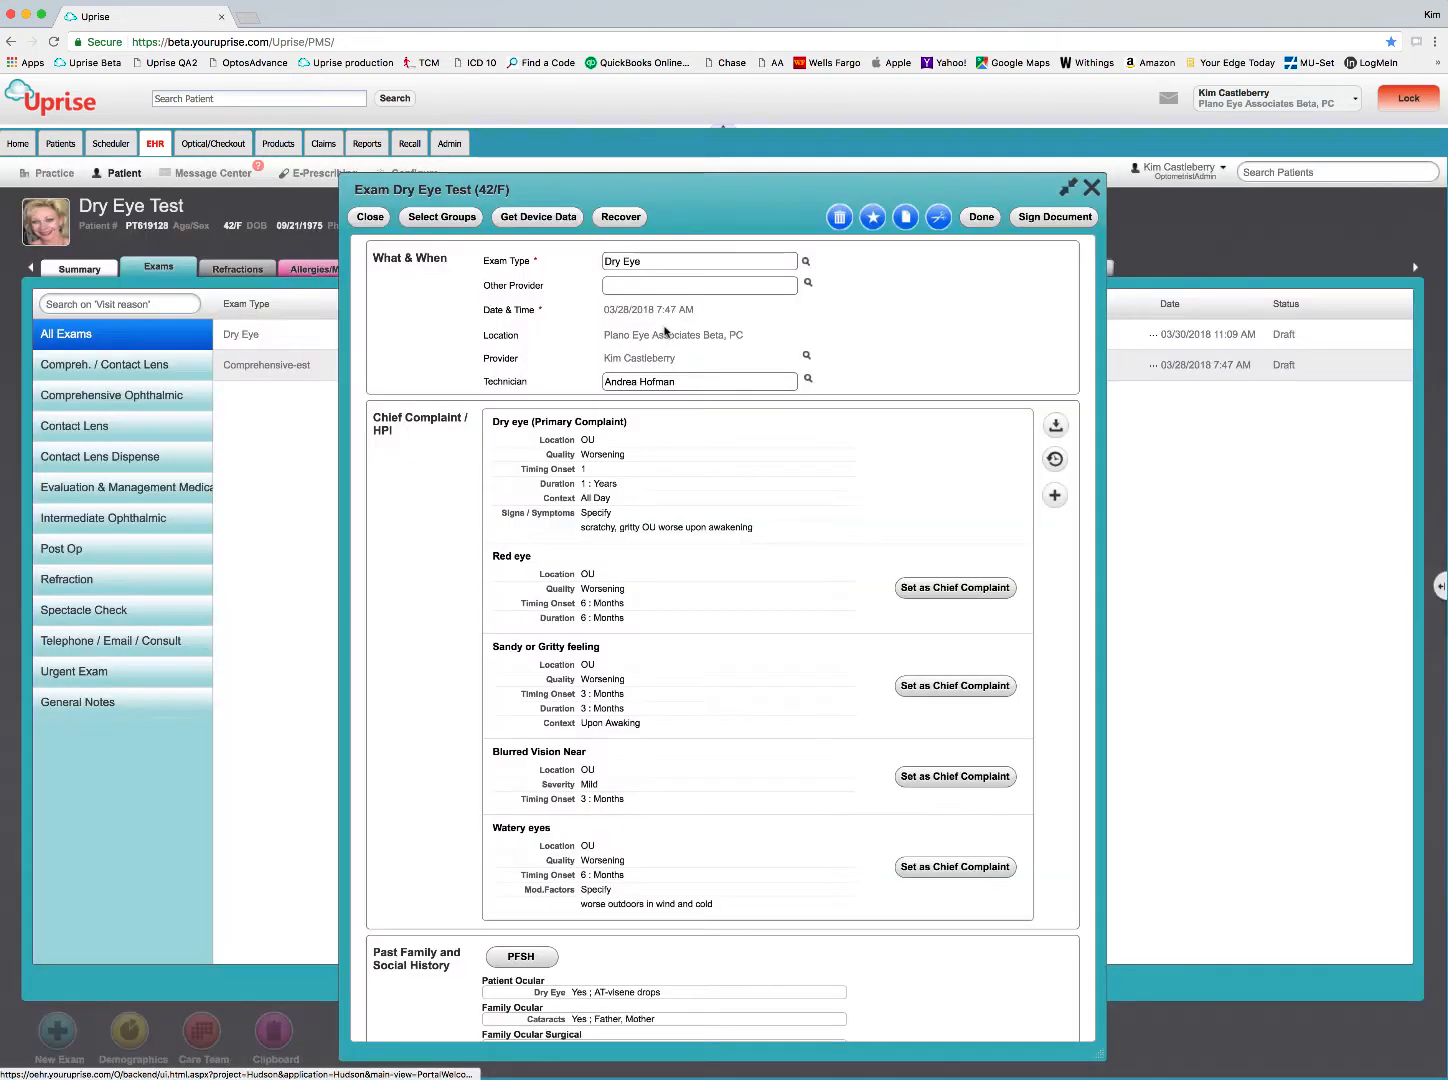
# Step: Set the exam type to Comprehensive-est
pyautogui.click(805, 261)
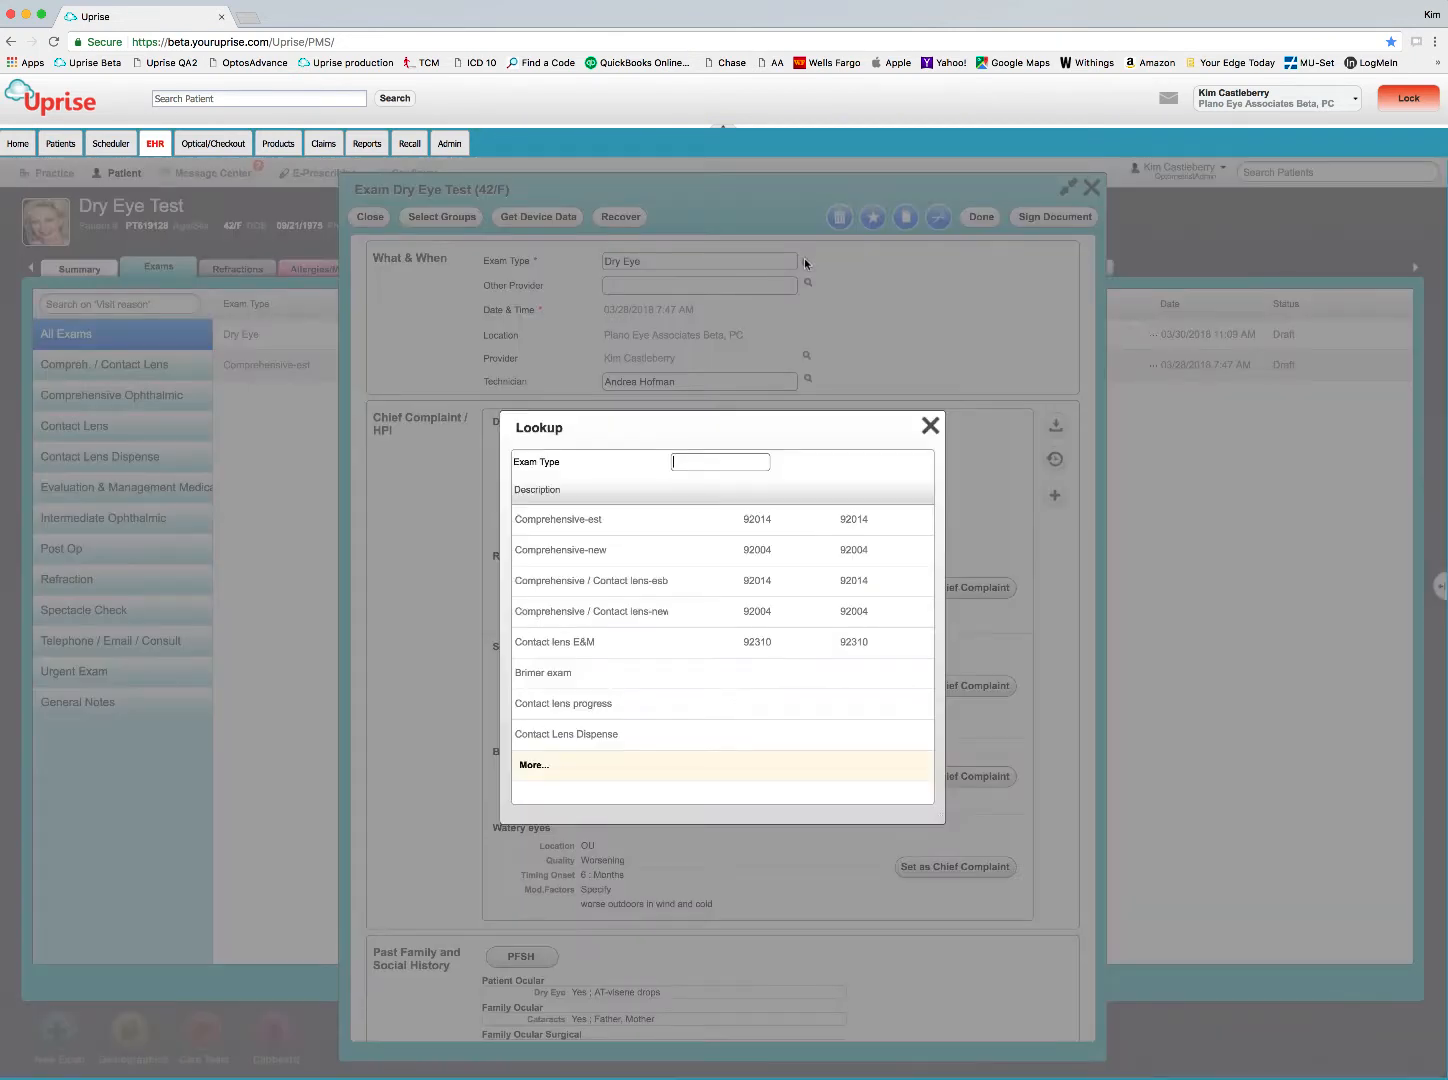
pyautogui.click(598, 520)
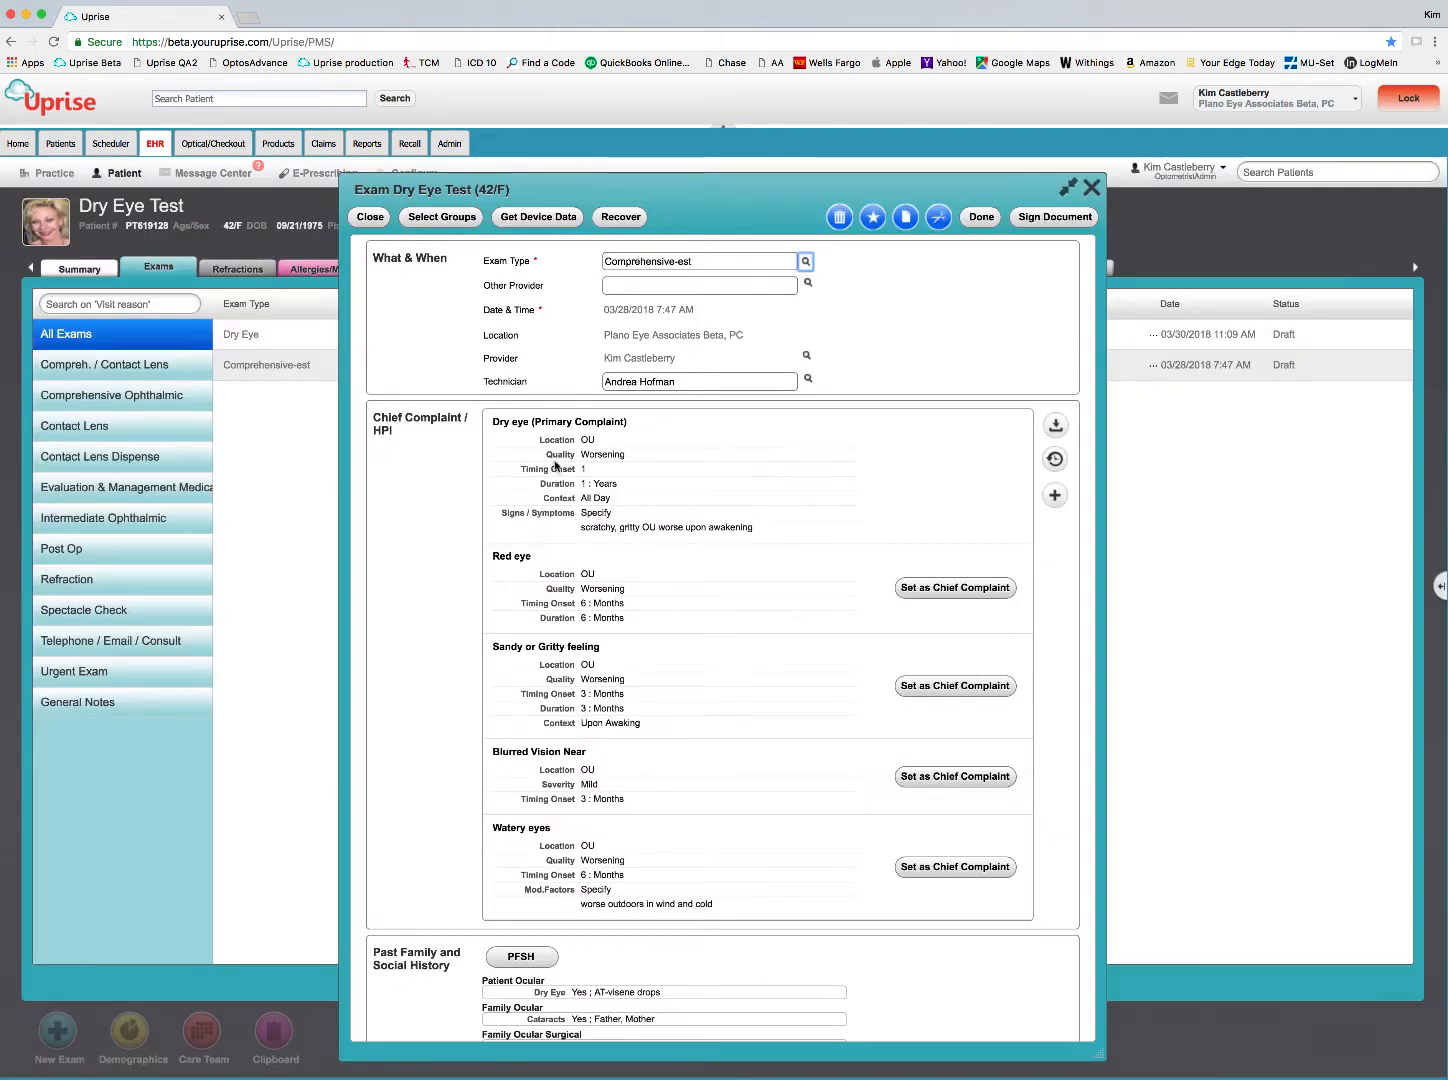
# Step: View the available chief complaint categories for the exam without adding one
pyautogui.click(1055, 495)
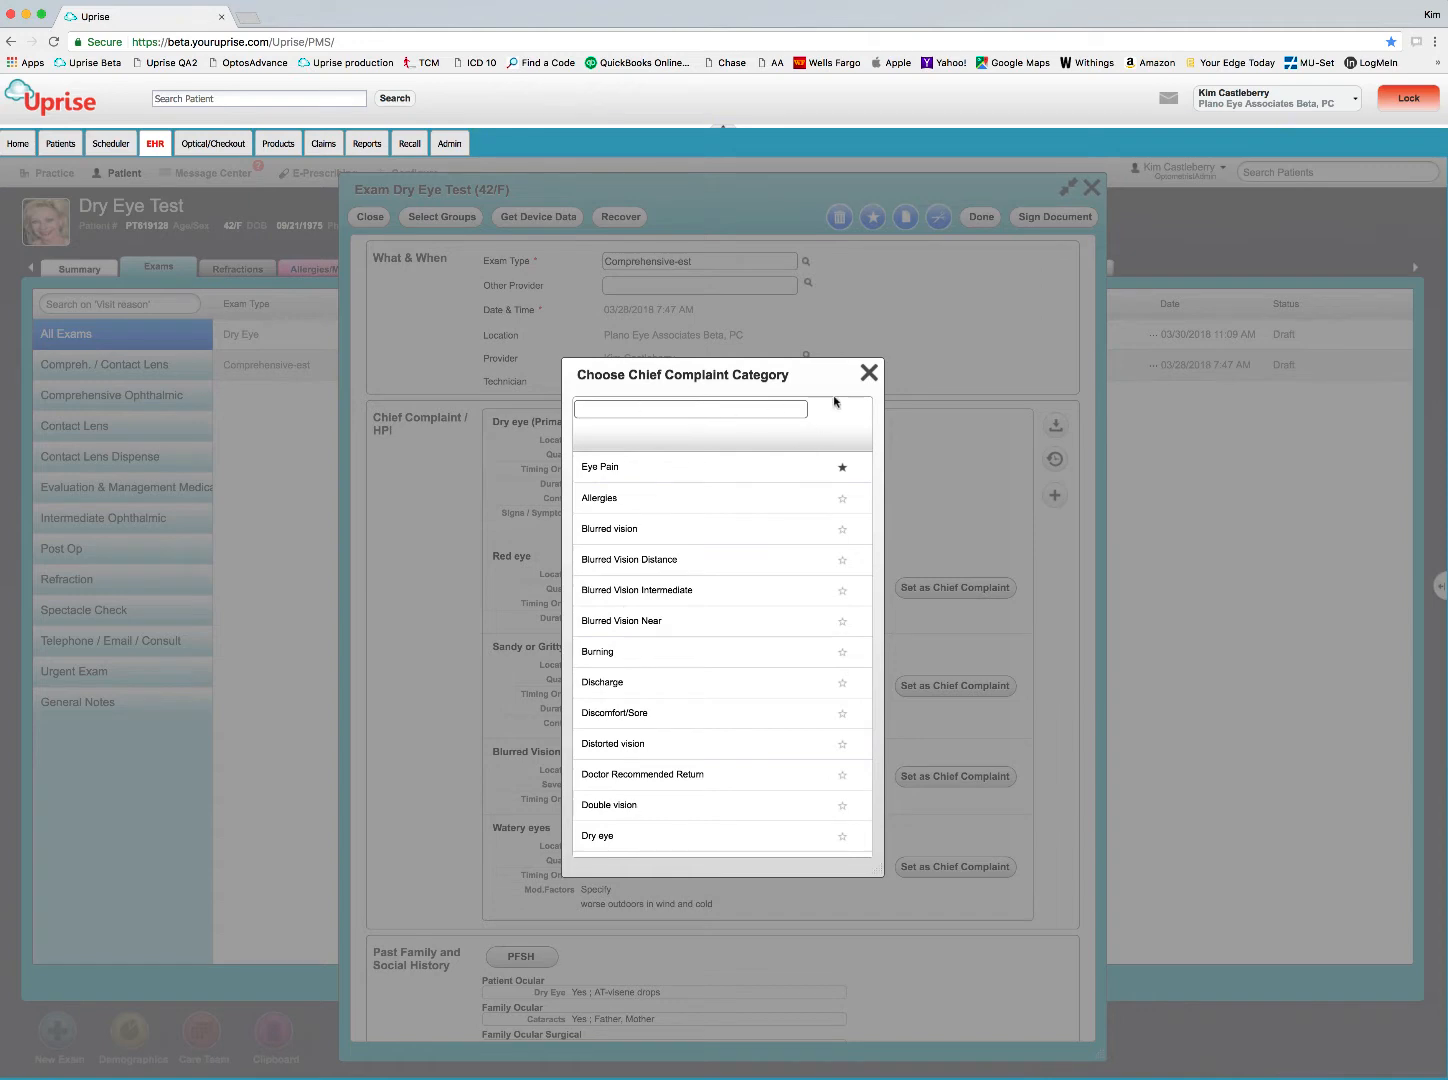
pyautogui.click(869, 373)
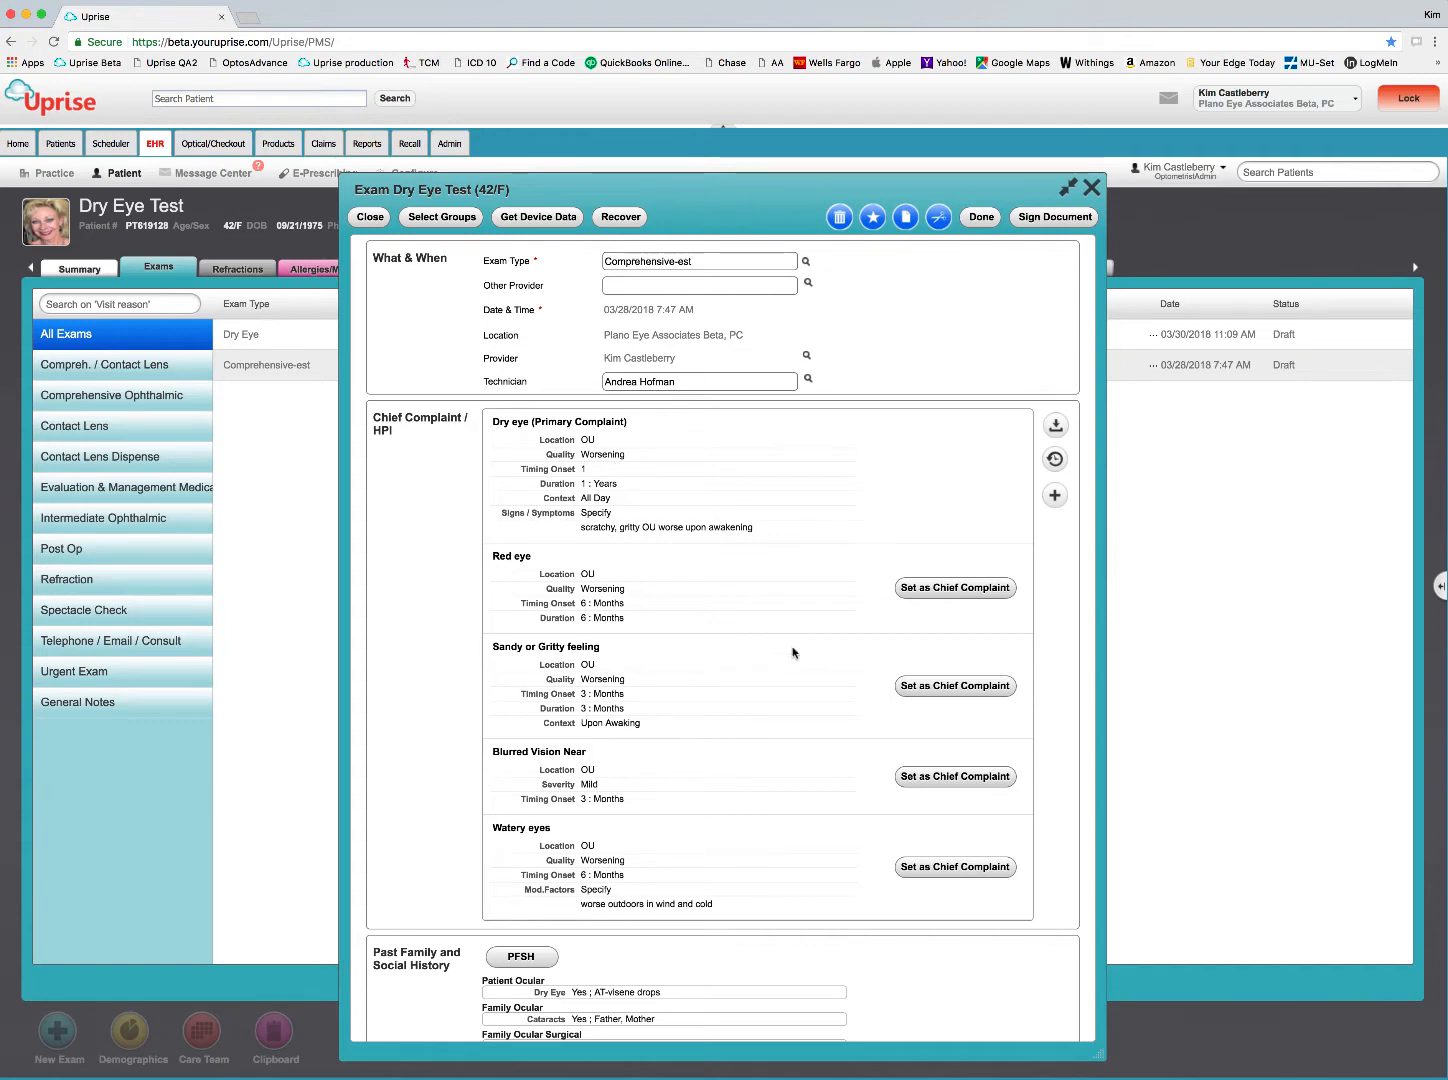
# Step: Review the Past Family and Social History questionnaire from Patient Ocular through Social, and leave it without marking it reviewed
pyautogui.scroll(-10, 810, 737)
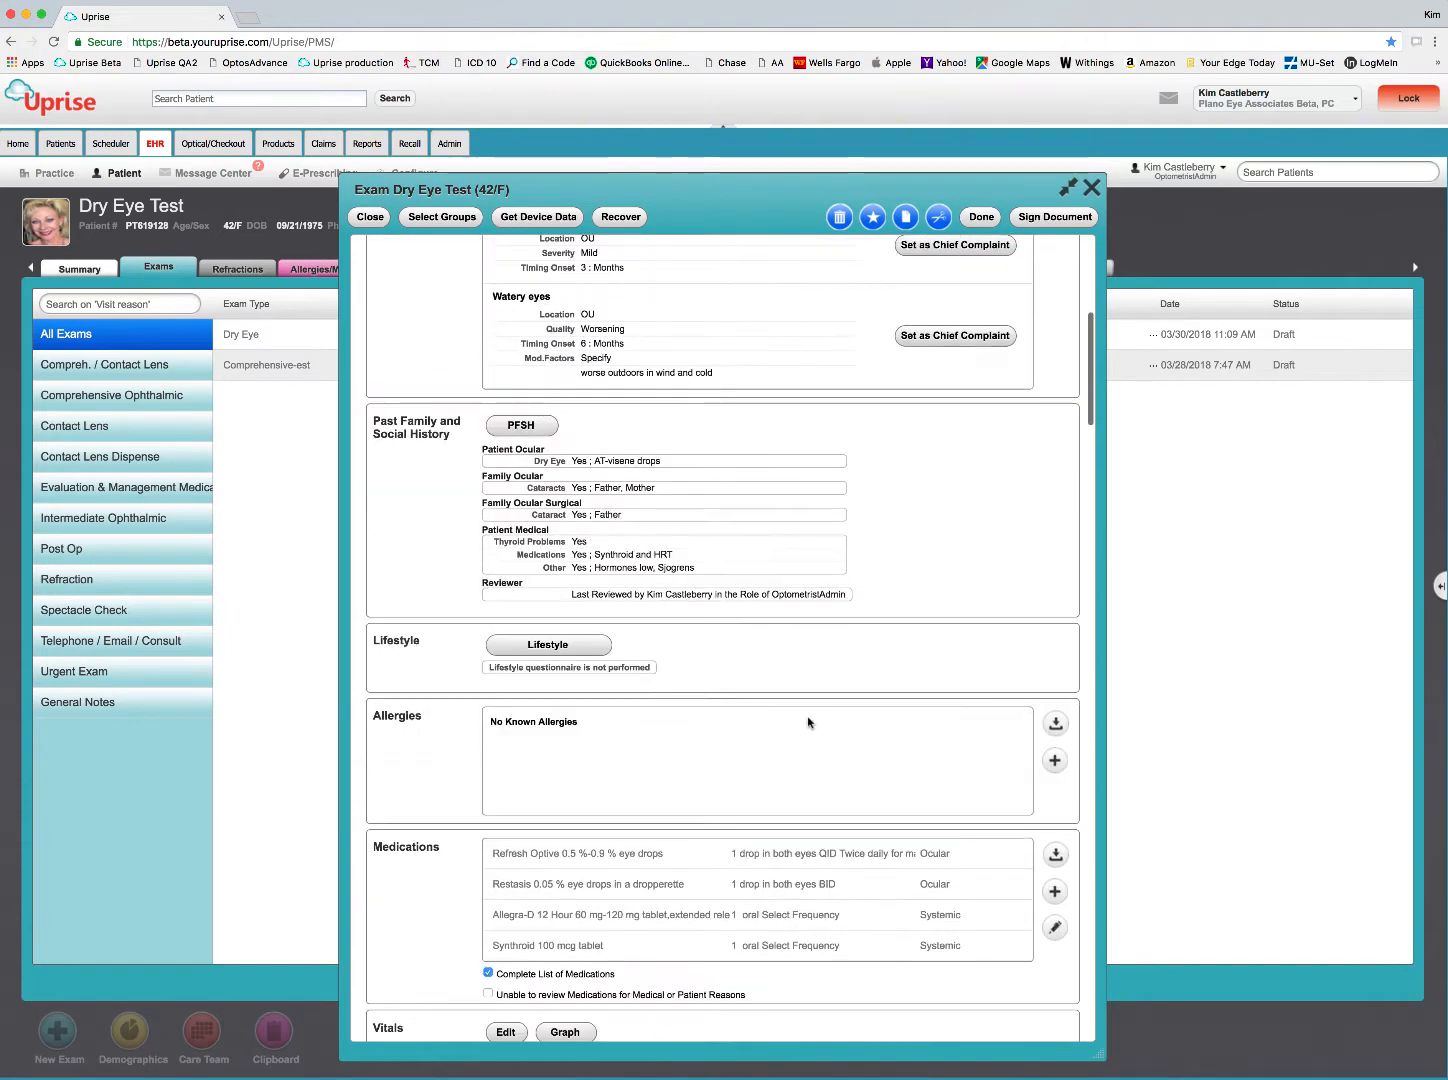
pyautogui.scroll(-3, 807, 720)
pyautogui.scroll(1, 805, 722)
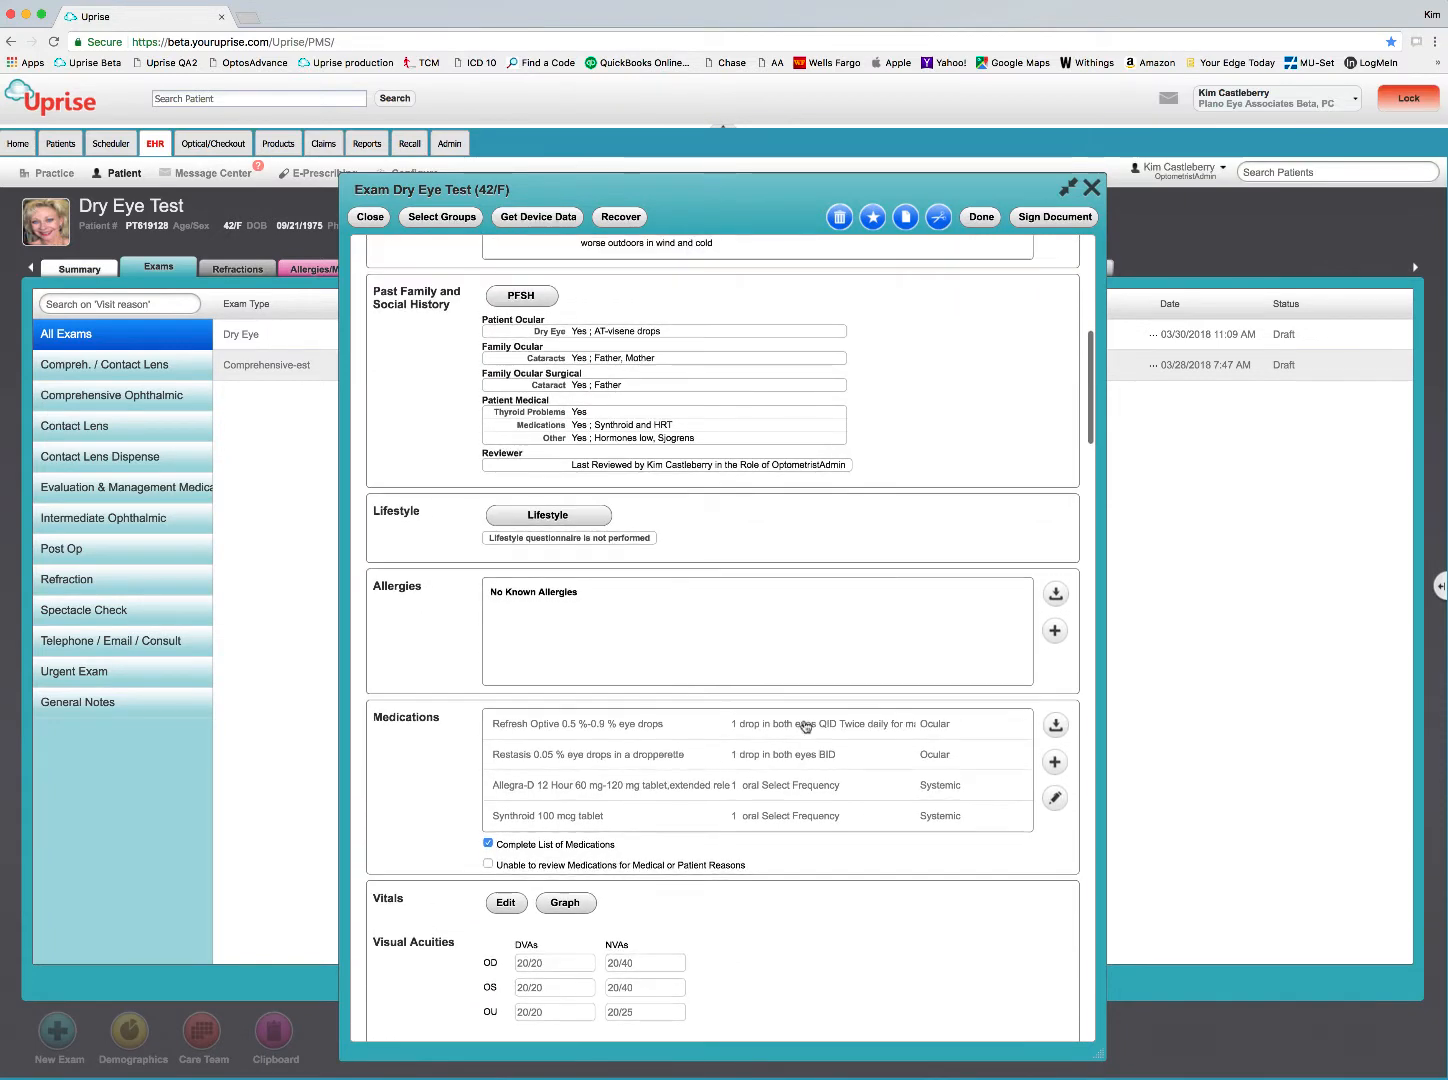
pyautogui.click(528, 296)
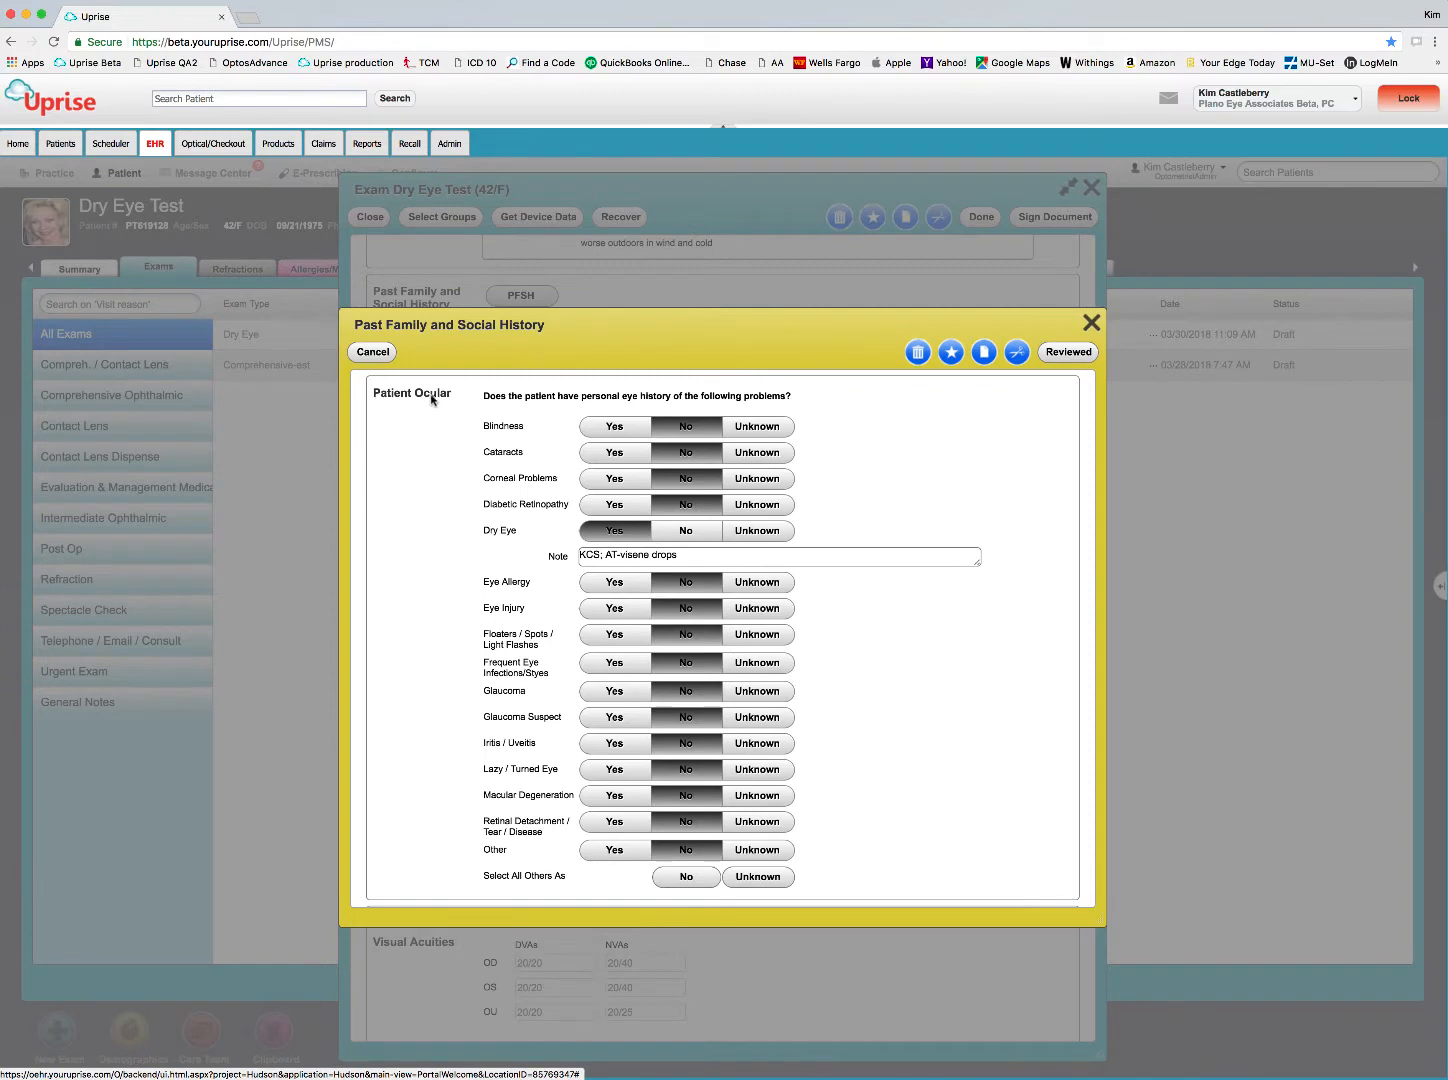
pyautogui.scroll(-6, 455, 474)
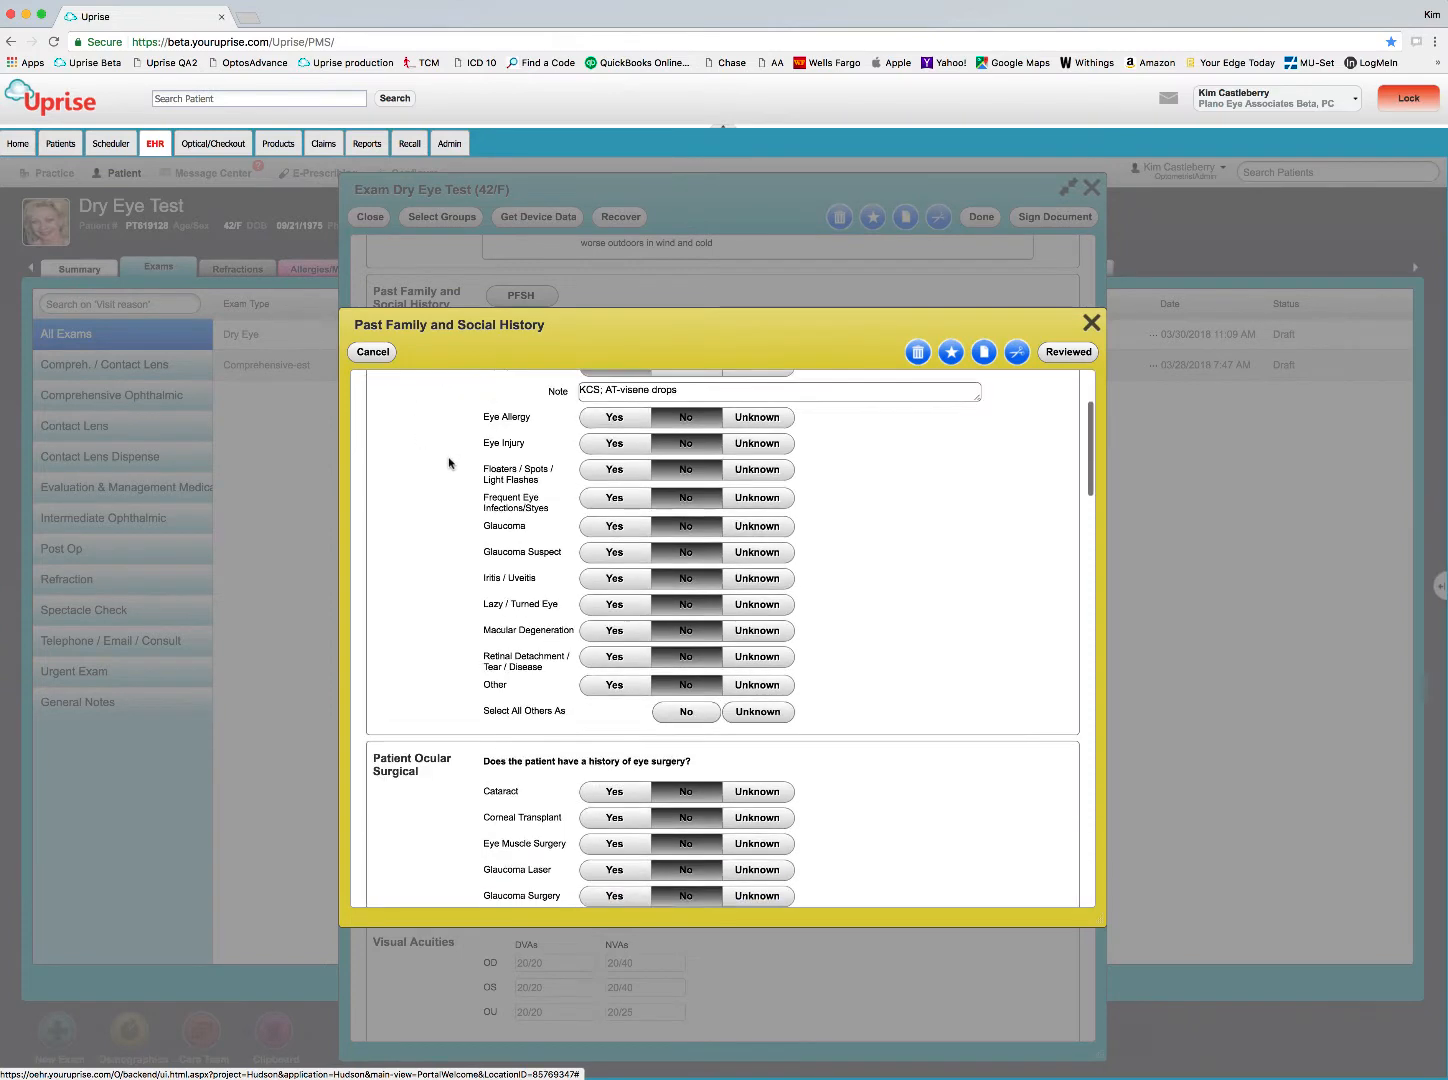
pyautogui.scroll(1, 463, 486)
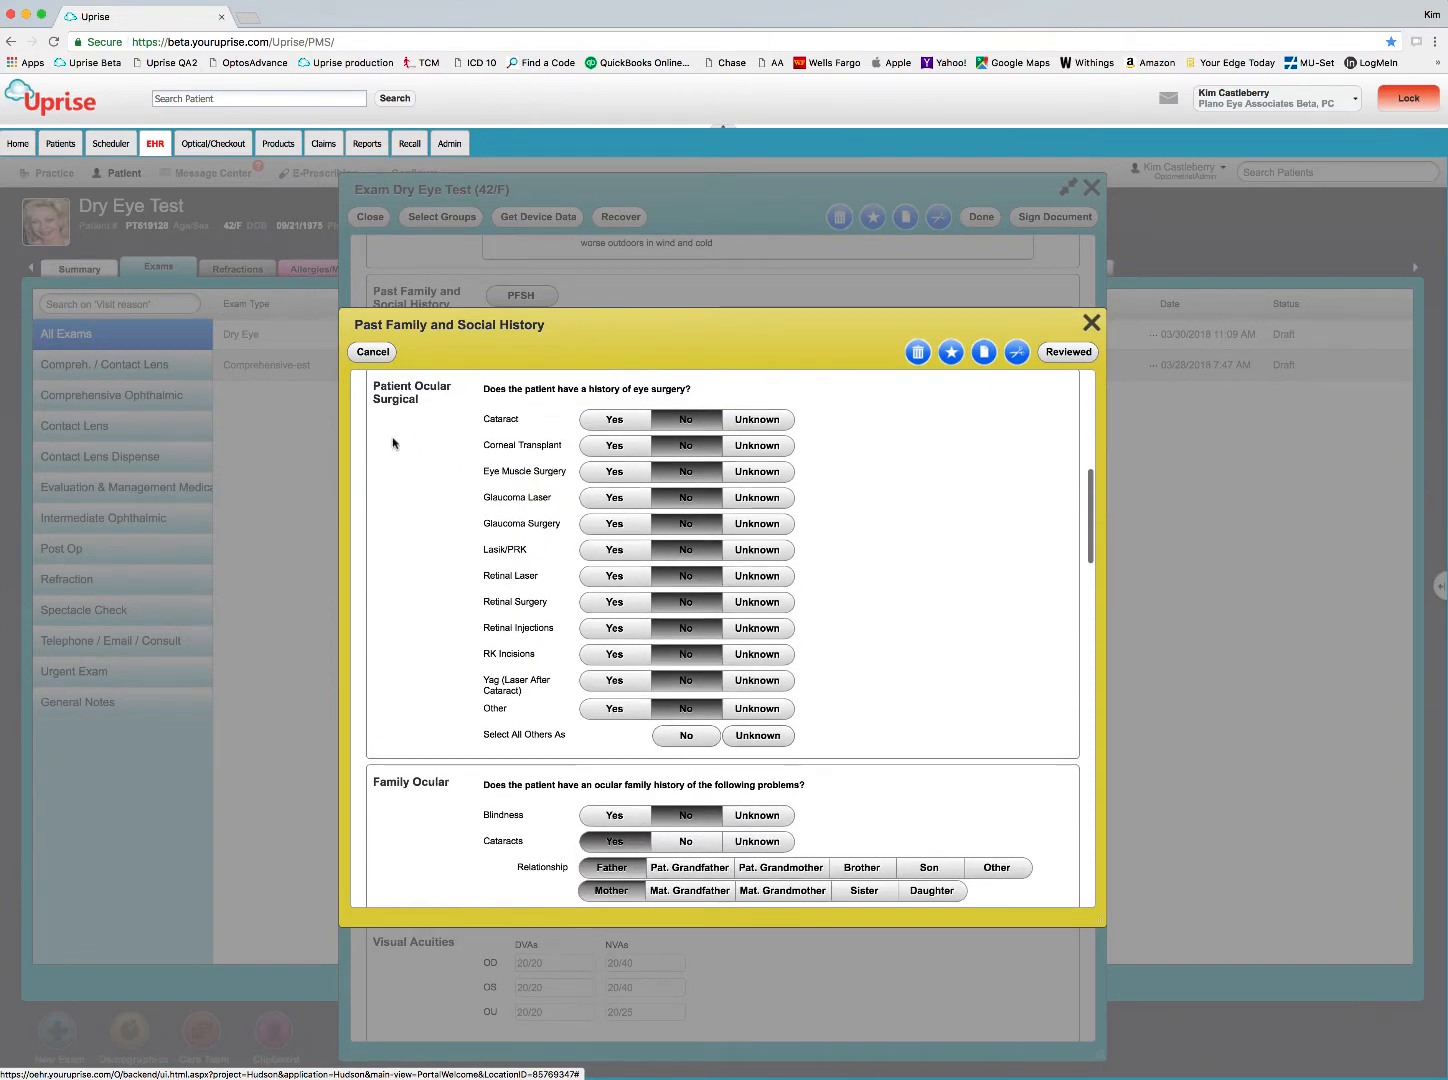
pyautogui.scroll(-5, 445, 562)
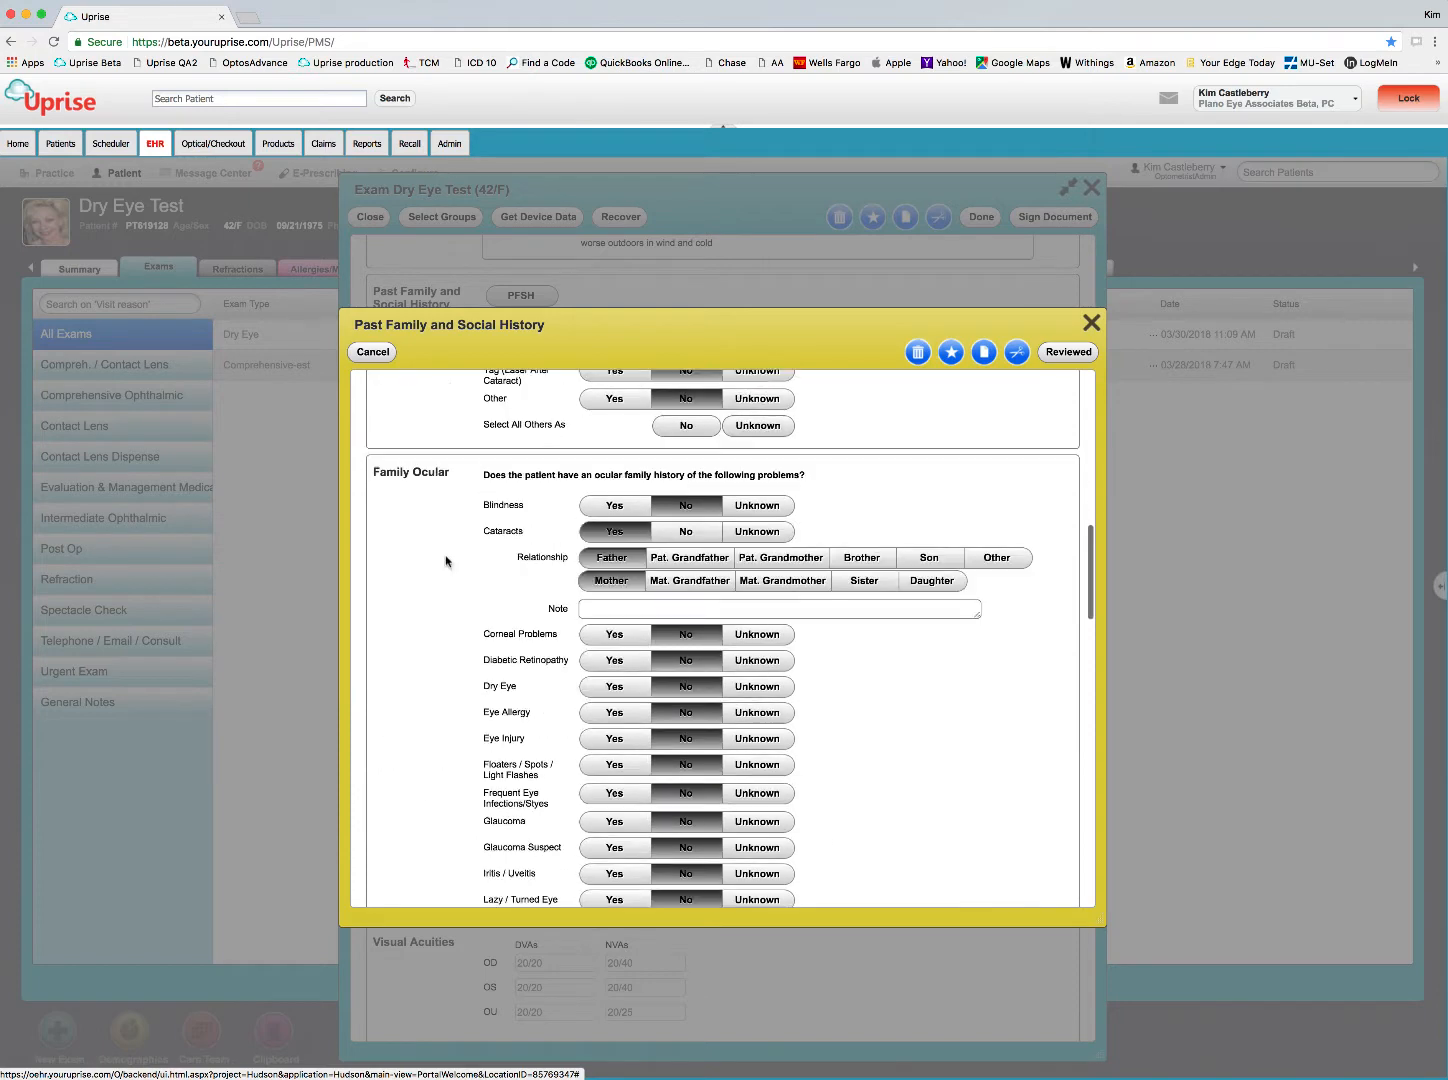
pyautogui.scroll(-8, 418, 530)
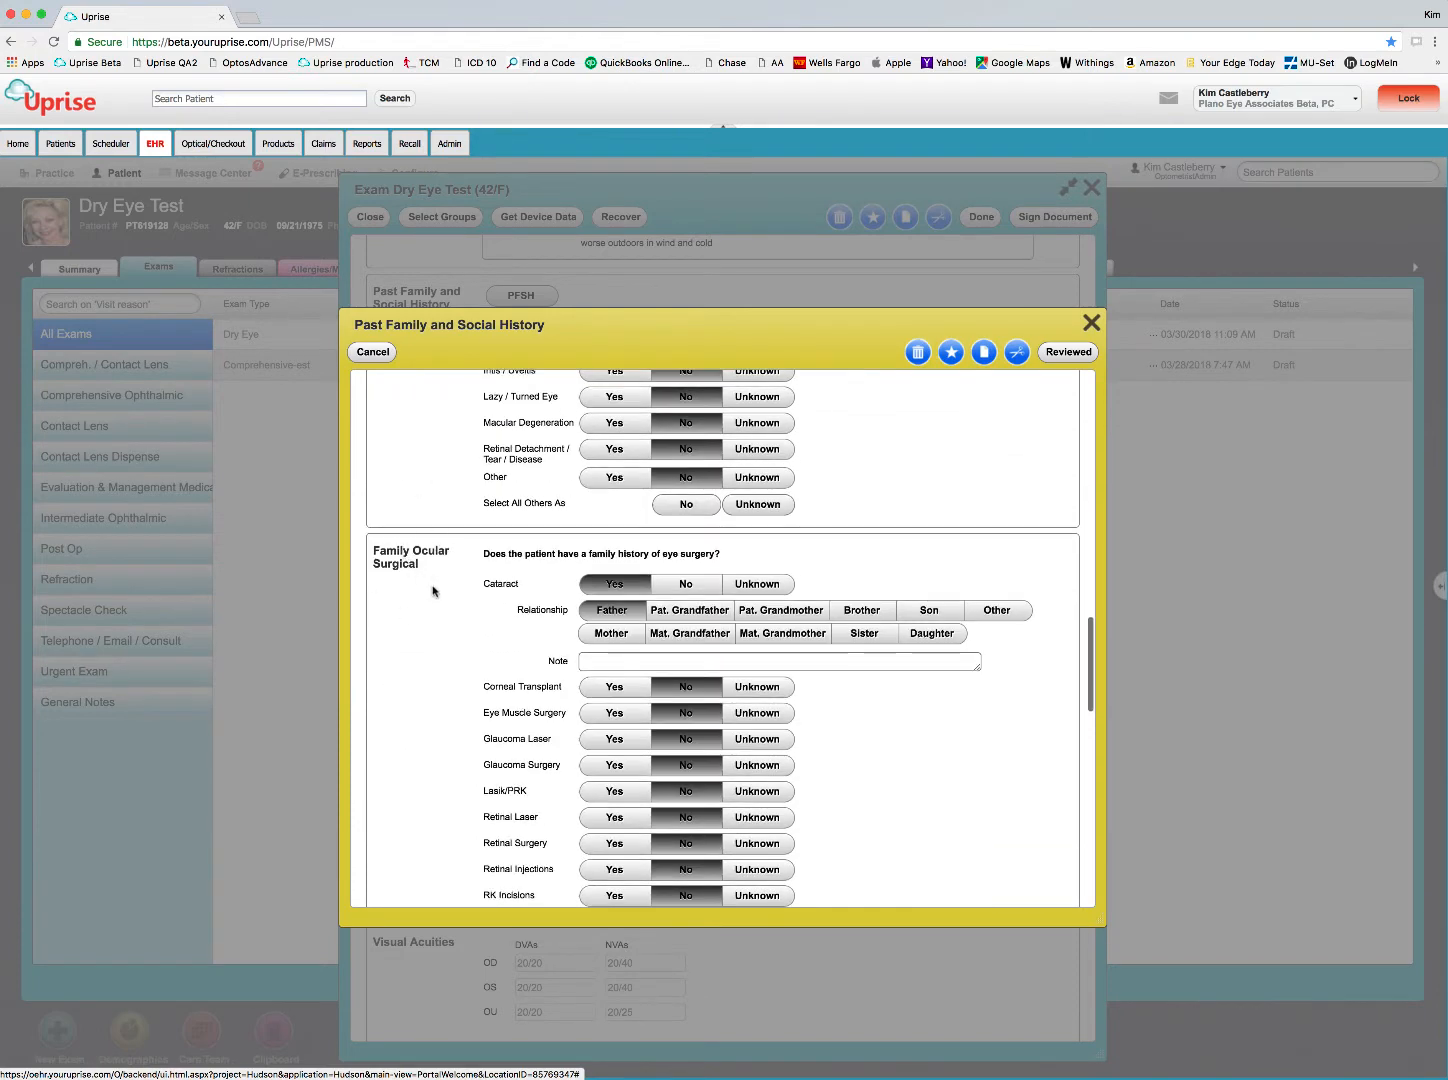
pyautogui.scroll(-8, 435, 592)
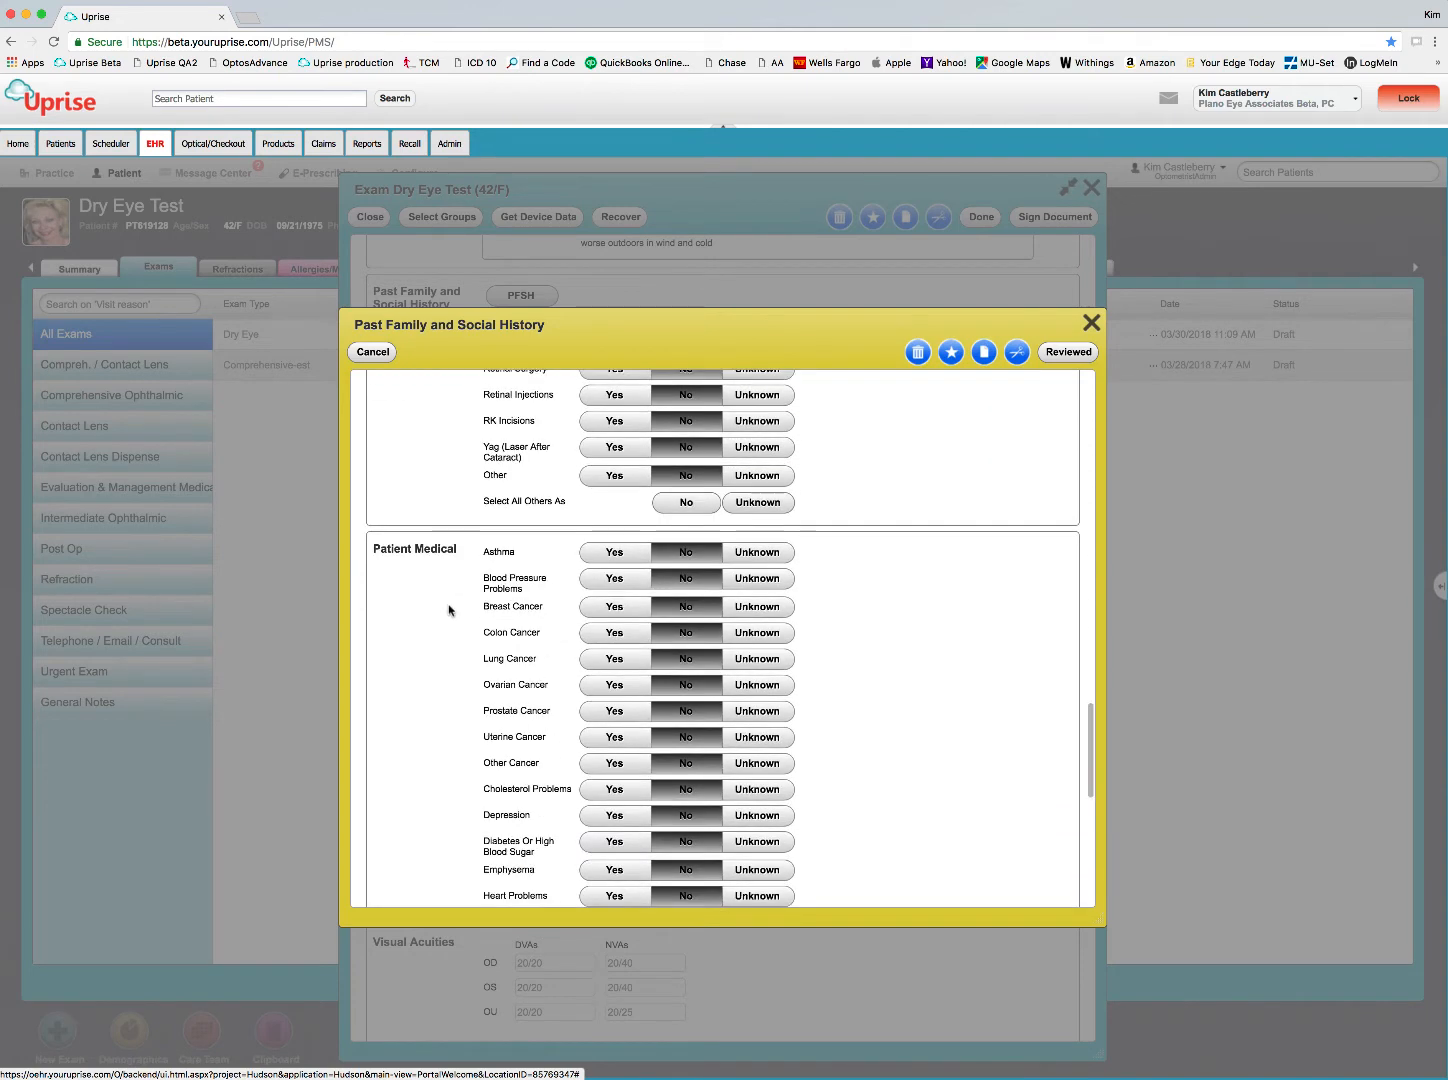
pyautogui.scroll(-2, 452, 611)
pyautogui.scroll(-8, 459, 569)
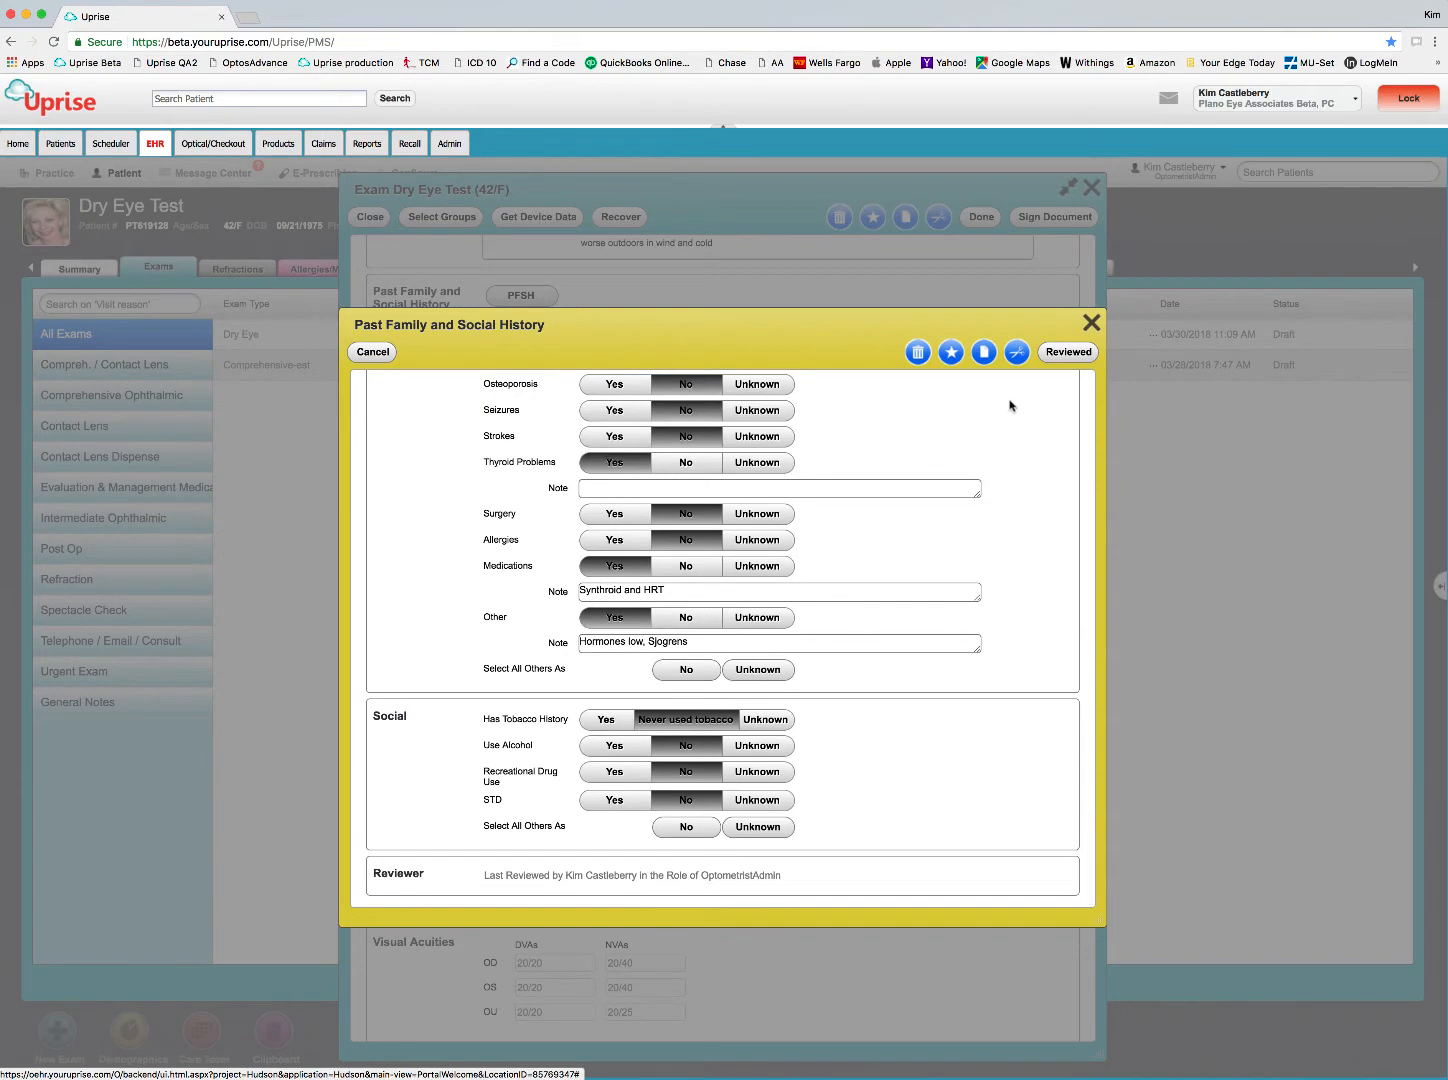
pyautogui.click(372, 352)
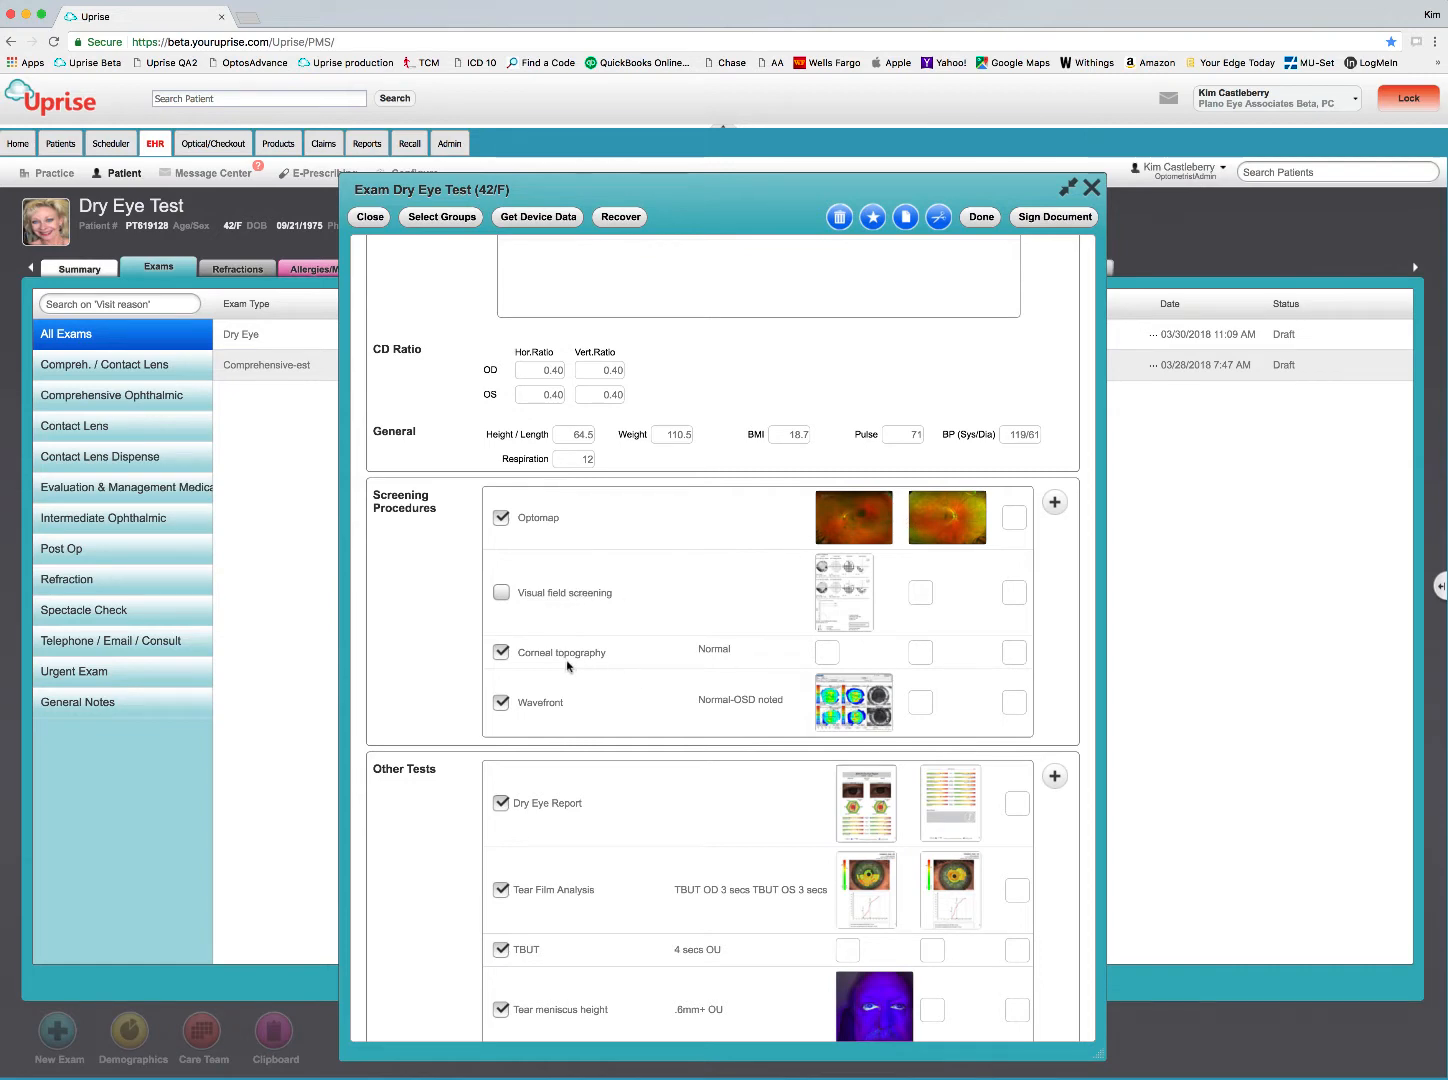
# Step: View the Wavefront attachment OPDIII.jpeg fitted to its preview, and close it
pyautogui.click(855, 703)
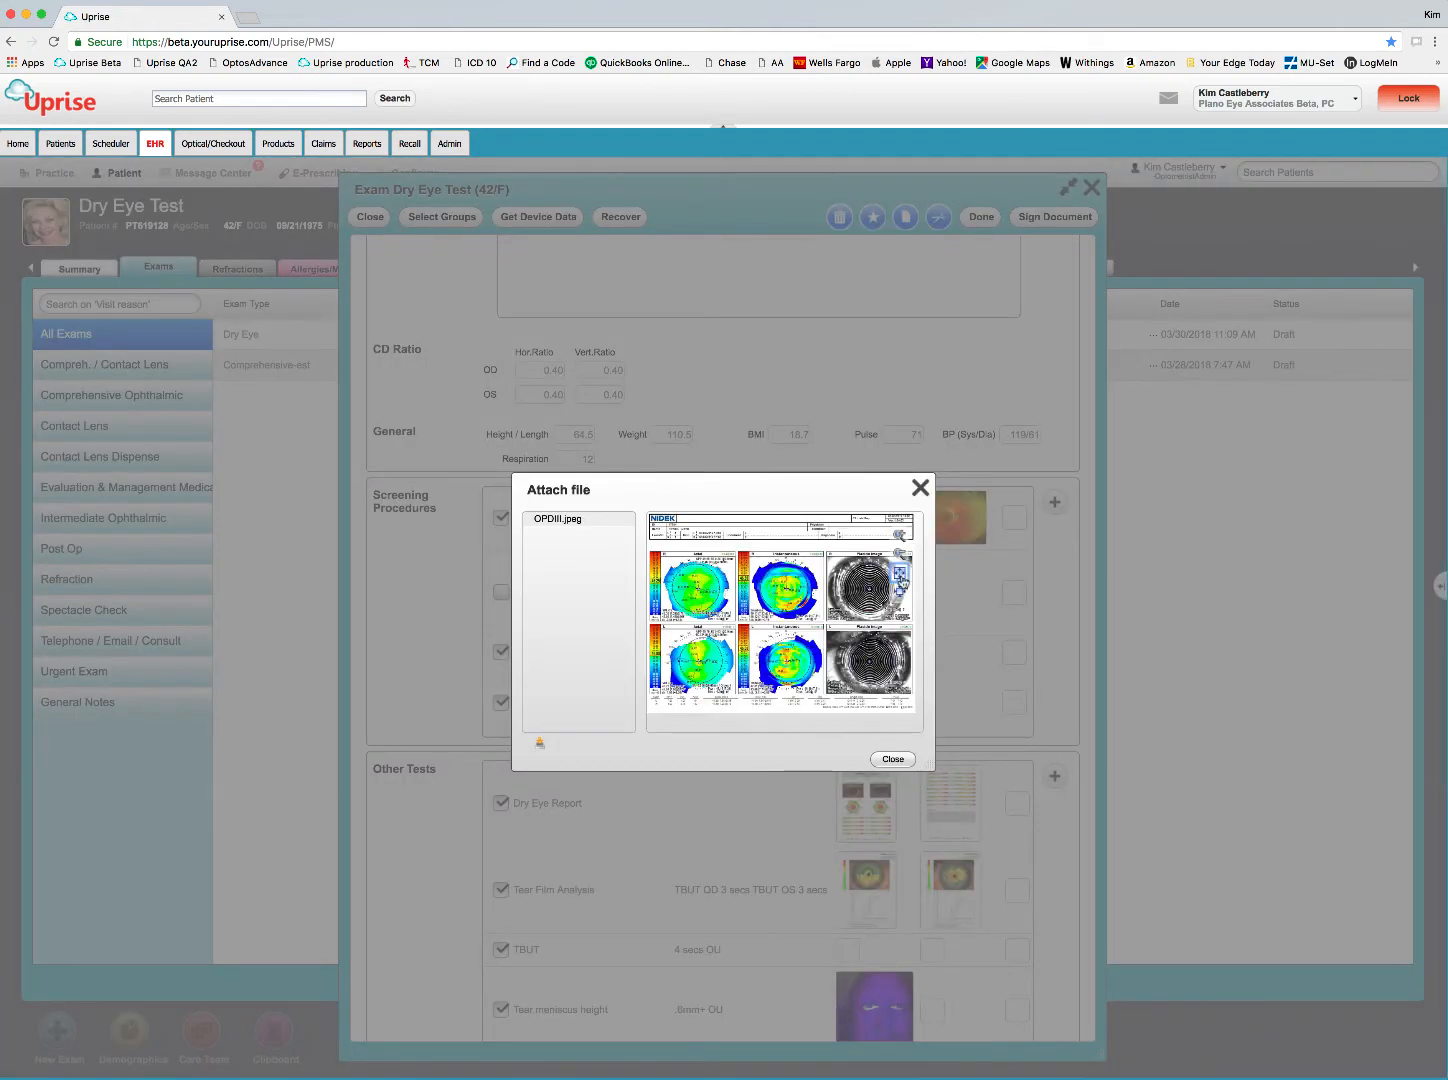
pyautogui.click(900, 573)
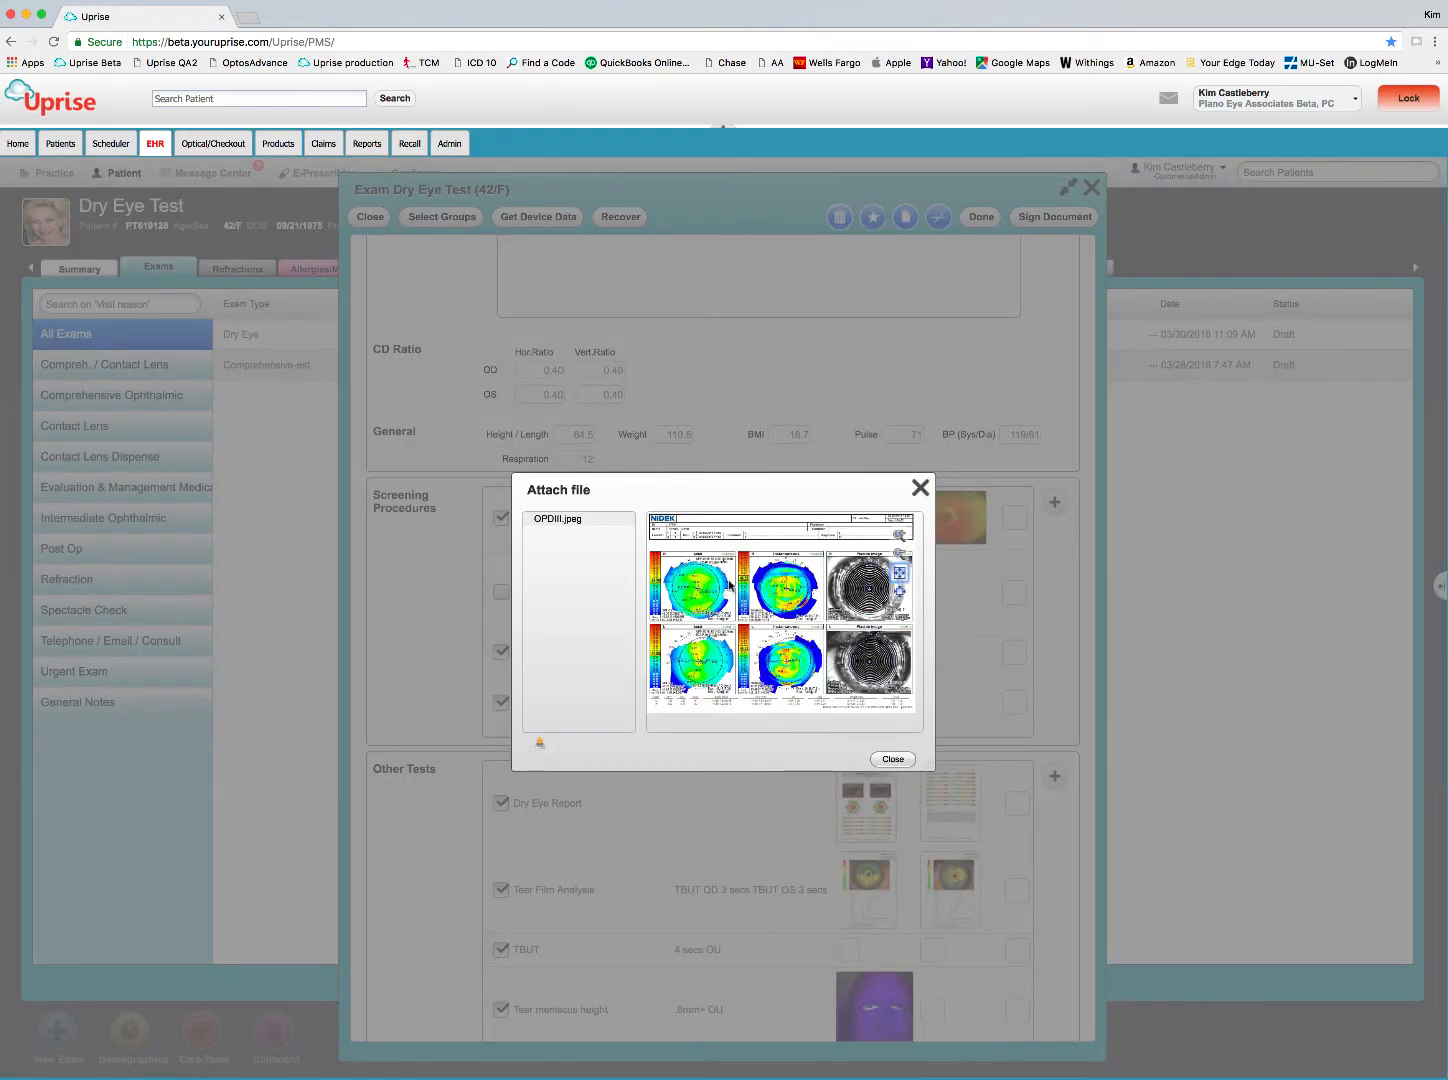
pyautogui.click(920, 488)
# Step: Look through the list of tests that can be added under Other Tests without adding one
pyautogui.scroll(-3, 753, 828)
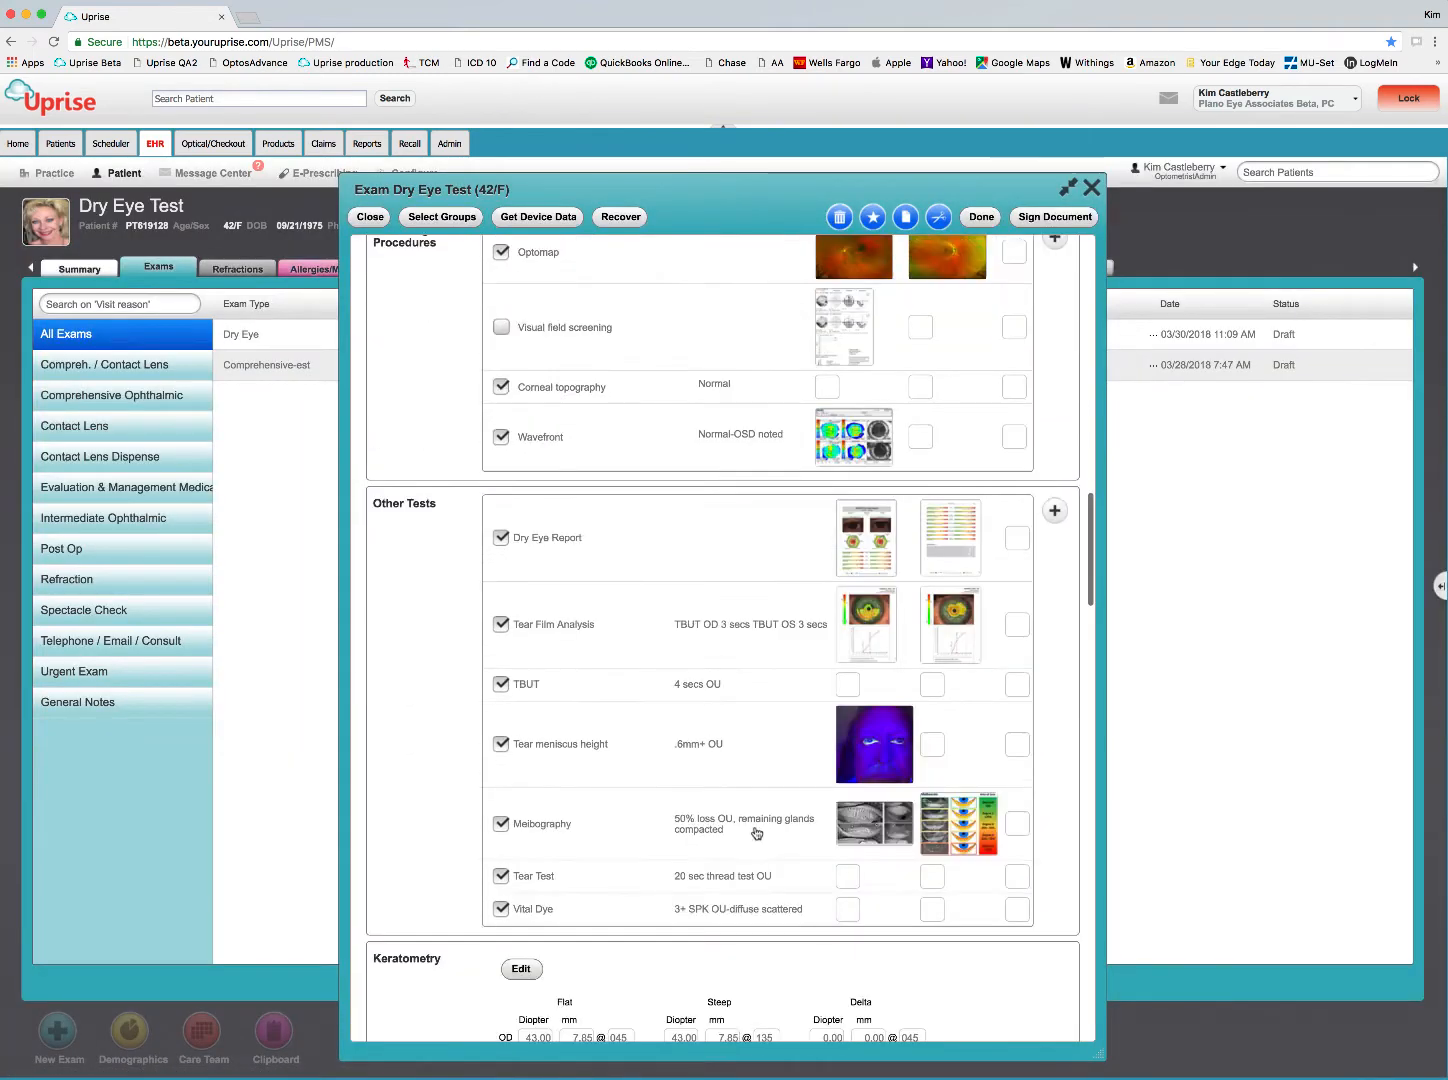
pyautogui.scroll(-1, 757, 833)
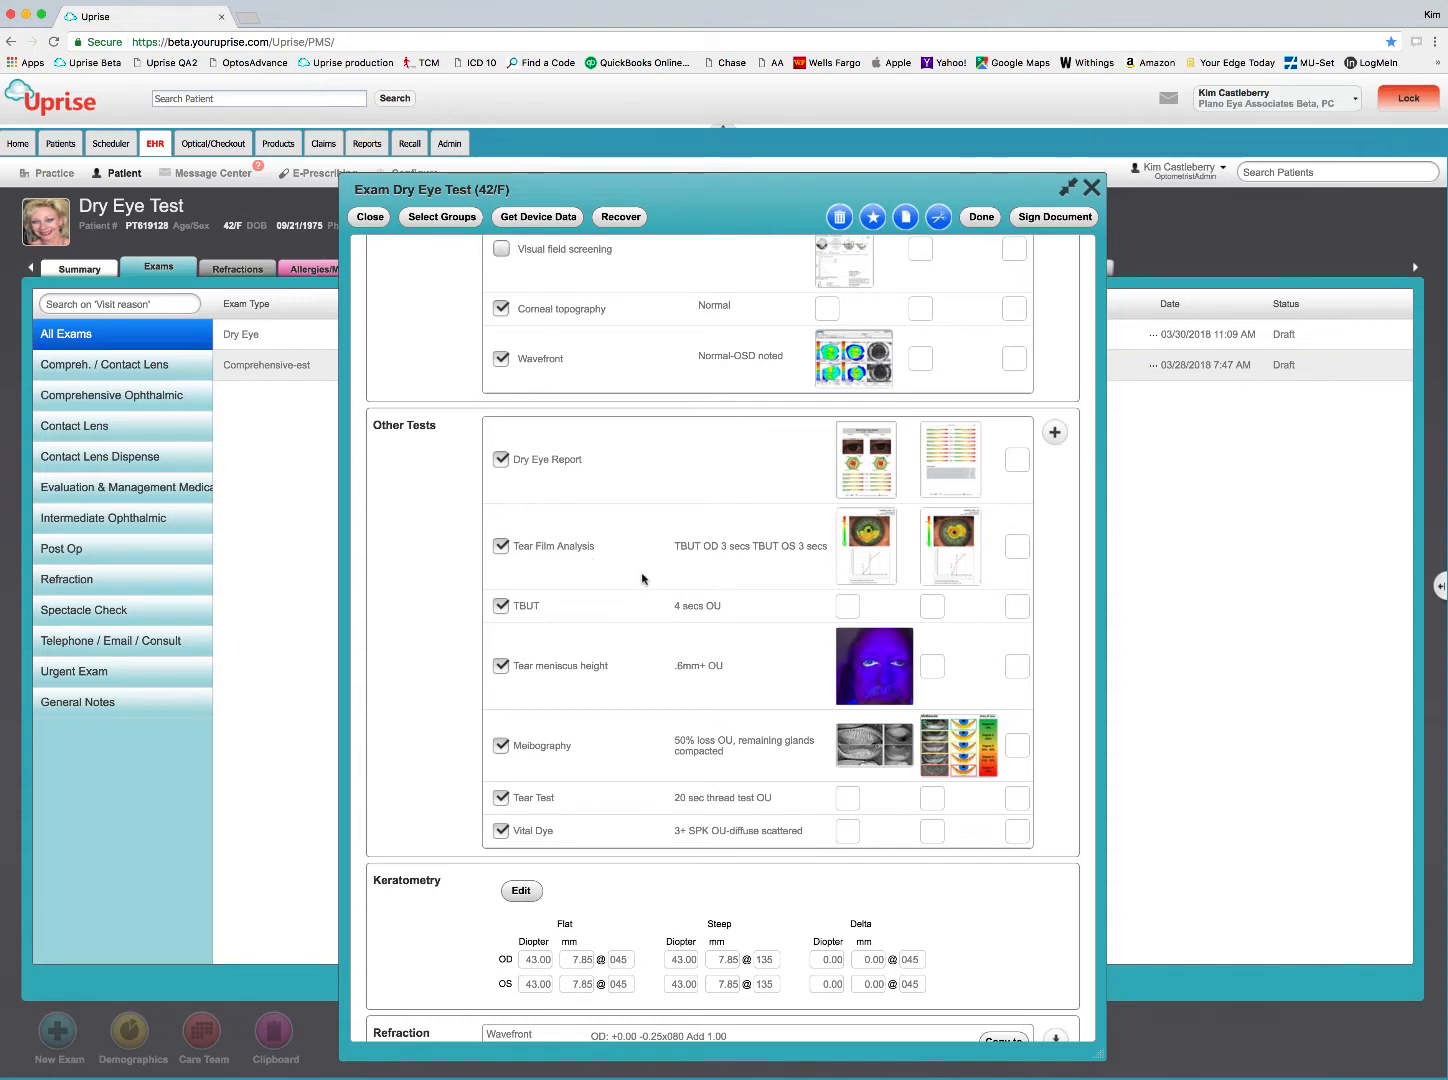
pyautogui.click(1055, 435)
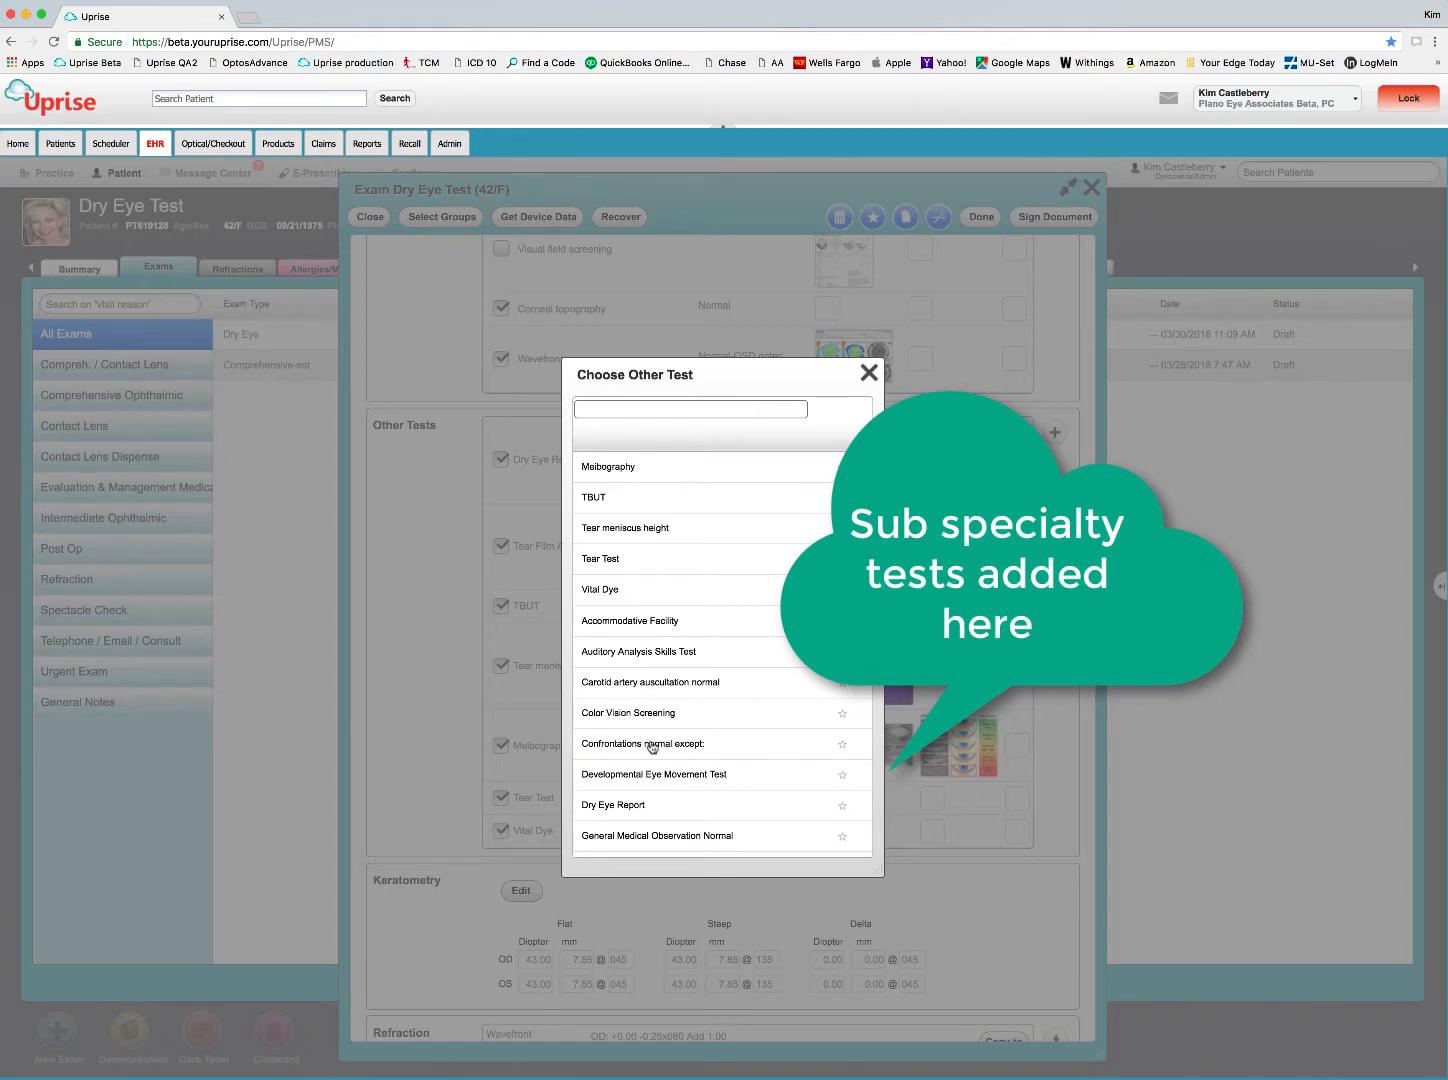
pyautogui.scroll(-3, 650, 746)
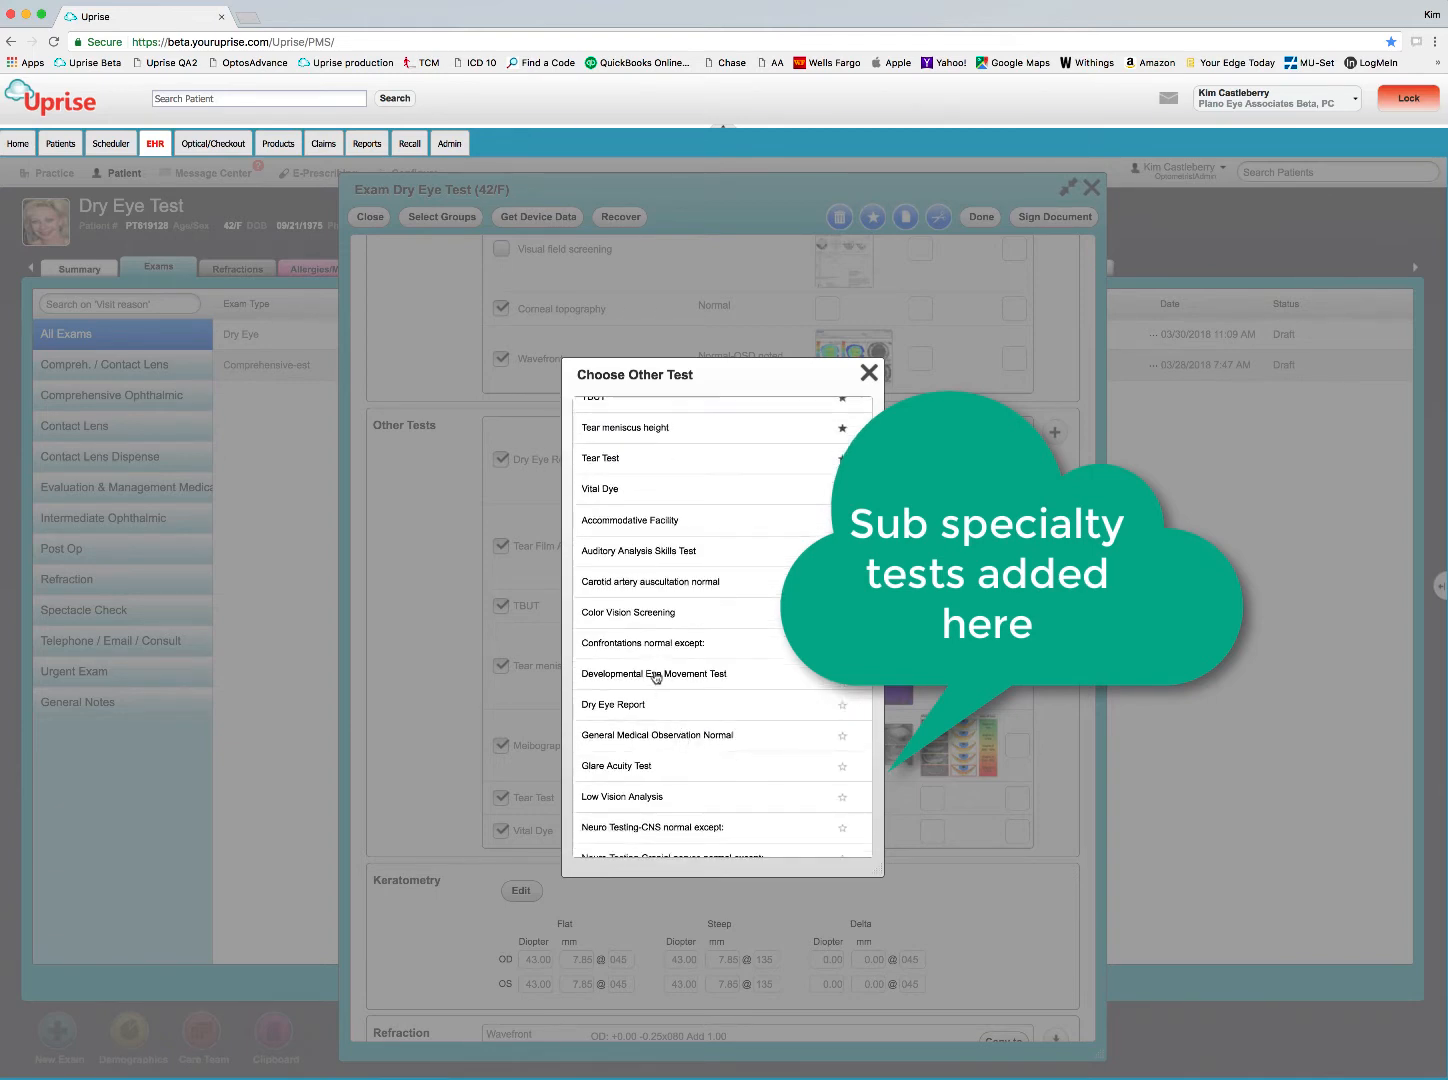
pyautogui.scroll(-5, 680, 728)
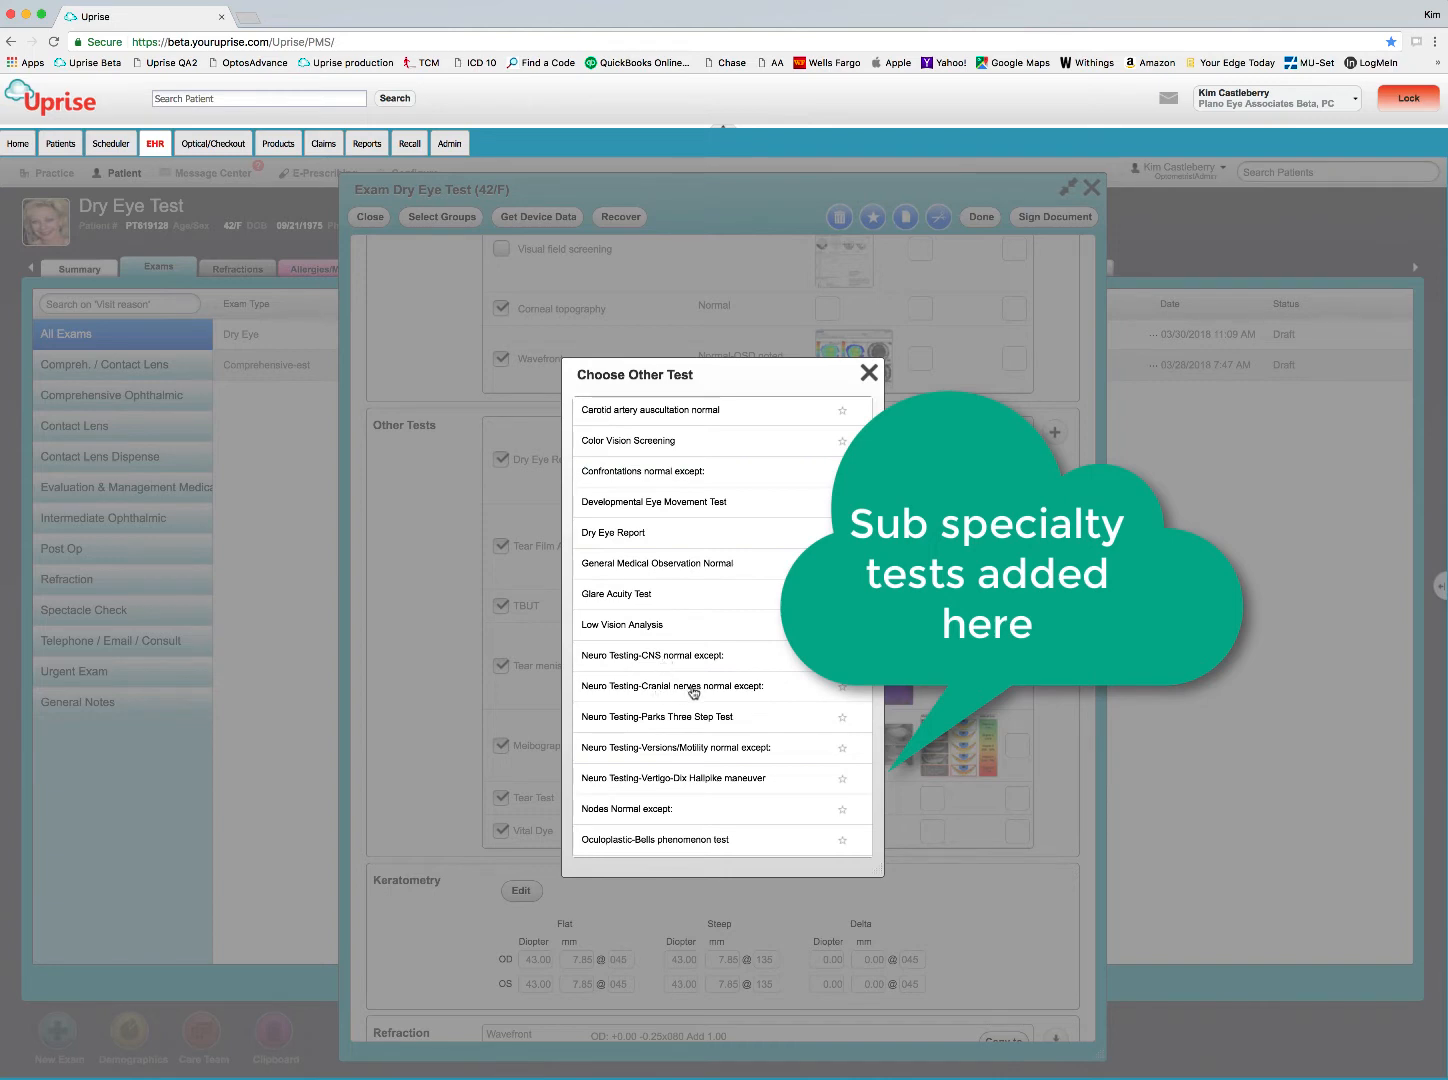
pyautogui.scroll(-1, 652, 722)
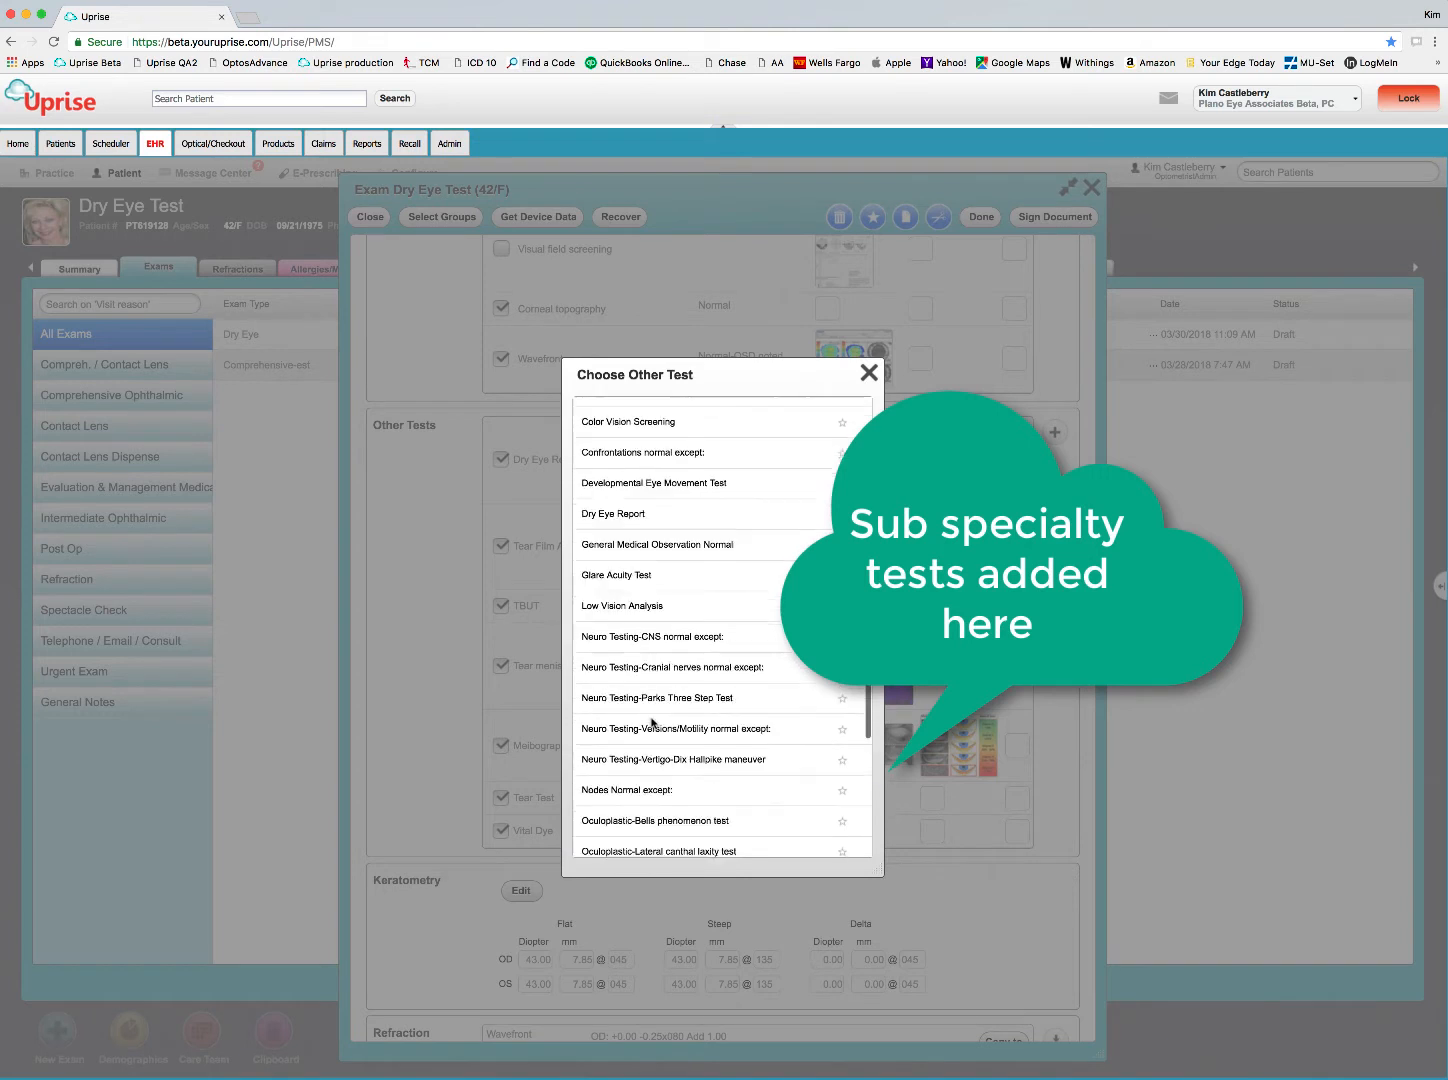
pyautogui.scroll(-3, 699, 735)
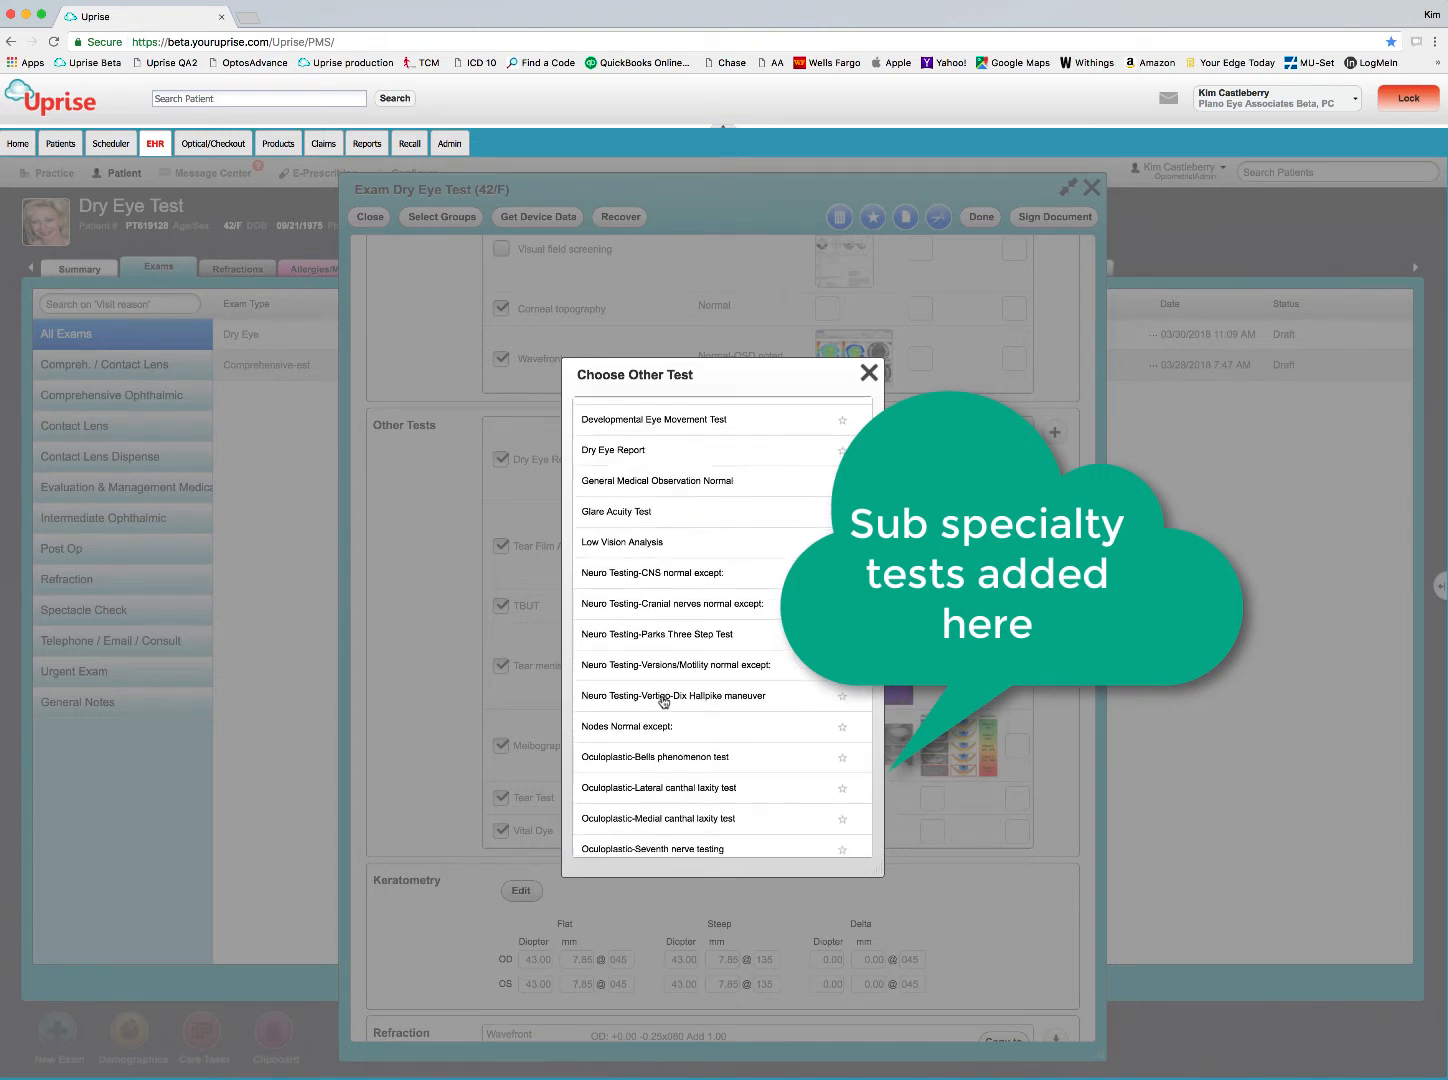
pyautogui.scroll(-6, 666, 703)
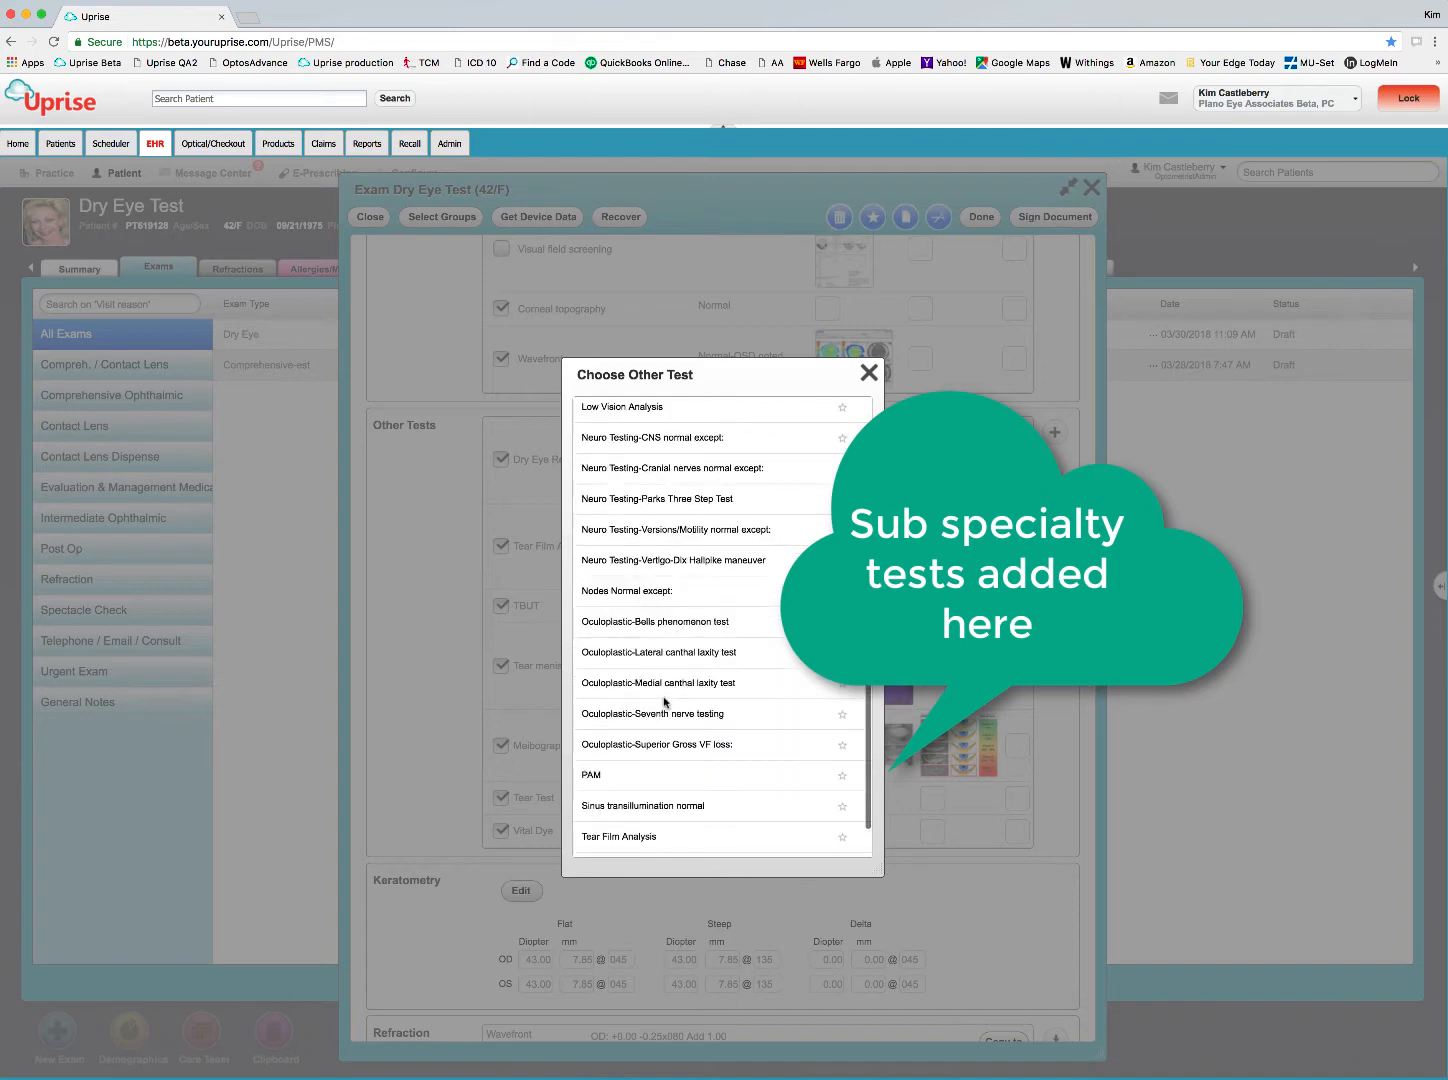
pyautogui.scroll(-2, 744, 739)
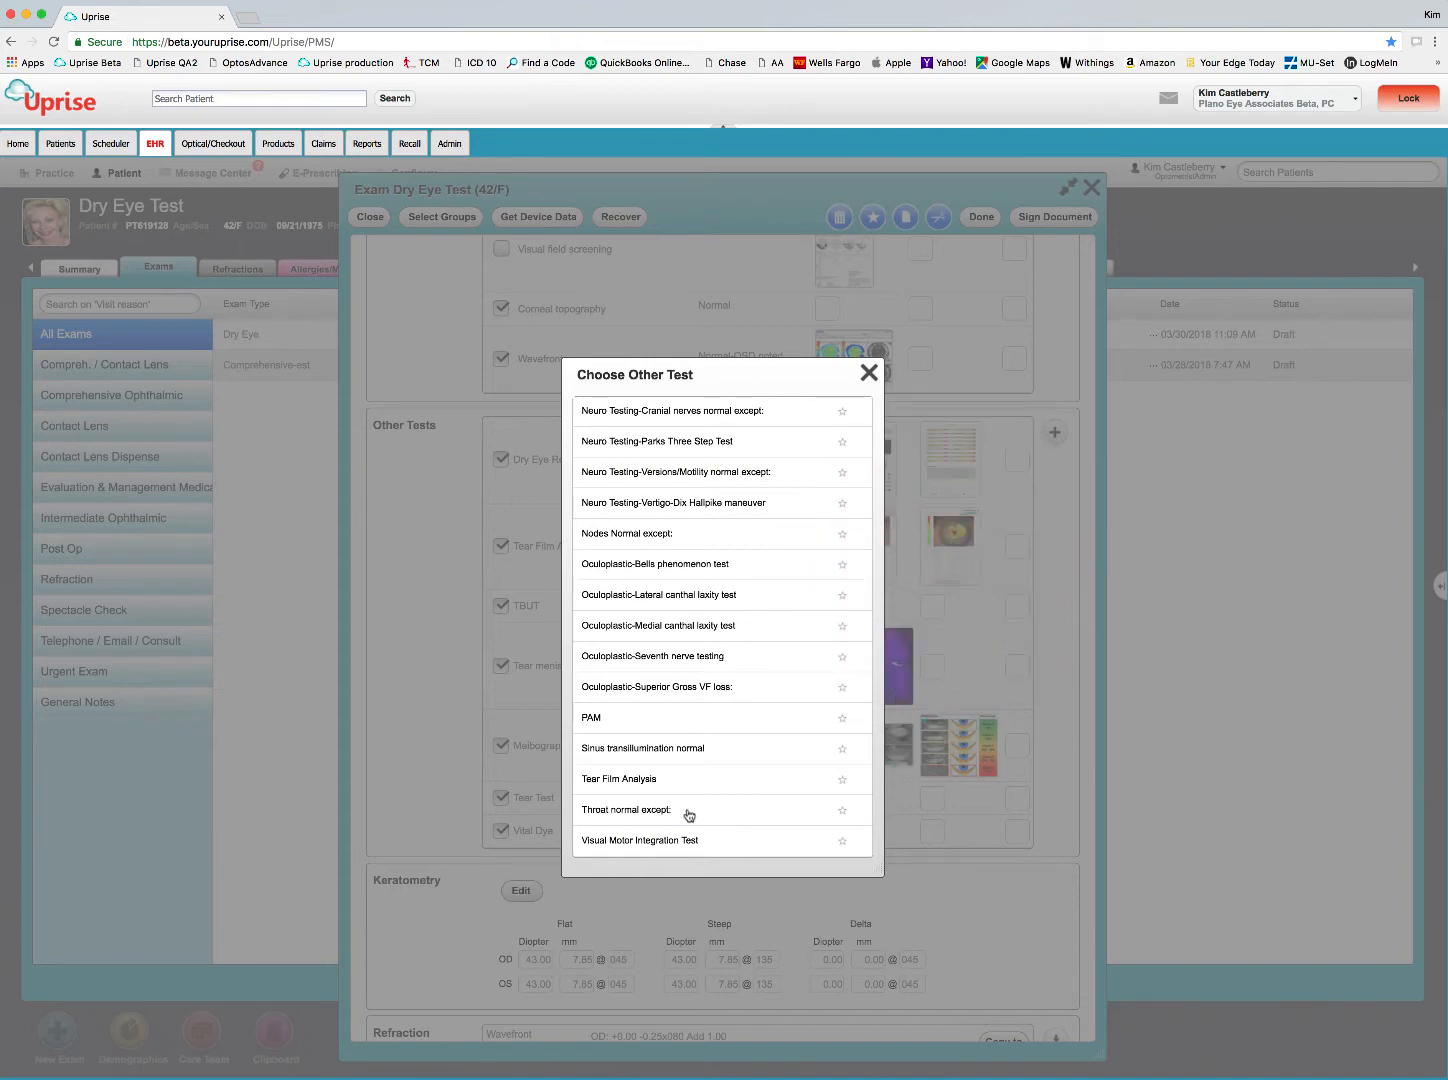
pyautogui.click(869, 372)
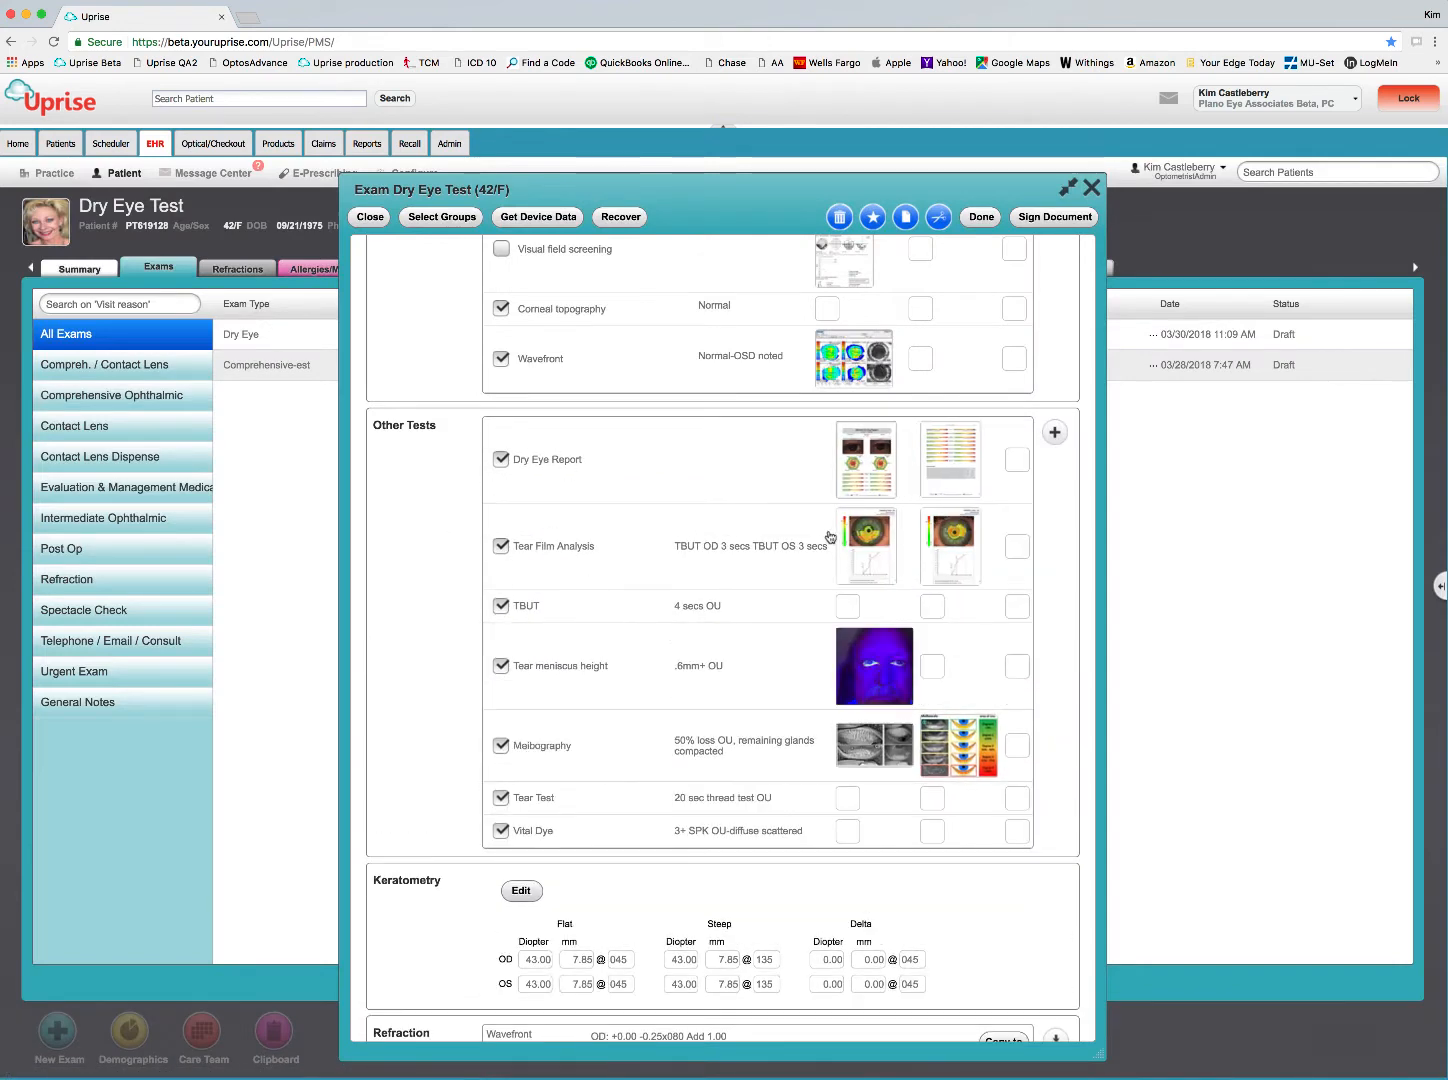
pyautogui.click(1055, 433)
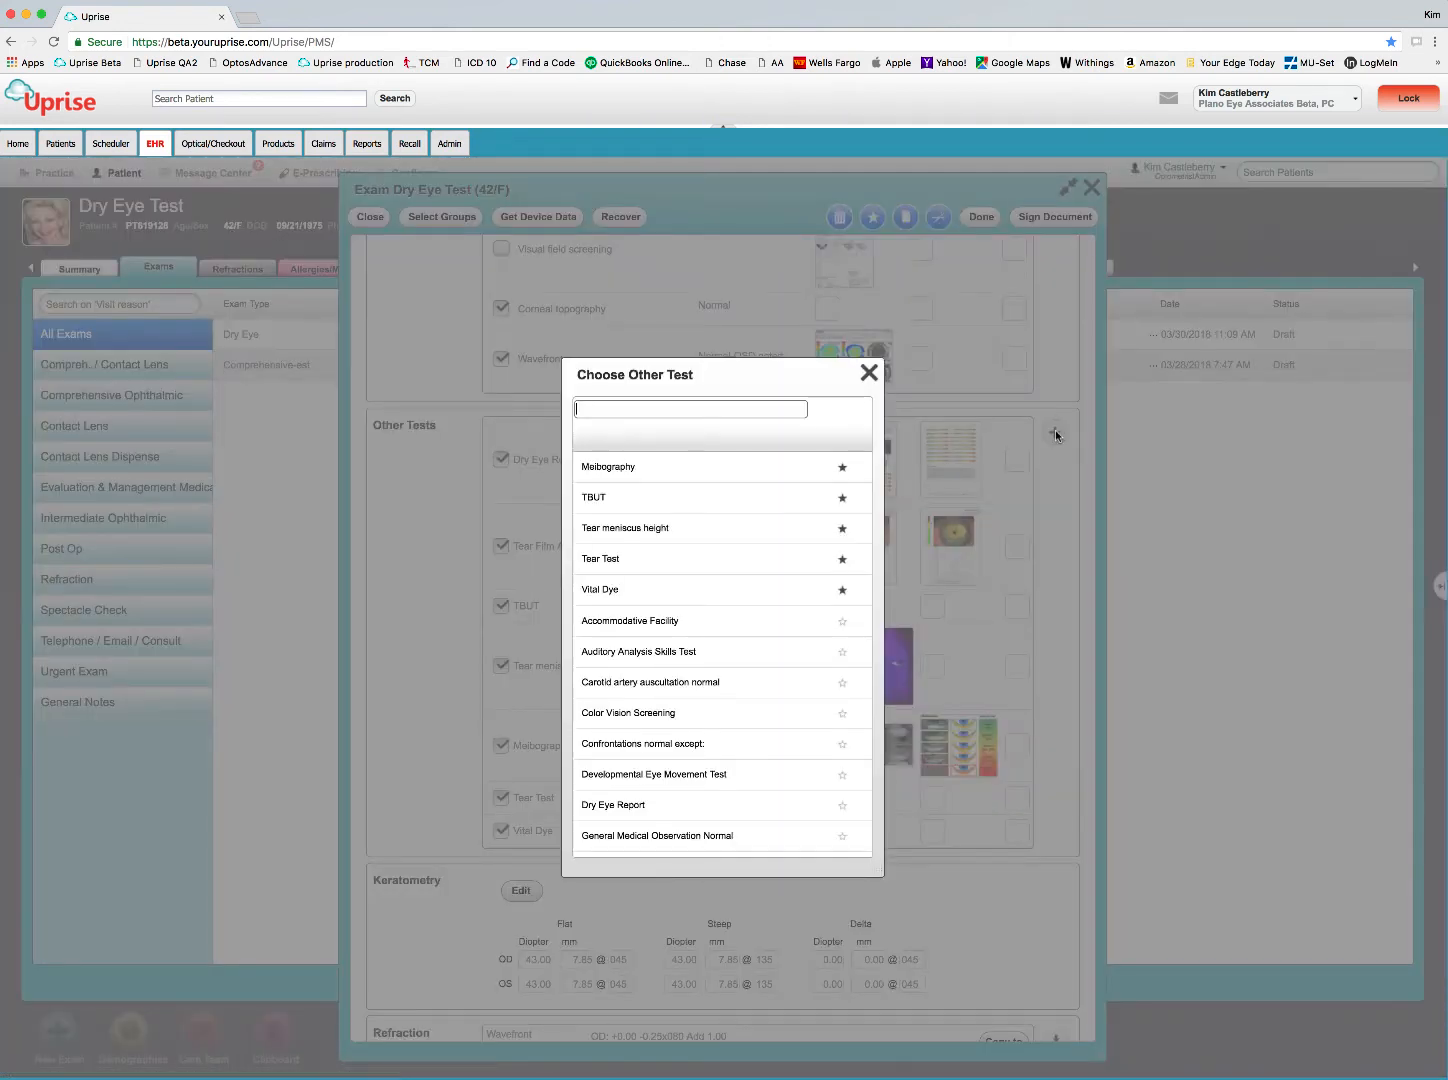
pyautogui.click(869, 373)
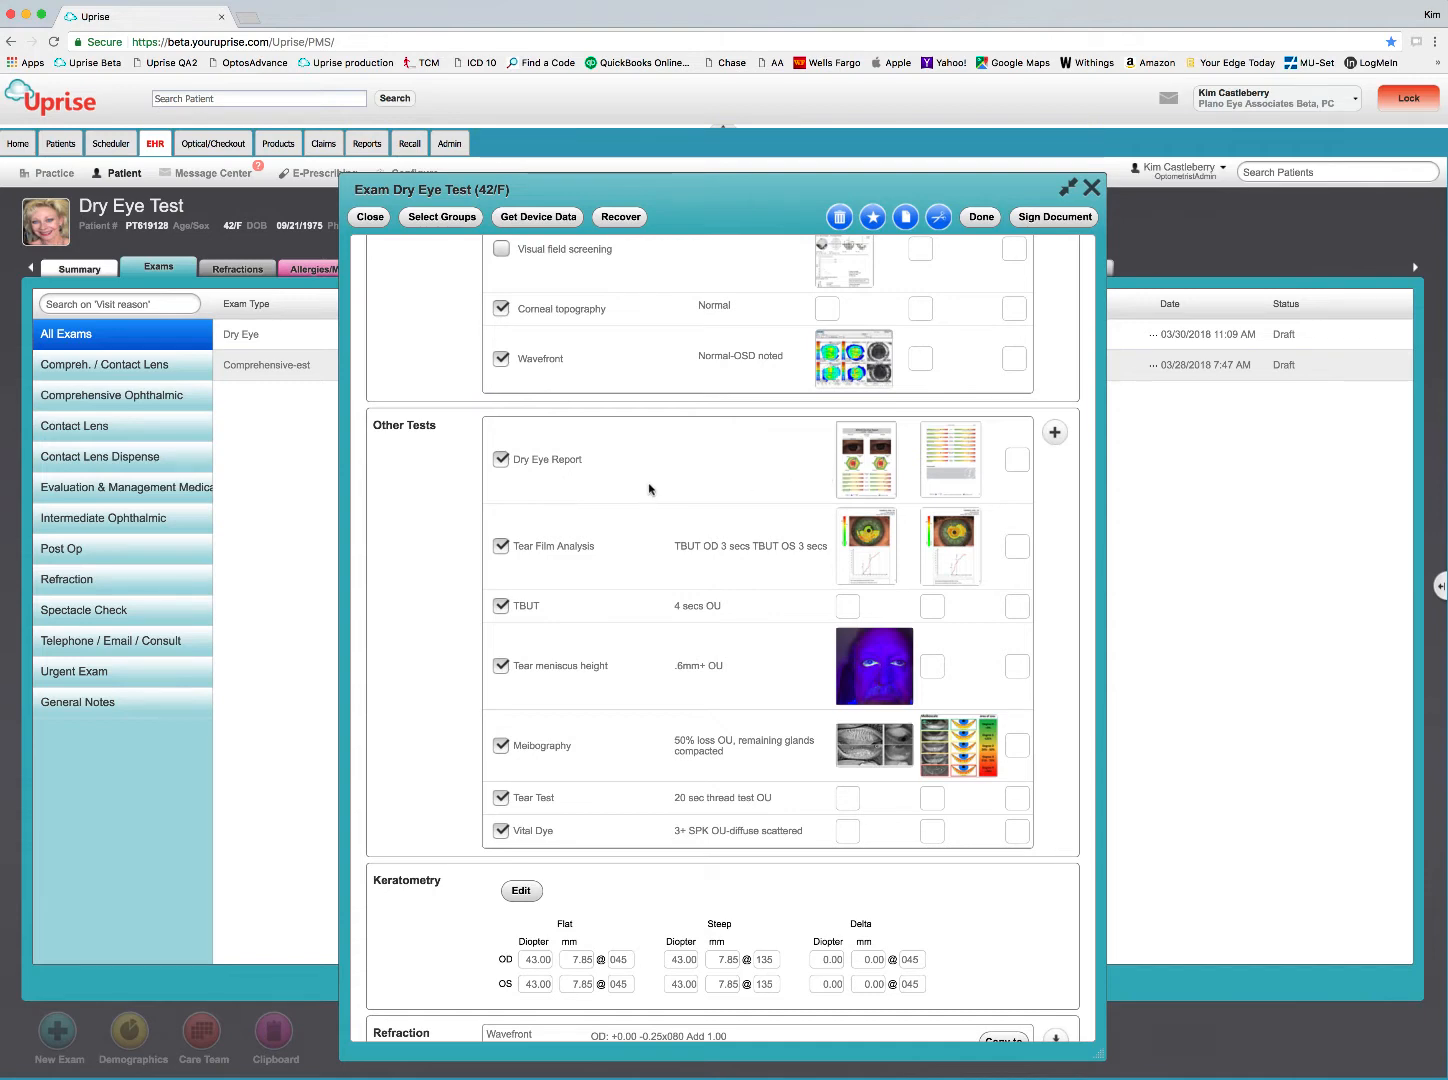
# Step: View the first Dry Eye Report attachment, Jenivis 1.png, fitted in an enlarged preview window, and close it
pyautogui.click(876, 464)
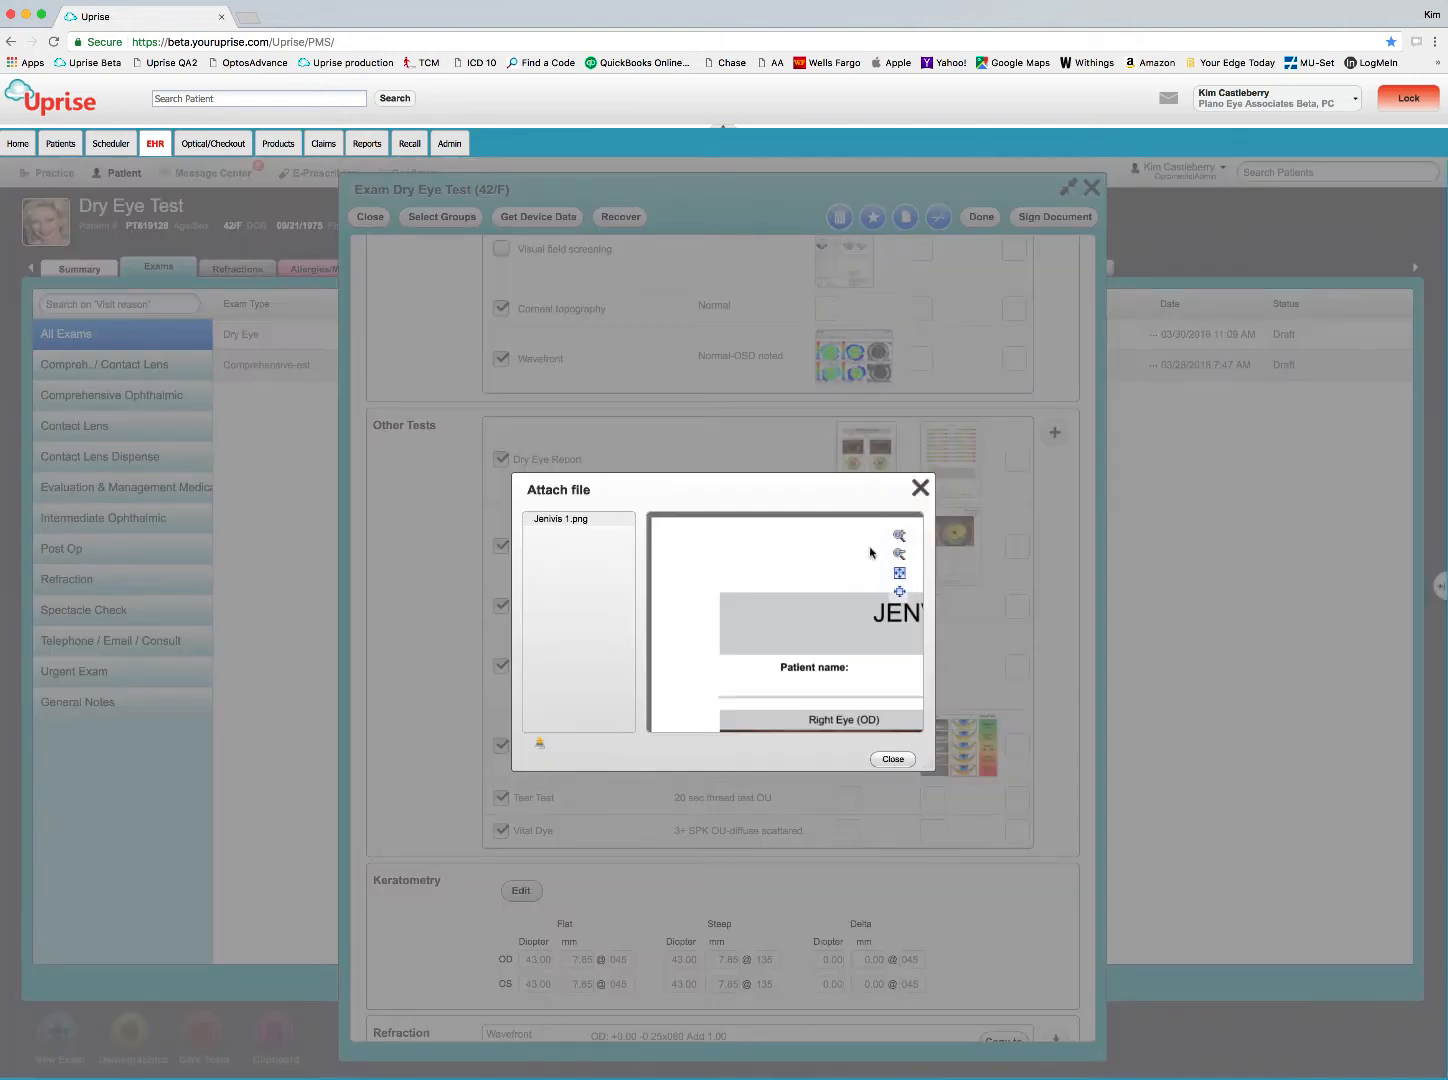
pyautogui.click(899, 573)
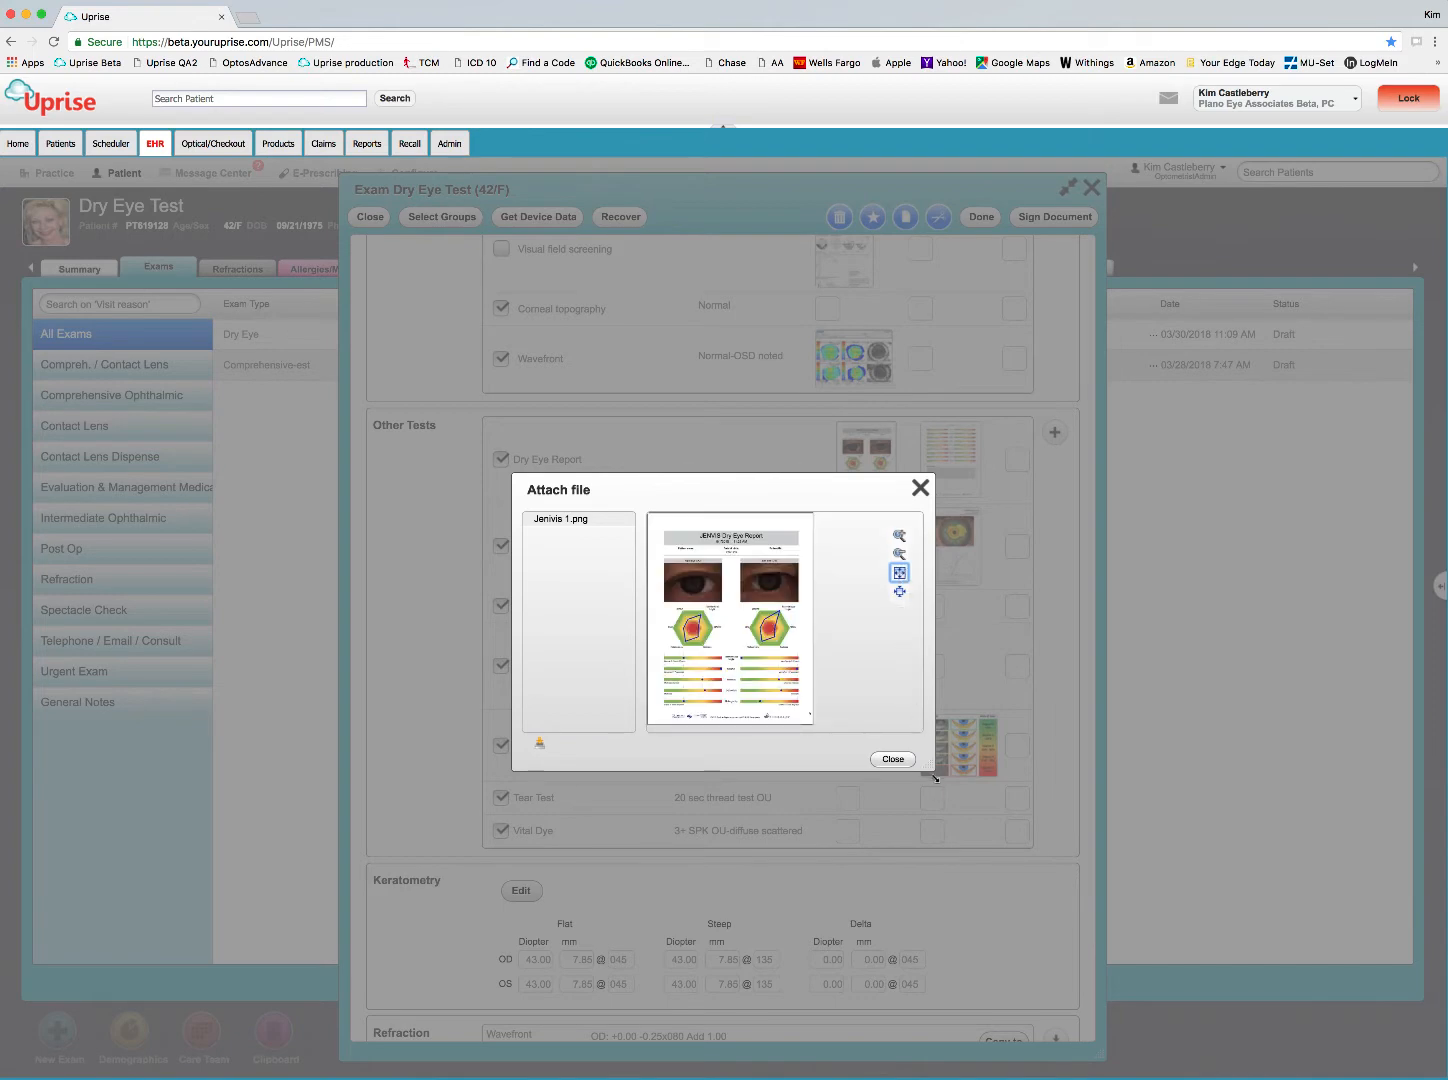
pyautogui.moveTo(935, 777); pyautogui.dragTo(1088, 960)
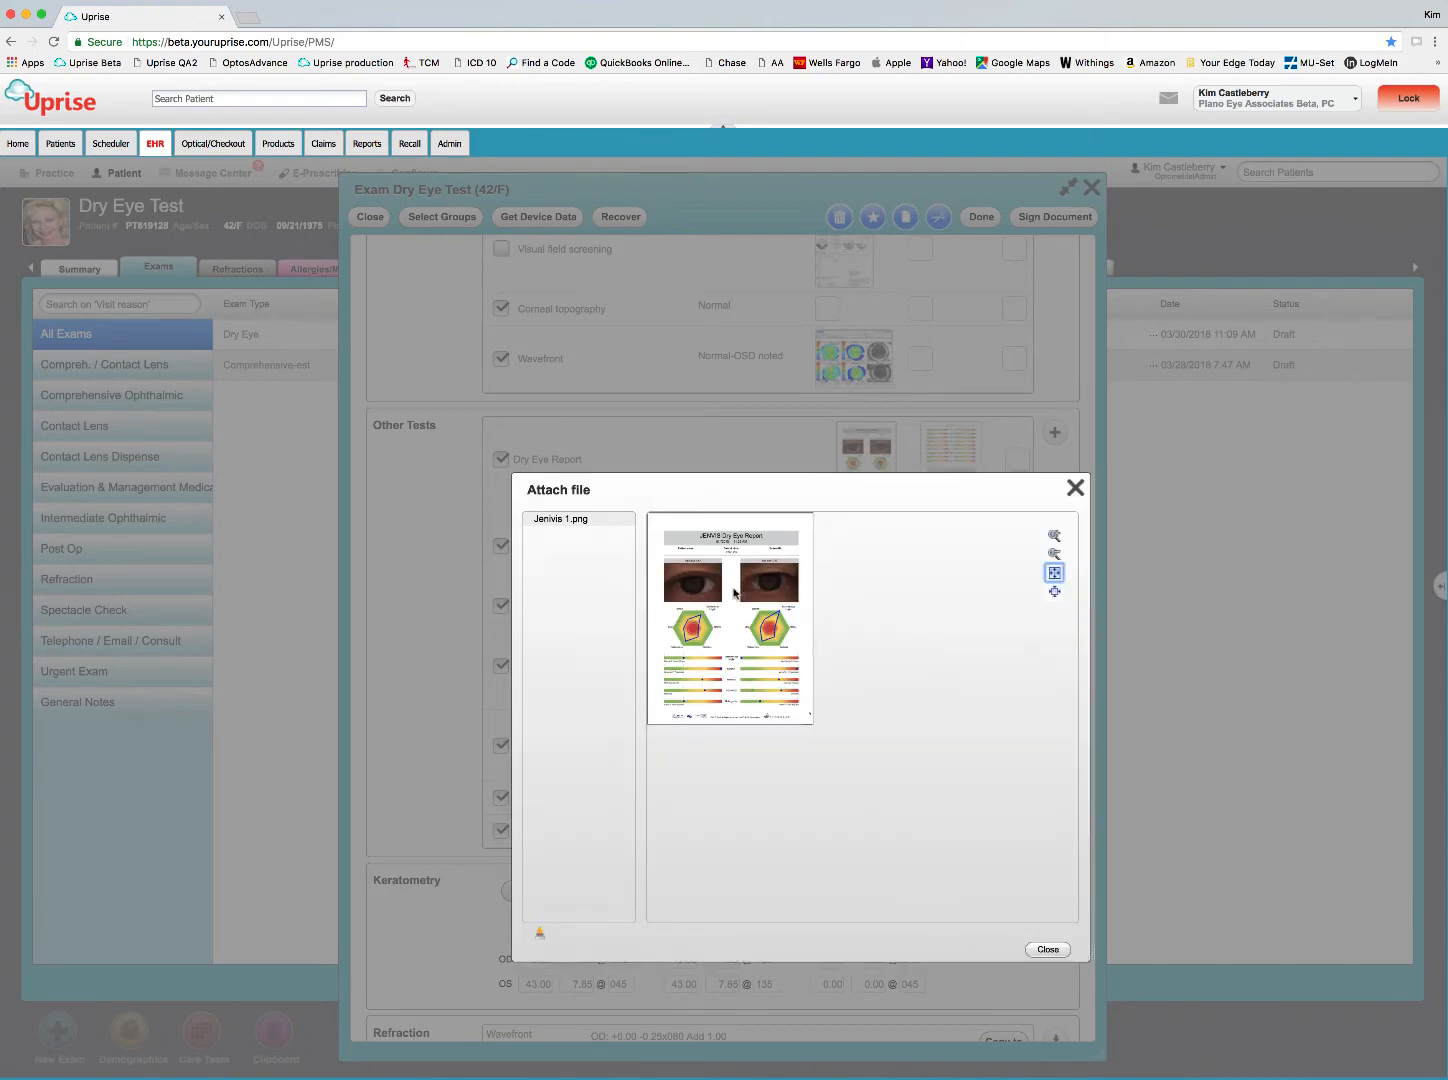
pyautogui.click(1075, 487)
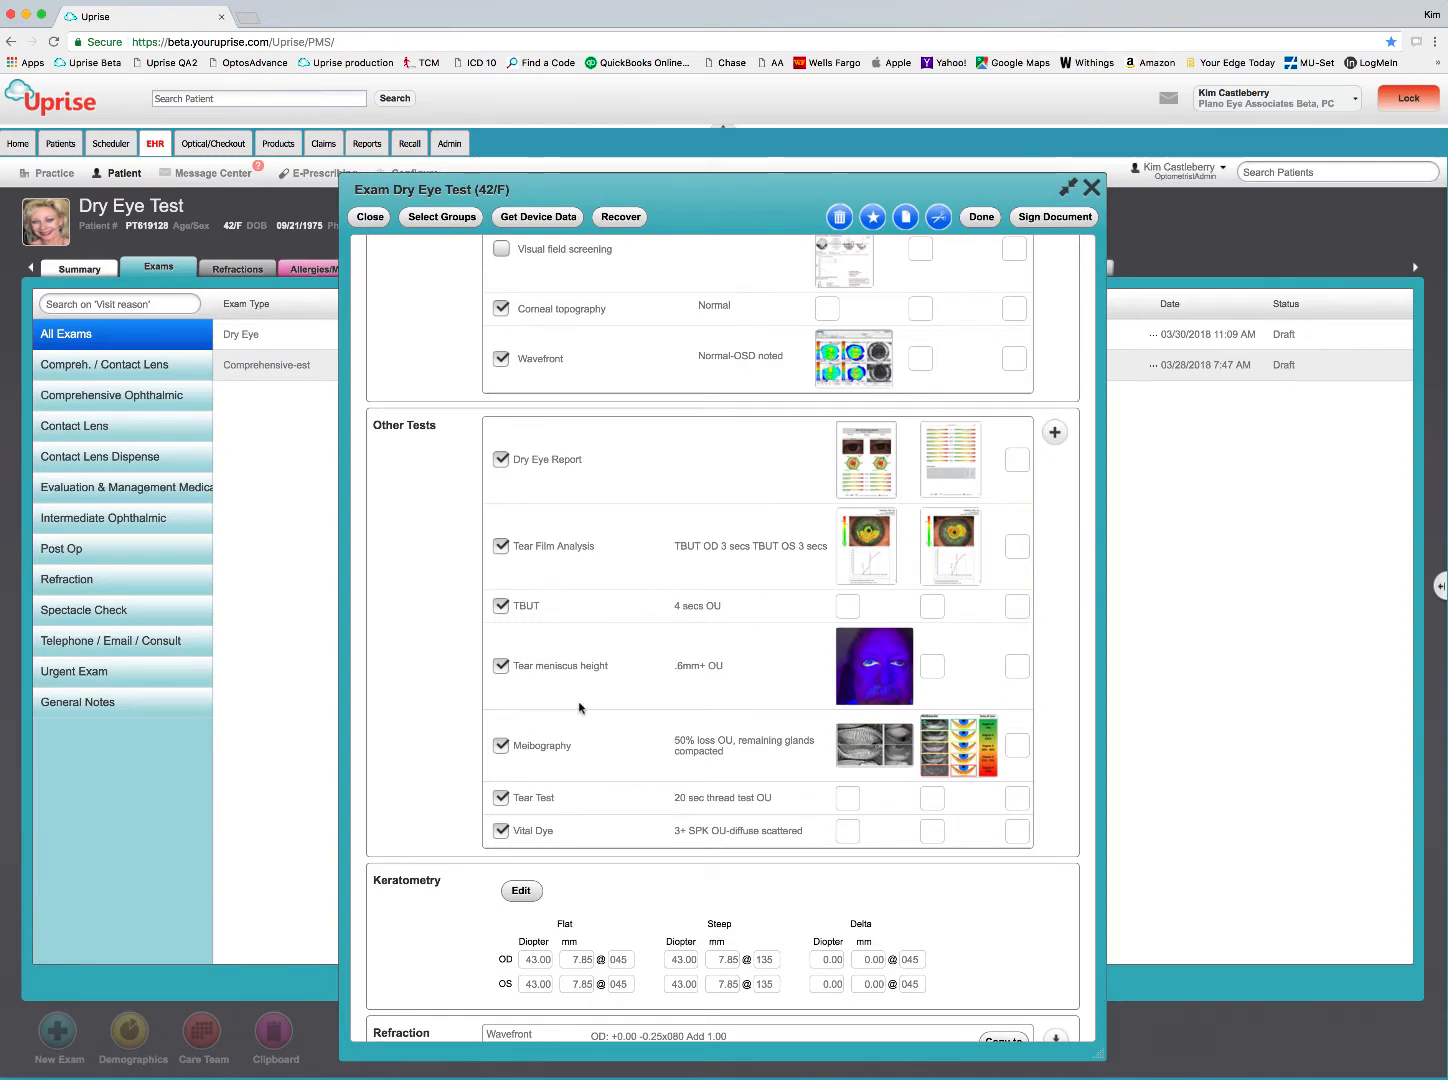
# Step: Read the note on the Tear Film Analysis test under Other Tests, and leave the test without changes
pyautogui.click(553, 549)
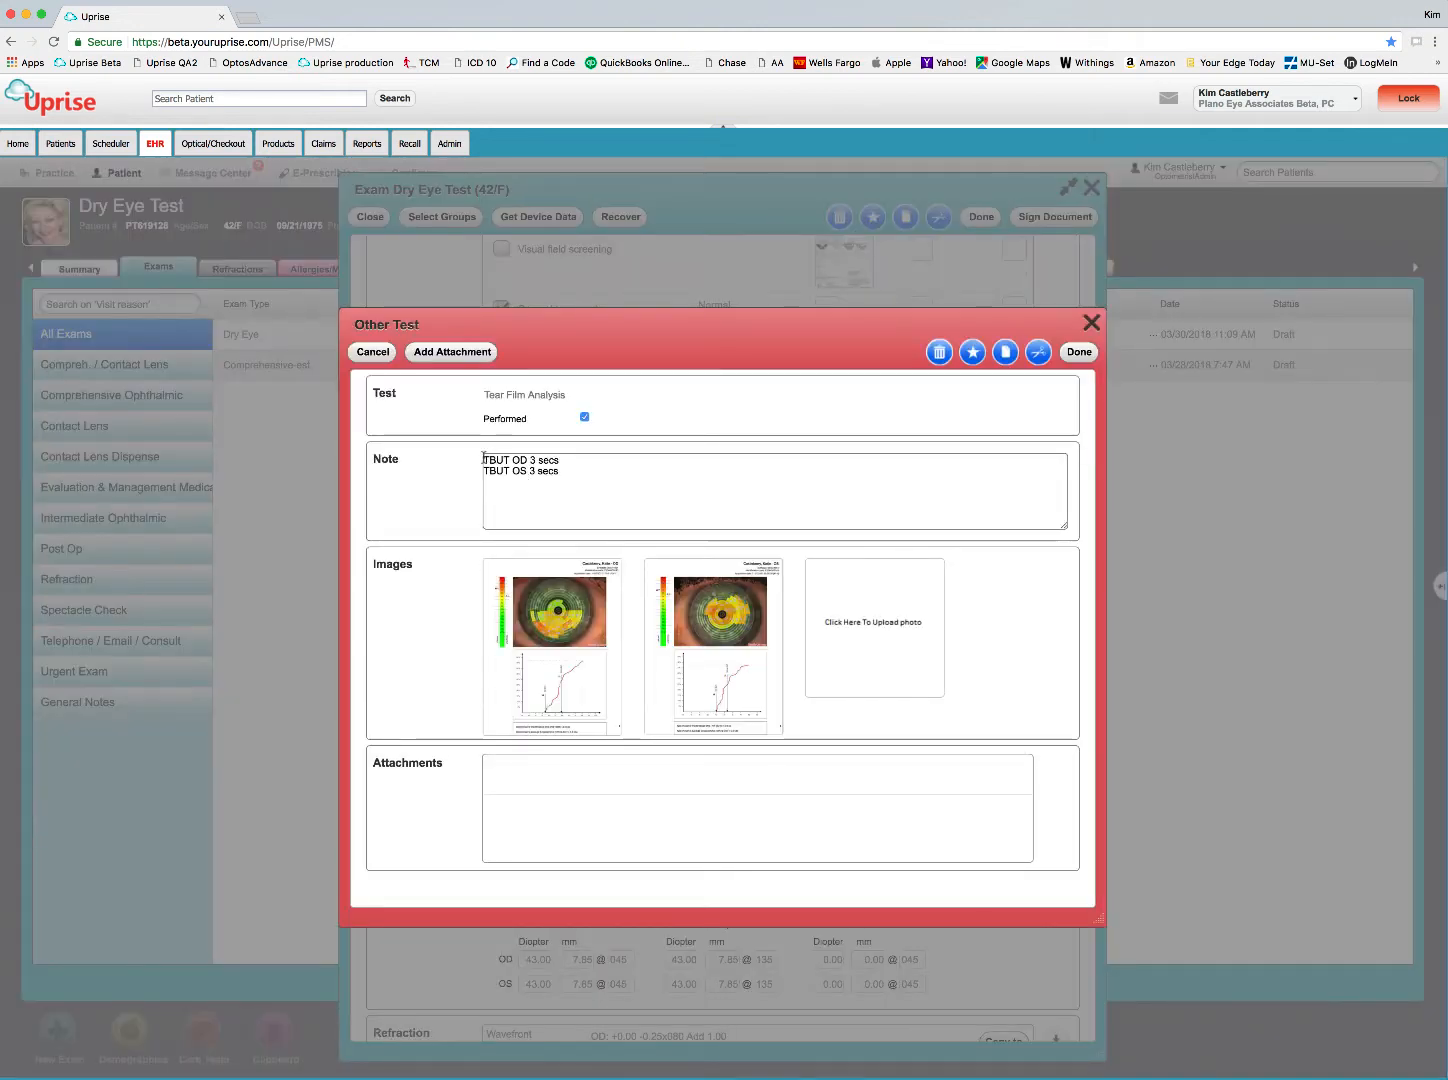
pyautogui.moveTo(484, 457); pyautogui.dragTo(585, 475)
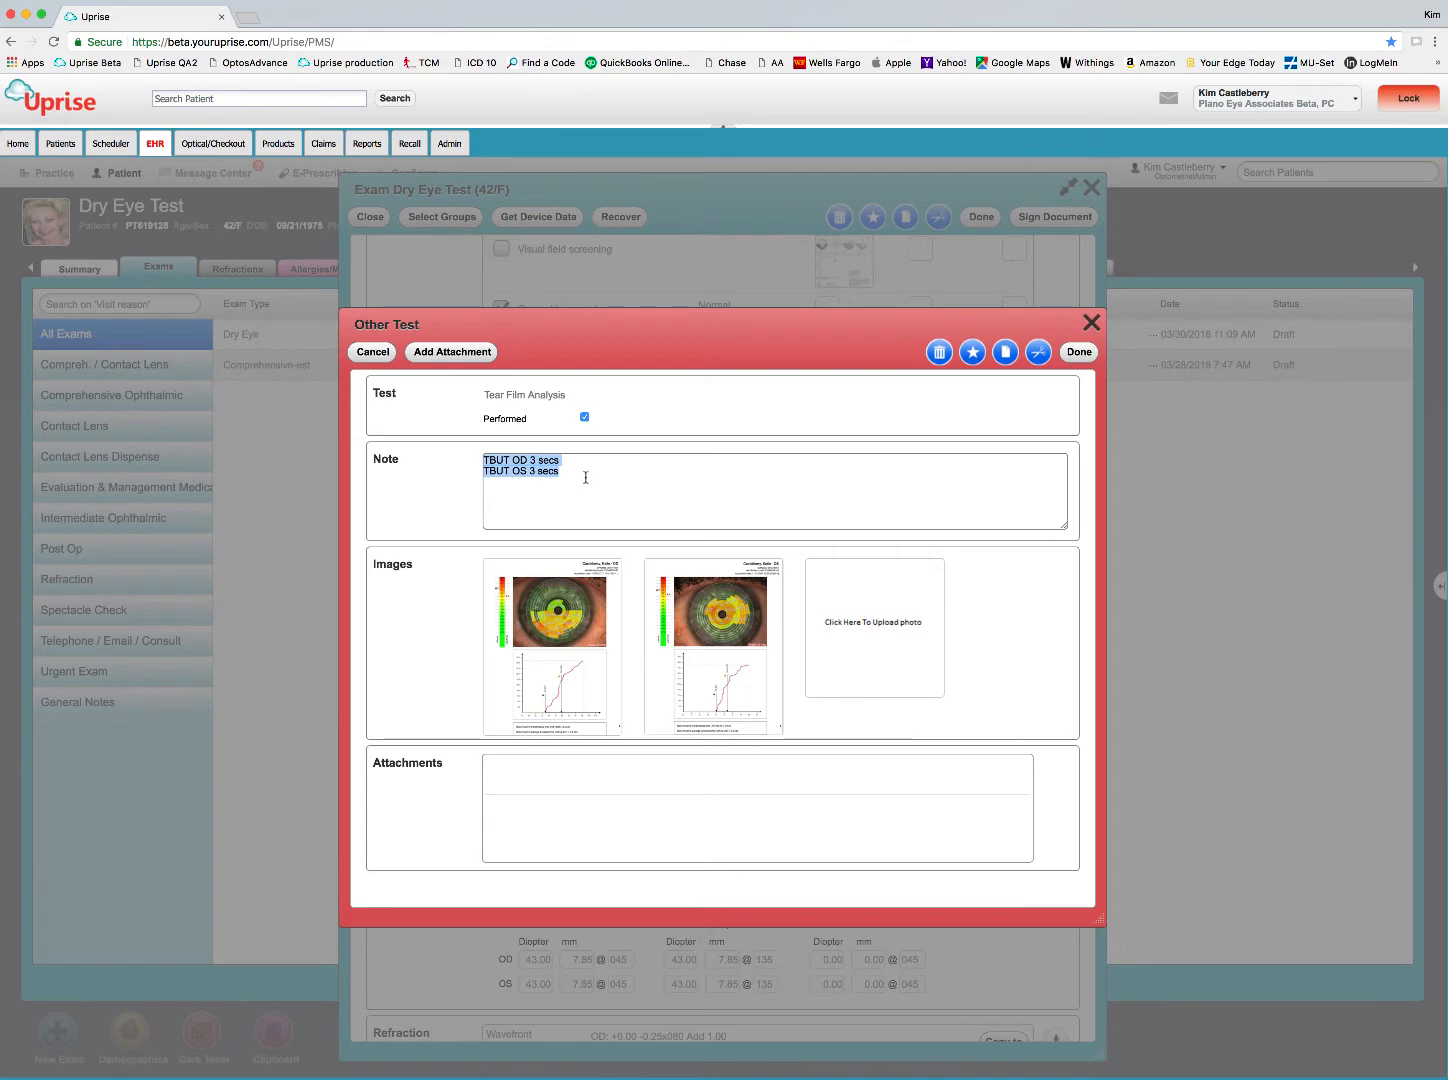
pyautogui.click(376, 355)
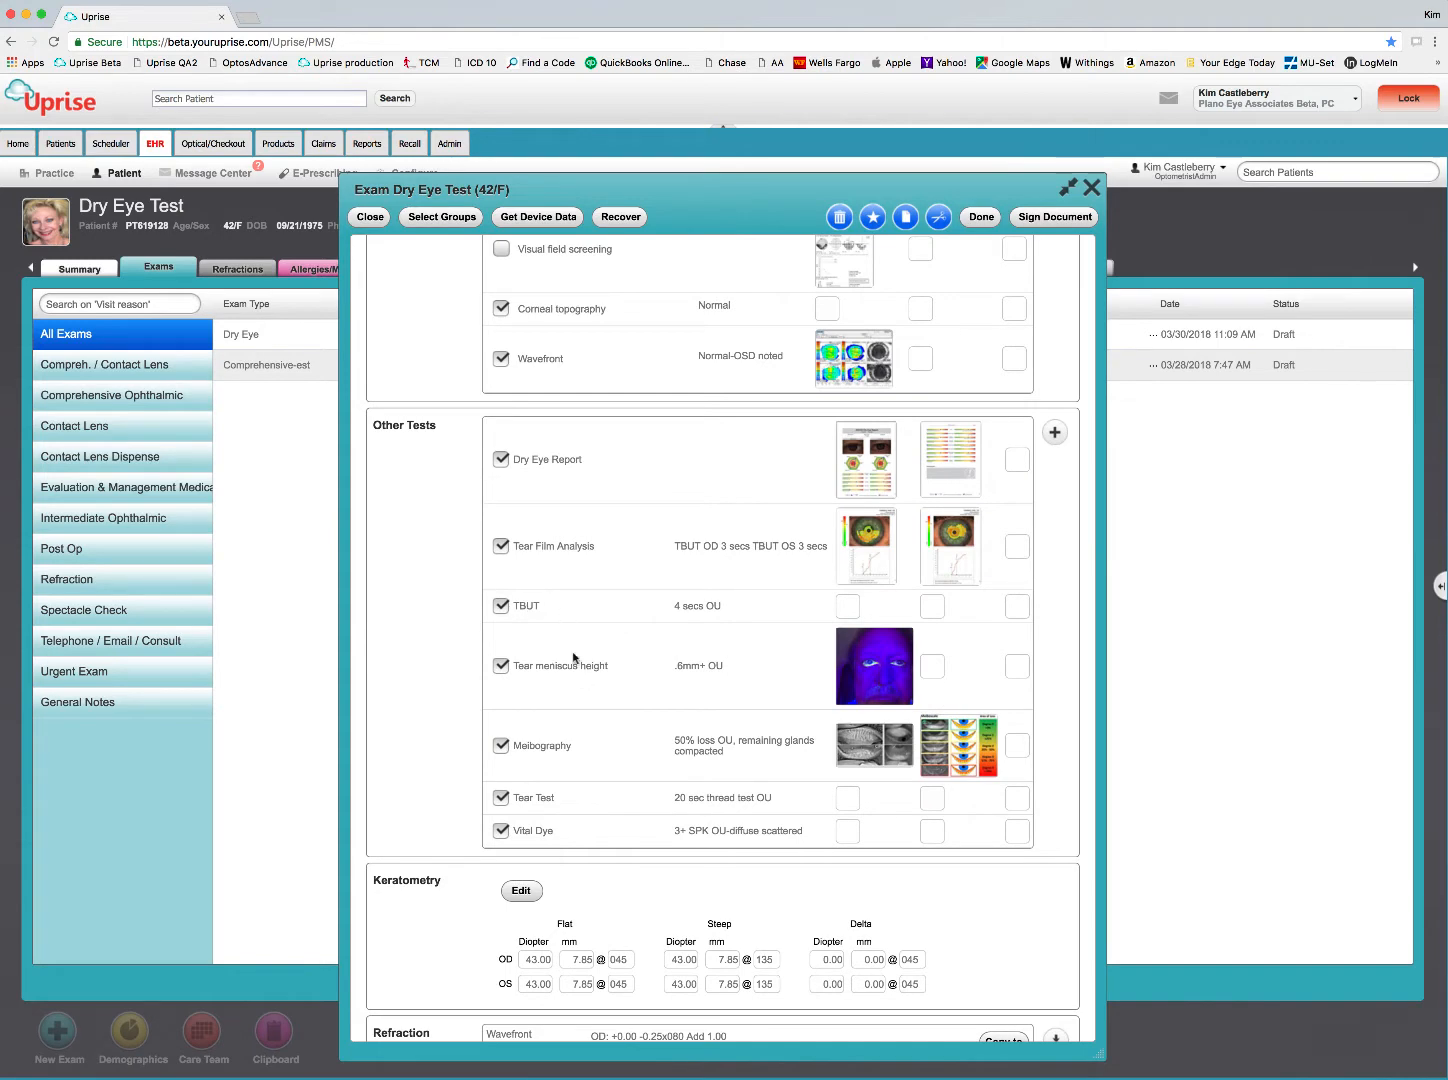
# Step: View the Tear meniscus height attachment epiphora.jpg fitted to its preview, and close it
pyautogui.click(884, 678)
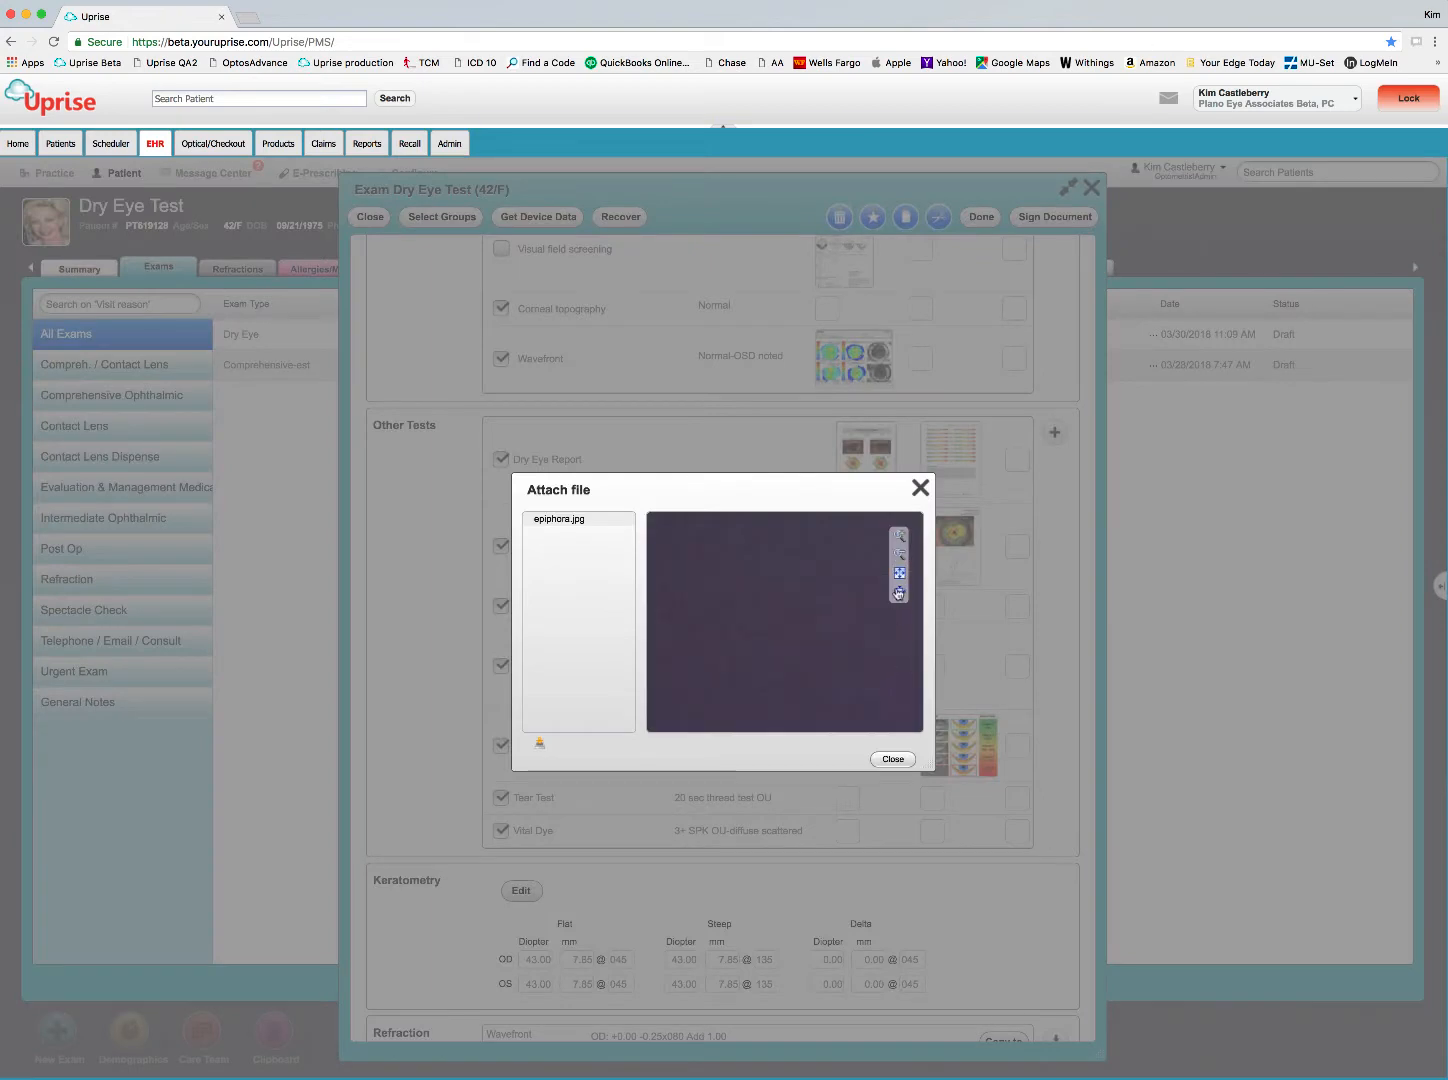
pyautogui.click(899, 573)
pyautogui.click(893, 760)
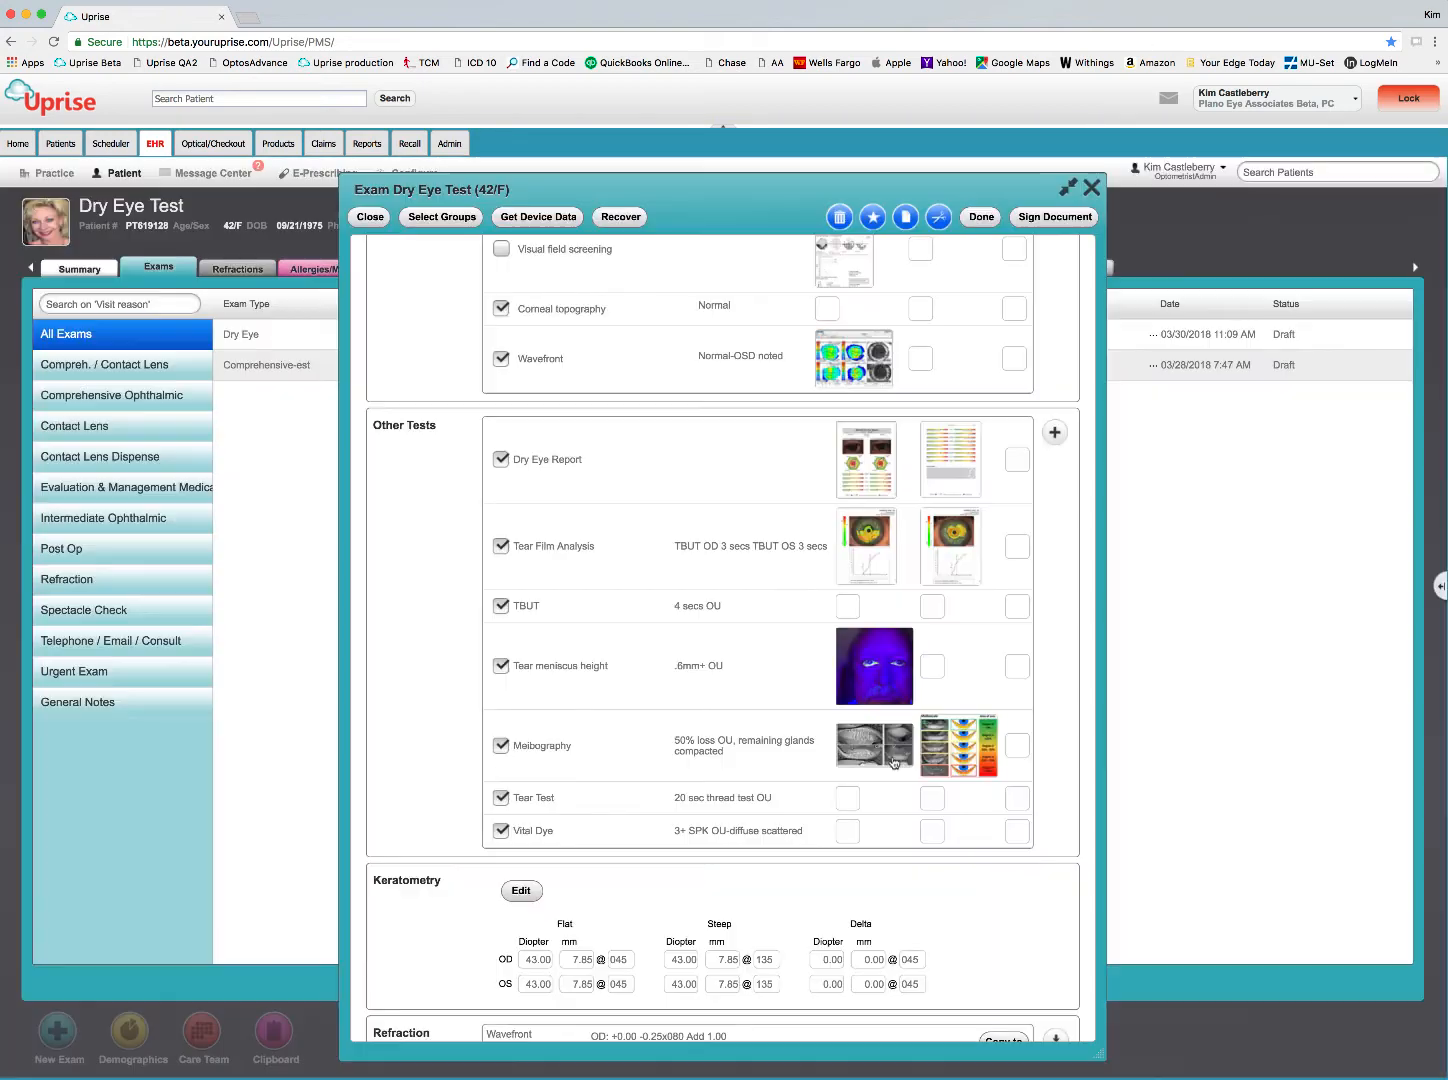
# Step: Read the note on the Meibography test under Other Tests, and leave the test without changes
pyautogui.click(553, 750)
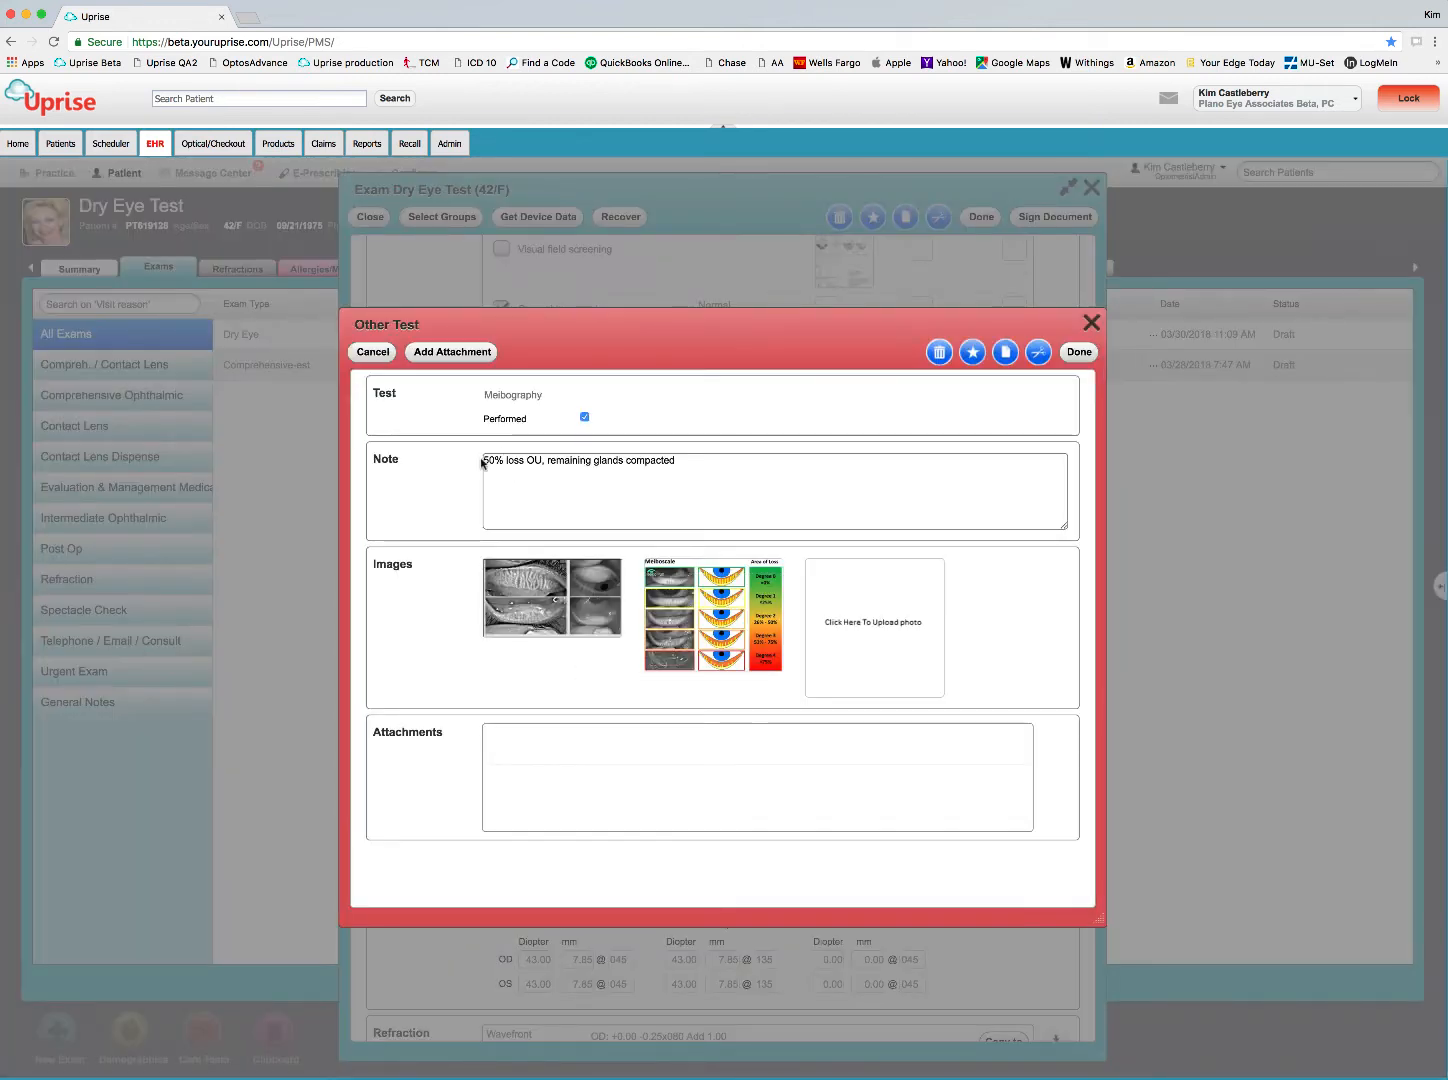
pyautogui.moveTo(484, 459); pyautogui.dragTo(722, 466)
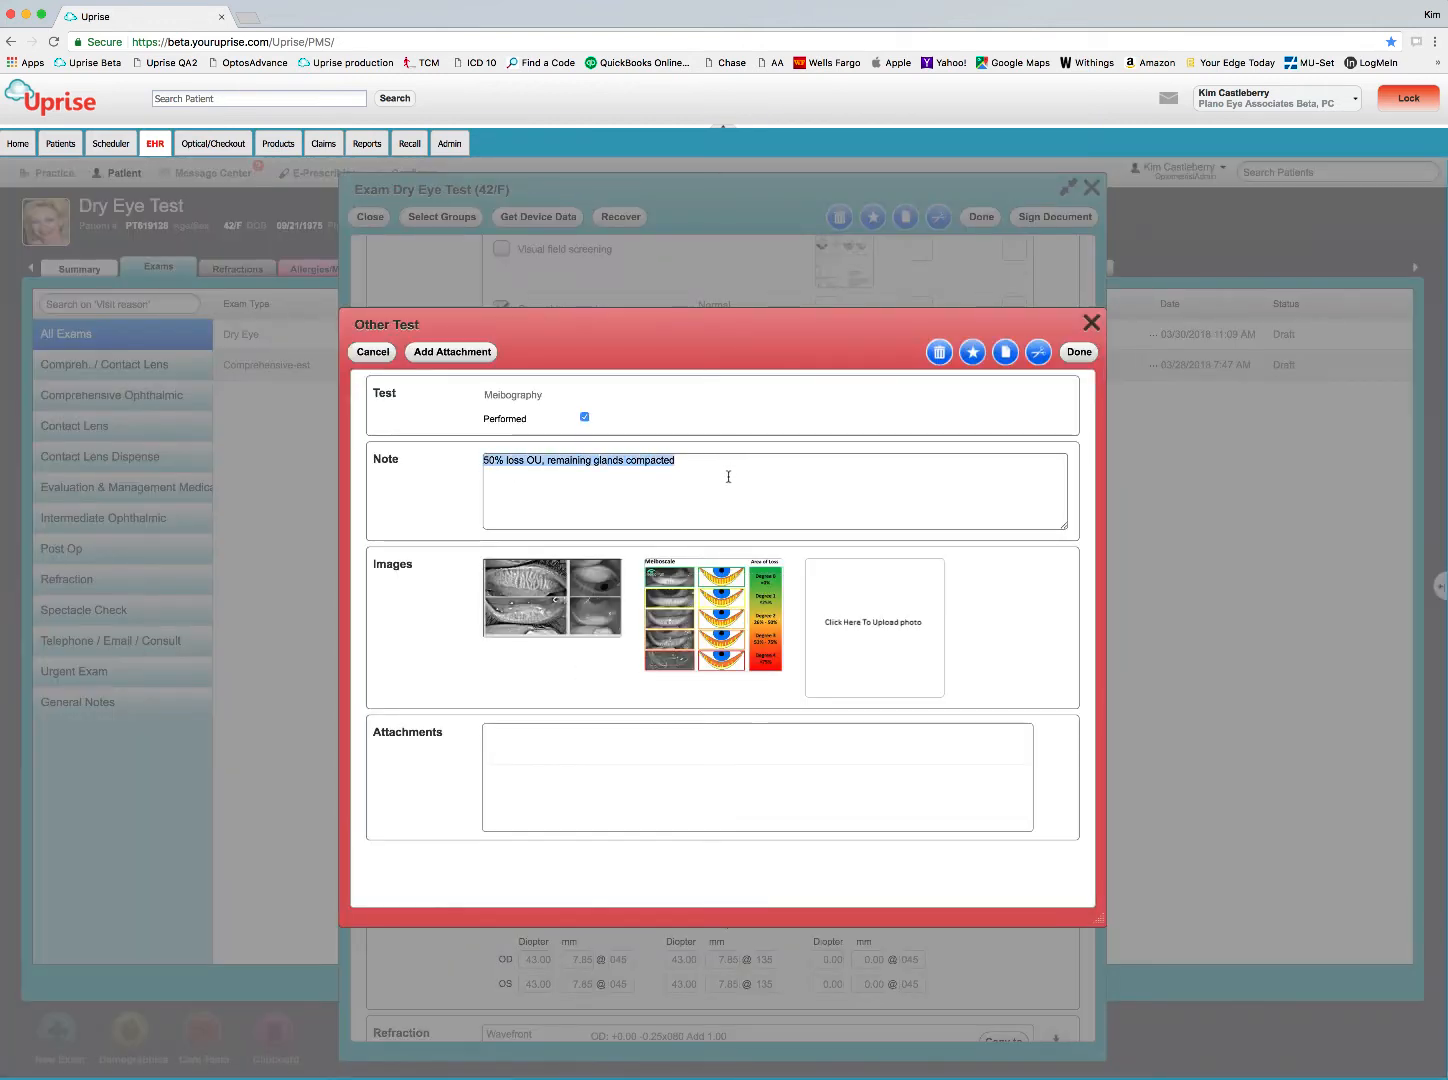
pyautogui.click(369, 351)
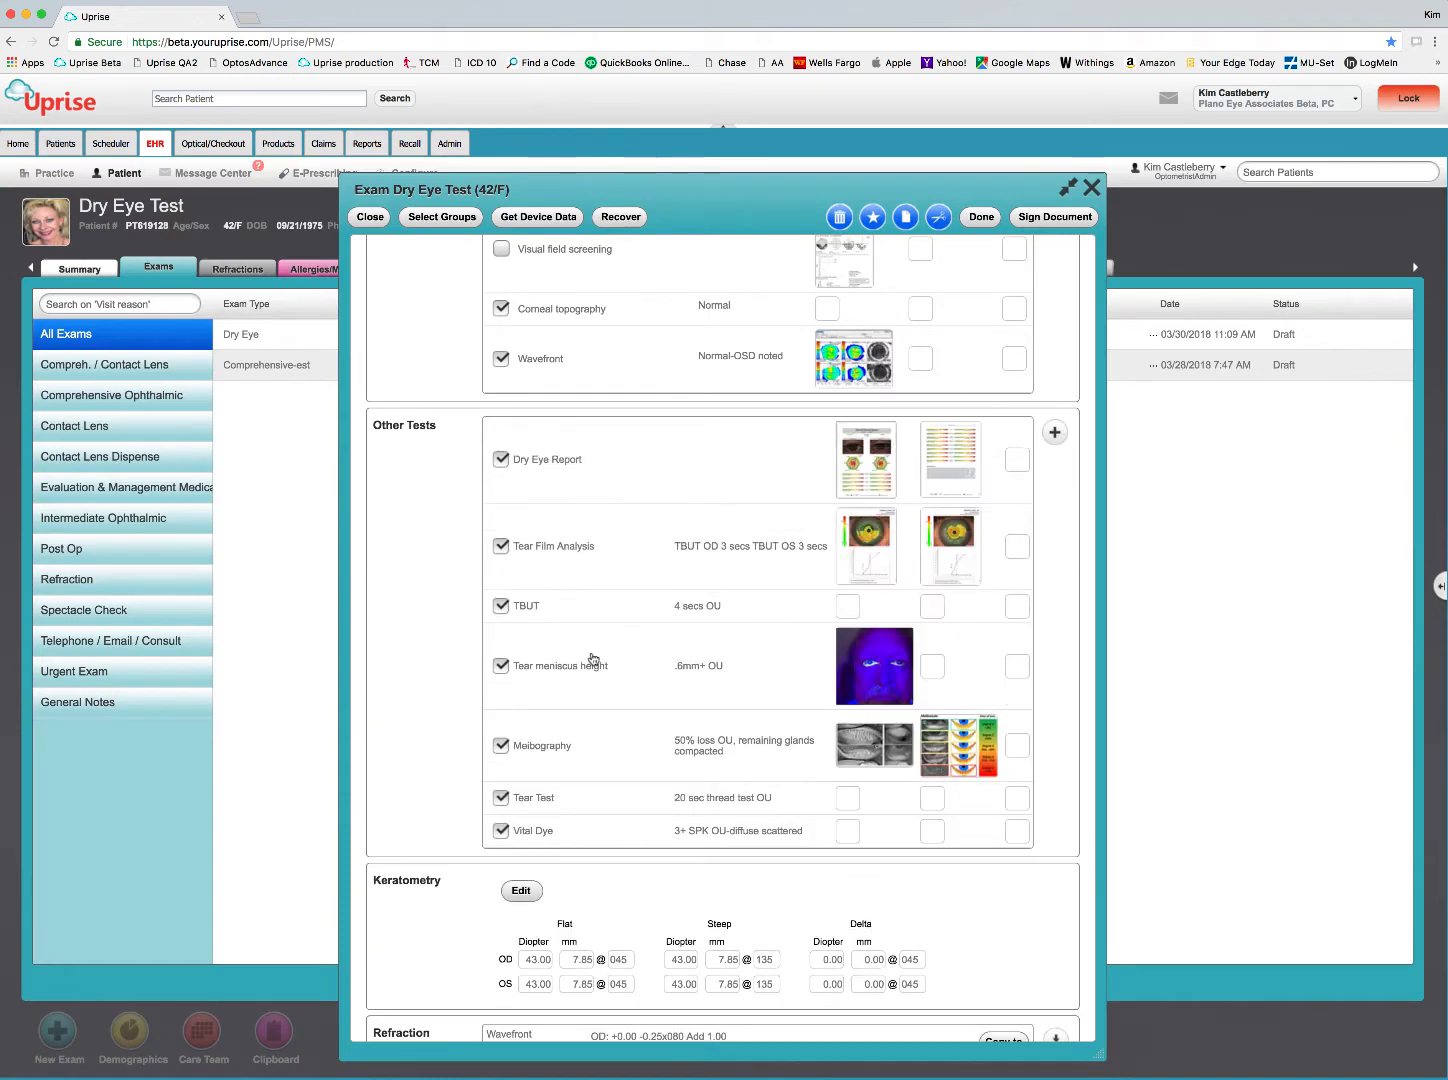
# Step: Review the Tear Test and Vital Dye entries, including the Vital Dye image upload dialog, without attaching a file
pyautogui.click(669, 802)
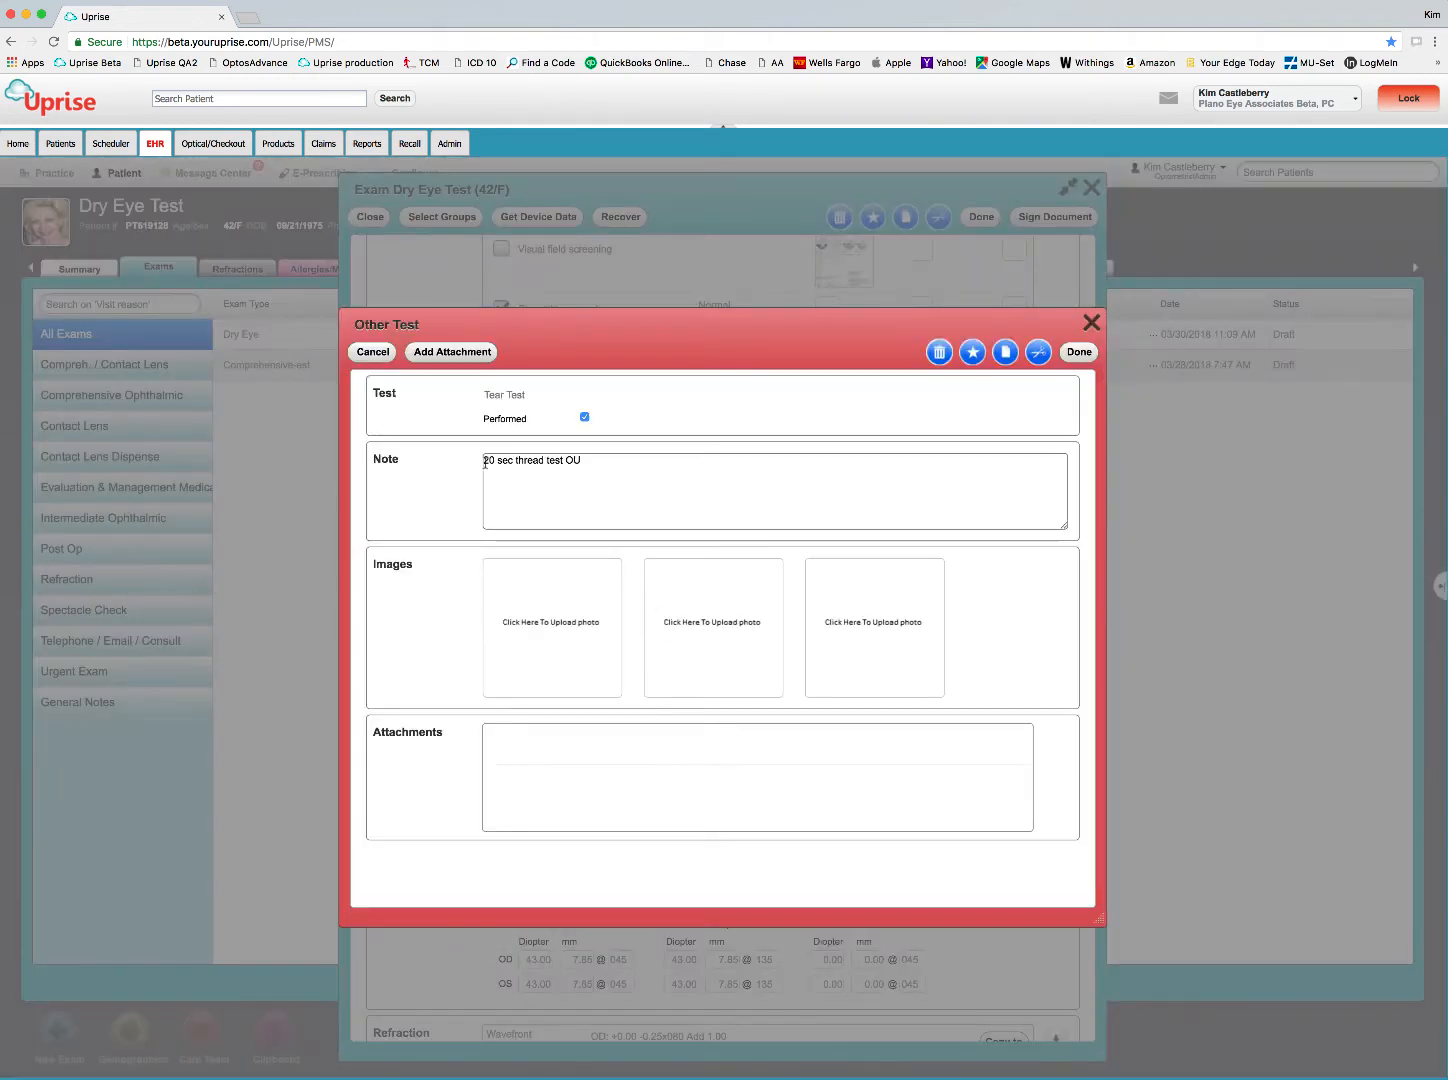
pyautogui.click(1079, 351)
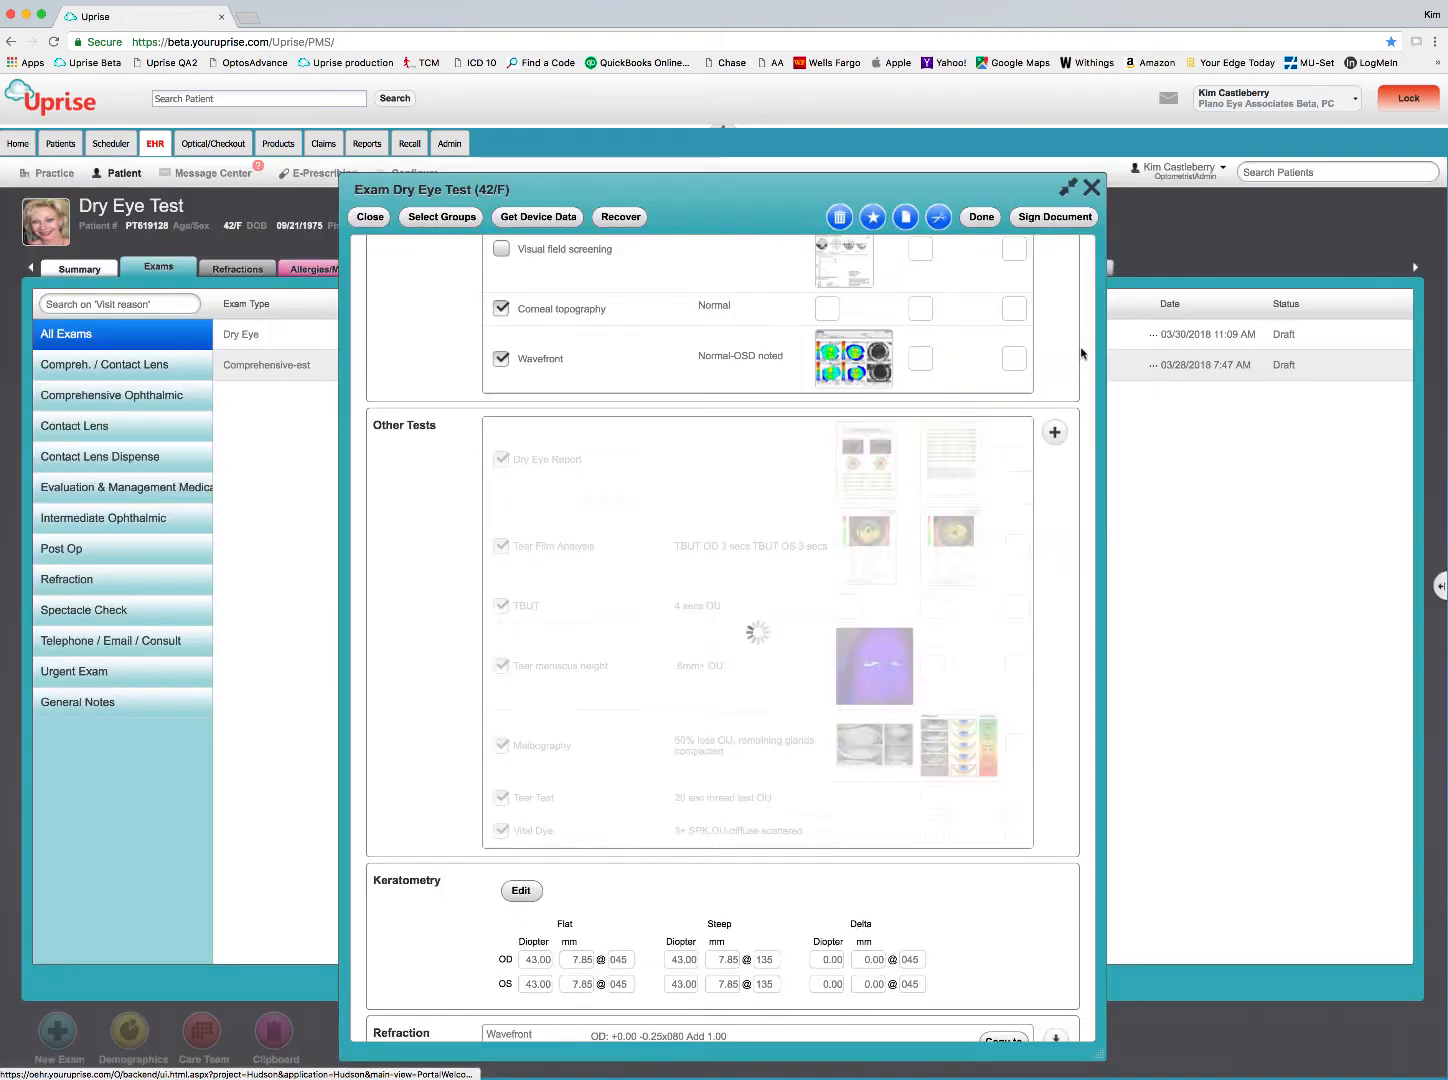
pyautogui.click(566, 834)
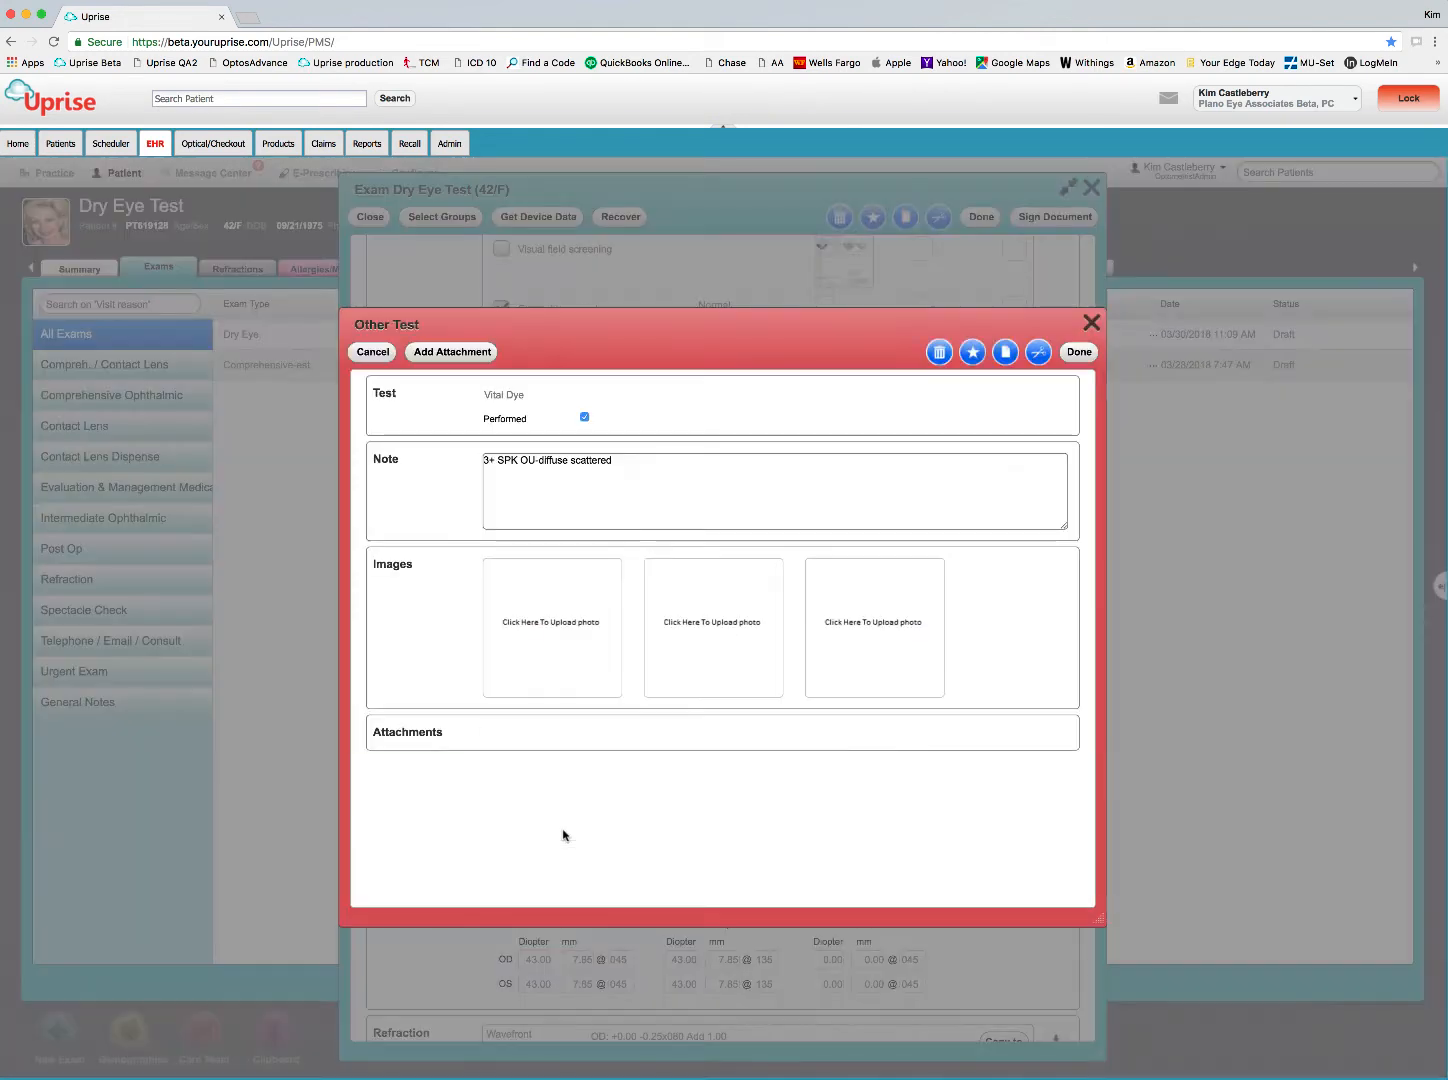
pyautogui.moveTo(485, 461); pyautogui.dragTo(669, 463)
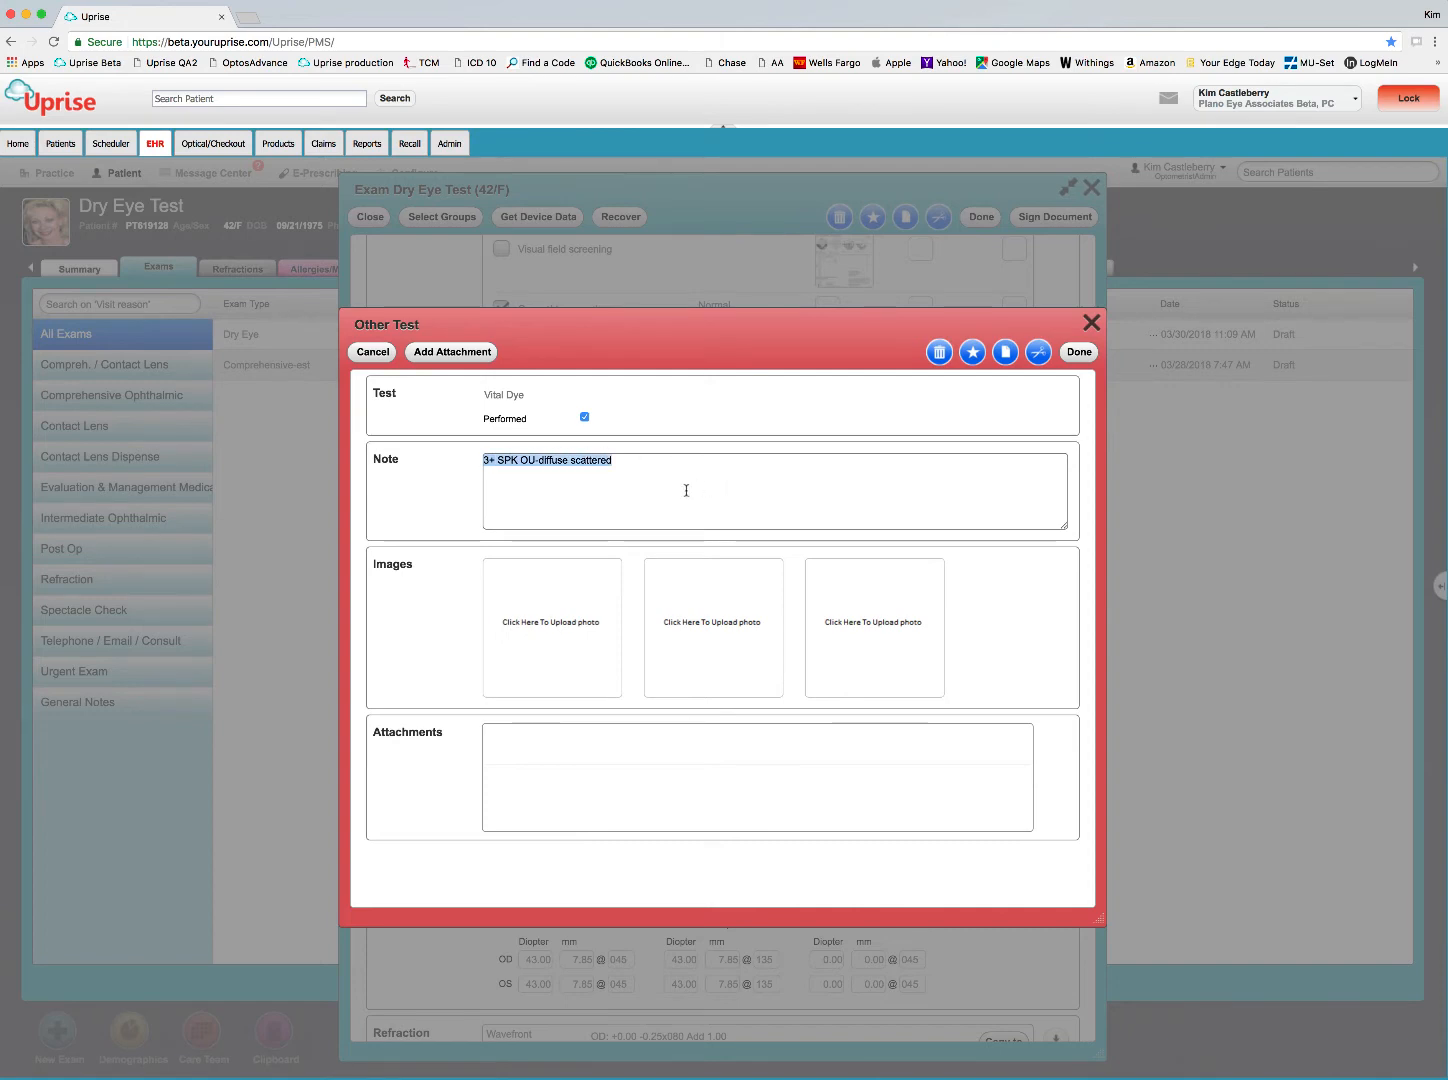
pyautogui.click(545, 626)
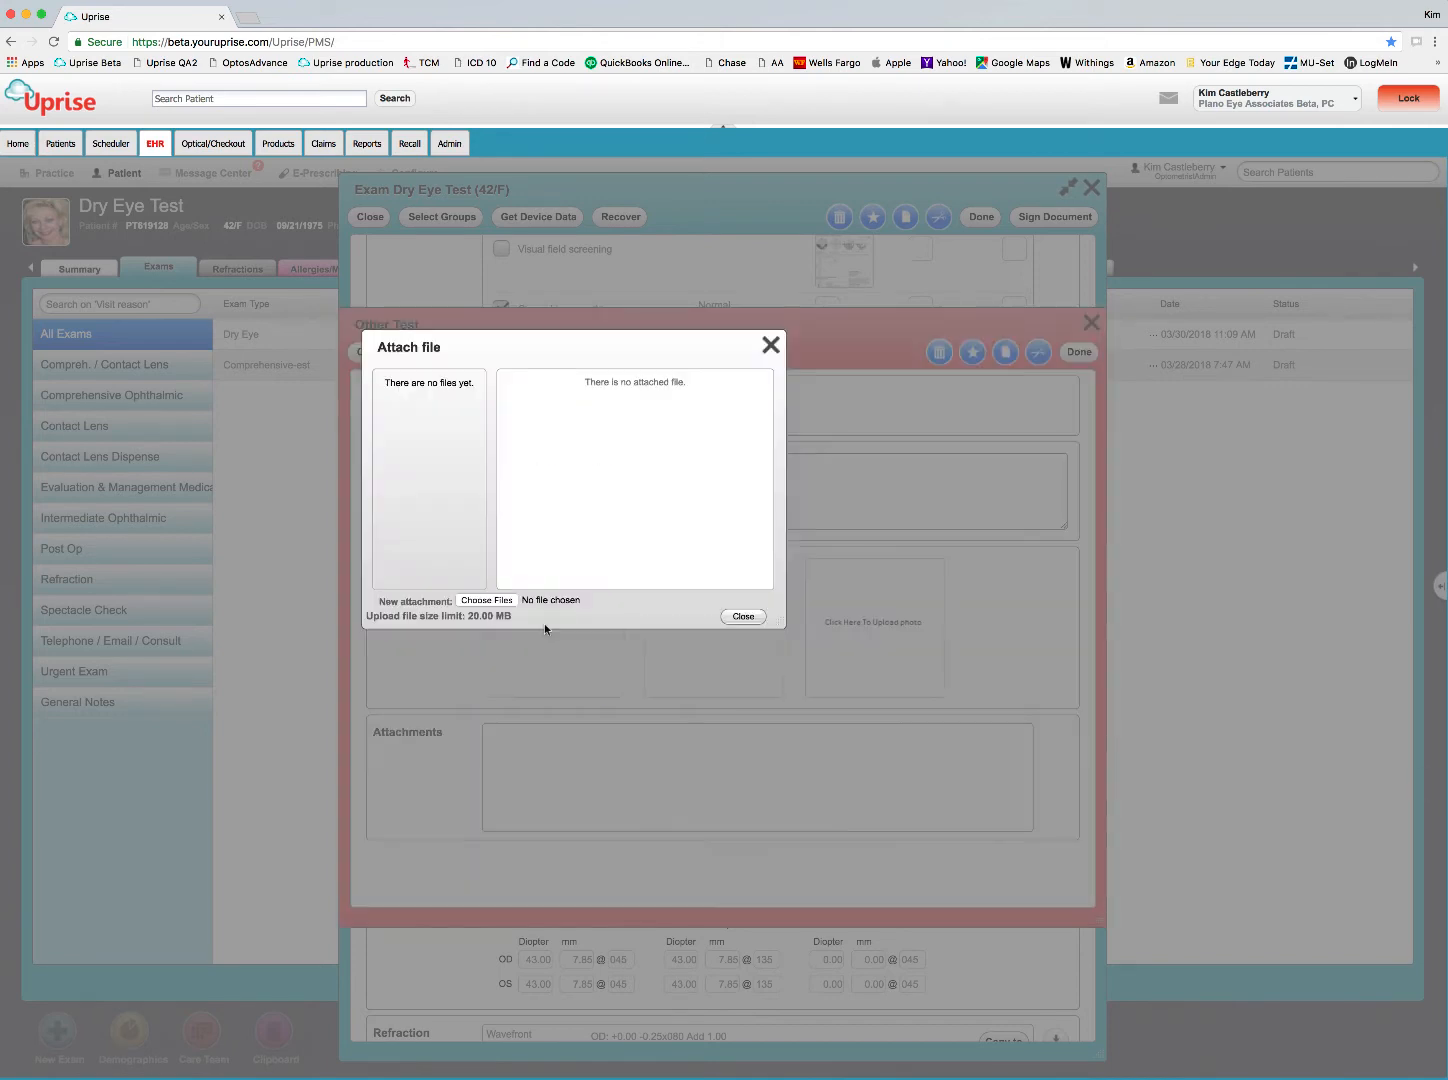
pyautogui.click(771, 345)
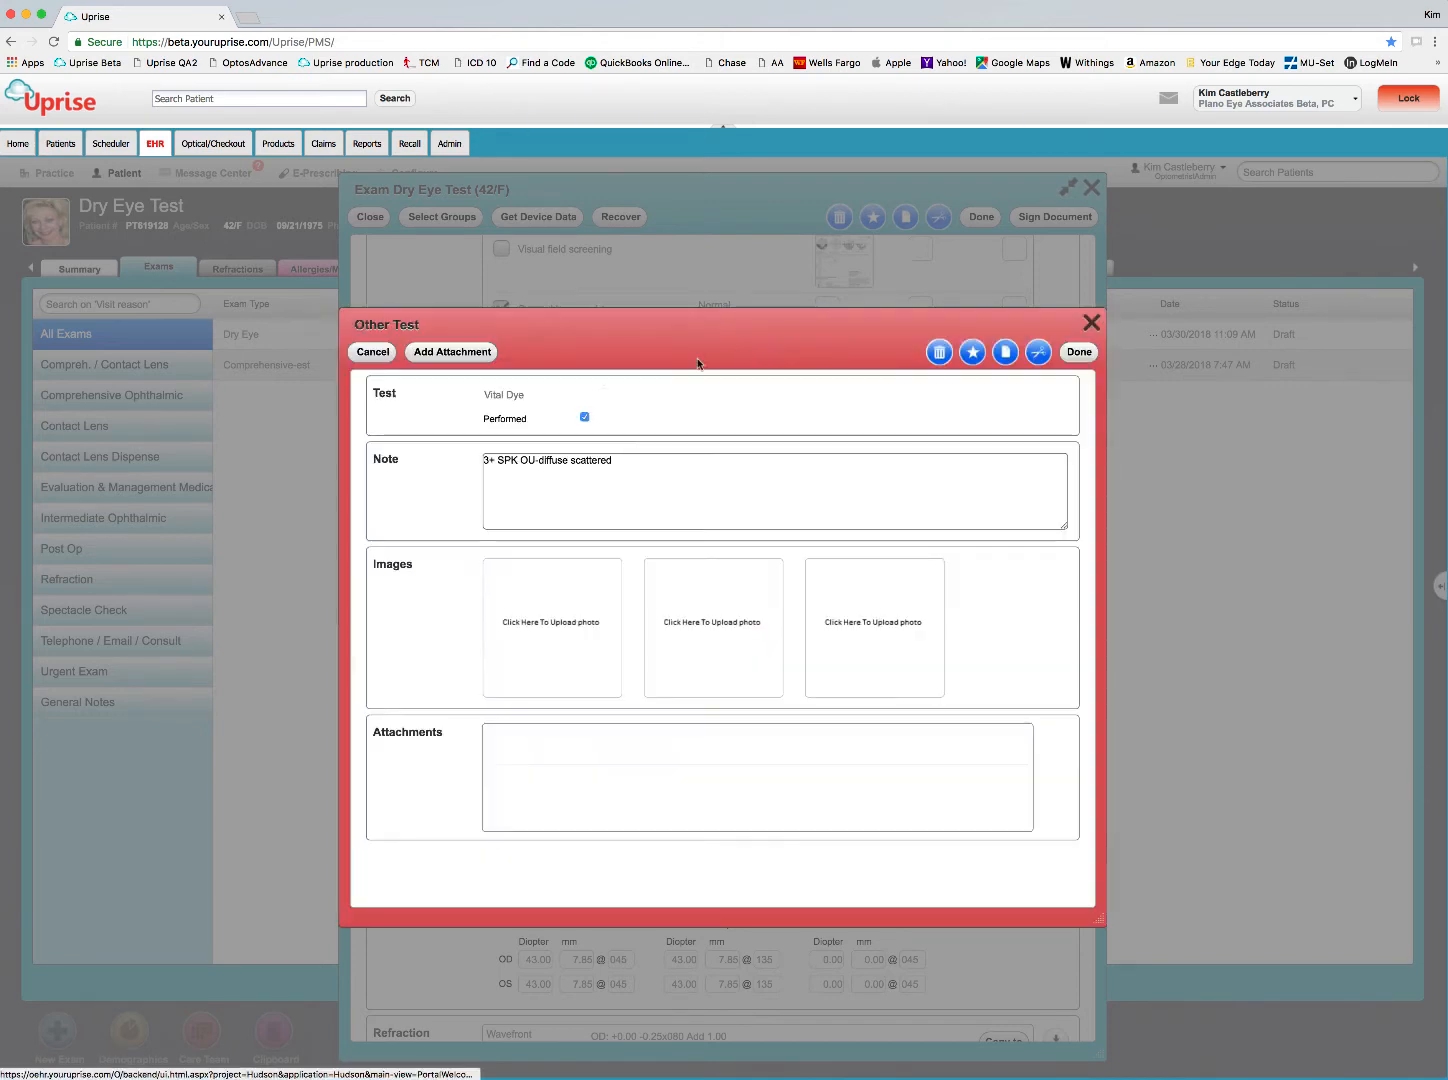
pyautogui.click(376, 353)
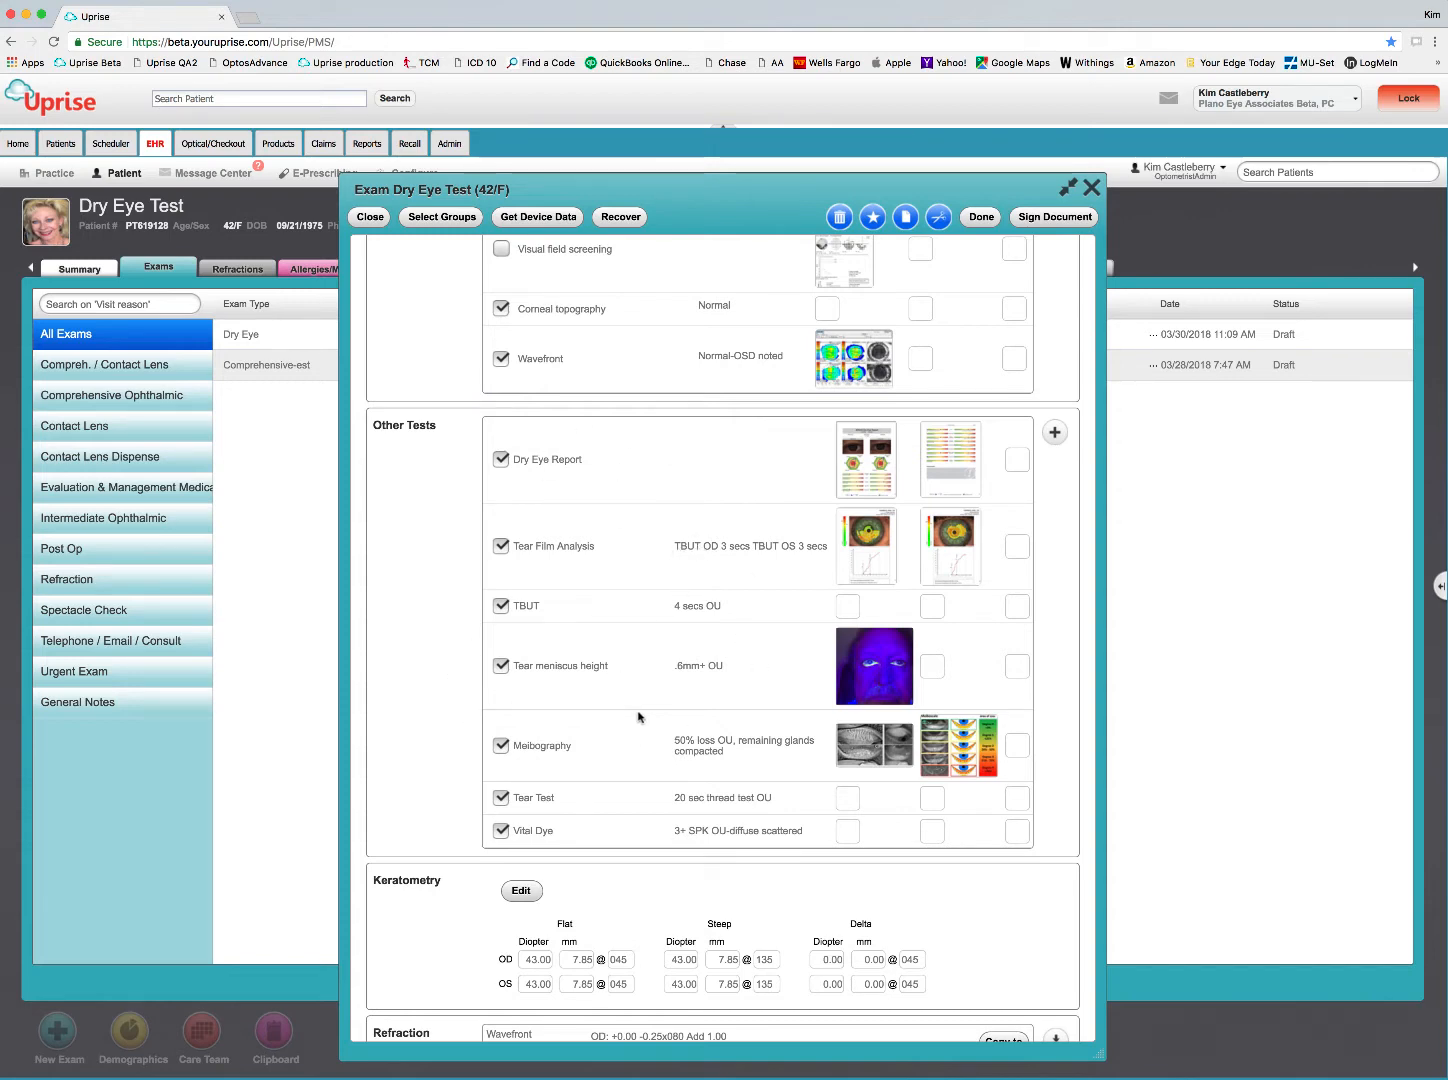
# Step: Open the Physical Exam findings by category and record Unspecified blepharitis of the eyelids as a Moderate diagnosis in both eyes (OU)
pyautogui.scroll(-10, 638, 716)
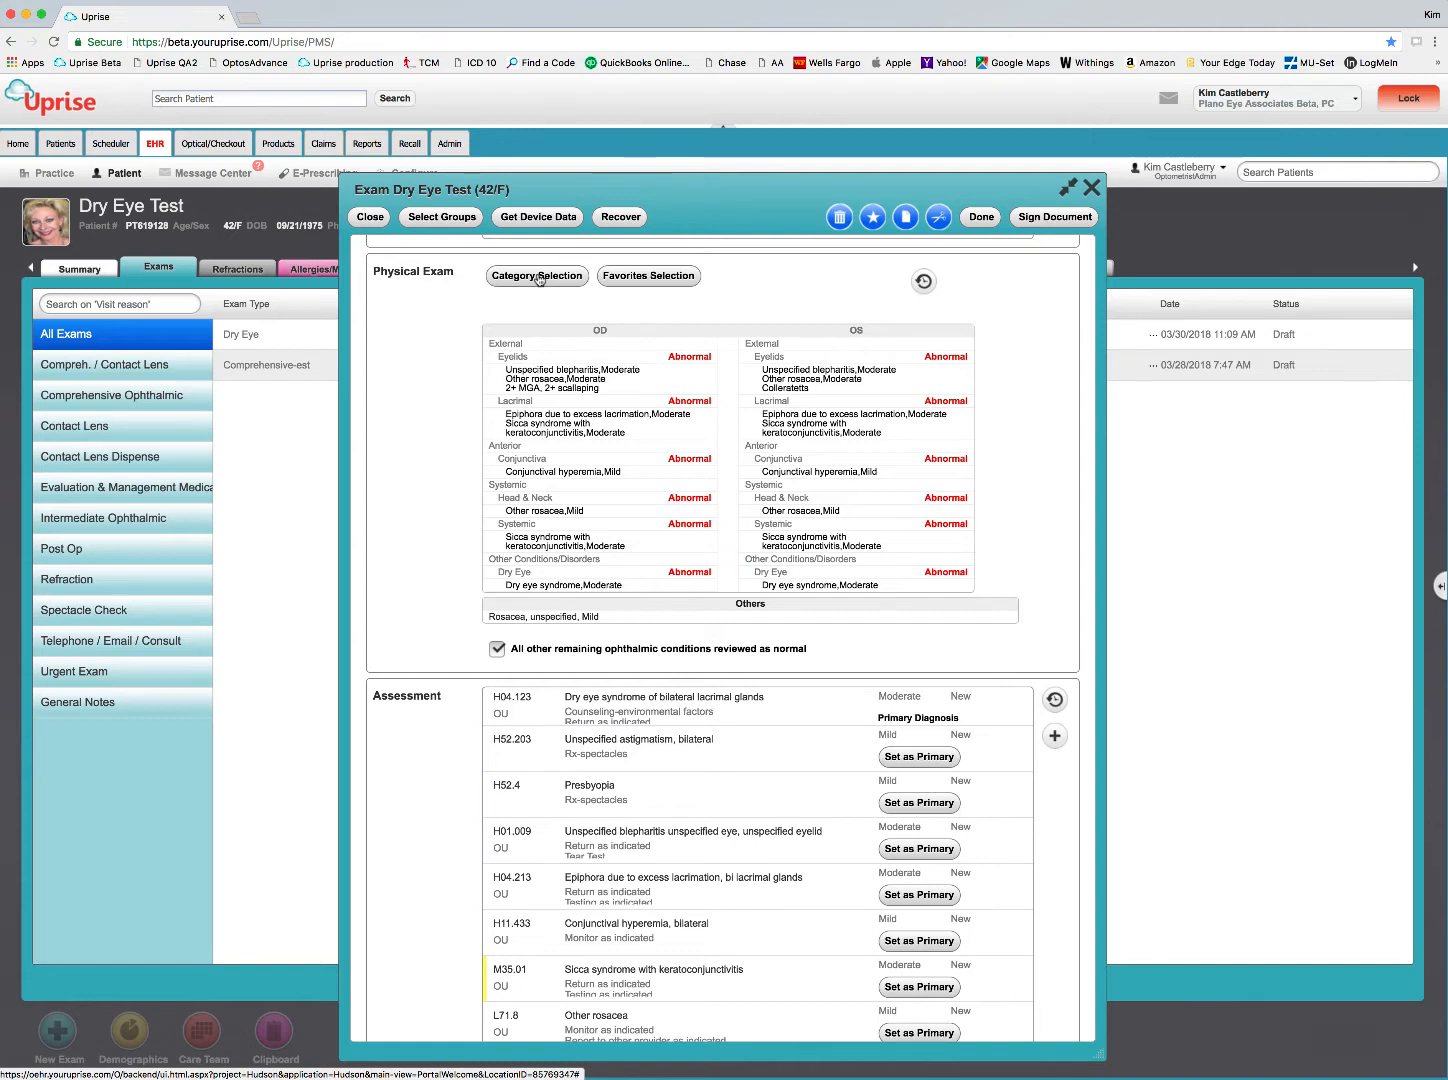
pyautogui.click(538, 278)
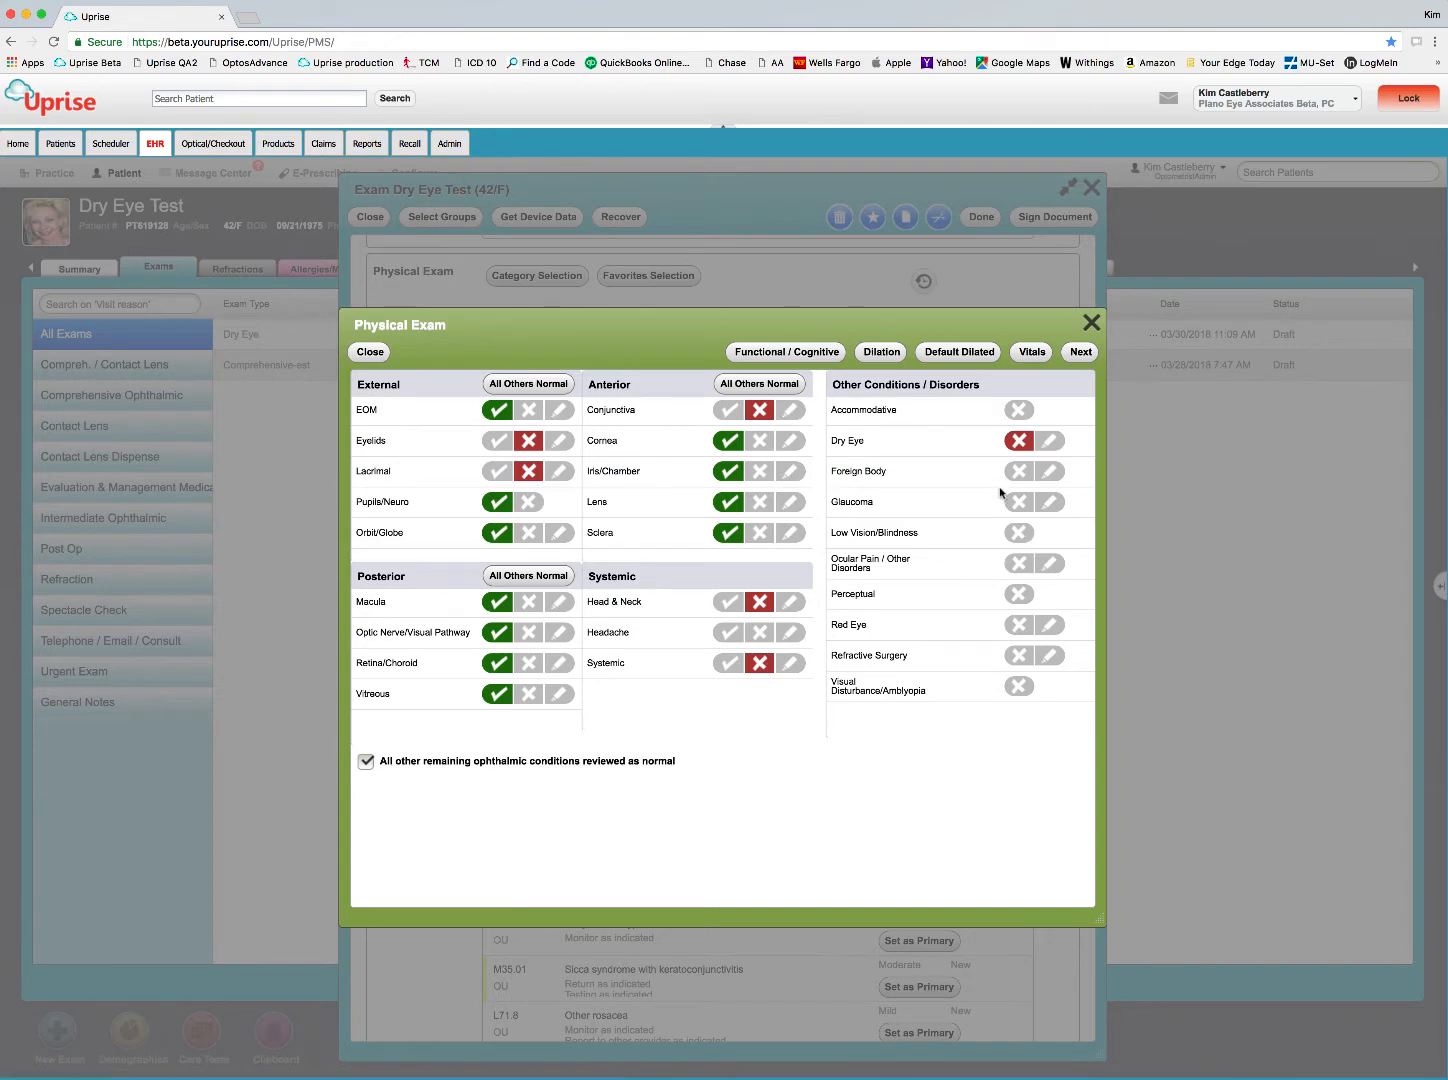
pyautogui.click(1047, 438)
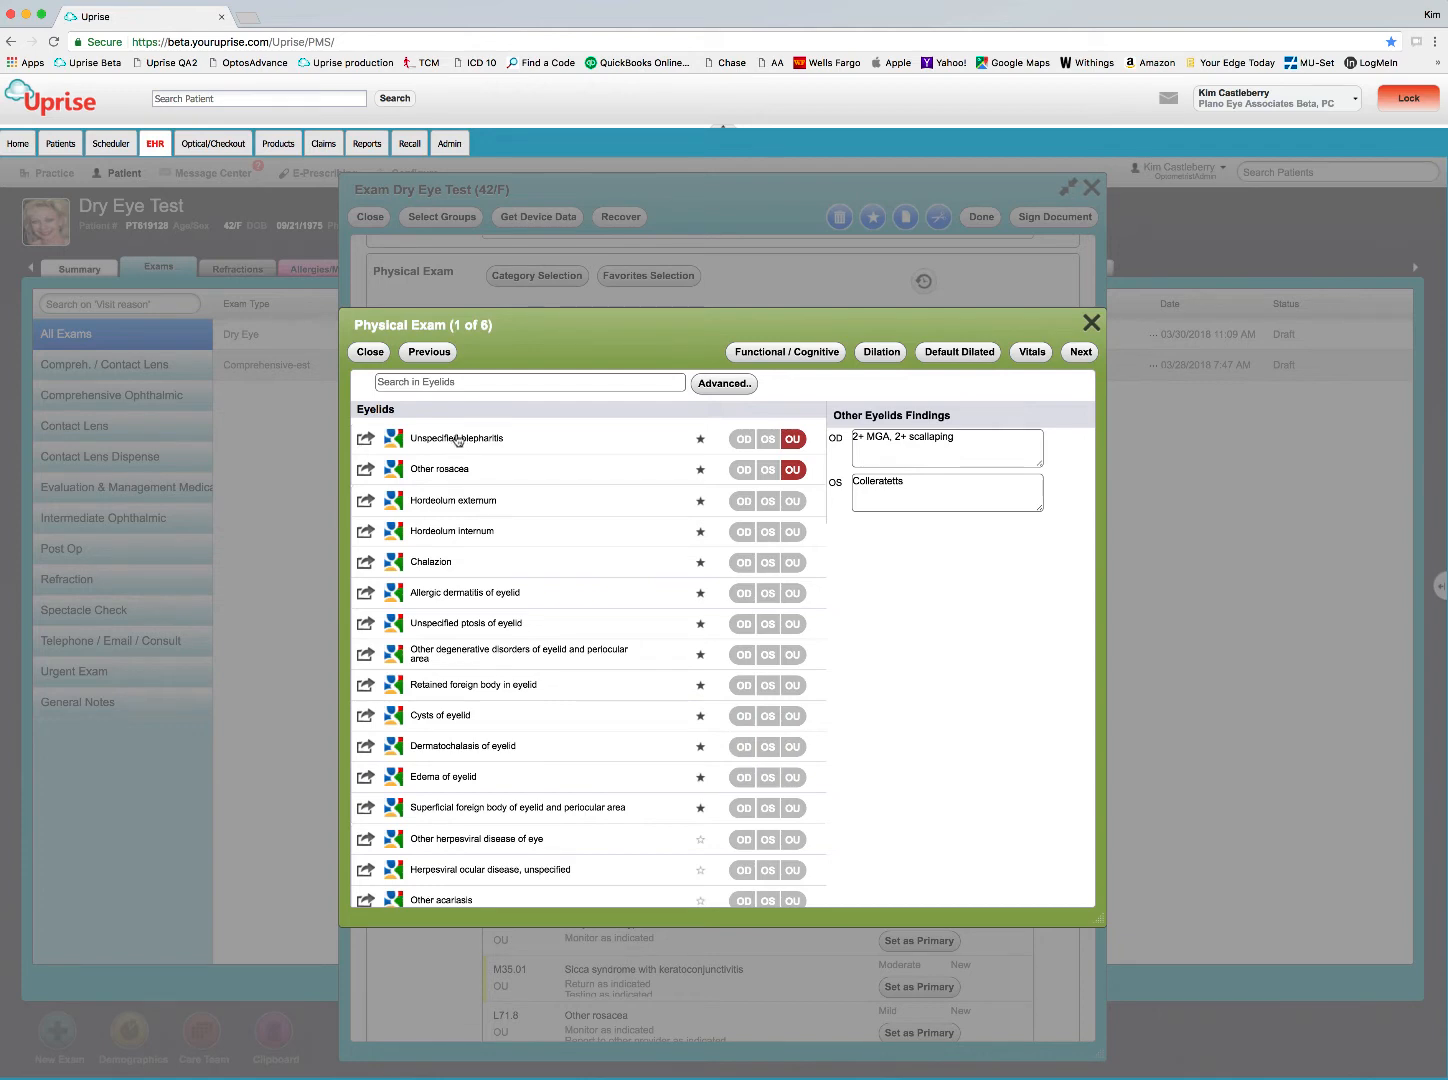
pyautogui.click(793, 441)
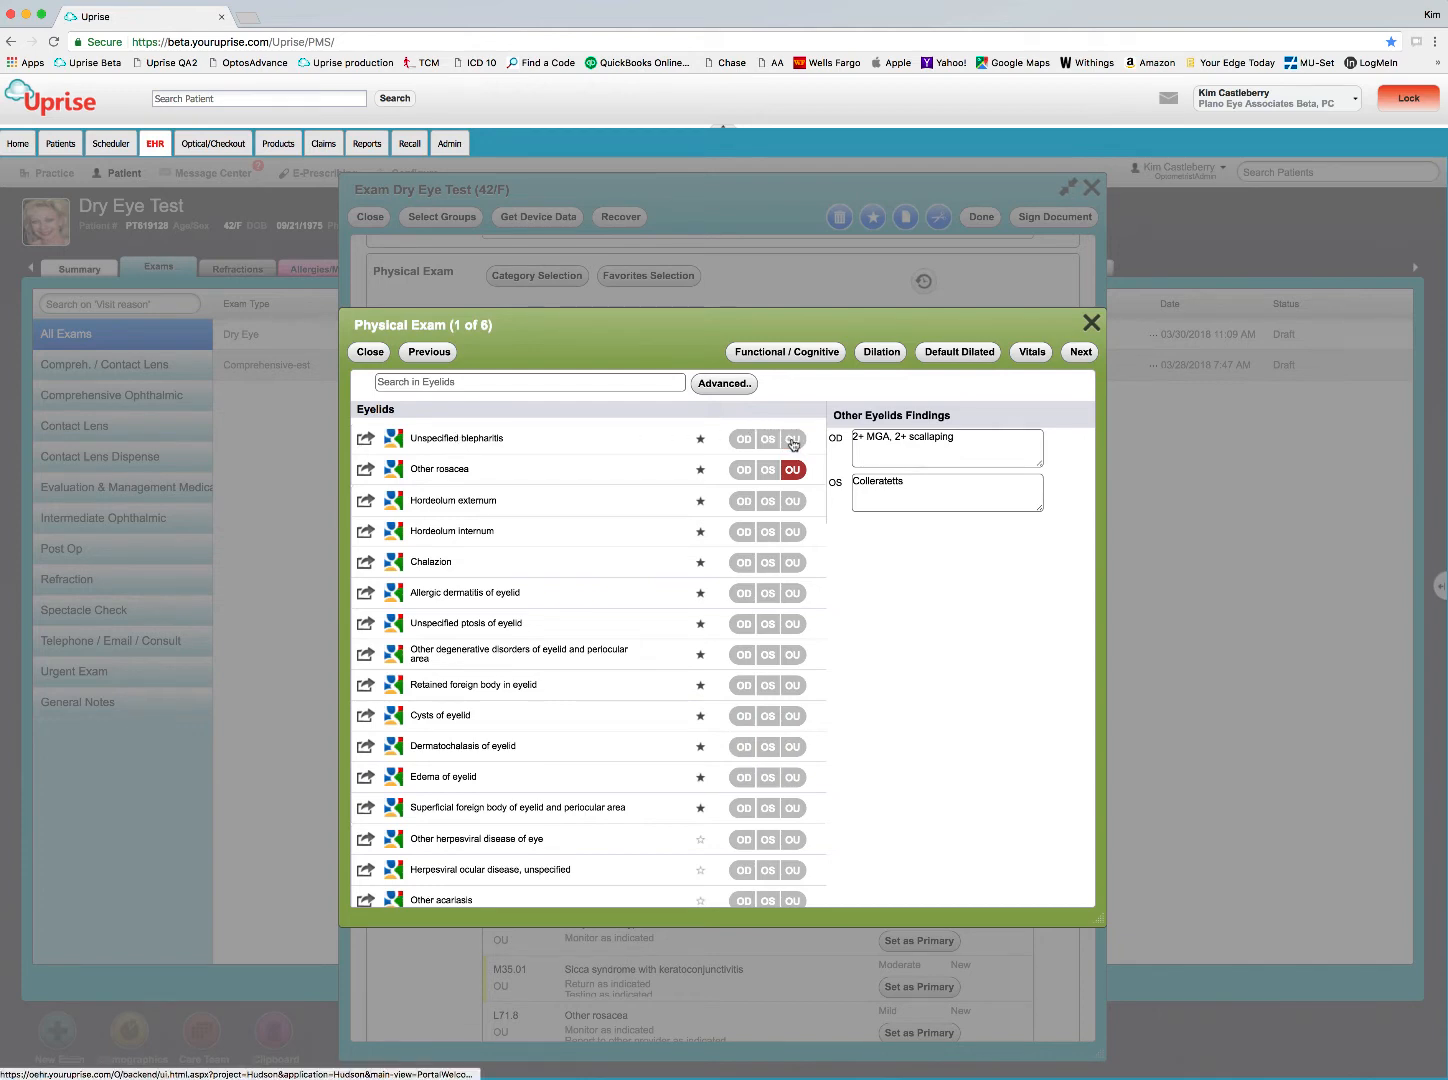
pyautogui.click(793, 441)
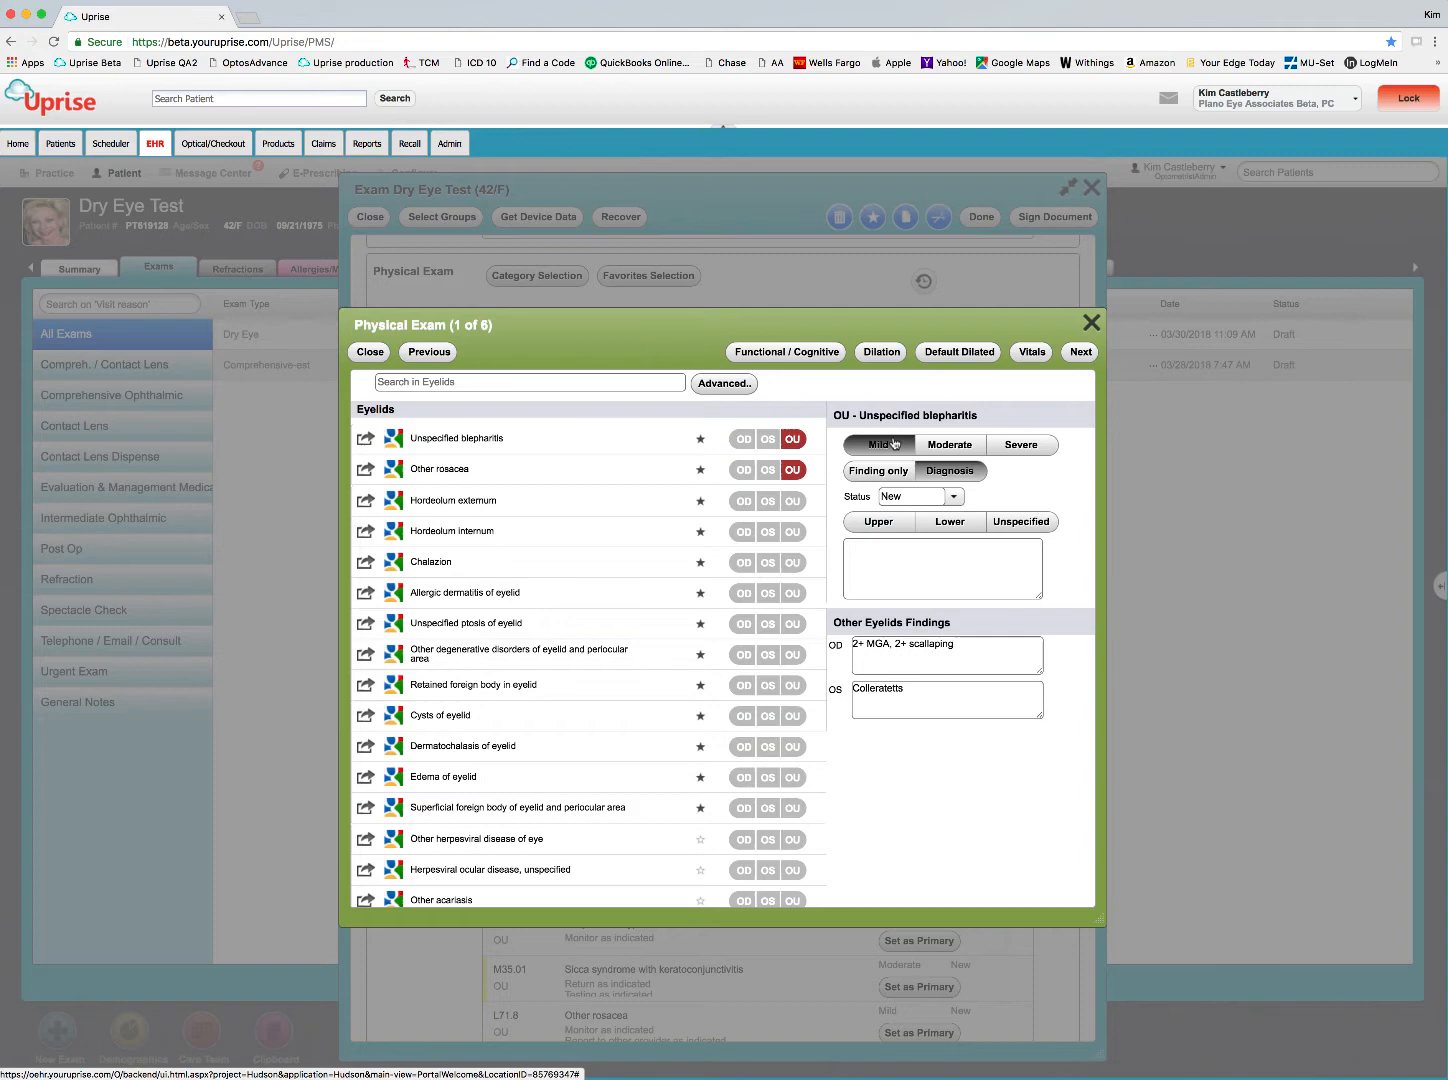
pyautogui.click(950, 446)
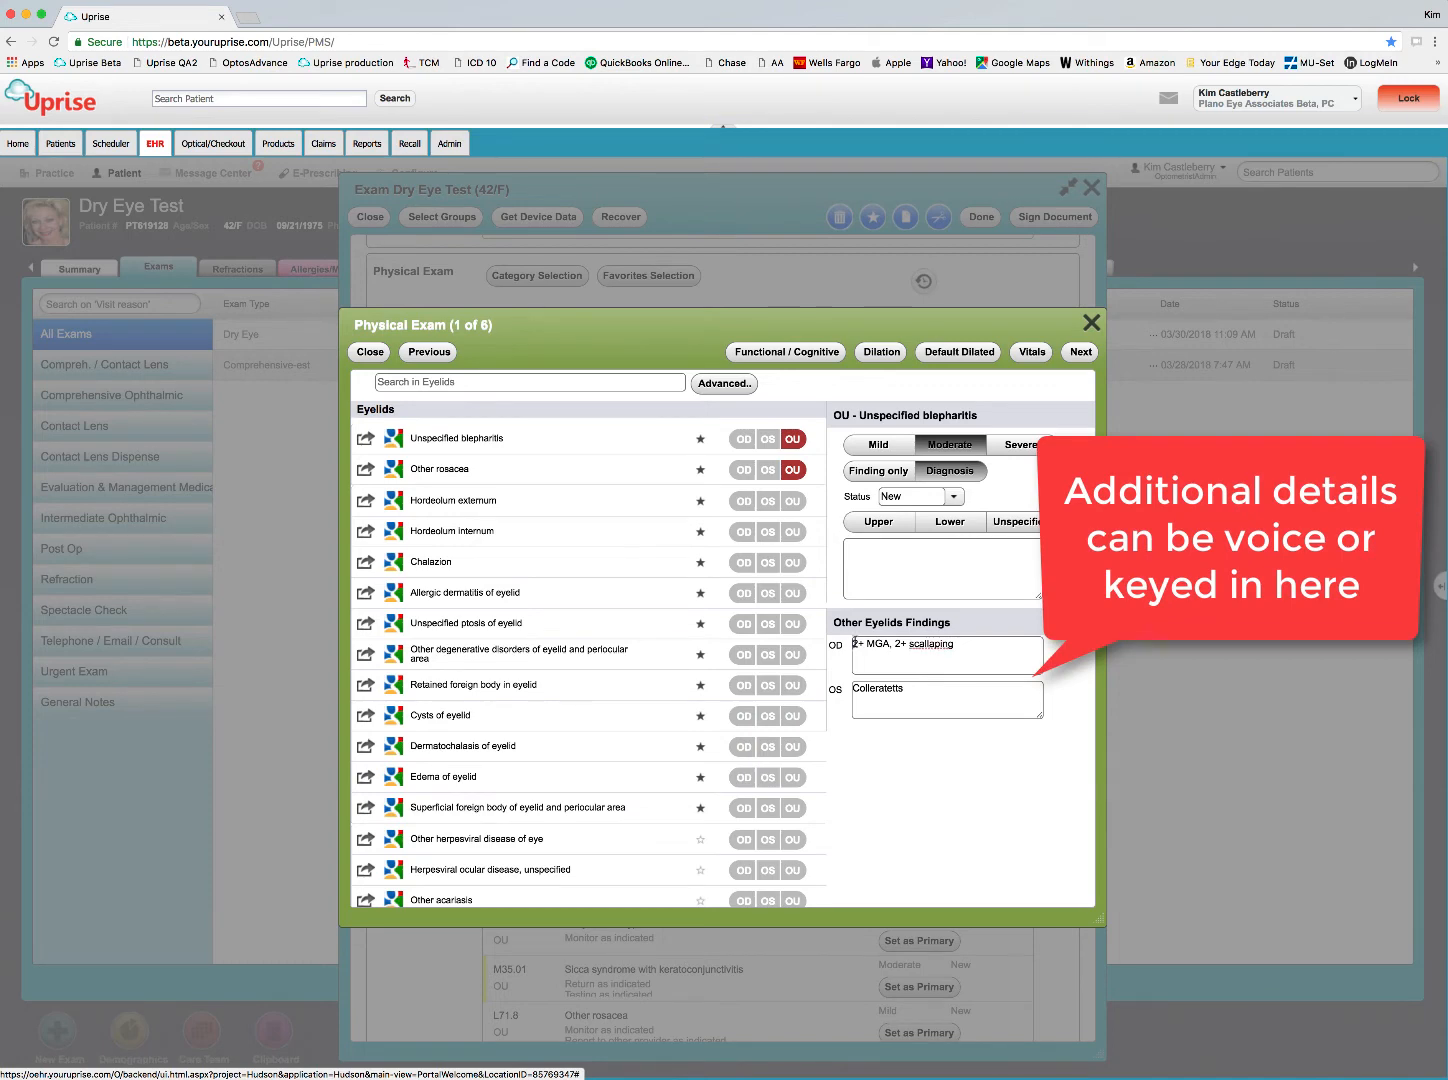
# Step: Correct the misspelled word in the OD Other Eyelids Findings to "scalloping", and check the OS finding without changing it
pyautogui.moveTo(854, 643); pyautogui.dragTo(972, 647)
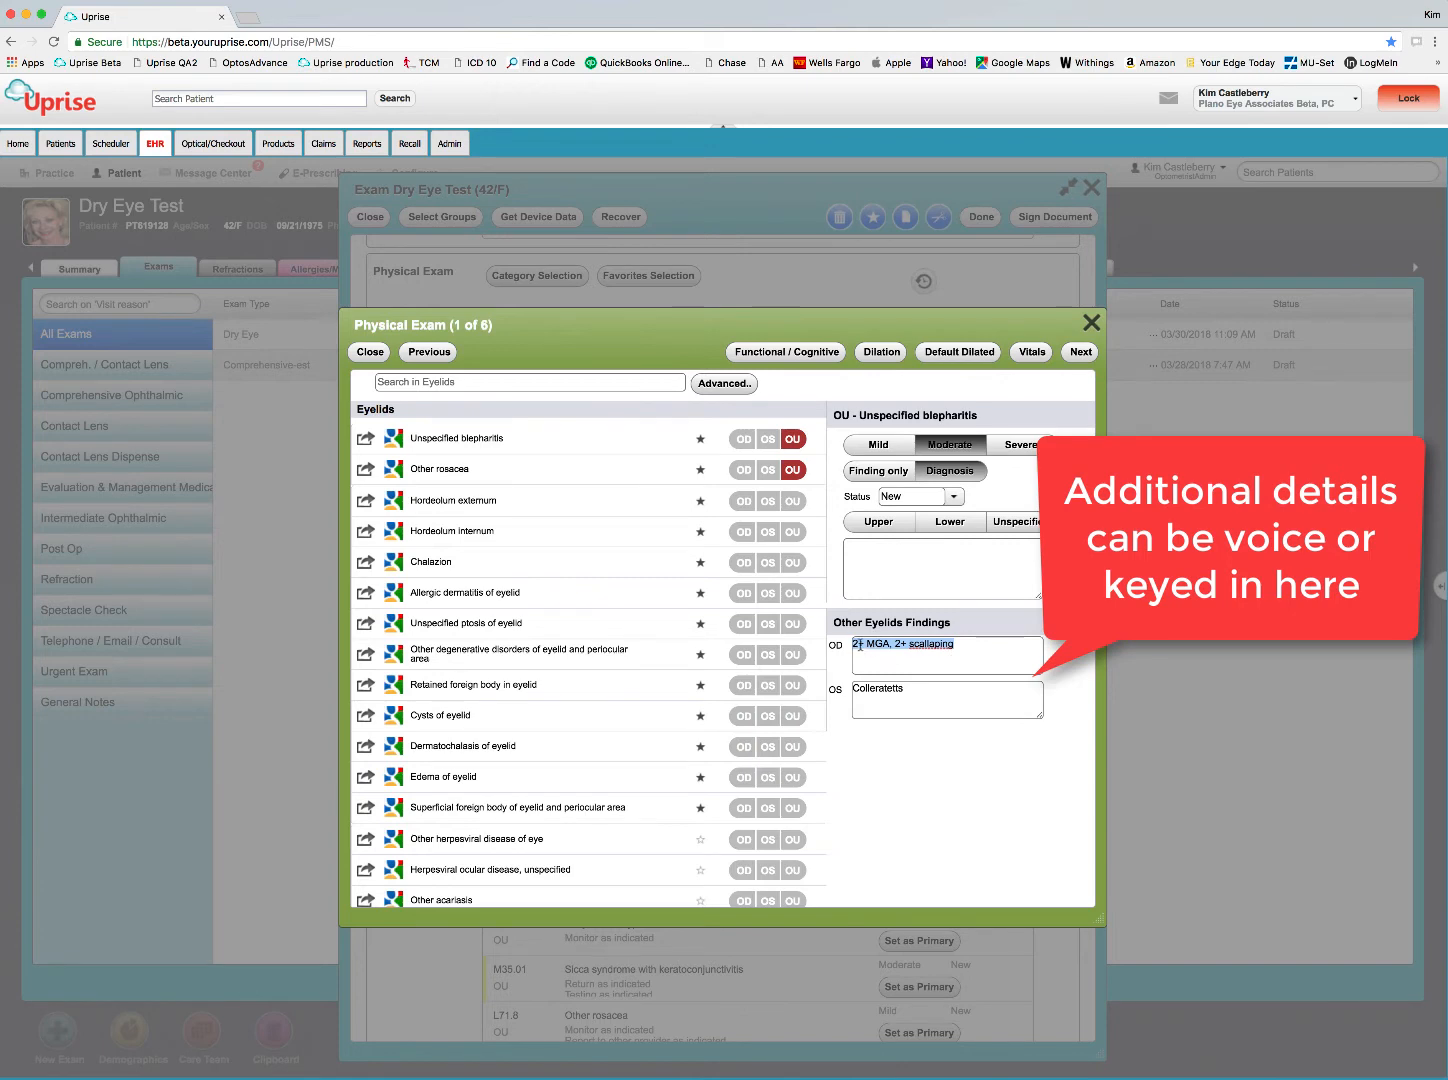
pyautogui.rightClick(924, 646)
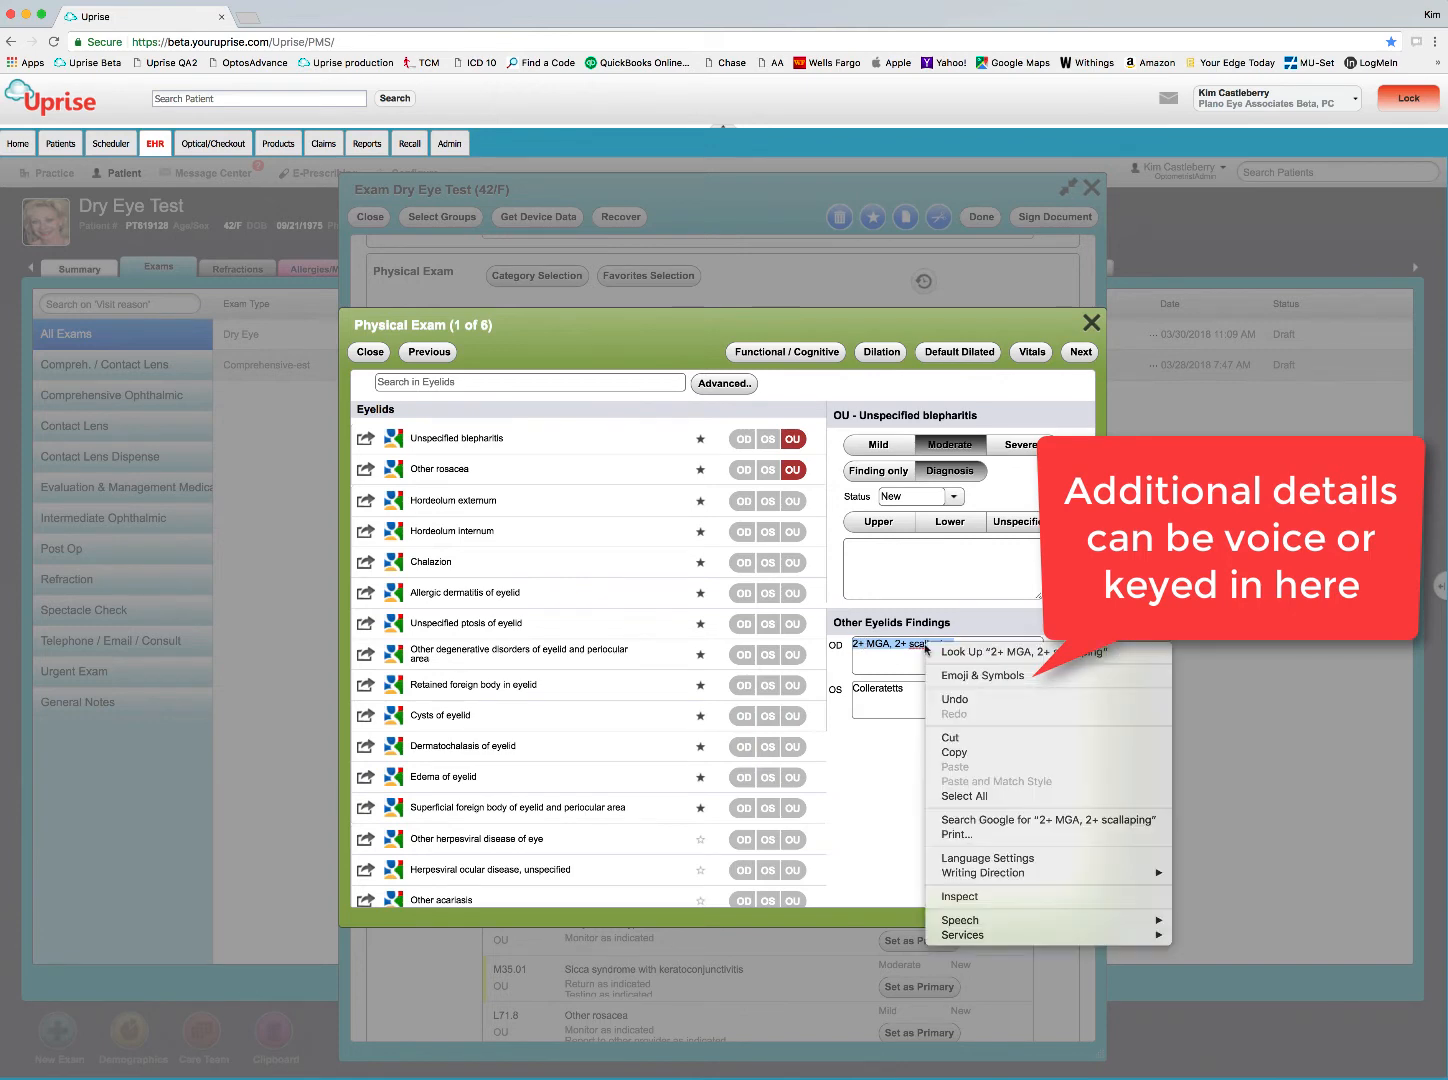
pyautogui.click(925, 647)
pyautogui.doubleClick(927, 648)
pyautogui.rightClick(928, 649)
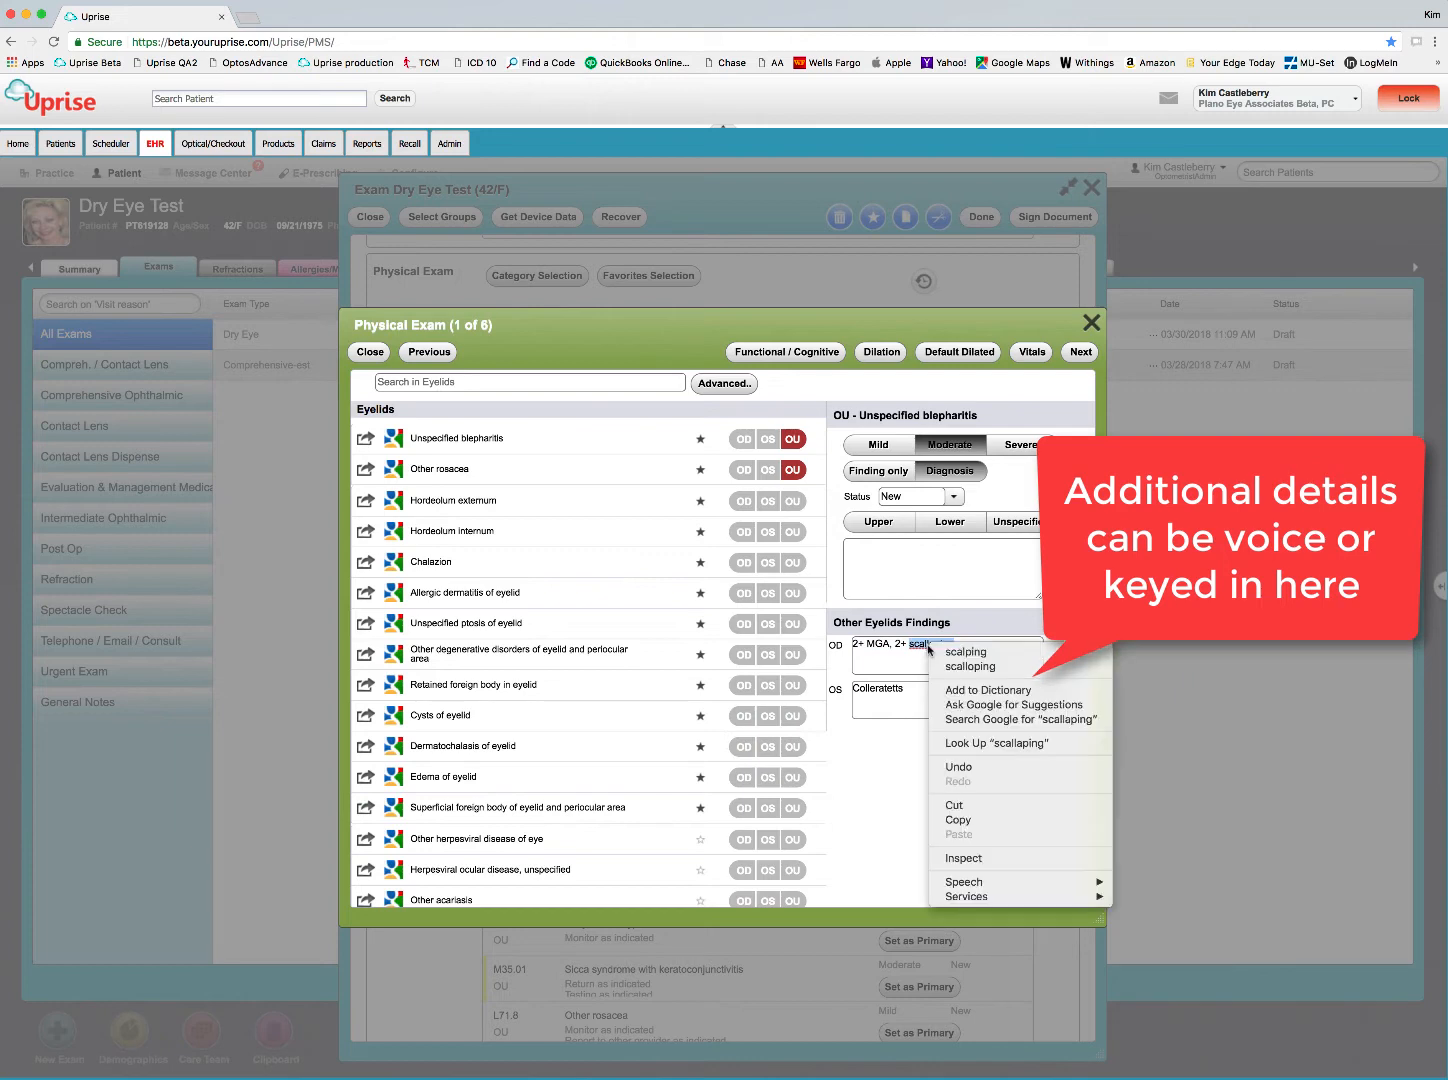
pyautogui.click(966, 666)
pyautogui.click(867, 684)
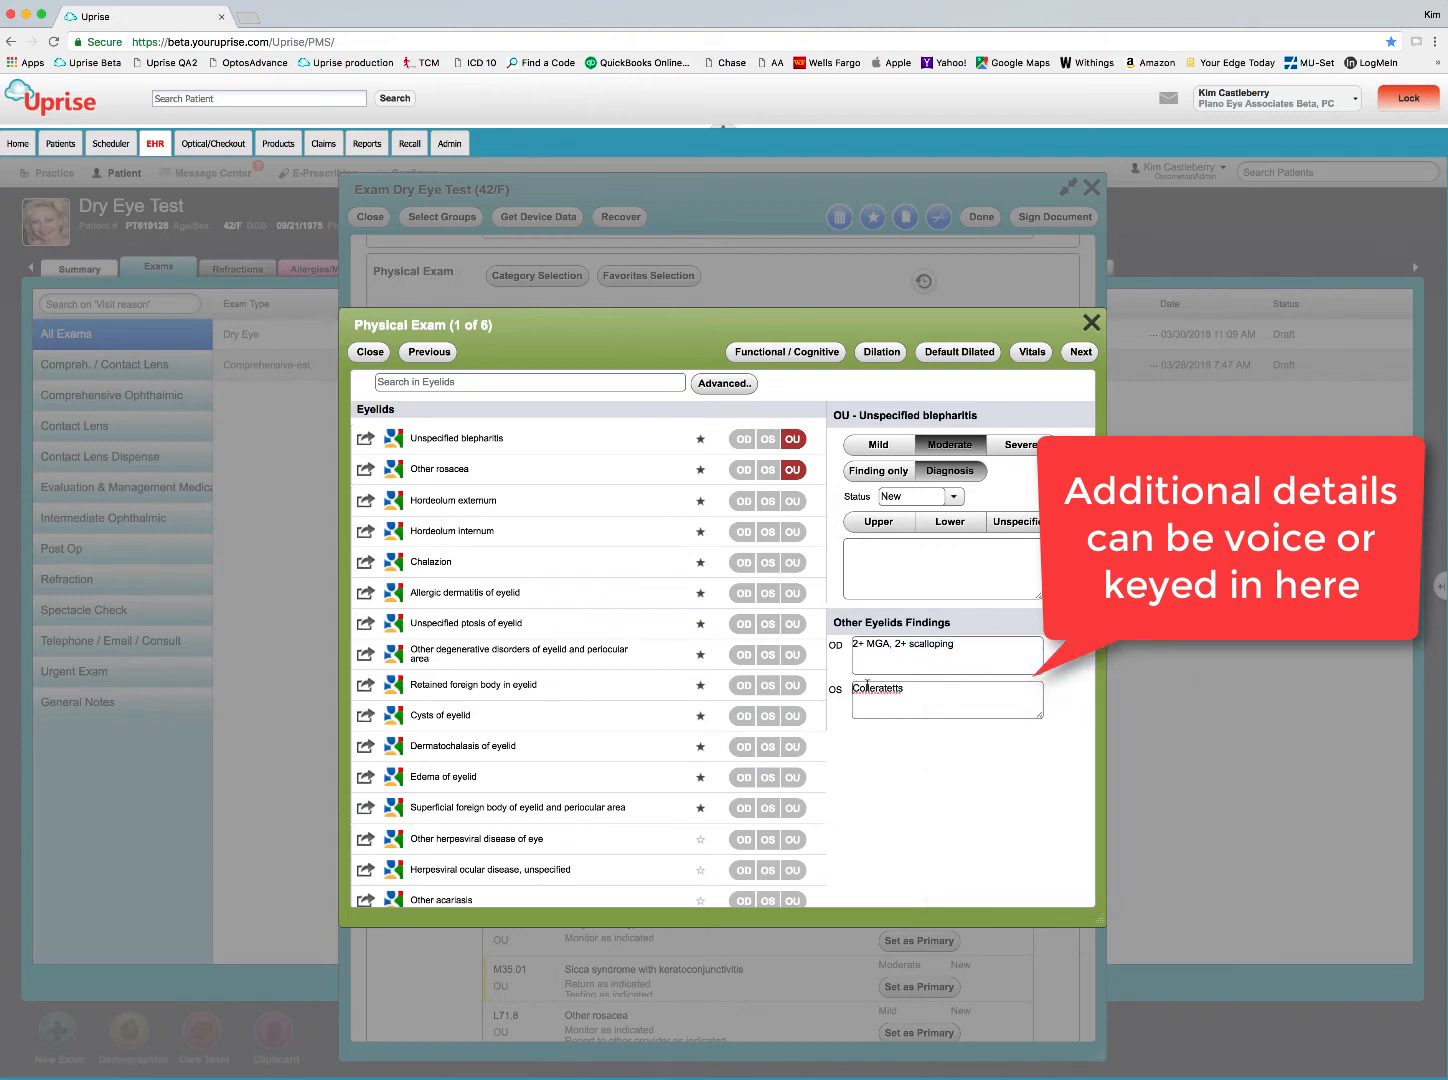
pyautogui.doubleClick(867, 685)
# Step: Record Other rosacea of the eyelids as Moderate in both eyes (OU), and continue to the Lacrimal findings
pyautogui.click(796, 471)
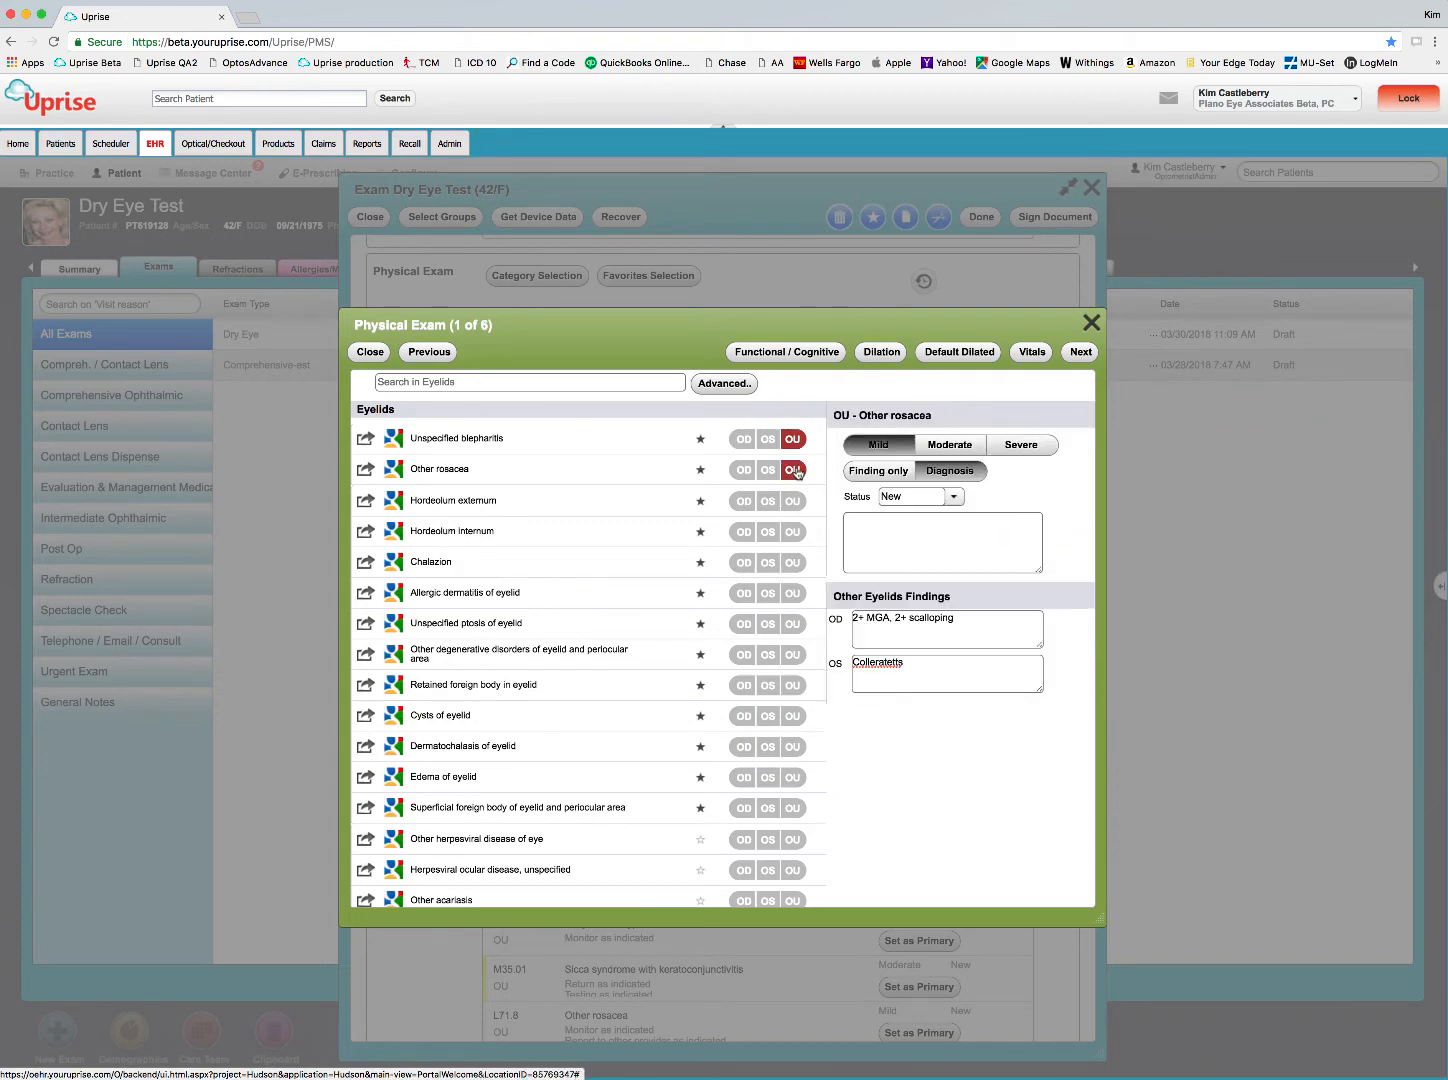
pyautogui.click(951, 452)
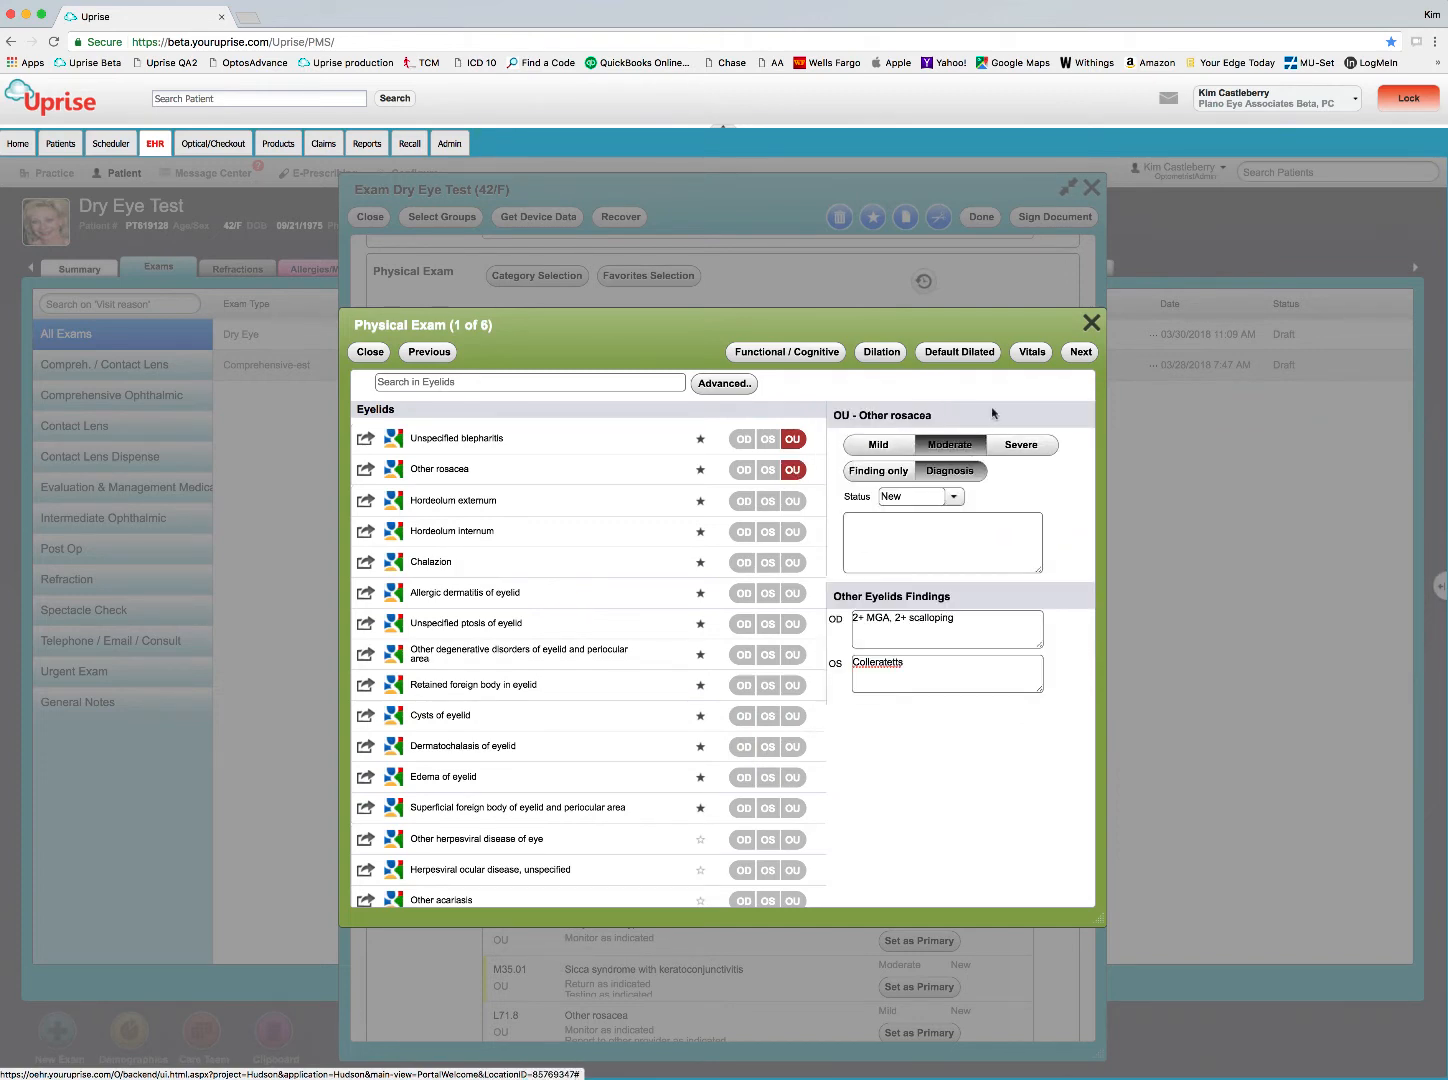
pyautogui.click(1081, 354)
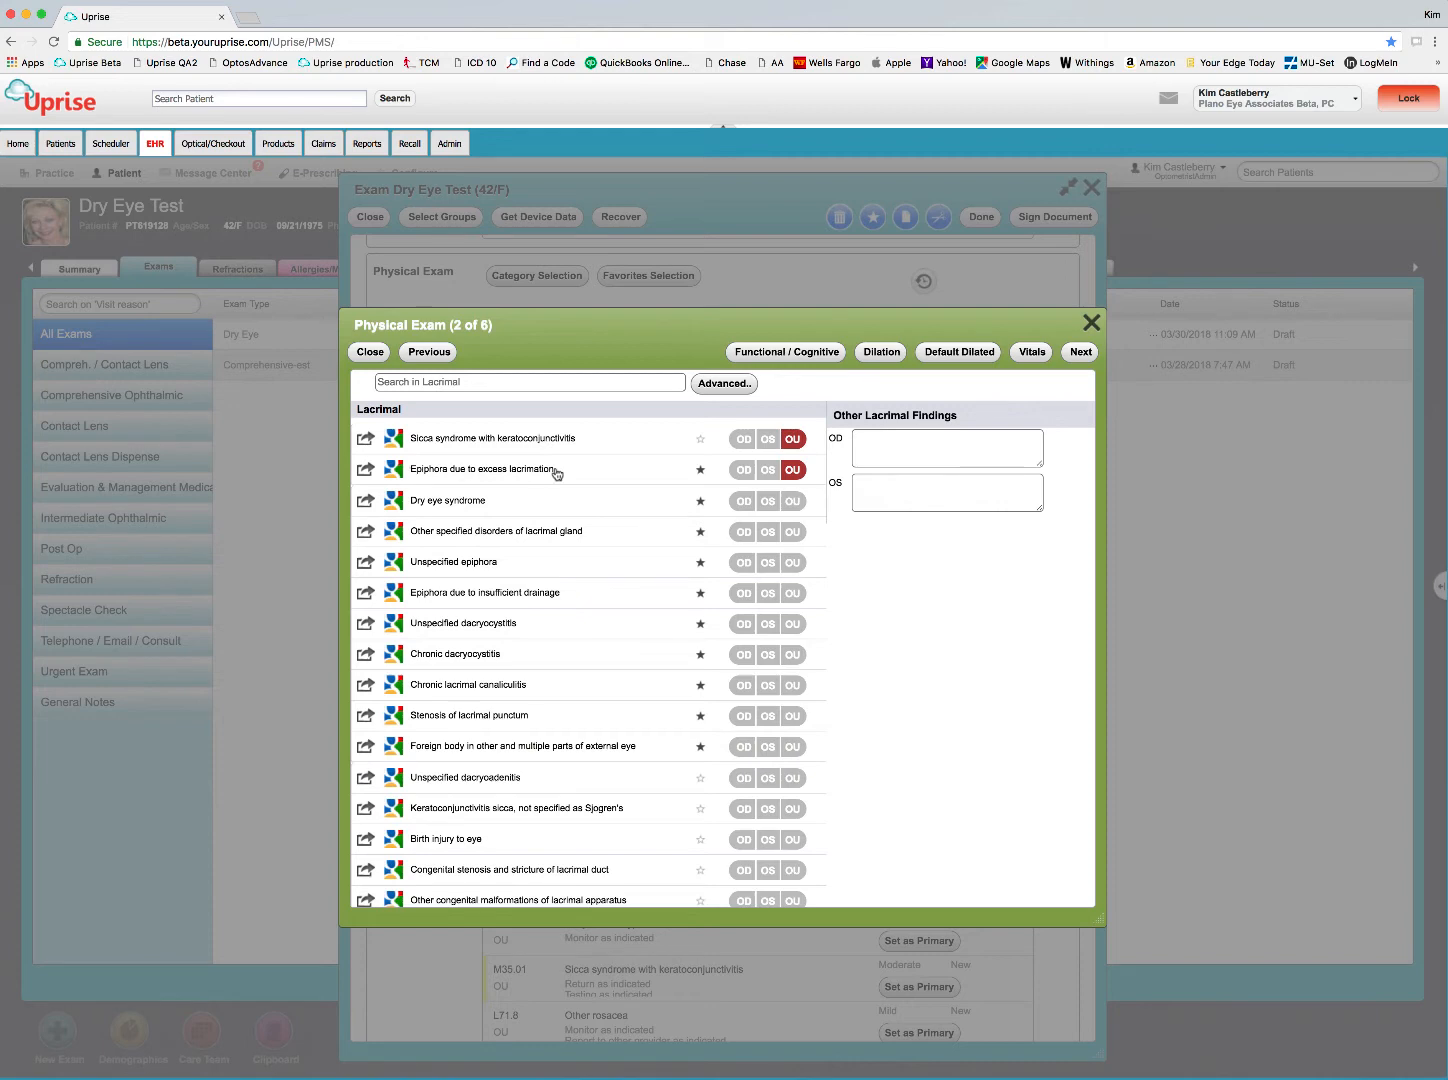
# Step: Record Sicca syndrome with keratoconjunctivitis as Moderate in both eyes (OU), and continue to the Conjunctiva findings
pyautogui.click(792, 439)
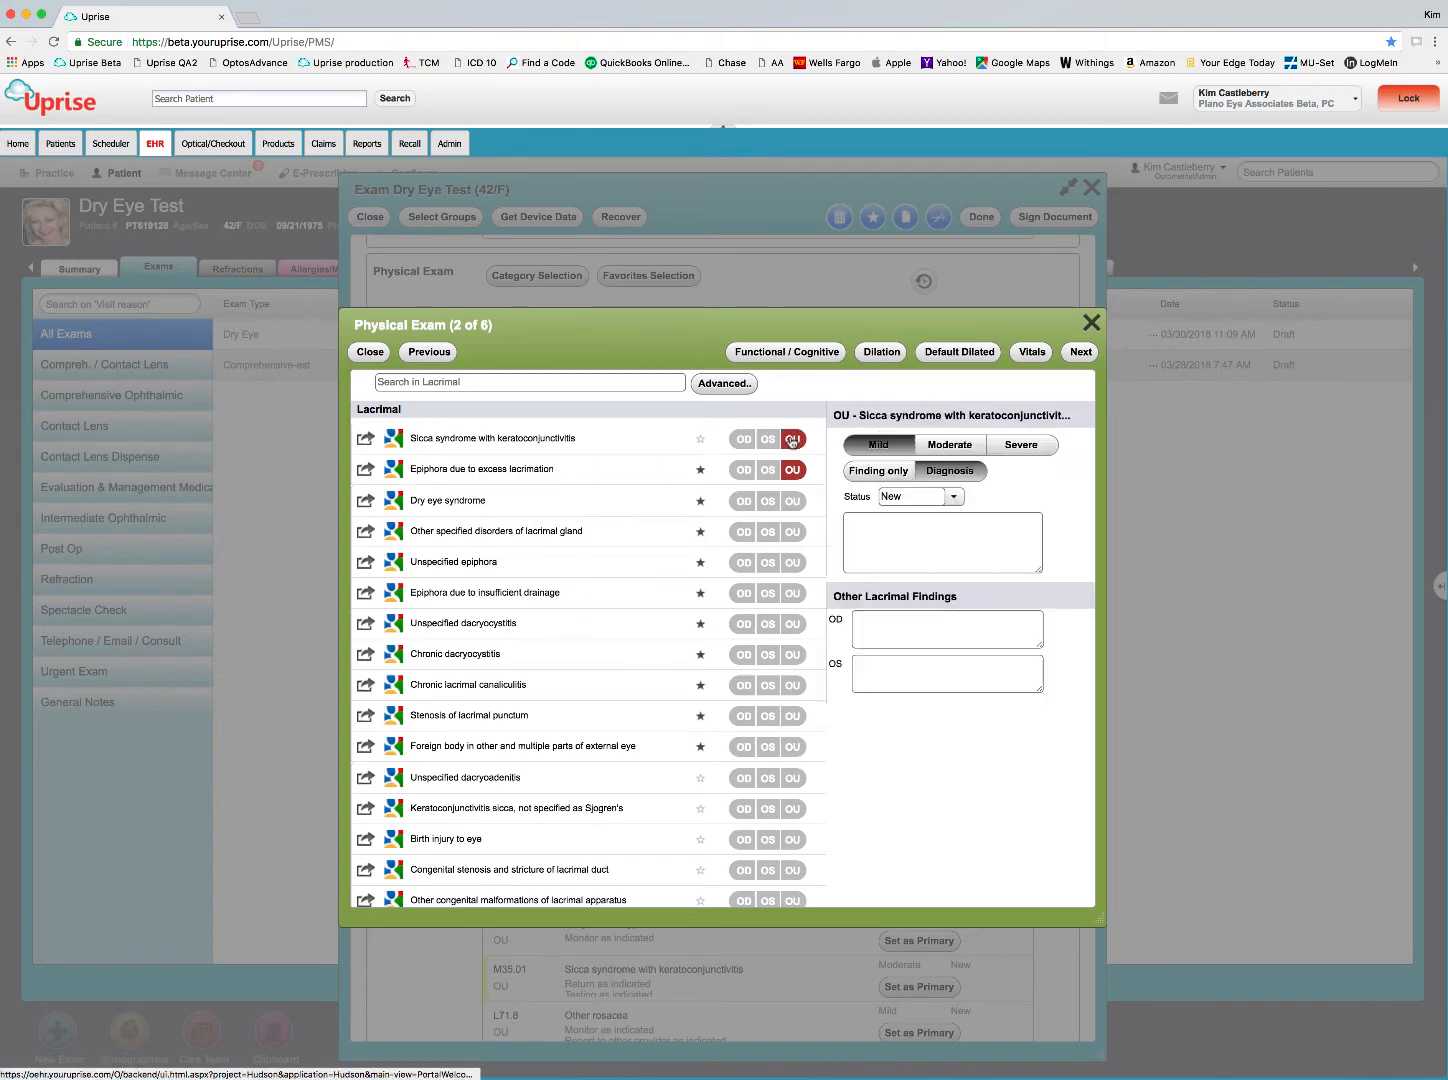
pyautogui.click(950, 445)
pyautogui.click(1081, 352)
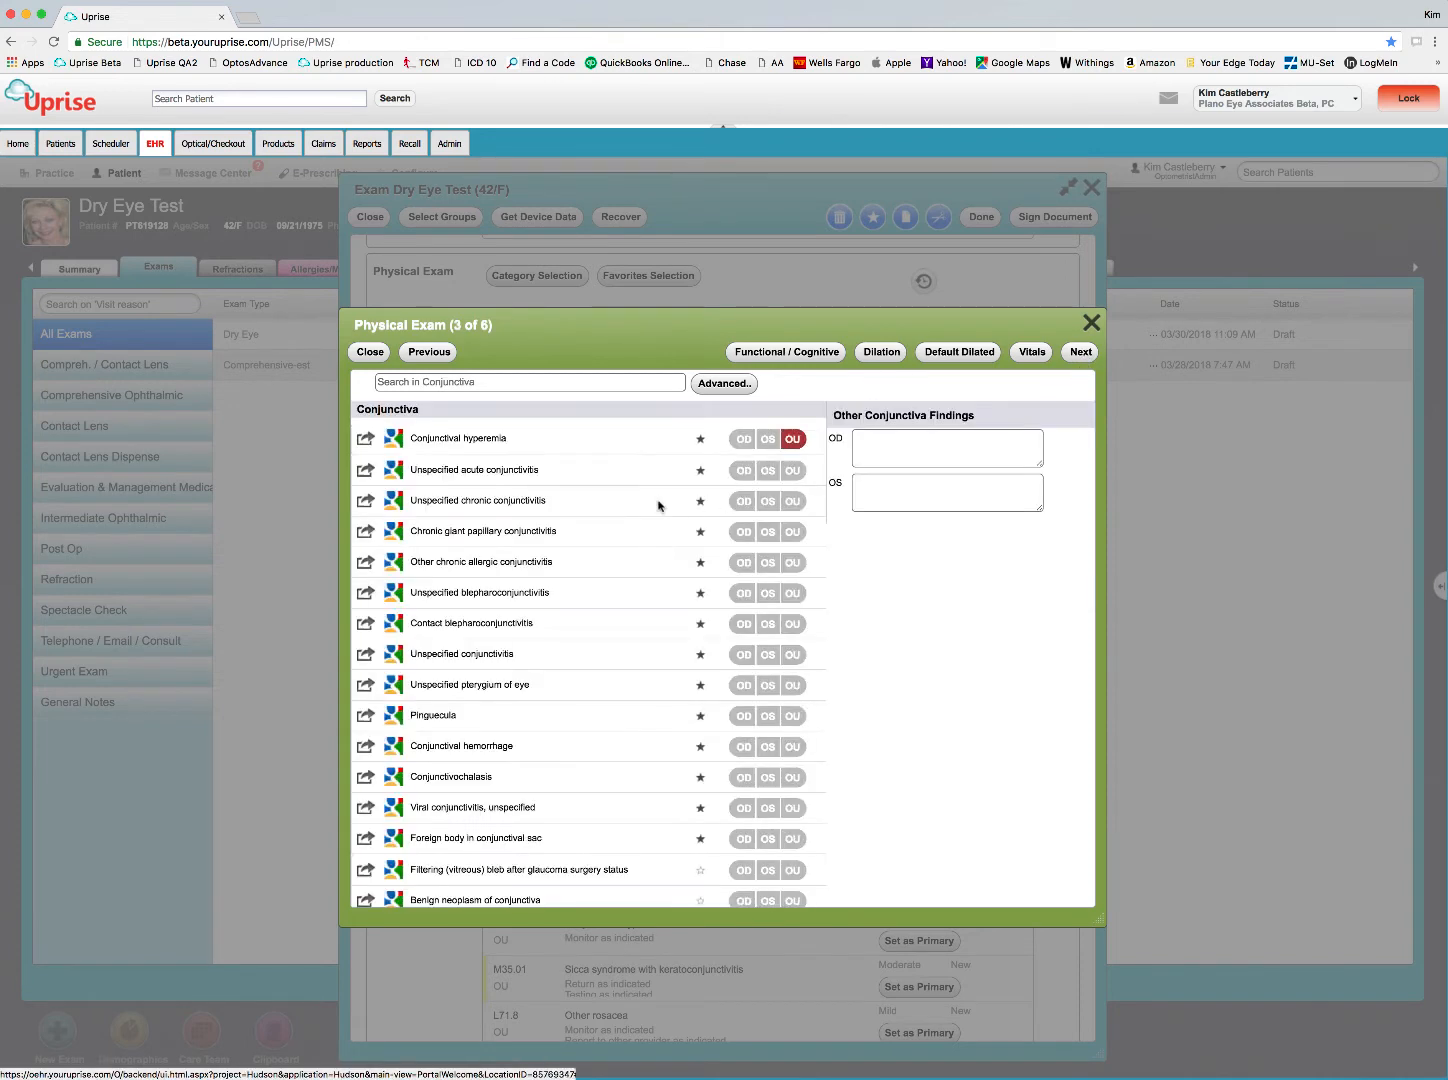
# Step: Record Conjunctival hyperemia as Moderate in both eyes (OU), and continue to the Head & Neck findings
pyautogui.click(803, 447)
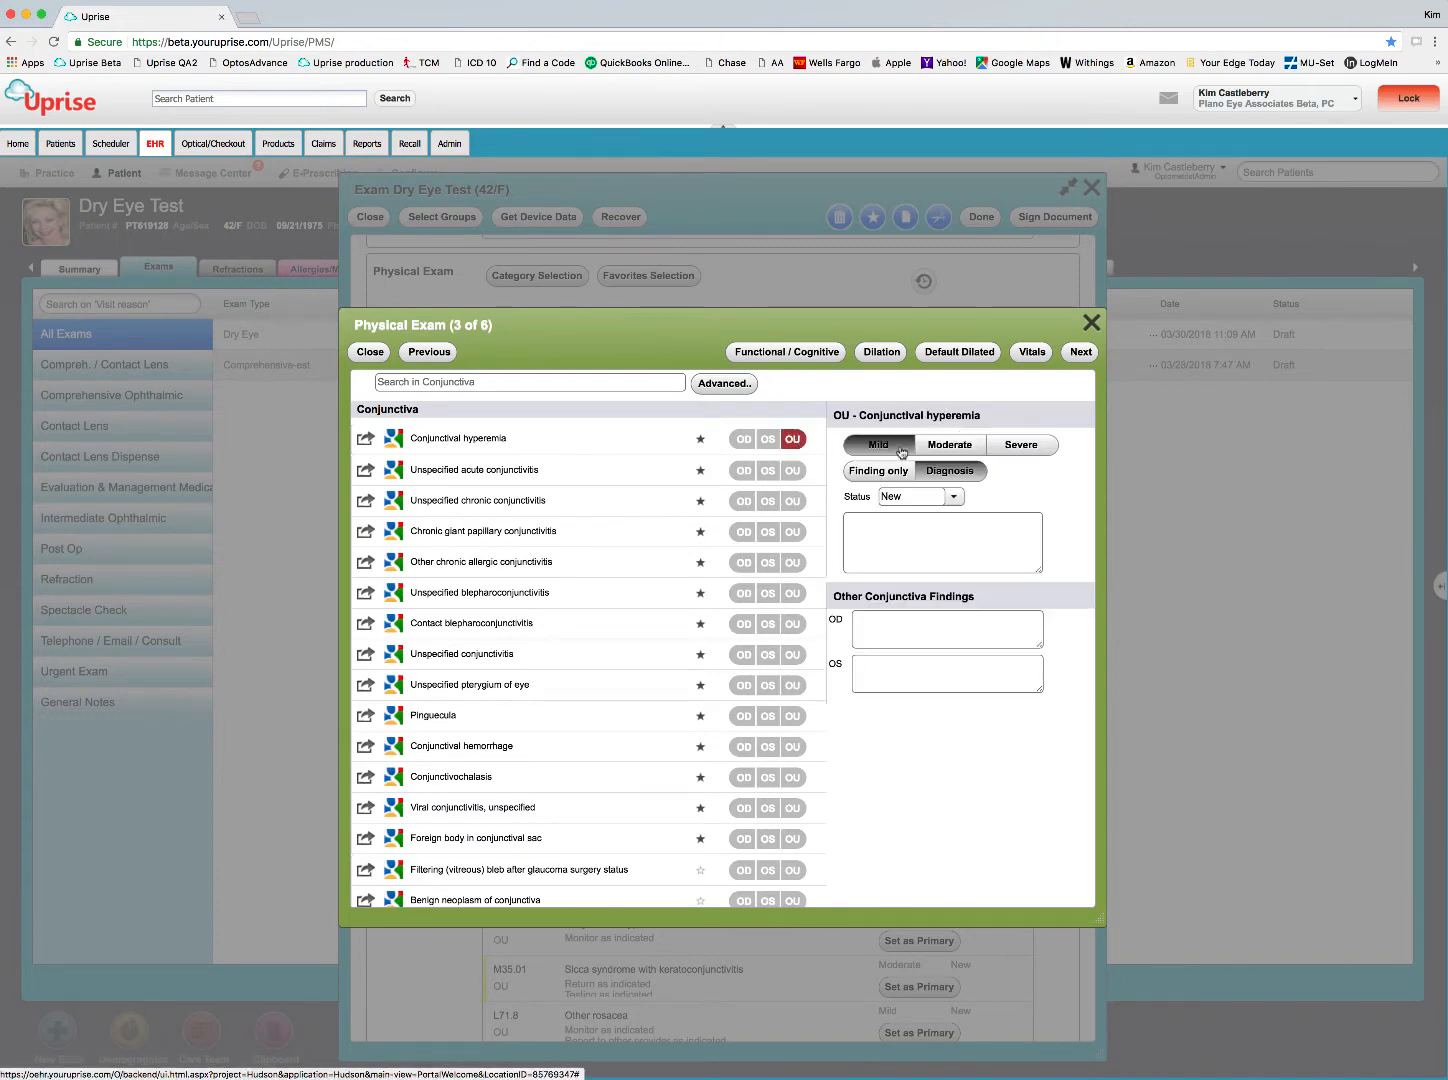
pyautogui.click(950, 445)
pyautogui.click(878, 621)
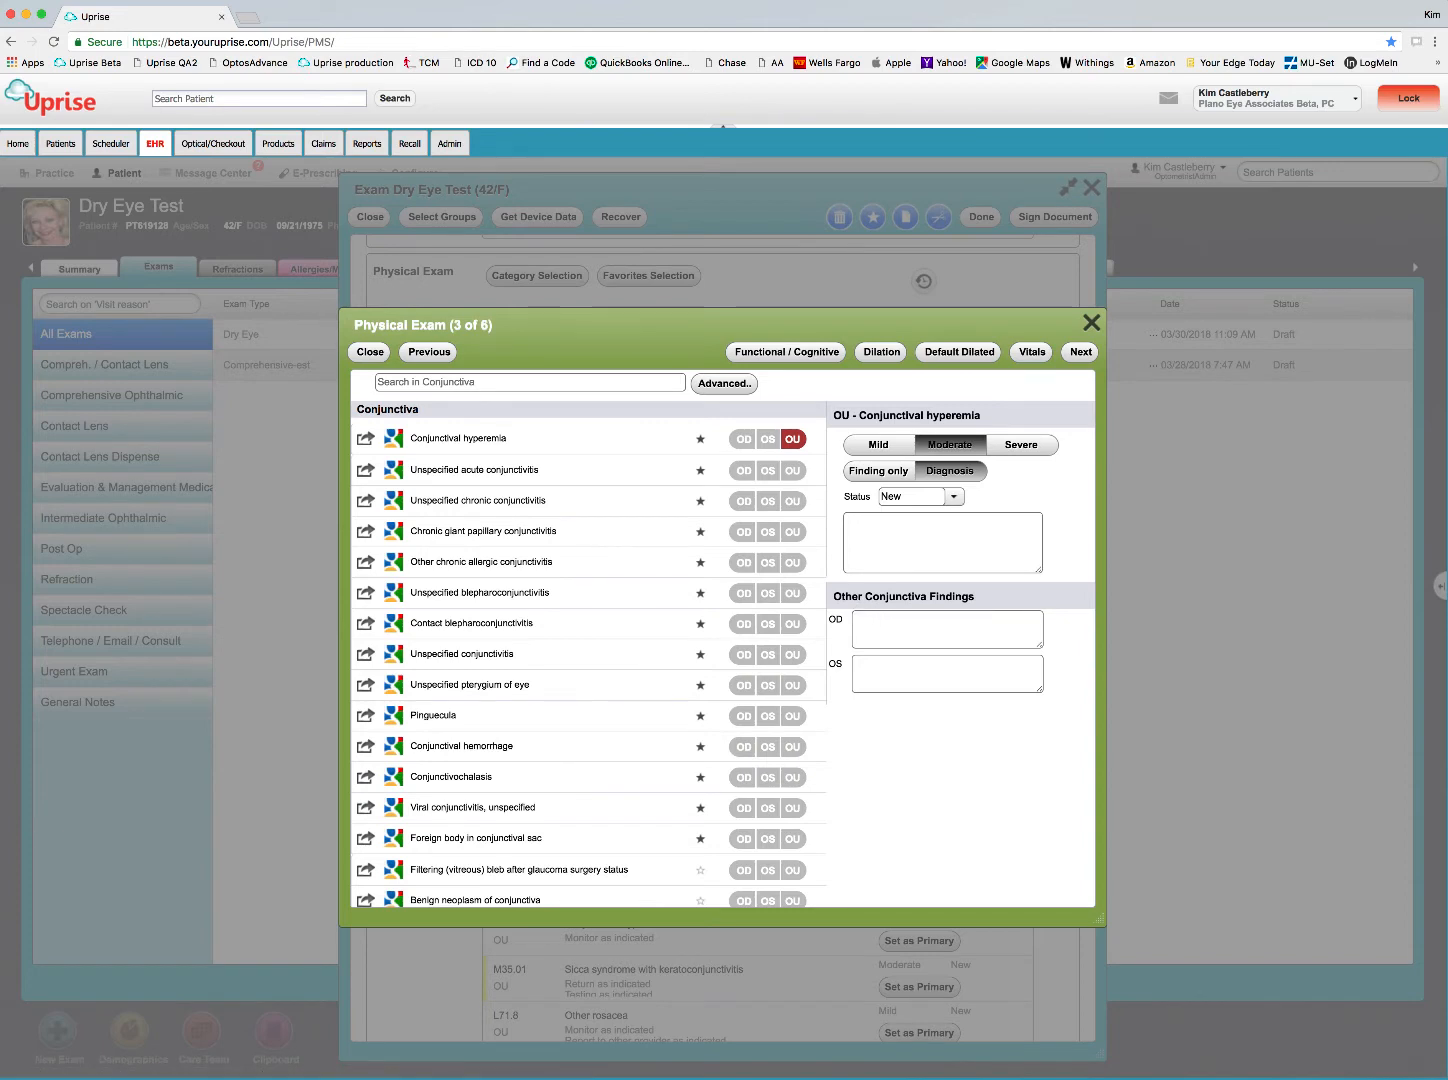
pyautogui.click(1081, 351)
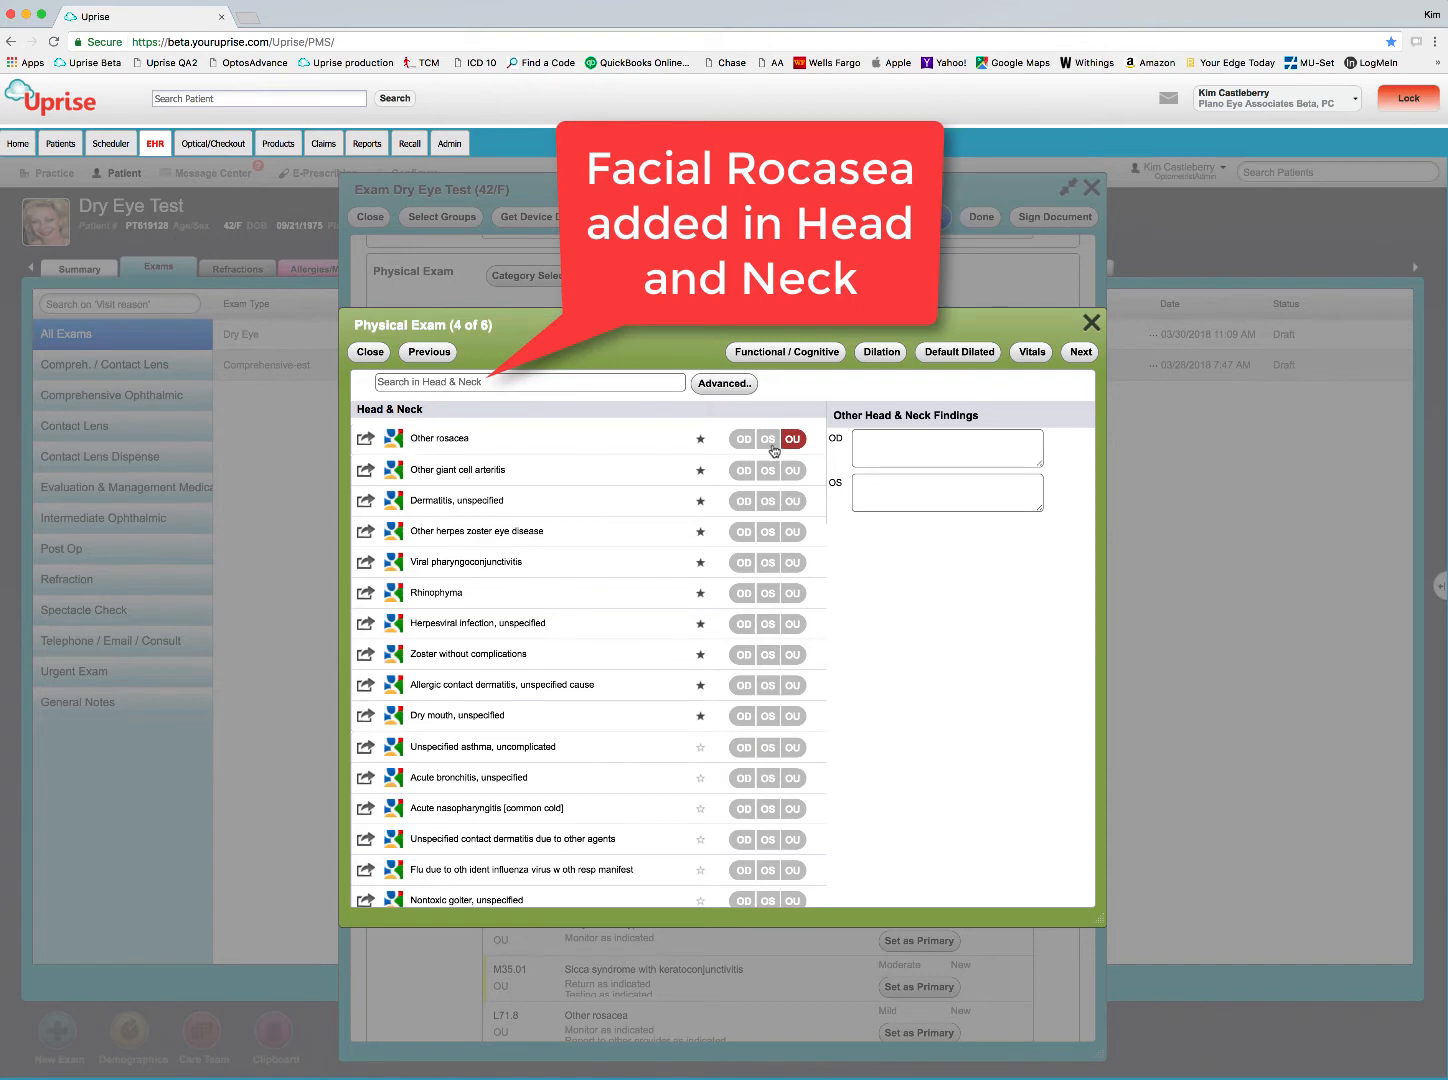
# Step: Continue past the Head & Neck findings, deselect Dry eye syndrome OU in the Dry Eye findings, and finish the physical exam
pyautogui.click(1082, 356)
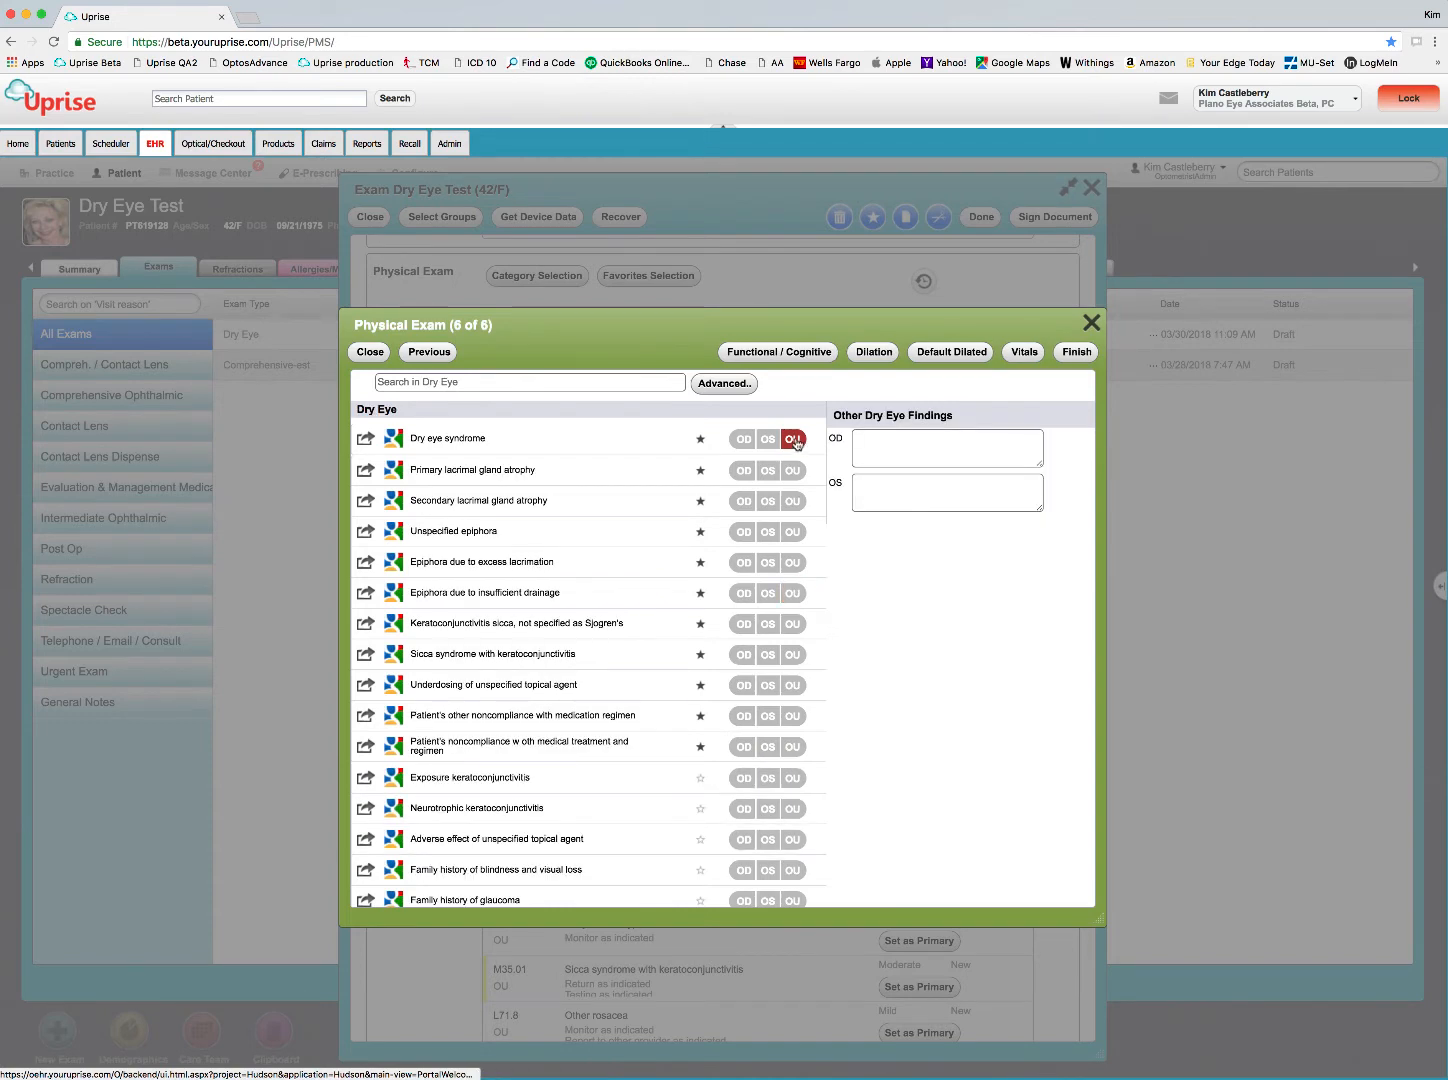
pyautogui.click(796, 441)
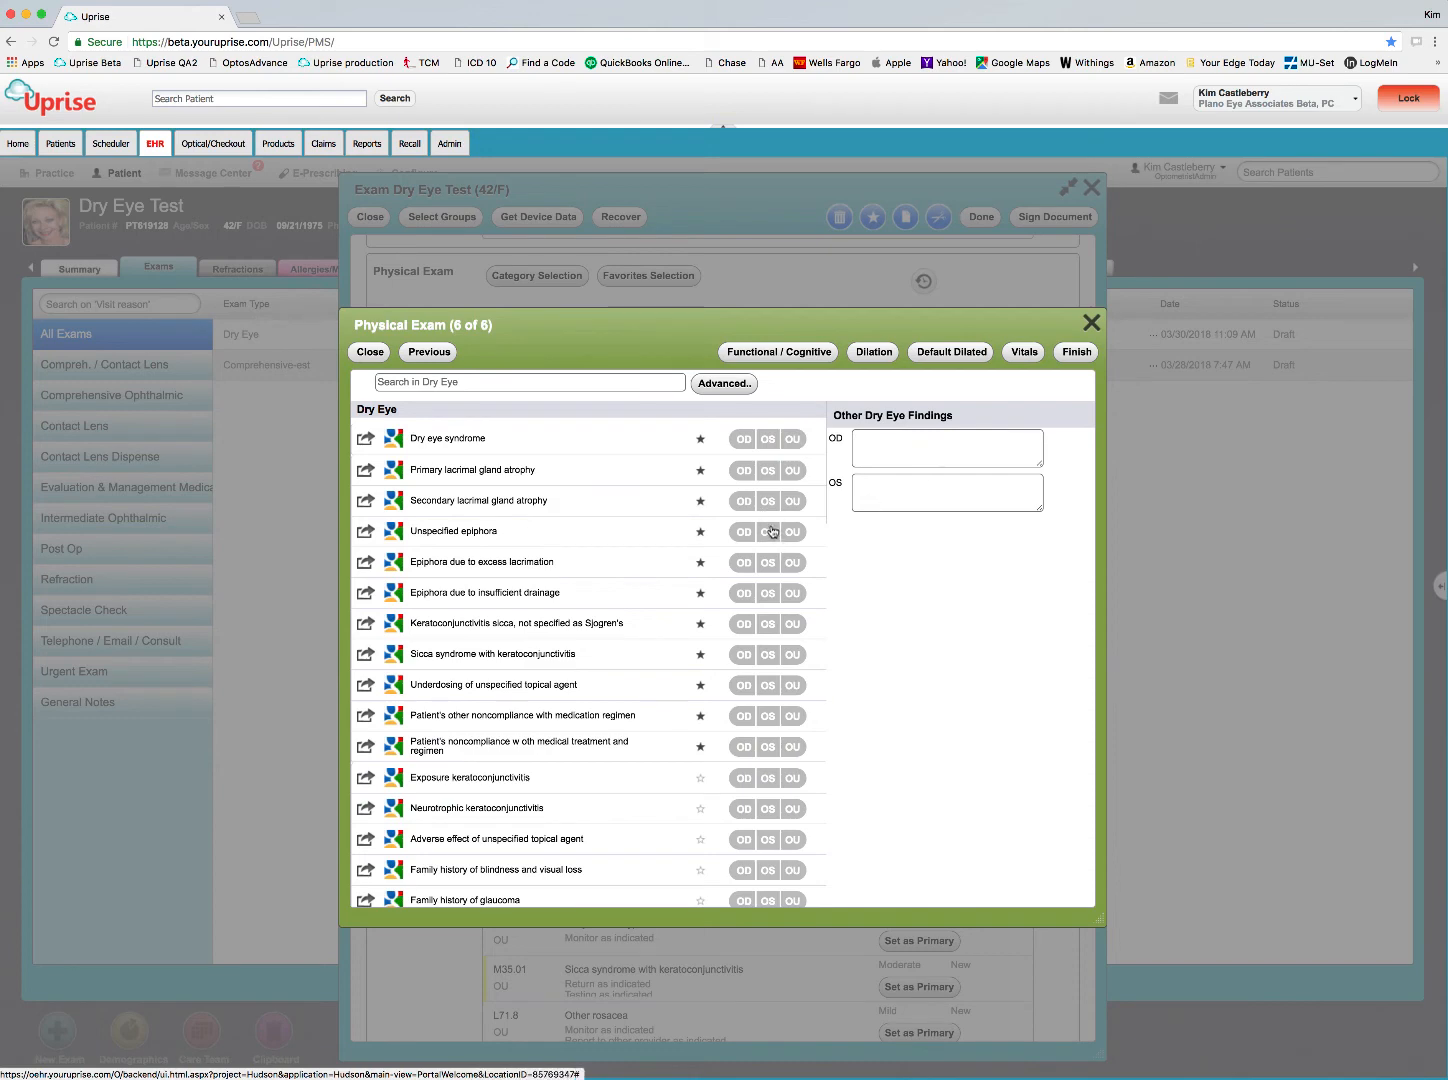
pyautogui.click(1077, 352)
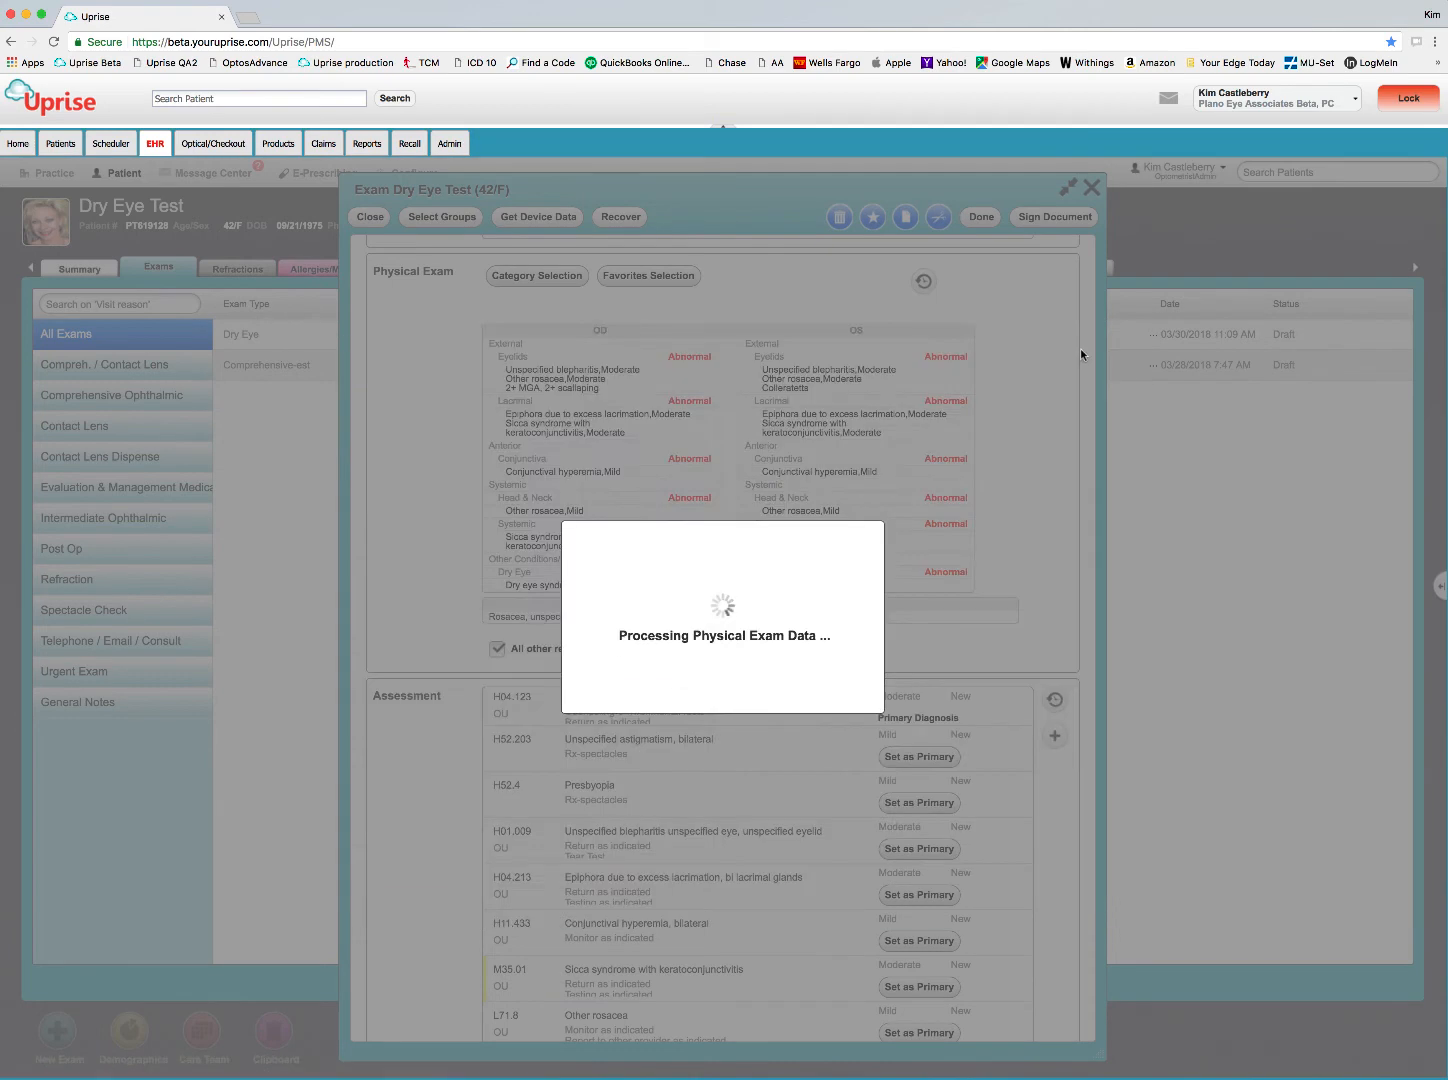
# Step: Set M35.01 Sicca syndrome with keratoconjunctivitis as the primary diagnosis in the assessment
pyautogui.scroll(-3, 1022, 625)
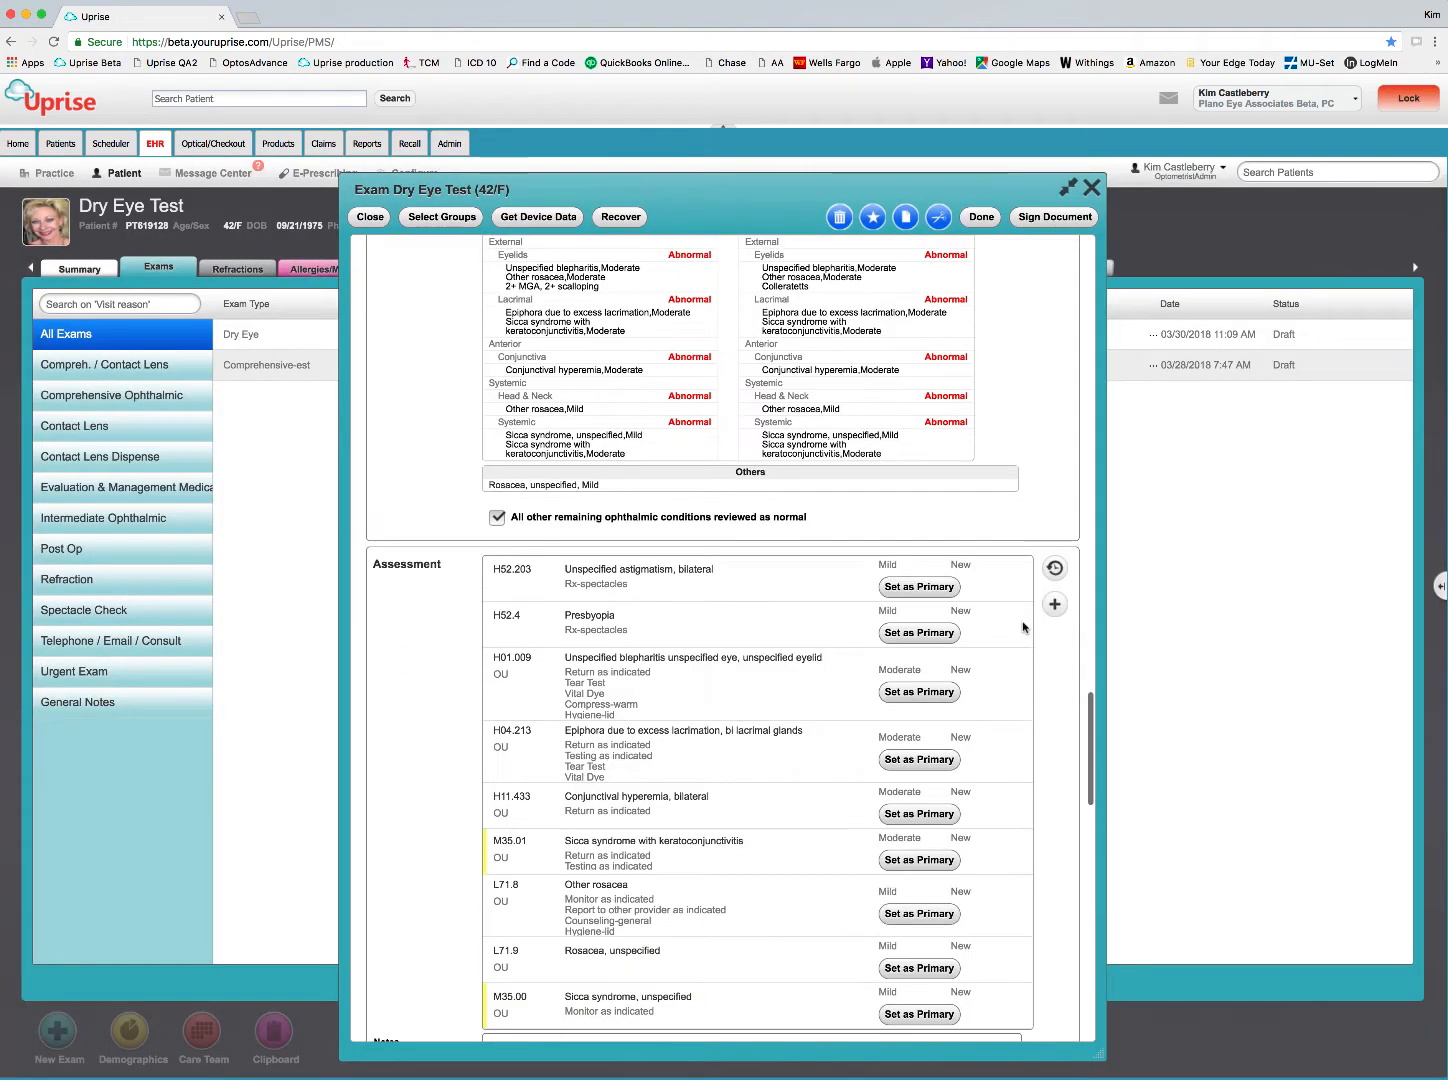
pyautogui.scroll(1, 780, 478)
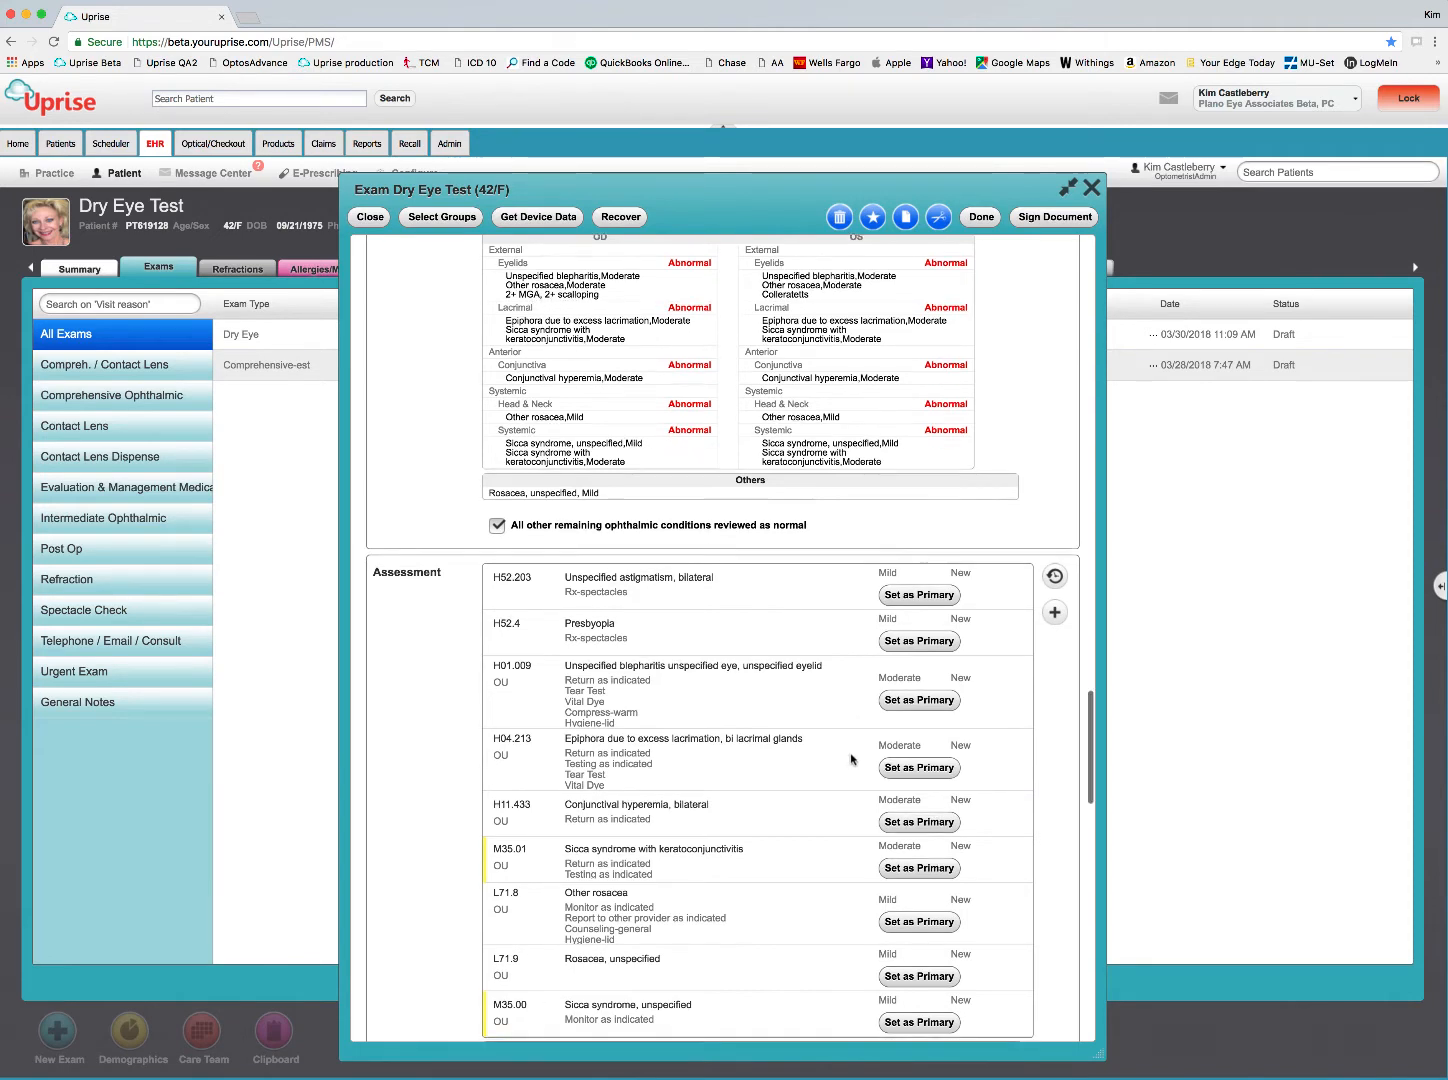
pyautogui.scroll(-3, 848, 760)
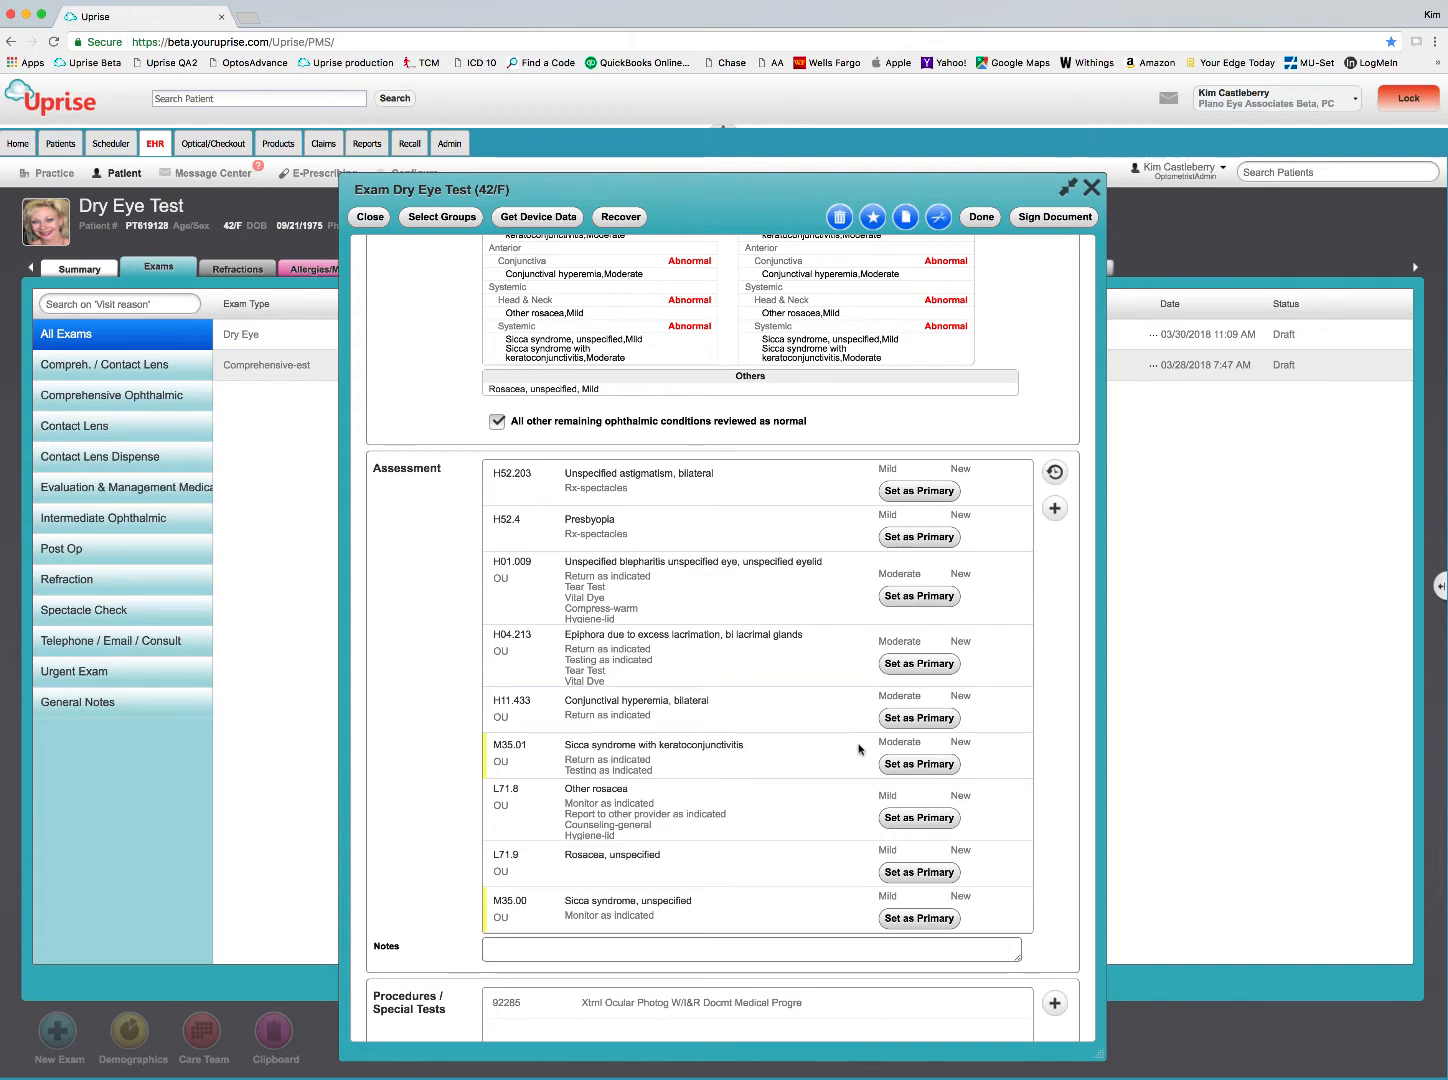
pyautogui.click(911, 765)
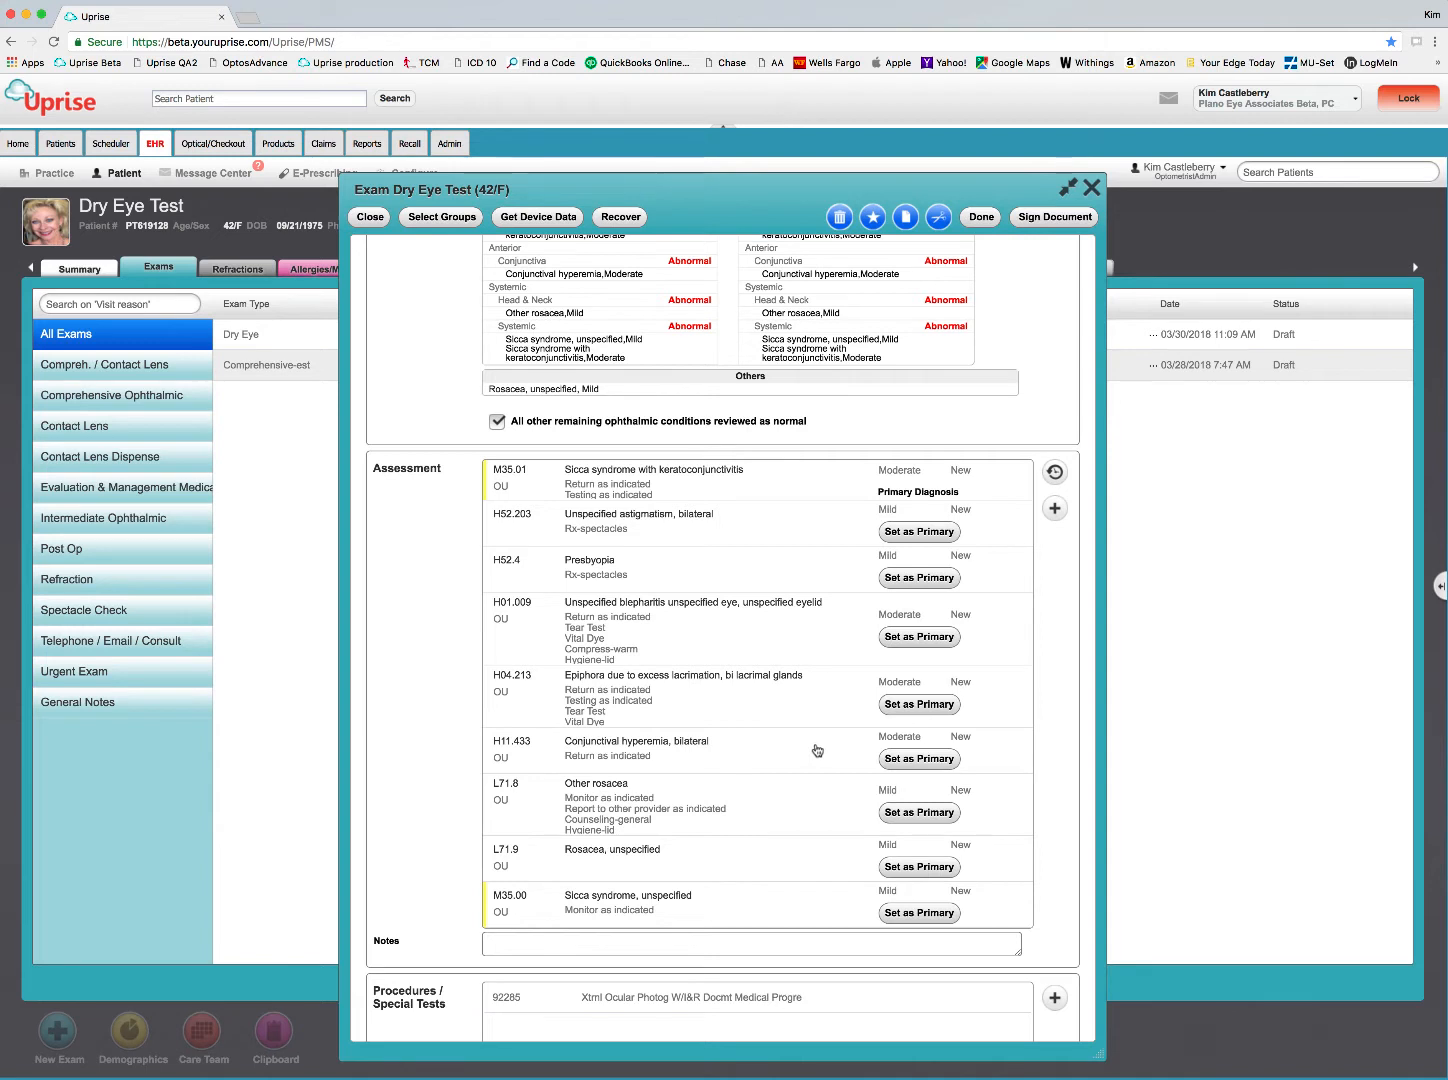
# Step: Open the H01.009 Unspecified blepharitis problem and look through its alternative SNOMED CT codes without changing the code
pyautogui.click(673, 607)
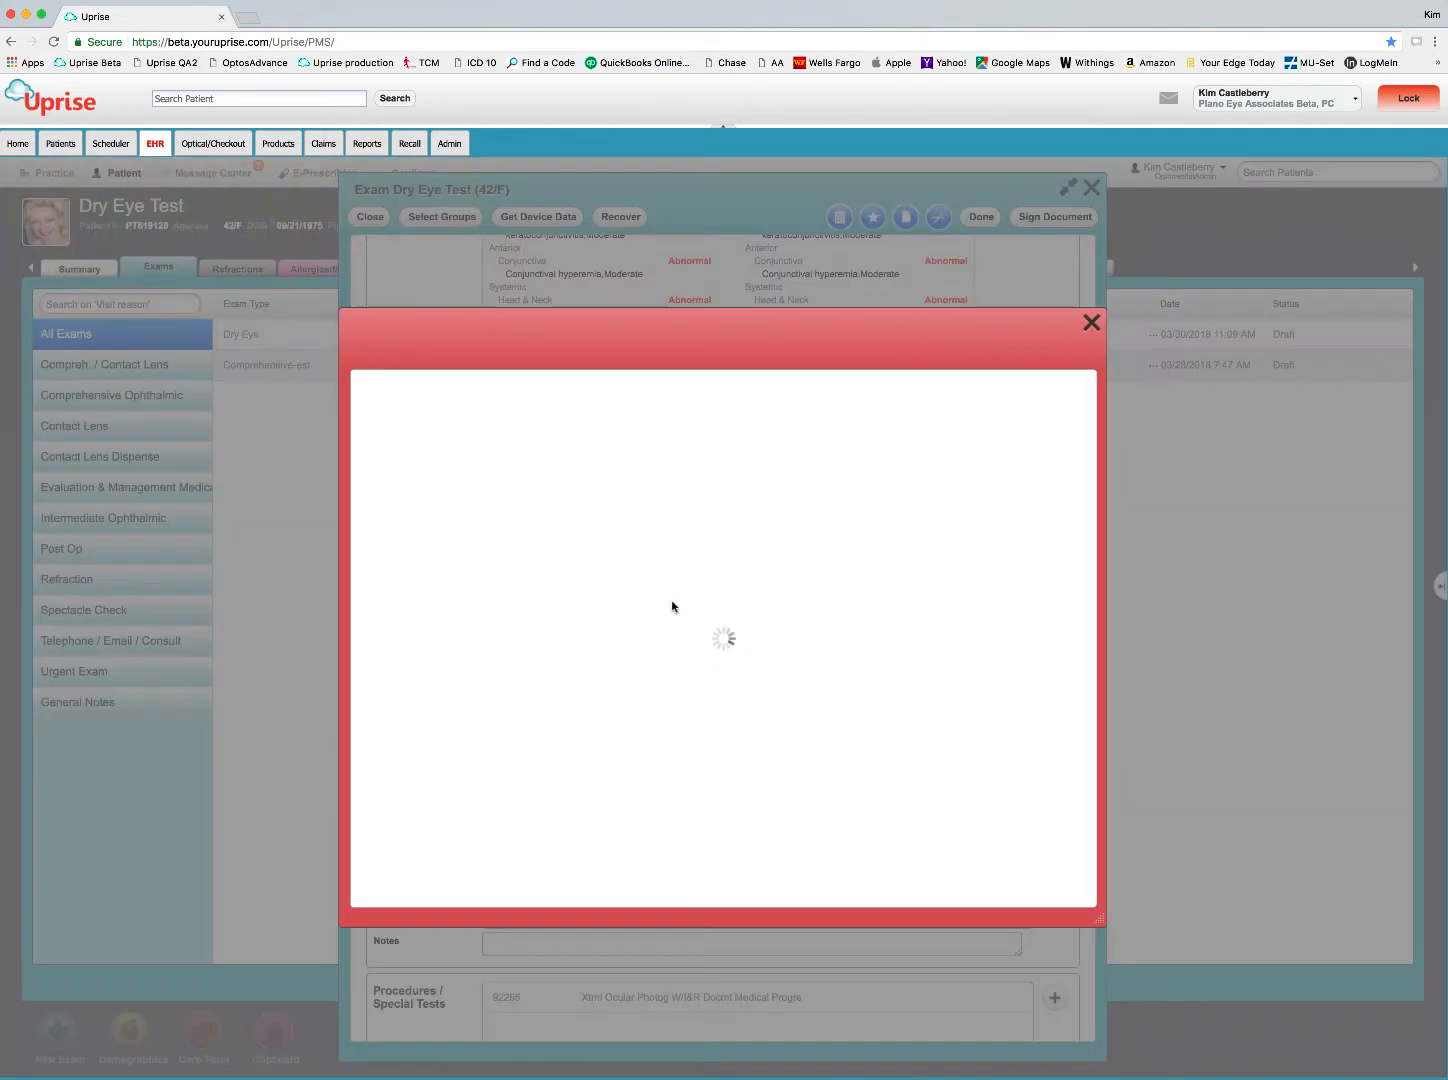
pyautogui.moveTo(802, 441); pyautogui.dragTo(750, 434)
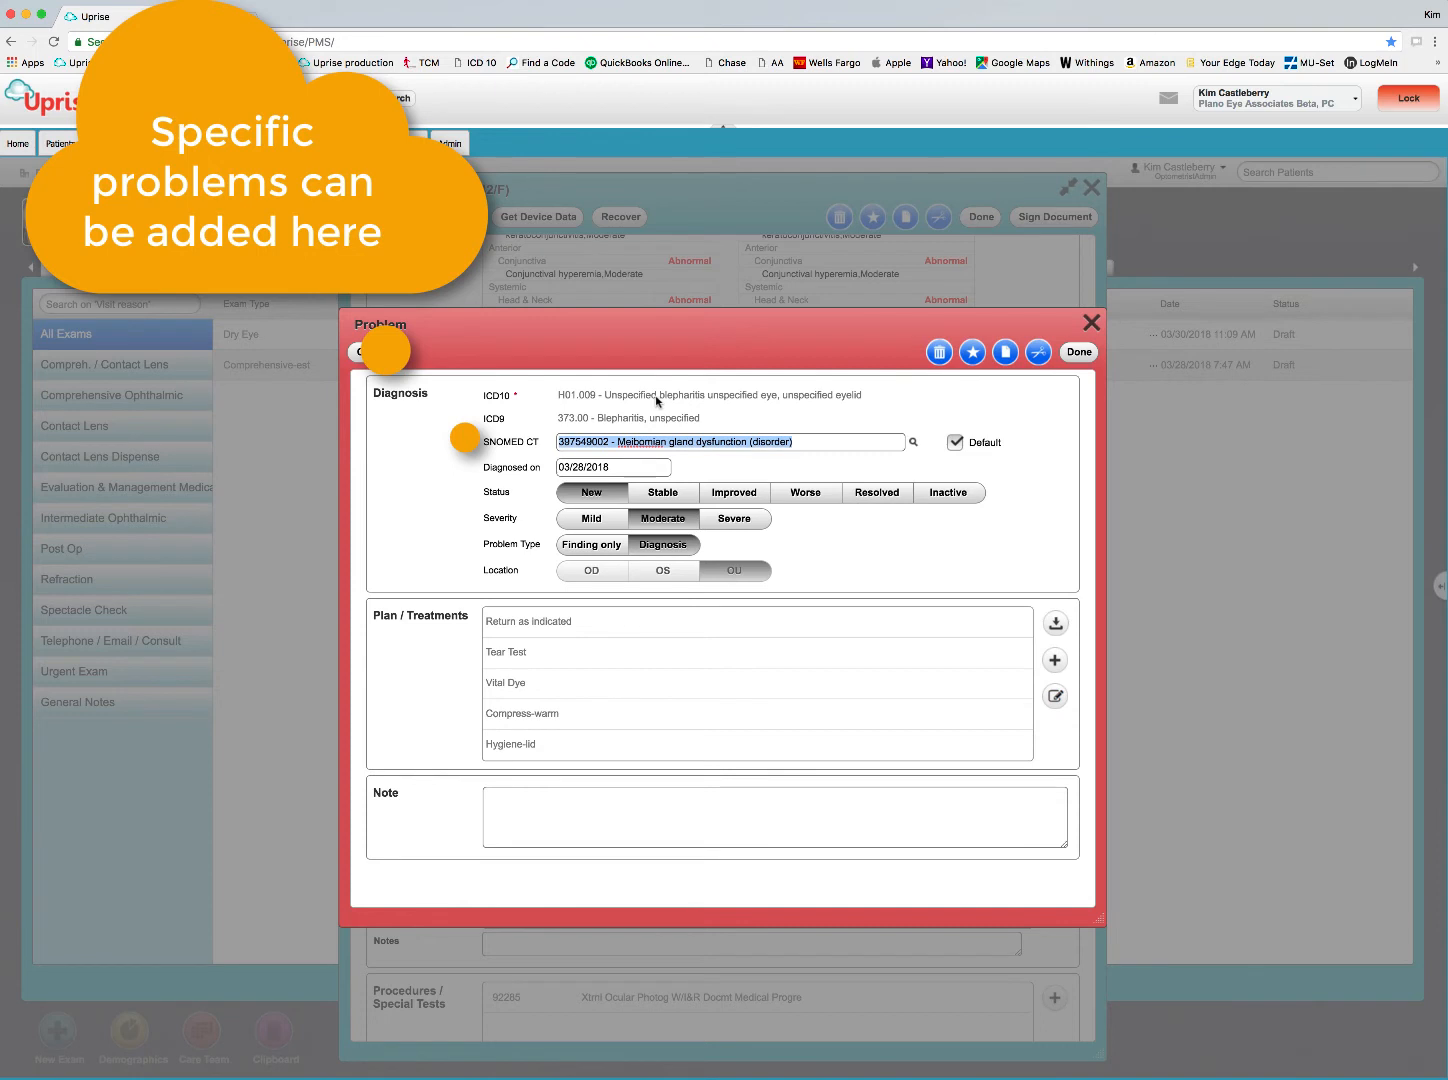
pyautogui.moveTo(801, 443); pyautogui.dragTo(526, 447)
pyautogui.click(913, 441)
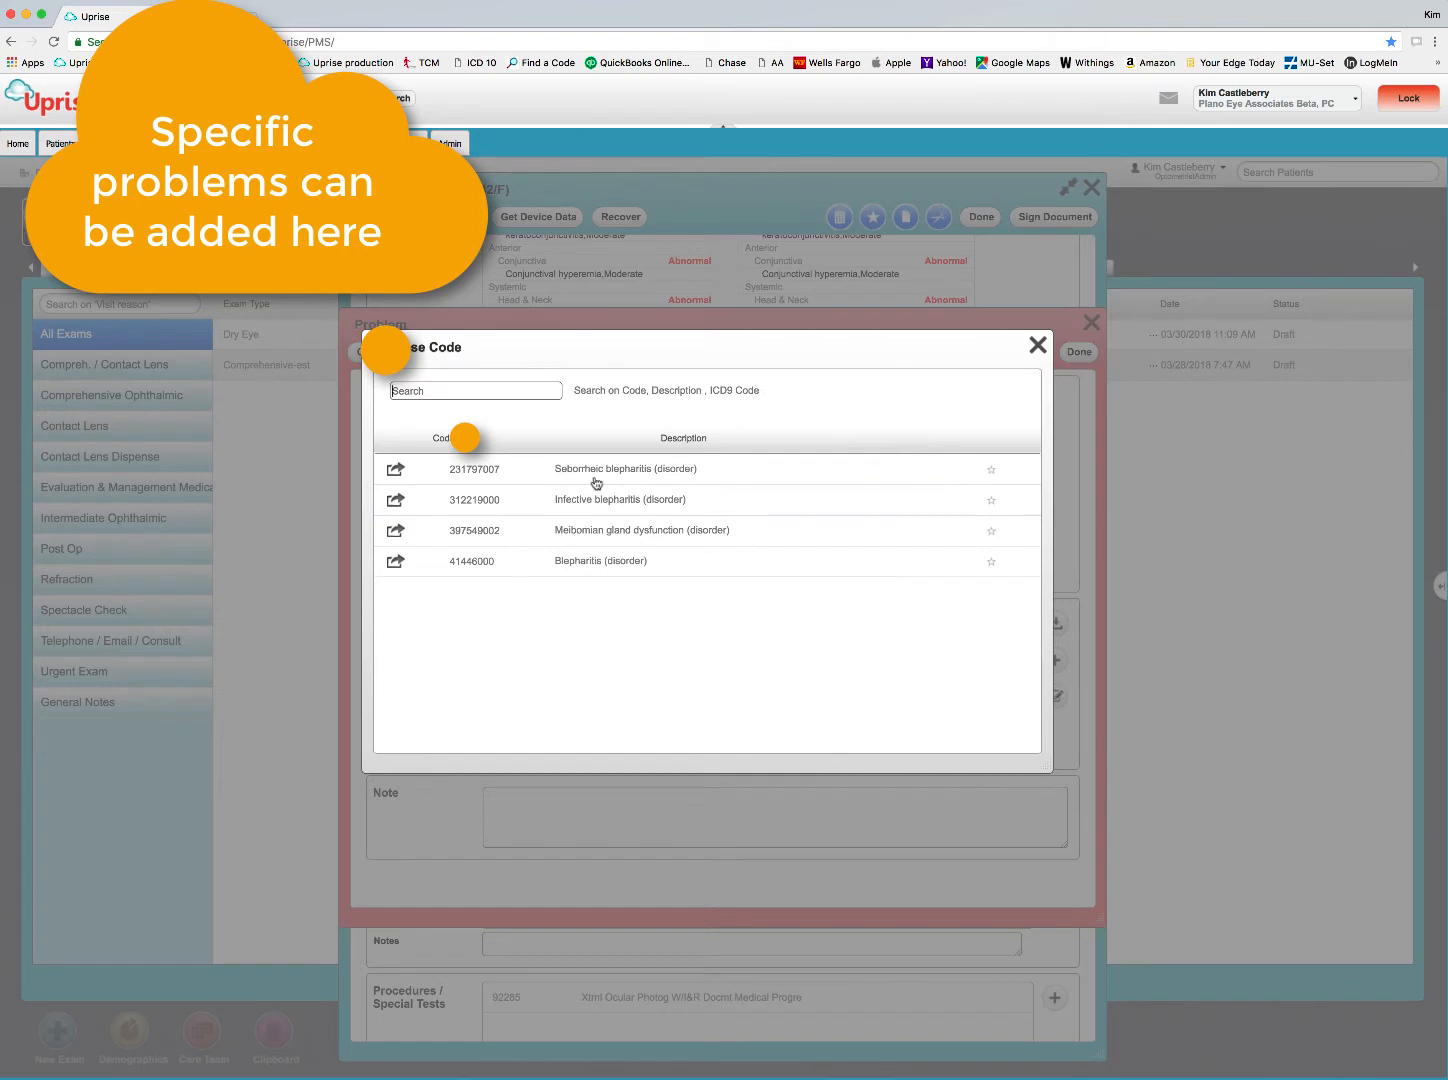
pyautogui.click(1038, 348)
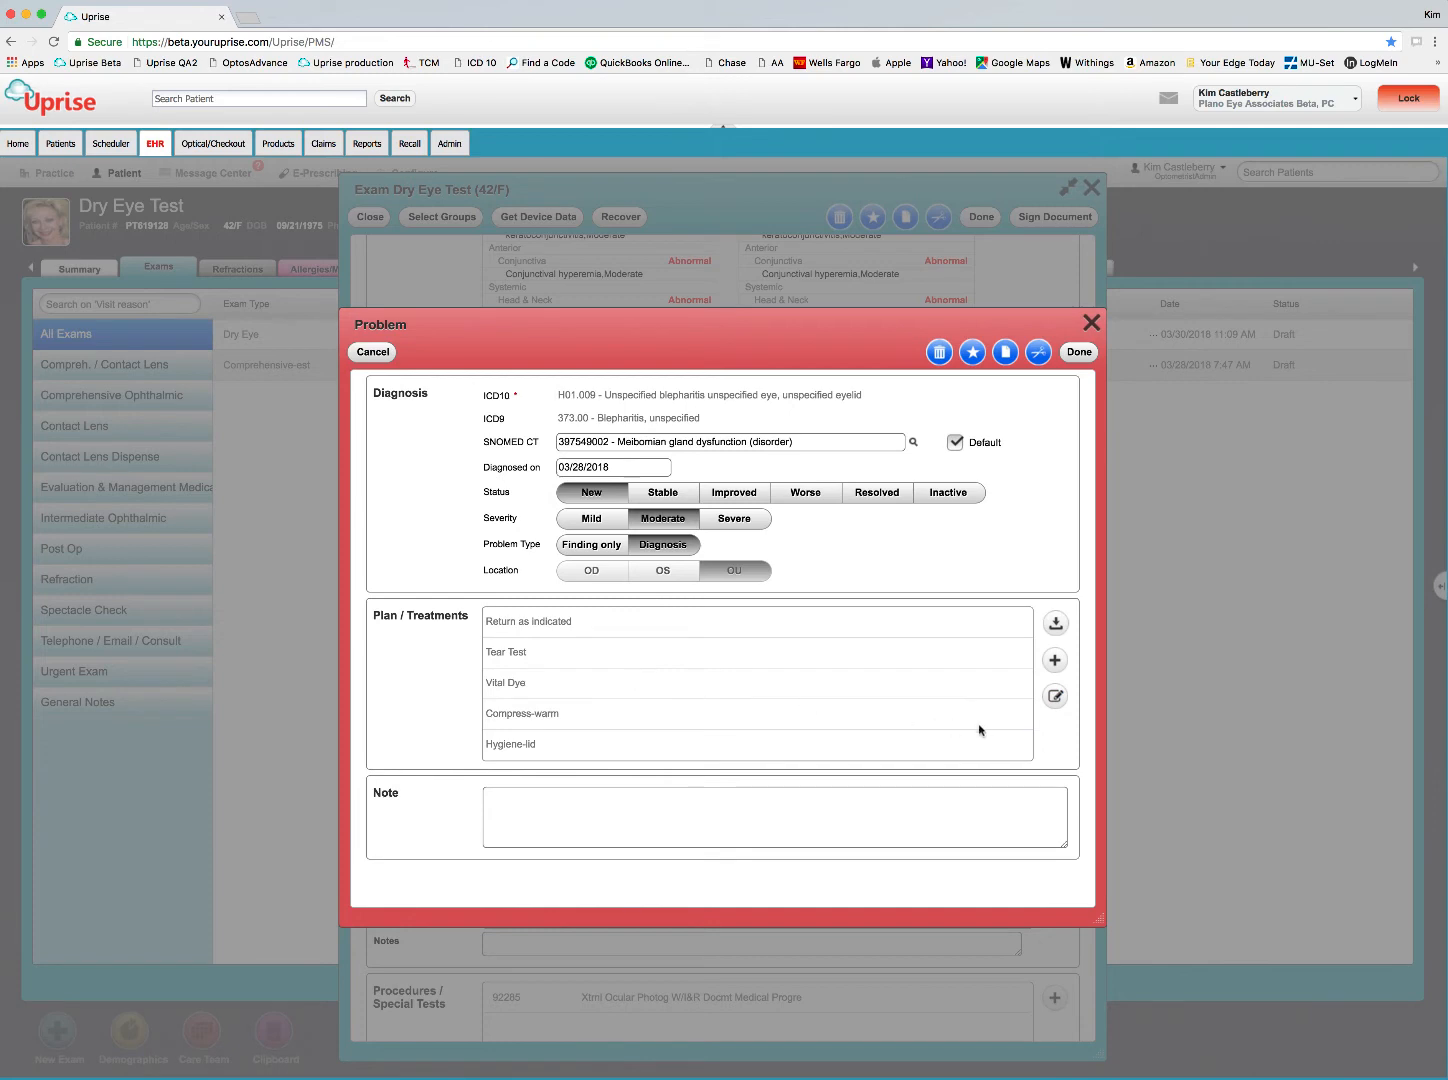
# Step: Try entering sample text as a free-text treatment for the blepharitis problem, discard it, and close the problem
pyautogui.click(1055, 697)
pyautogui.click(609, 677)
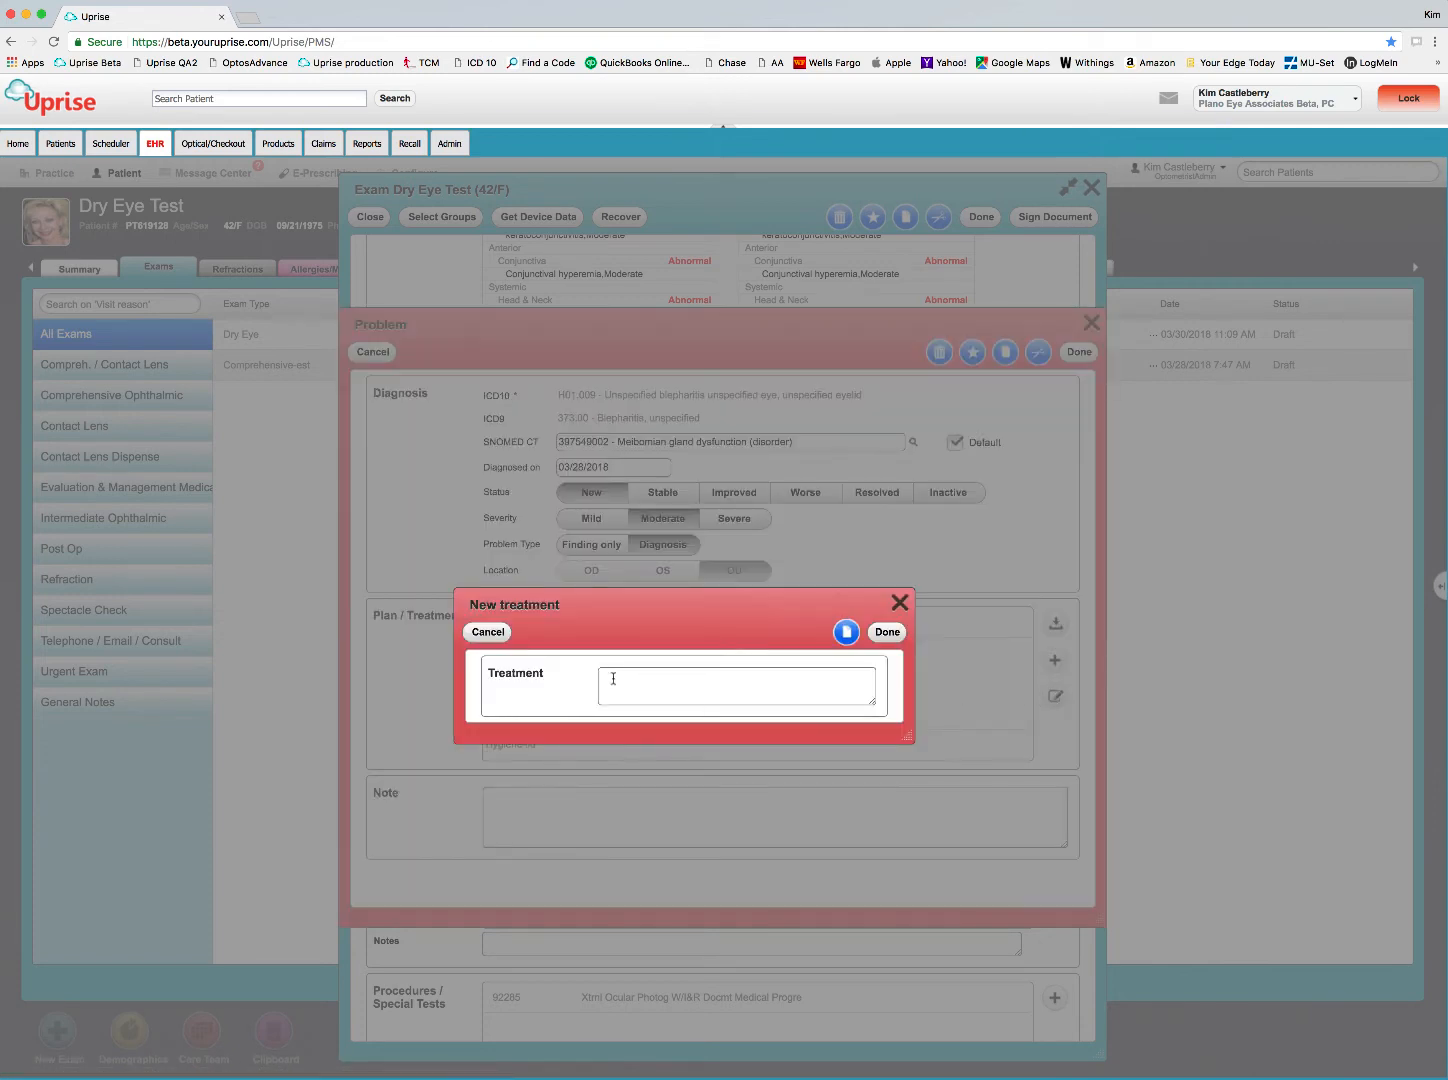
pyautogui.write('asdfasdfasdfasdf')
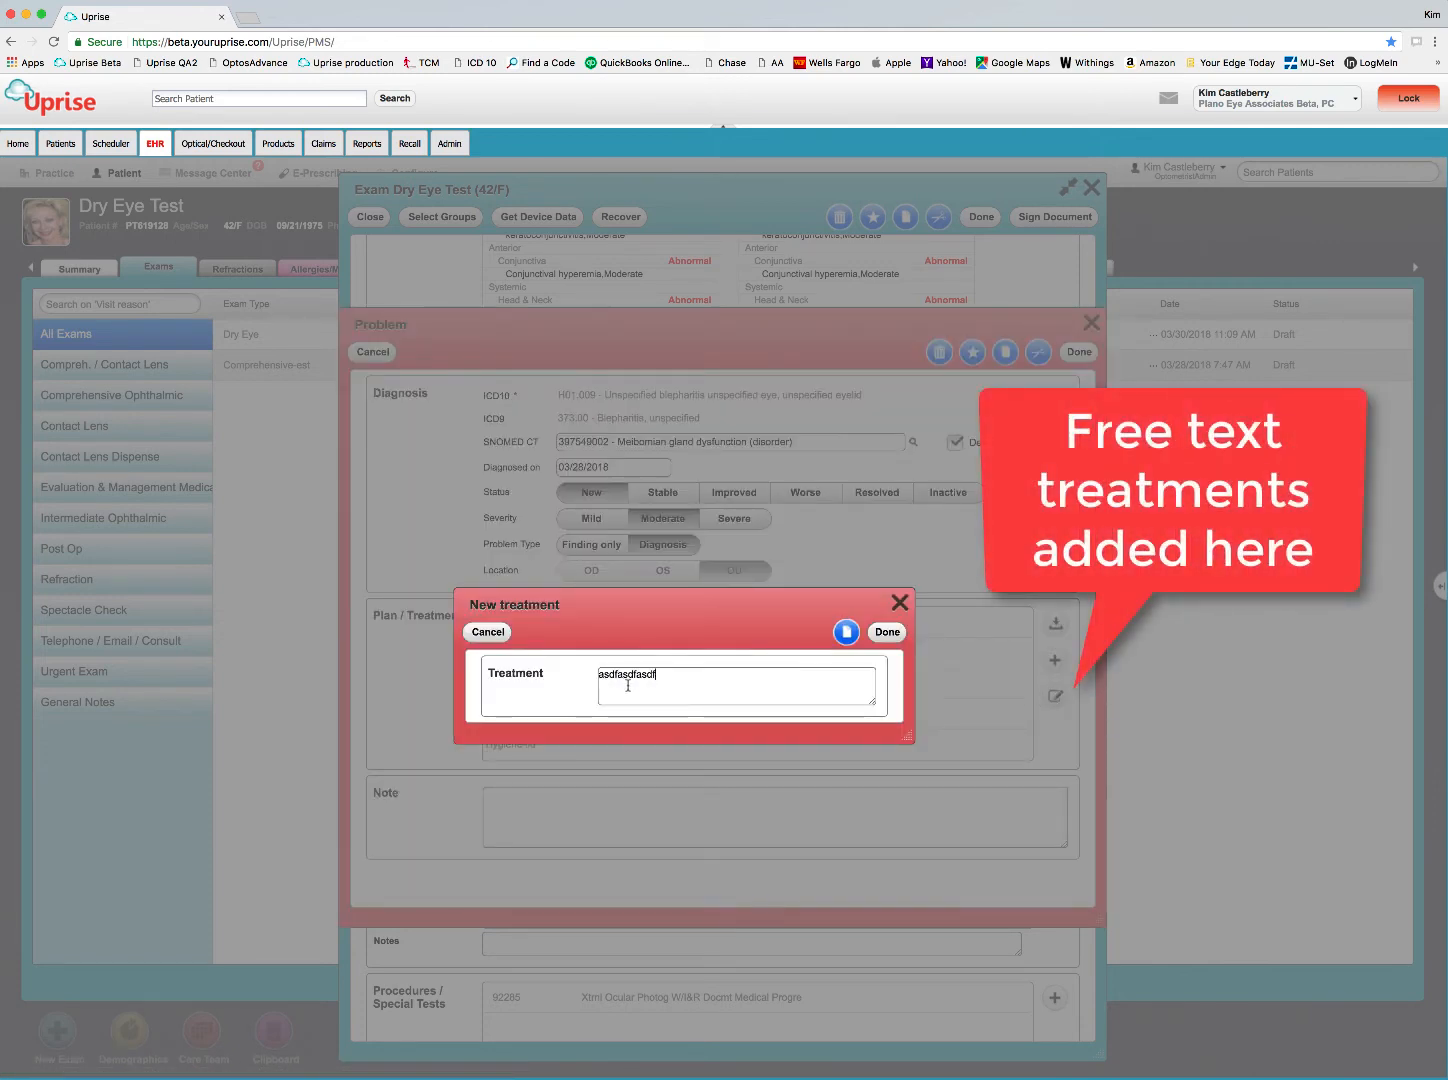
pyautogui.click(488, 632)
pyautogui.click(1079, 352)
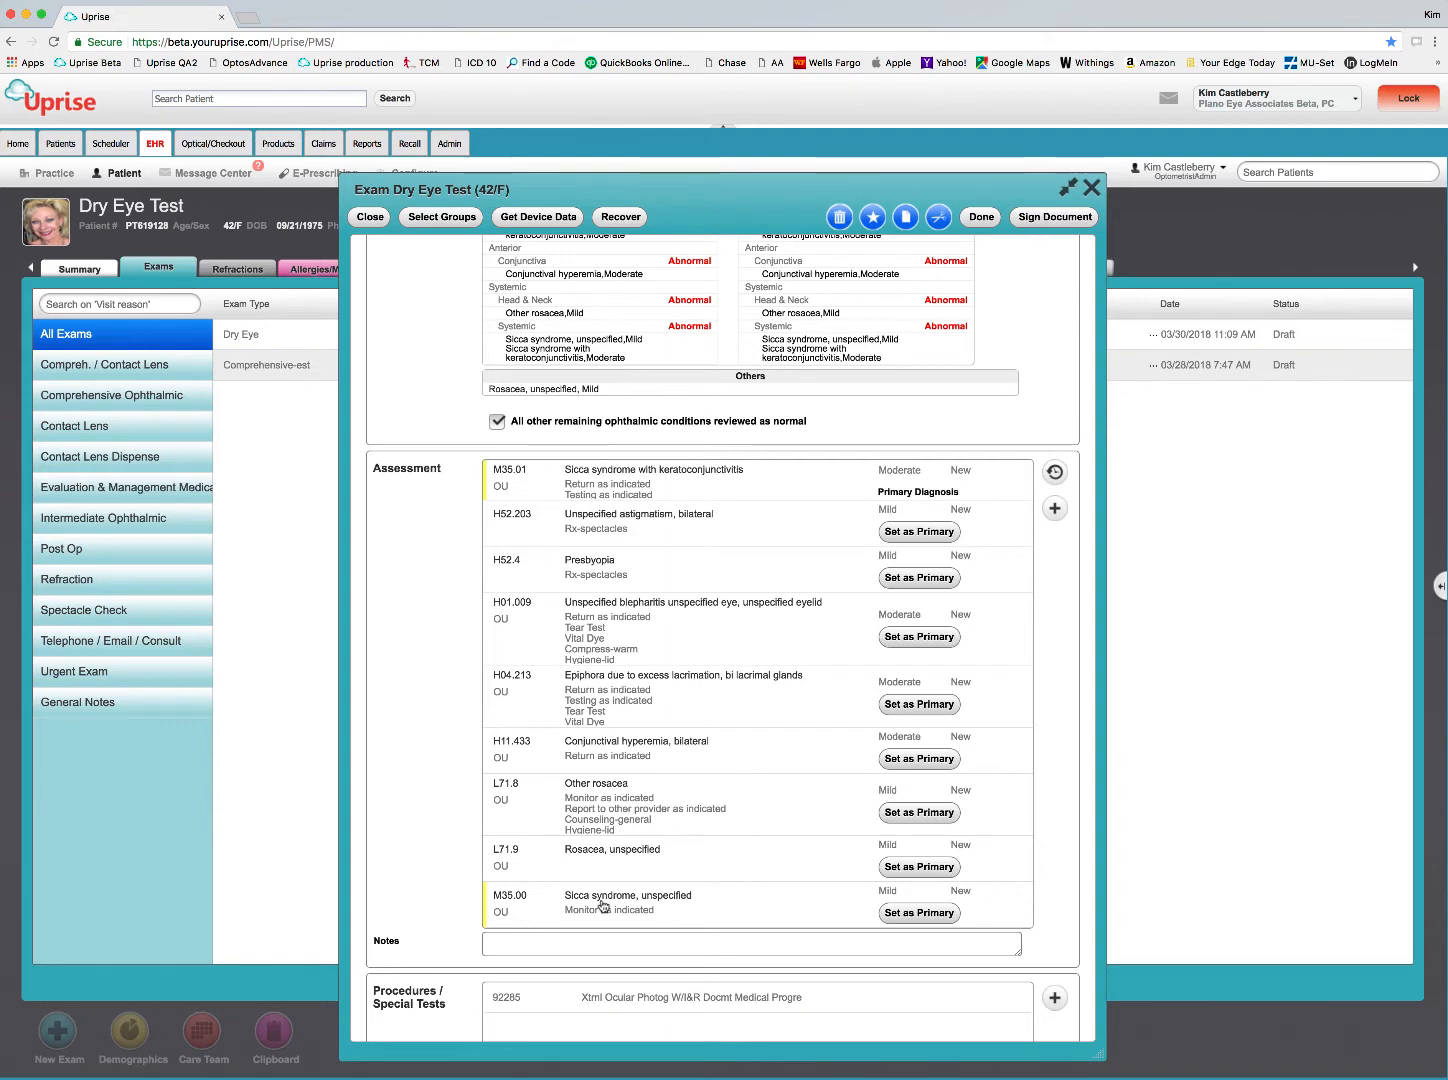
# Step: Open the 92285 external ocular photography procedure and review the reason, diagnosis and severity options in its interpretation and report
pyautogui.scroll(-5, 703, 916)
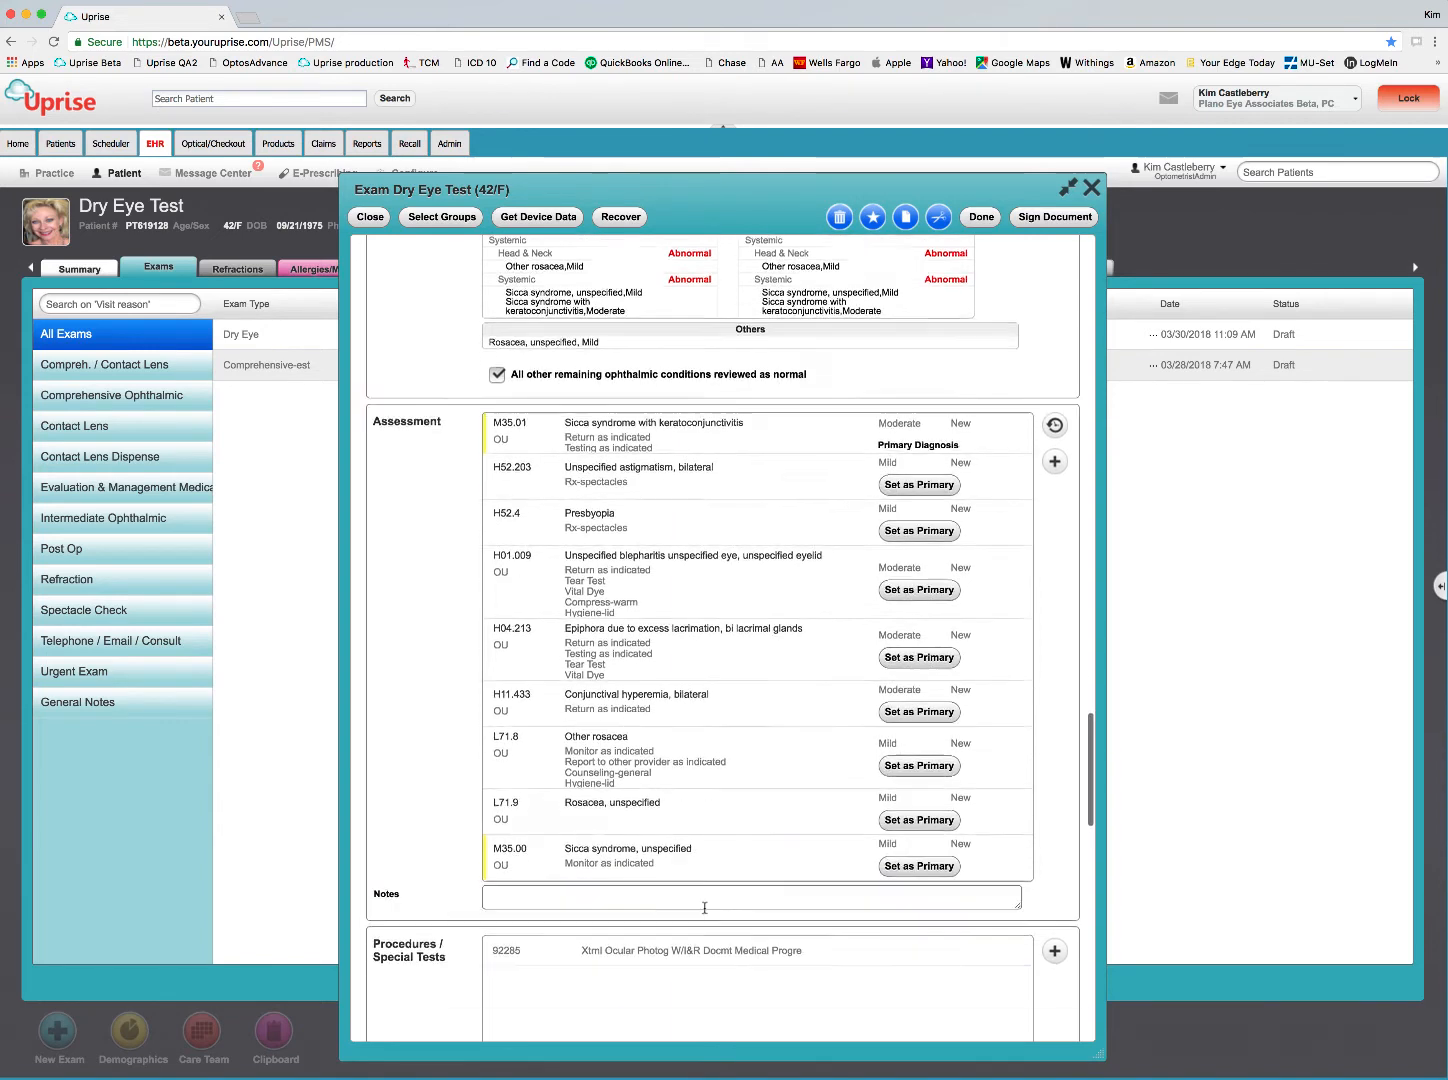
pyautogui.scroll(-3, 709, 896)
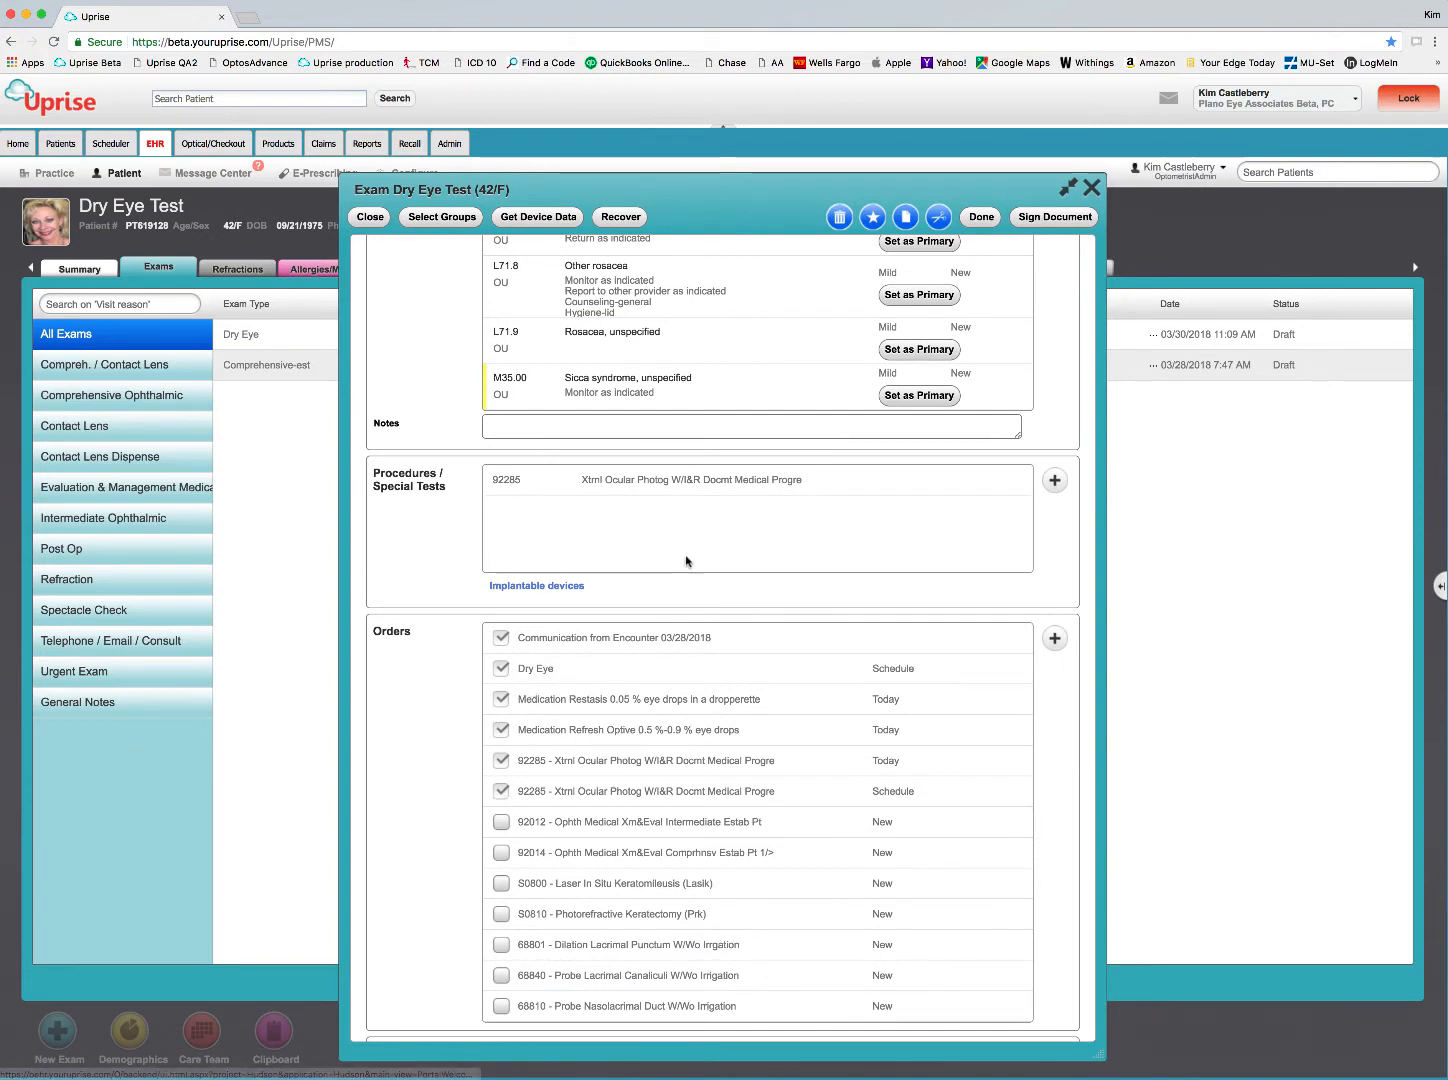
pyautogui.click(654, 481)
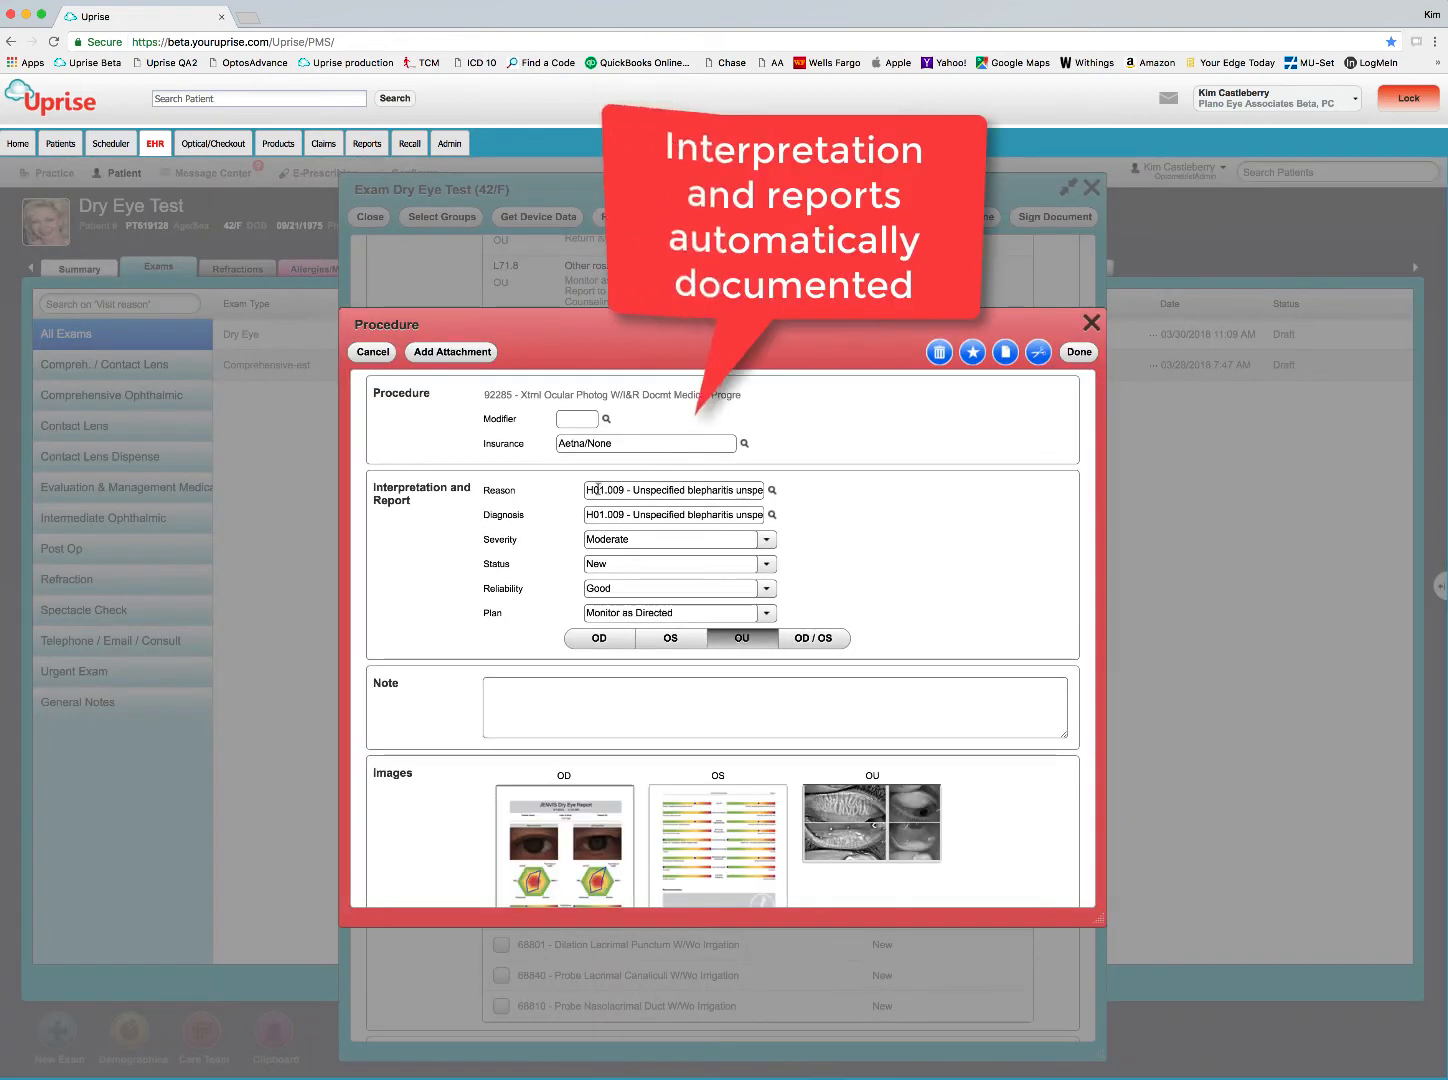
pyautogui.moveTo(586, 490); pyautogui.dragTo(777, 494)
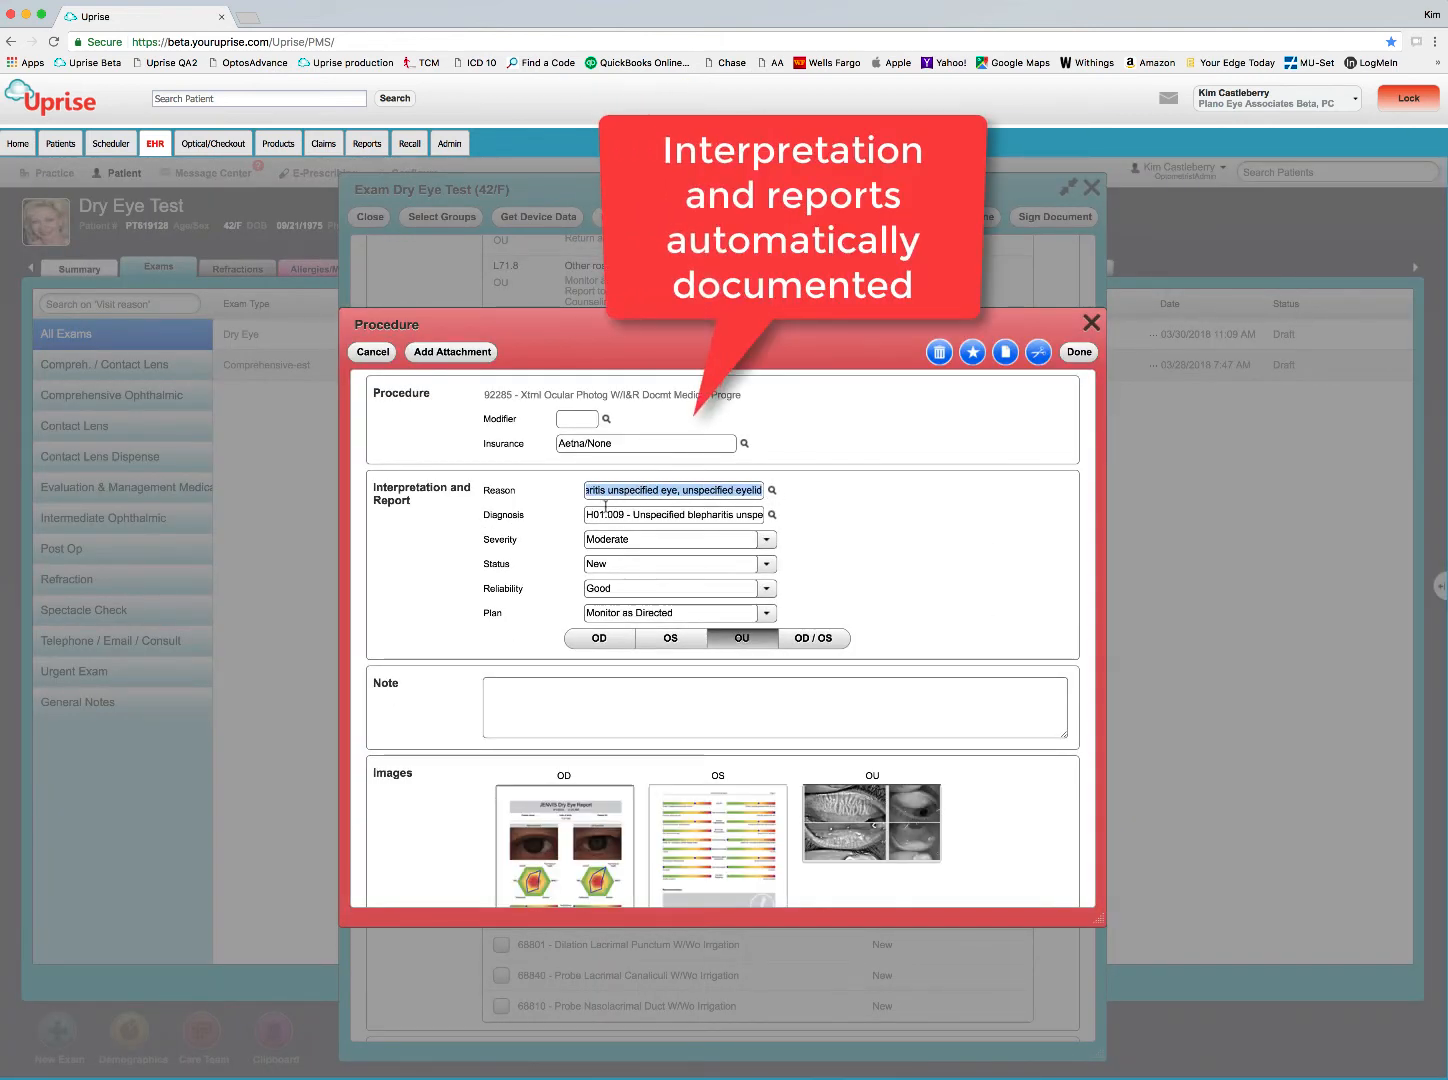
pyautogui.moveTo(585, 514); pyautogui.dragTo(772, 530)
pyautogui.click(664, 540)
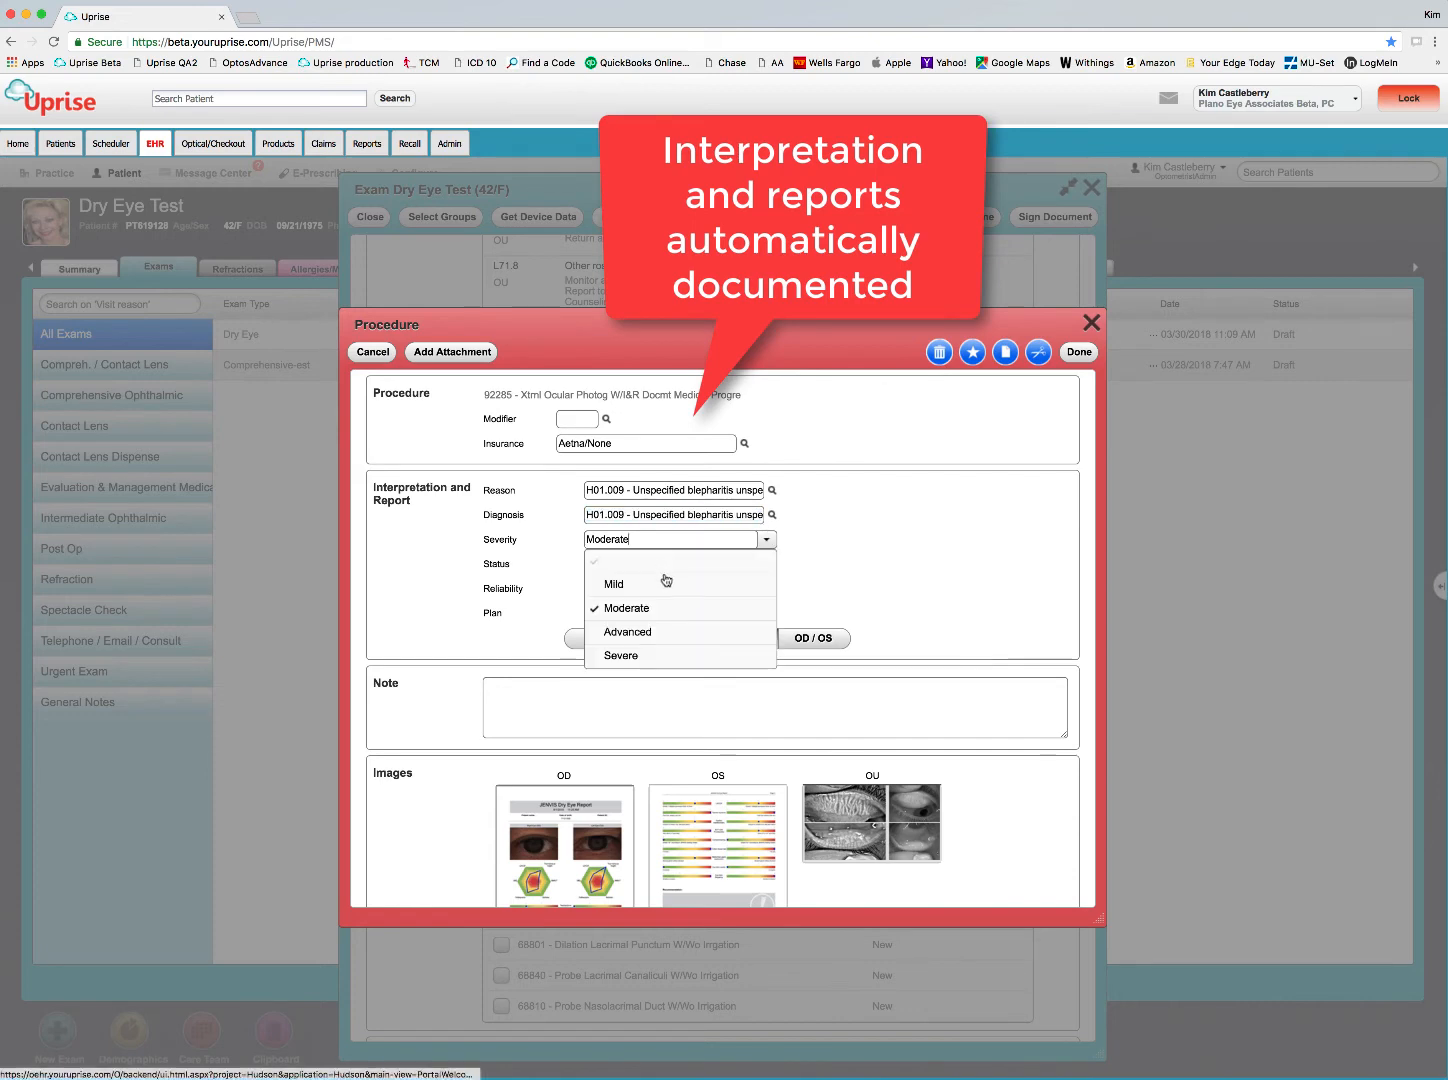
pyautogui.click(895, 594)
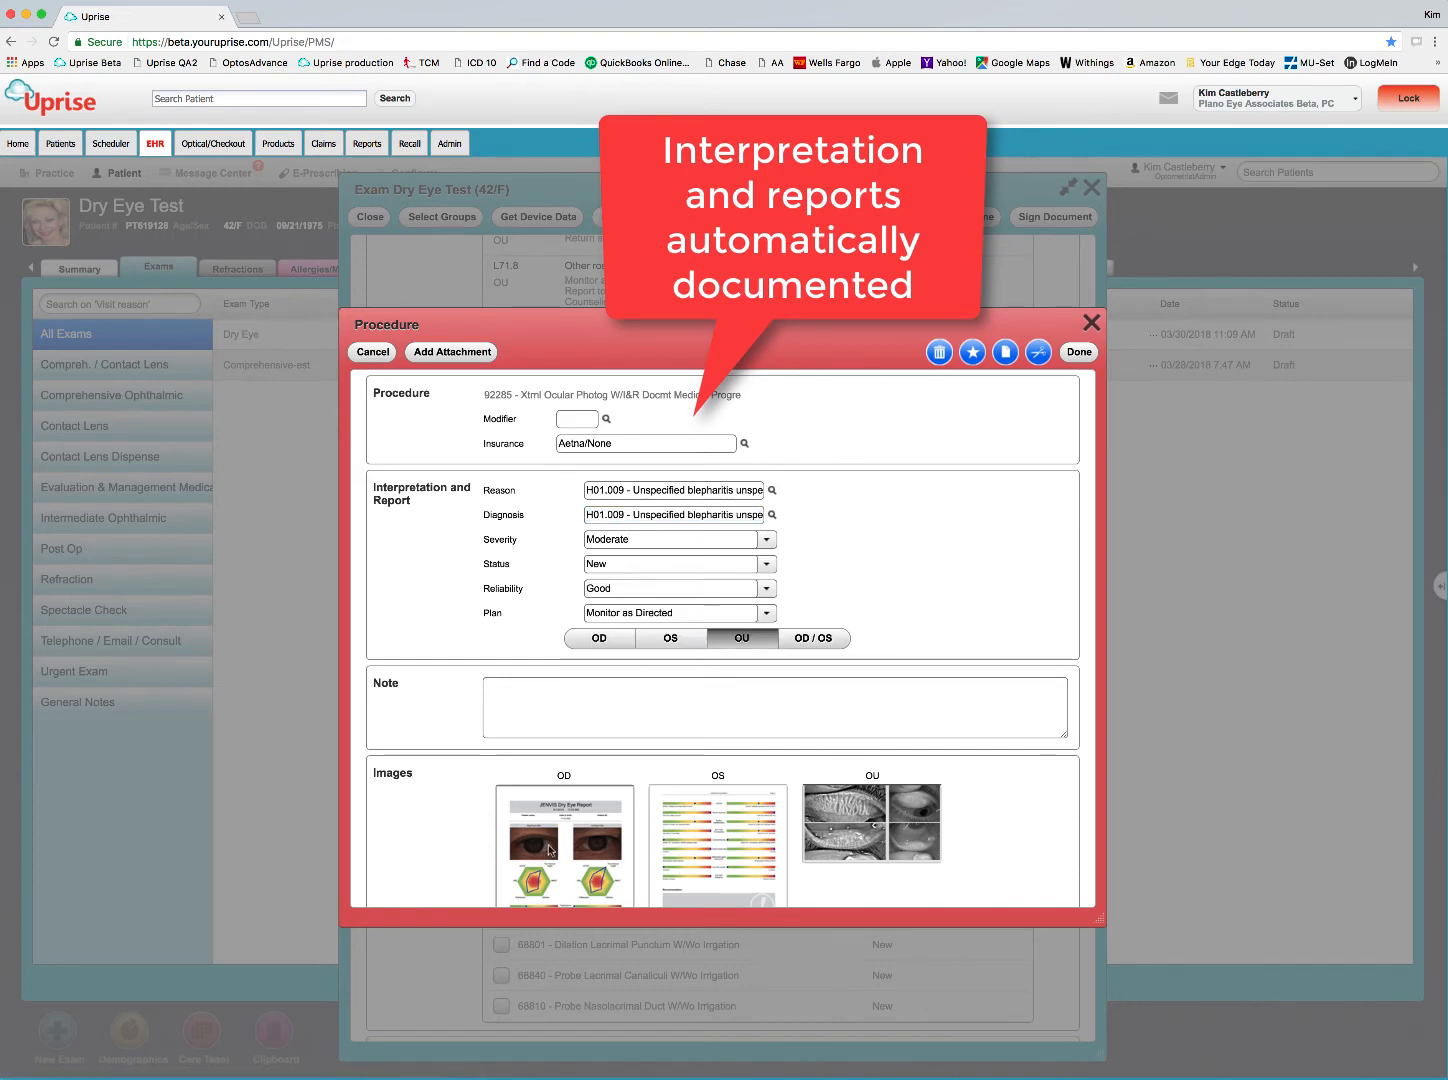
# Step: View the attached OU meibography image of the 92285 procedure, and close the image and the procedure
pyautogui.scroll(-3, 587, 850)
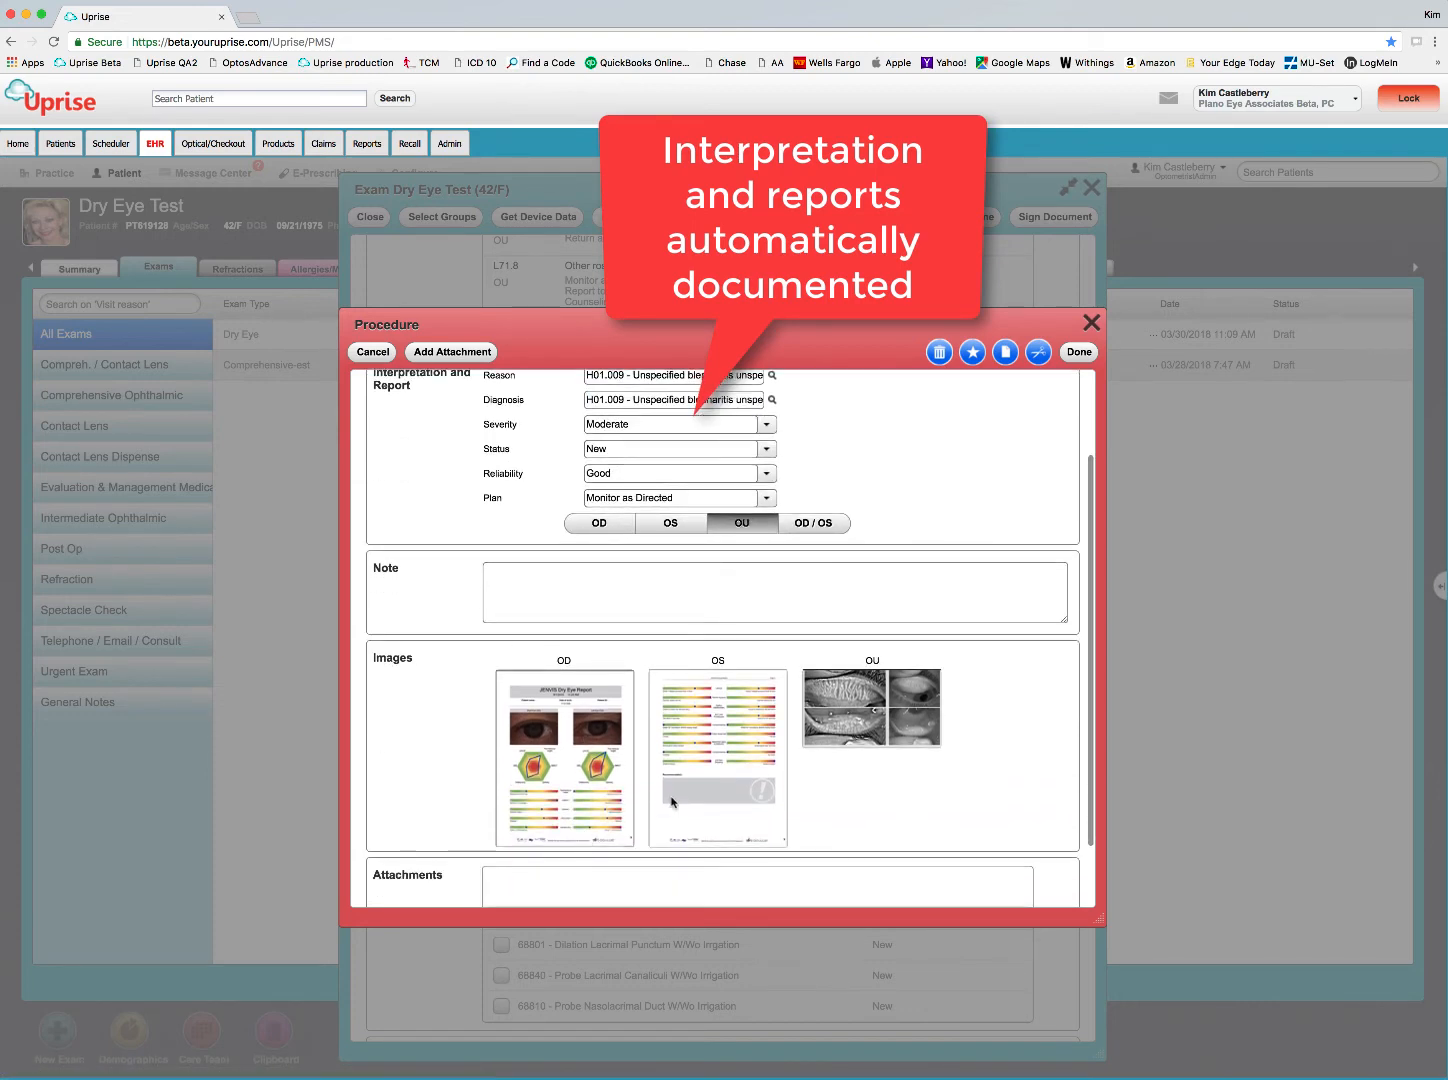
pyautogui.click(884, 706)
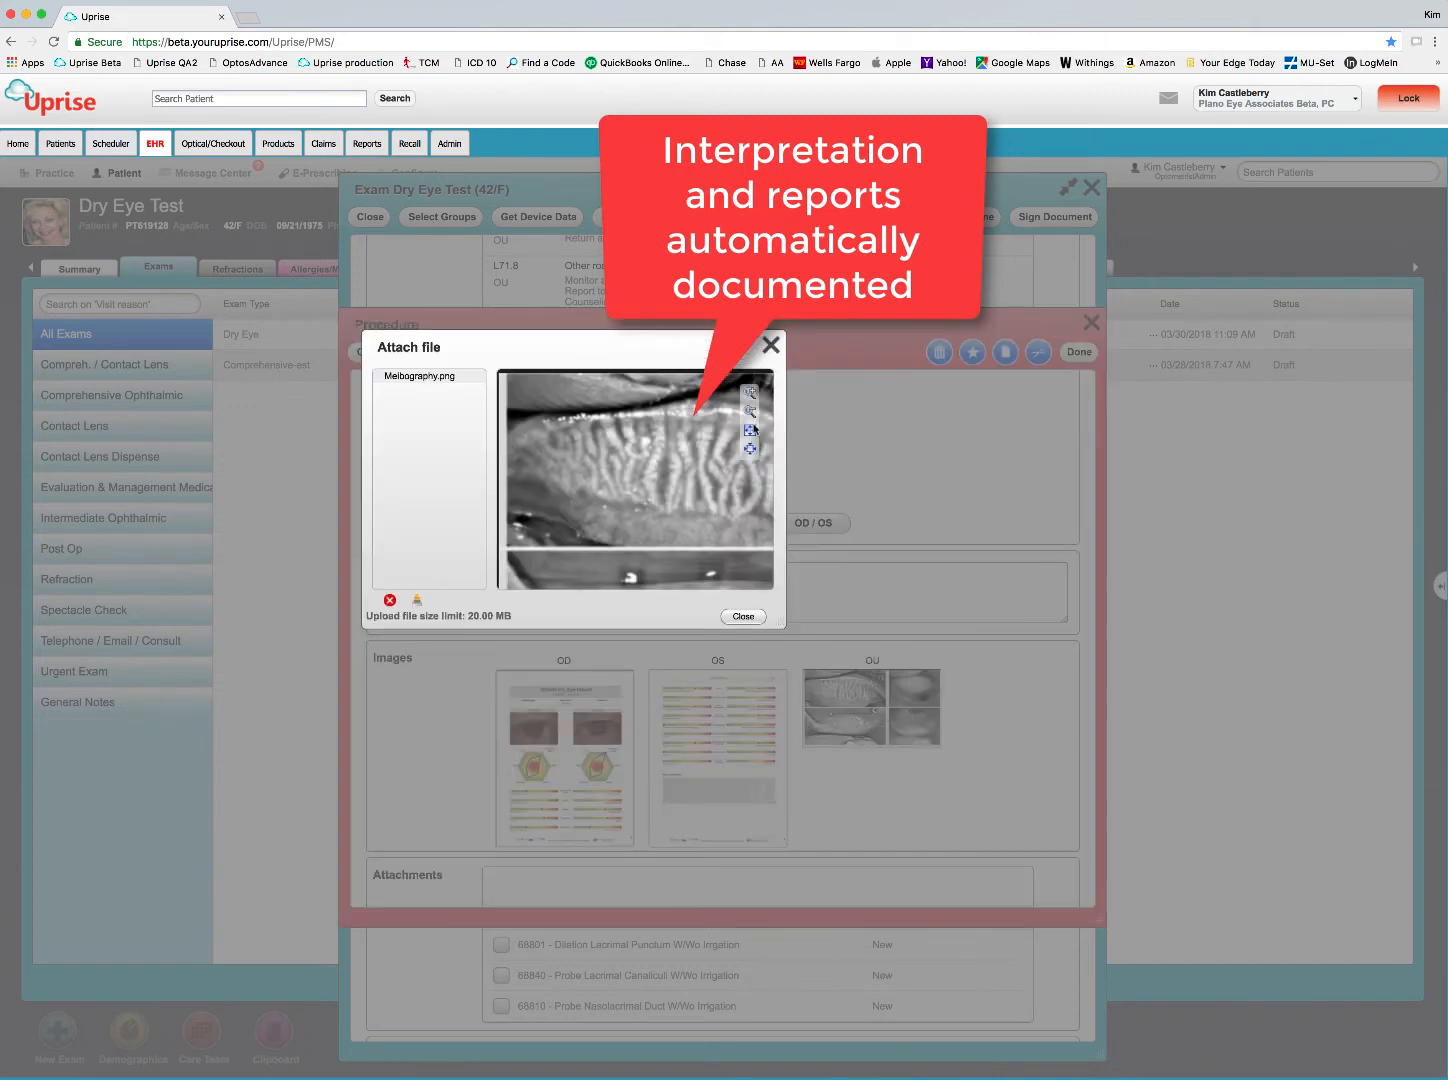
pyautogui.click(770, 344)
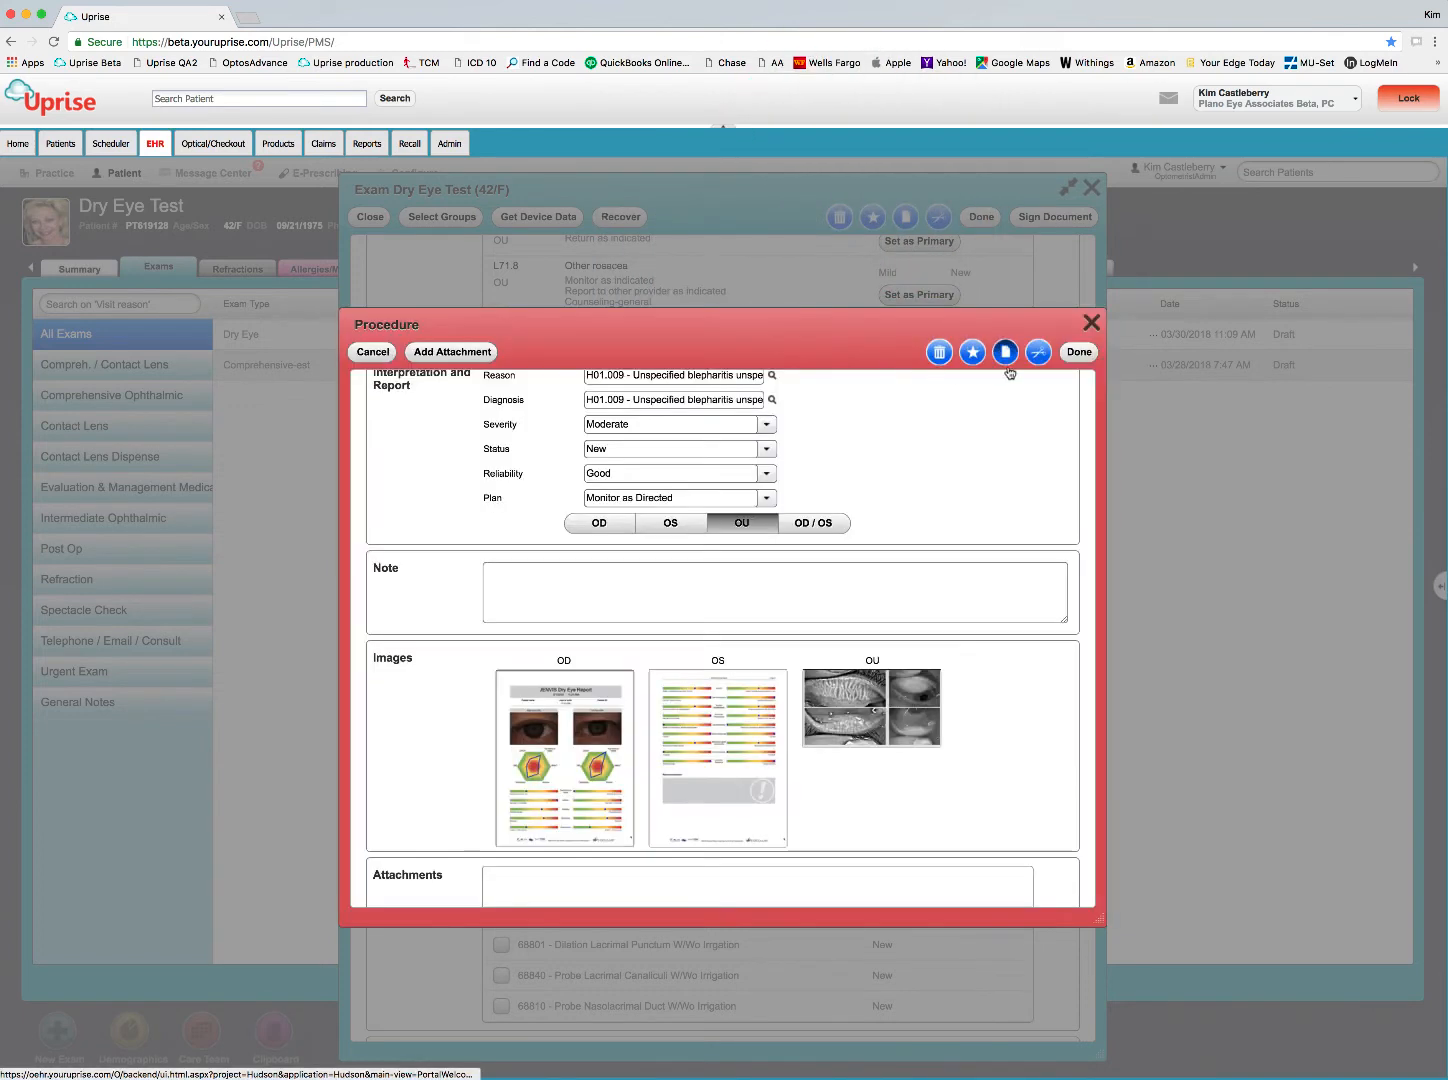
pyautogui.click(1079, 353)
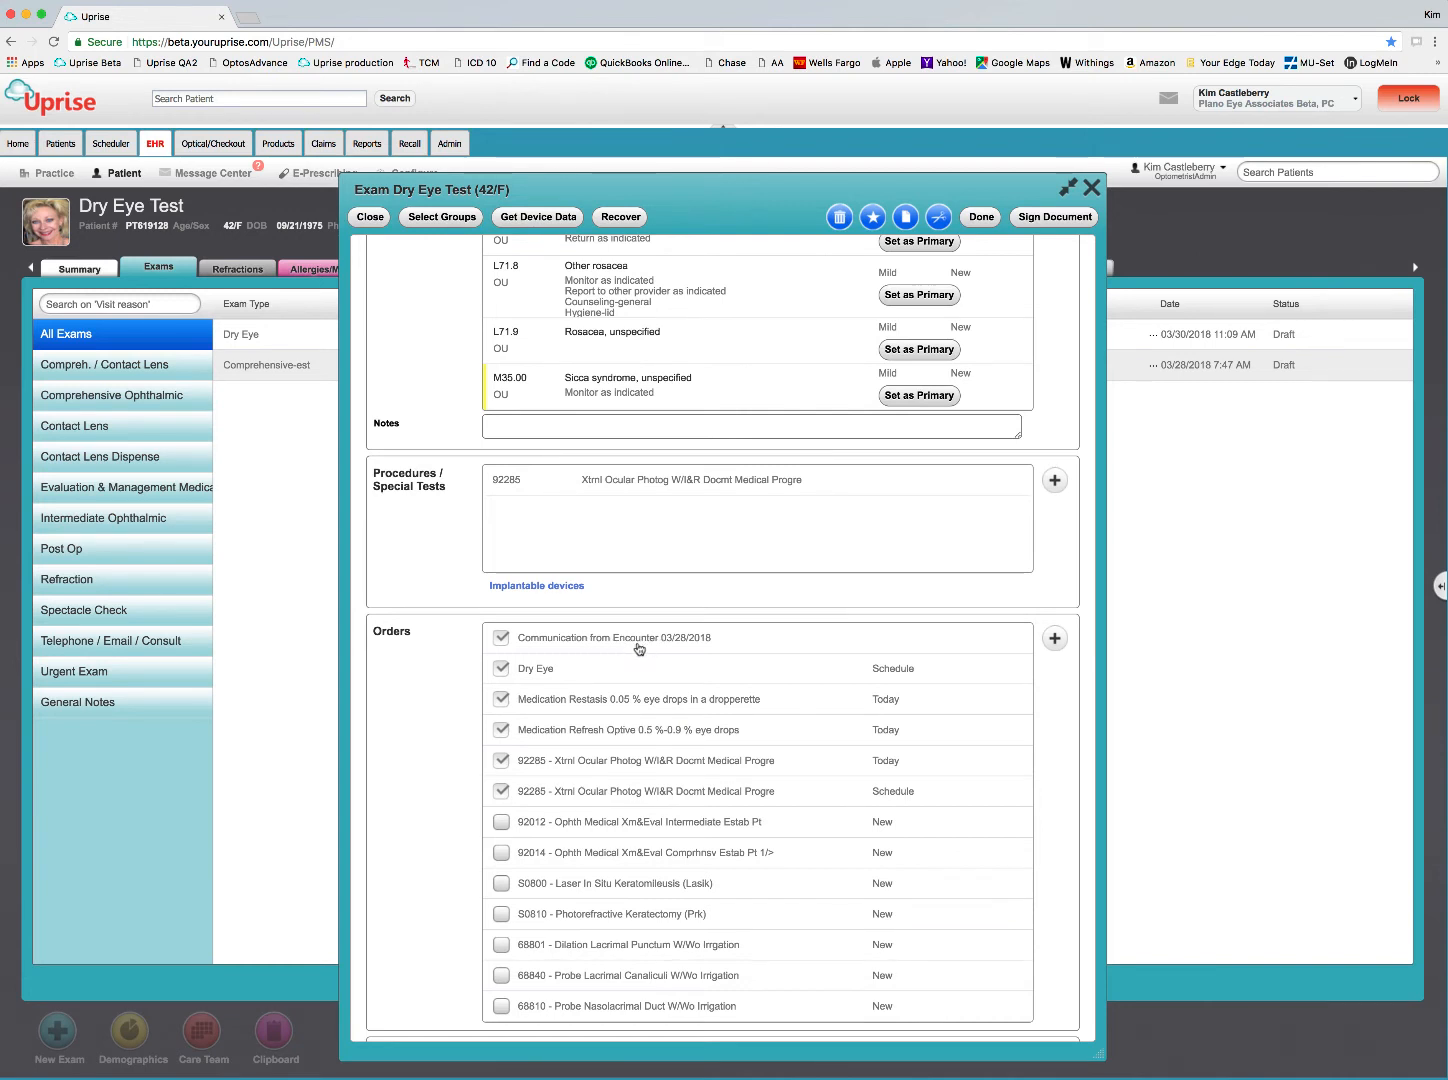
# Step: Mark the Medline Sjogren's Syndrome material for M35.00 as provided in Patient Counseling
pyautogui.scroll(-5, 657, 736)
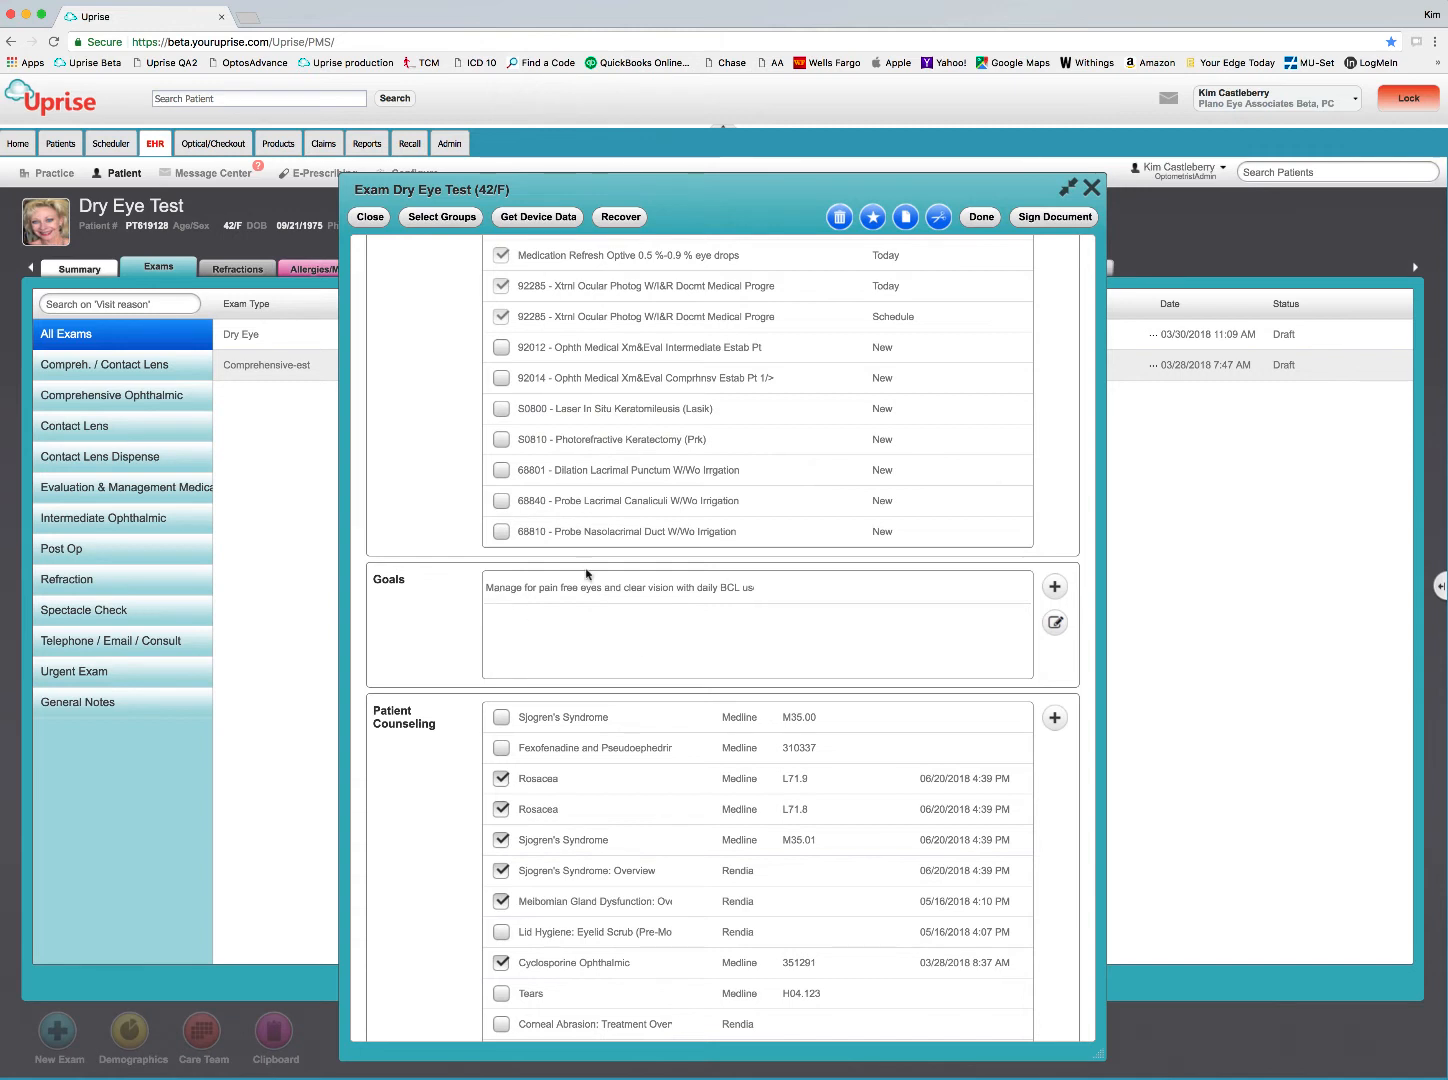
pyautogui.scroll(-3, 665, 608)
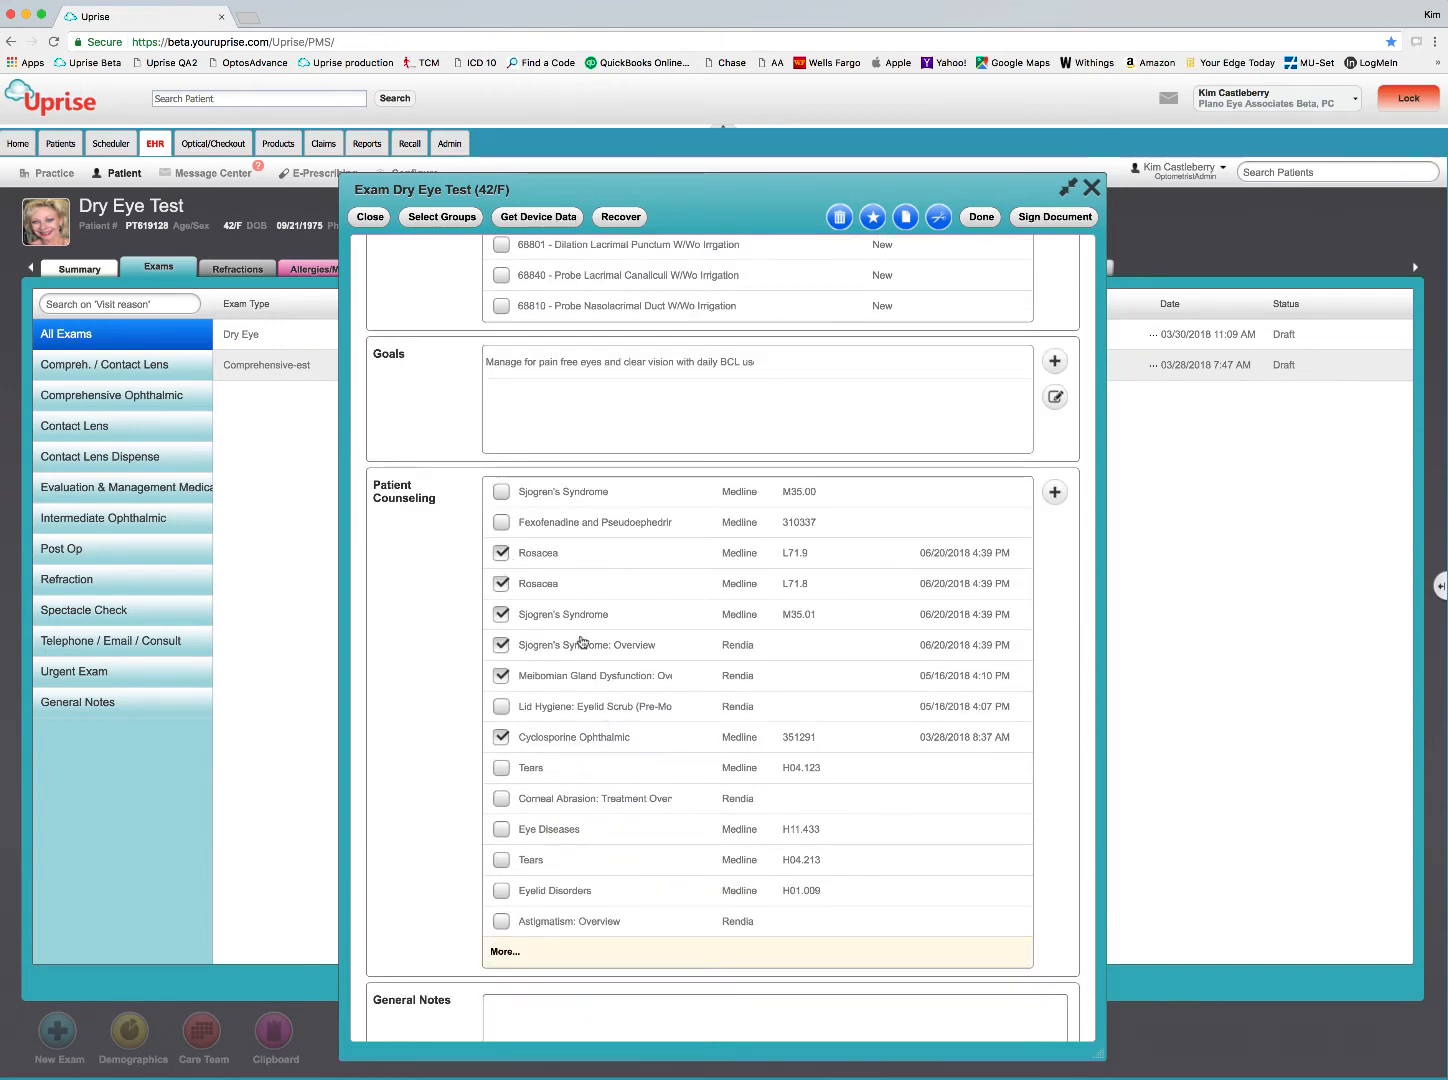
pyautogui.click(502, 492)
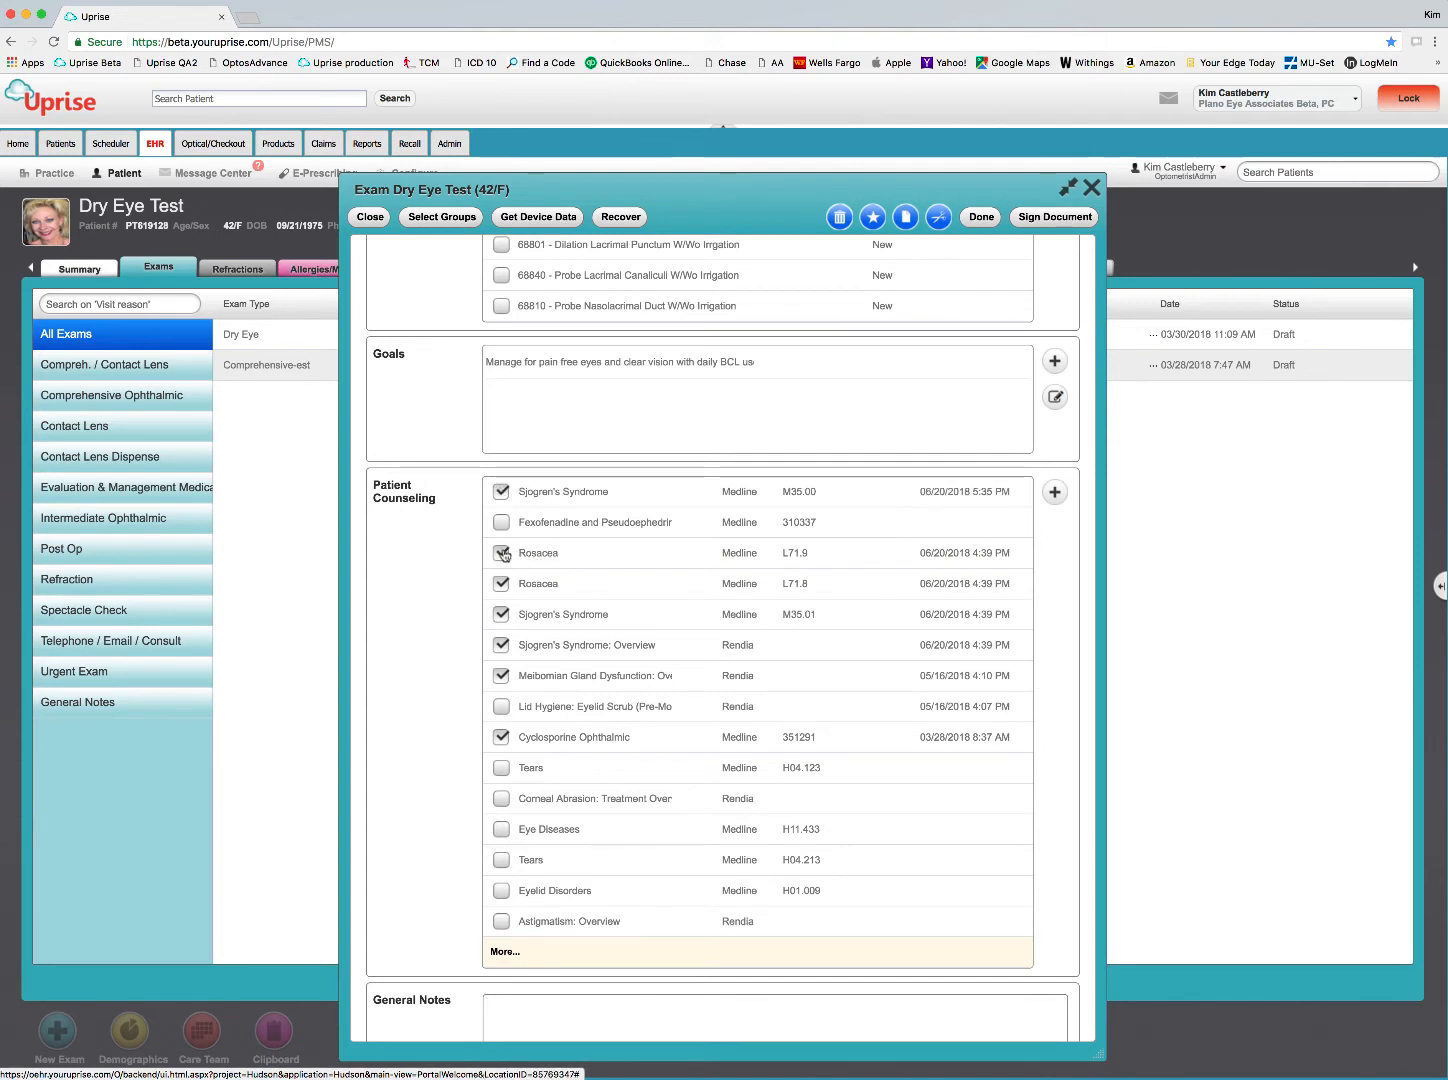
# Step: Preview the Meibomian Gland Dysfunction: Overview education video from Patient Counseling, and close the preview
pyautogui.click(588, 680)
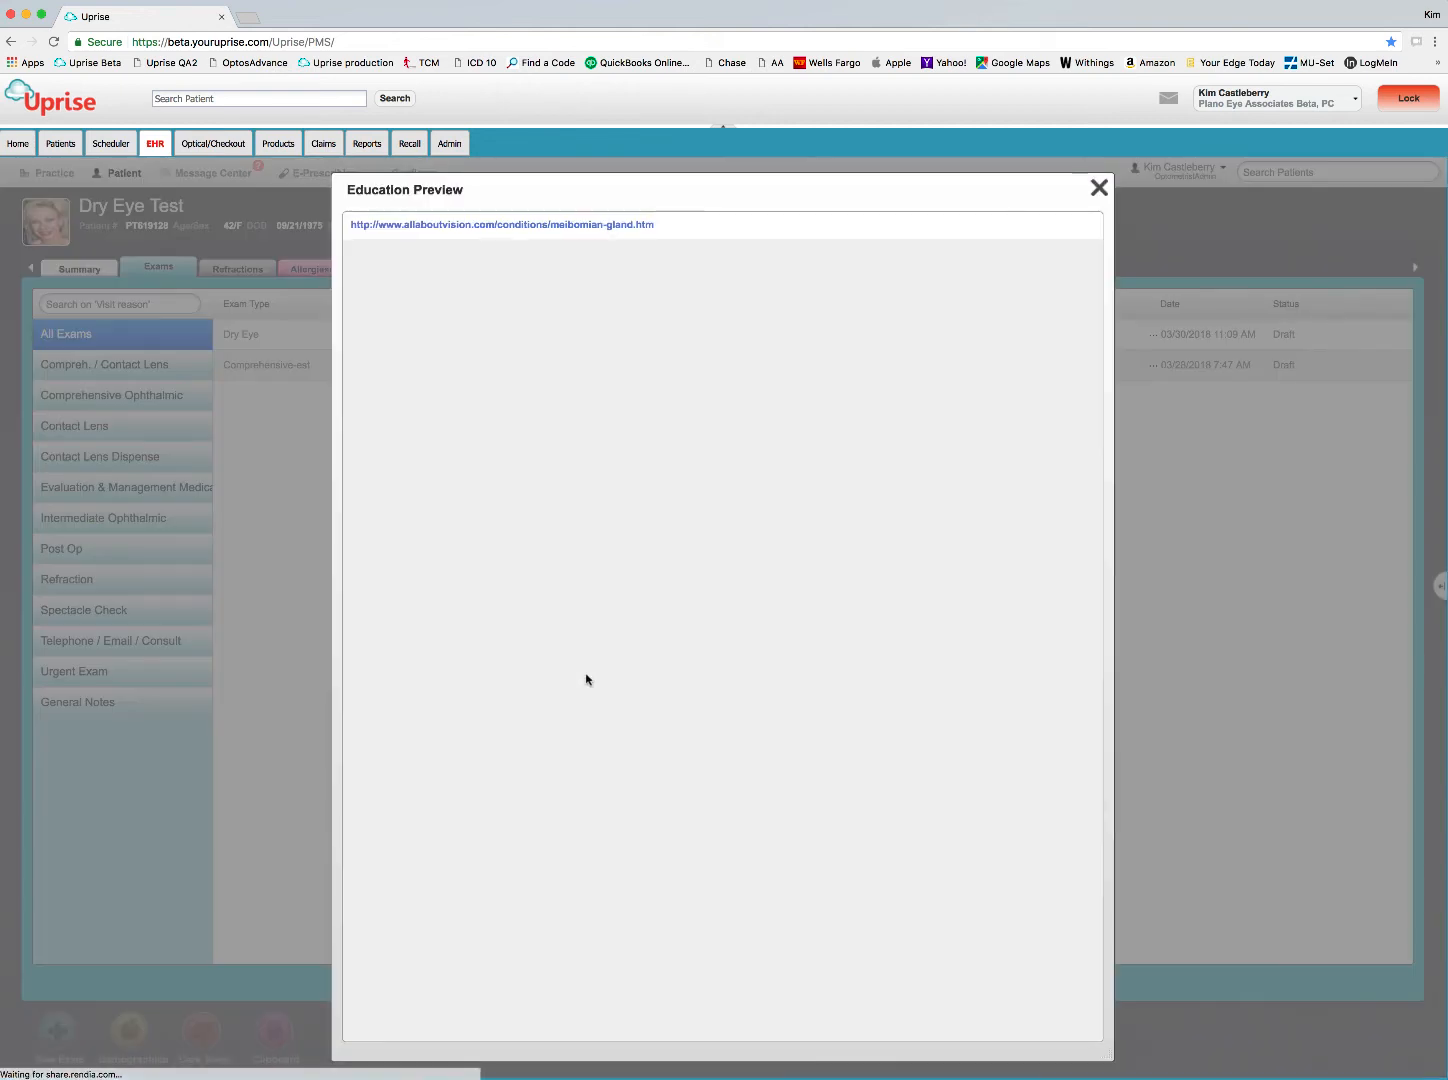
pyautogui.click(625, 402)
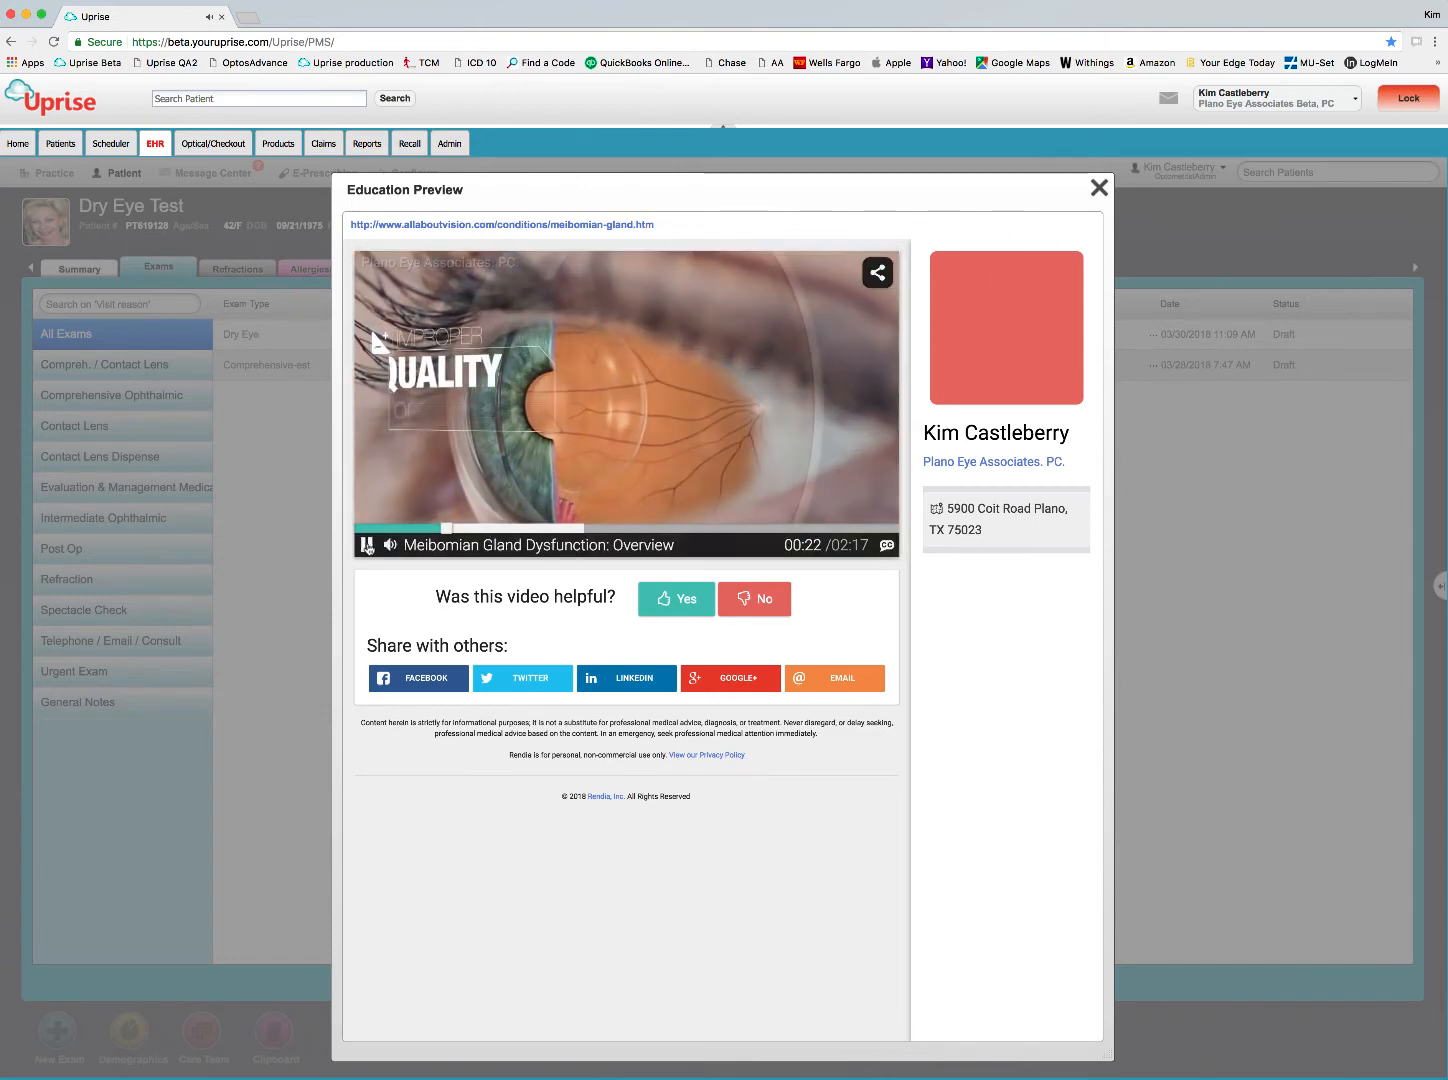
pyautogui.click(1099, 188)
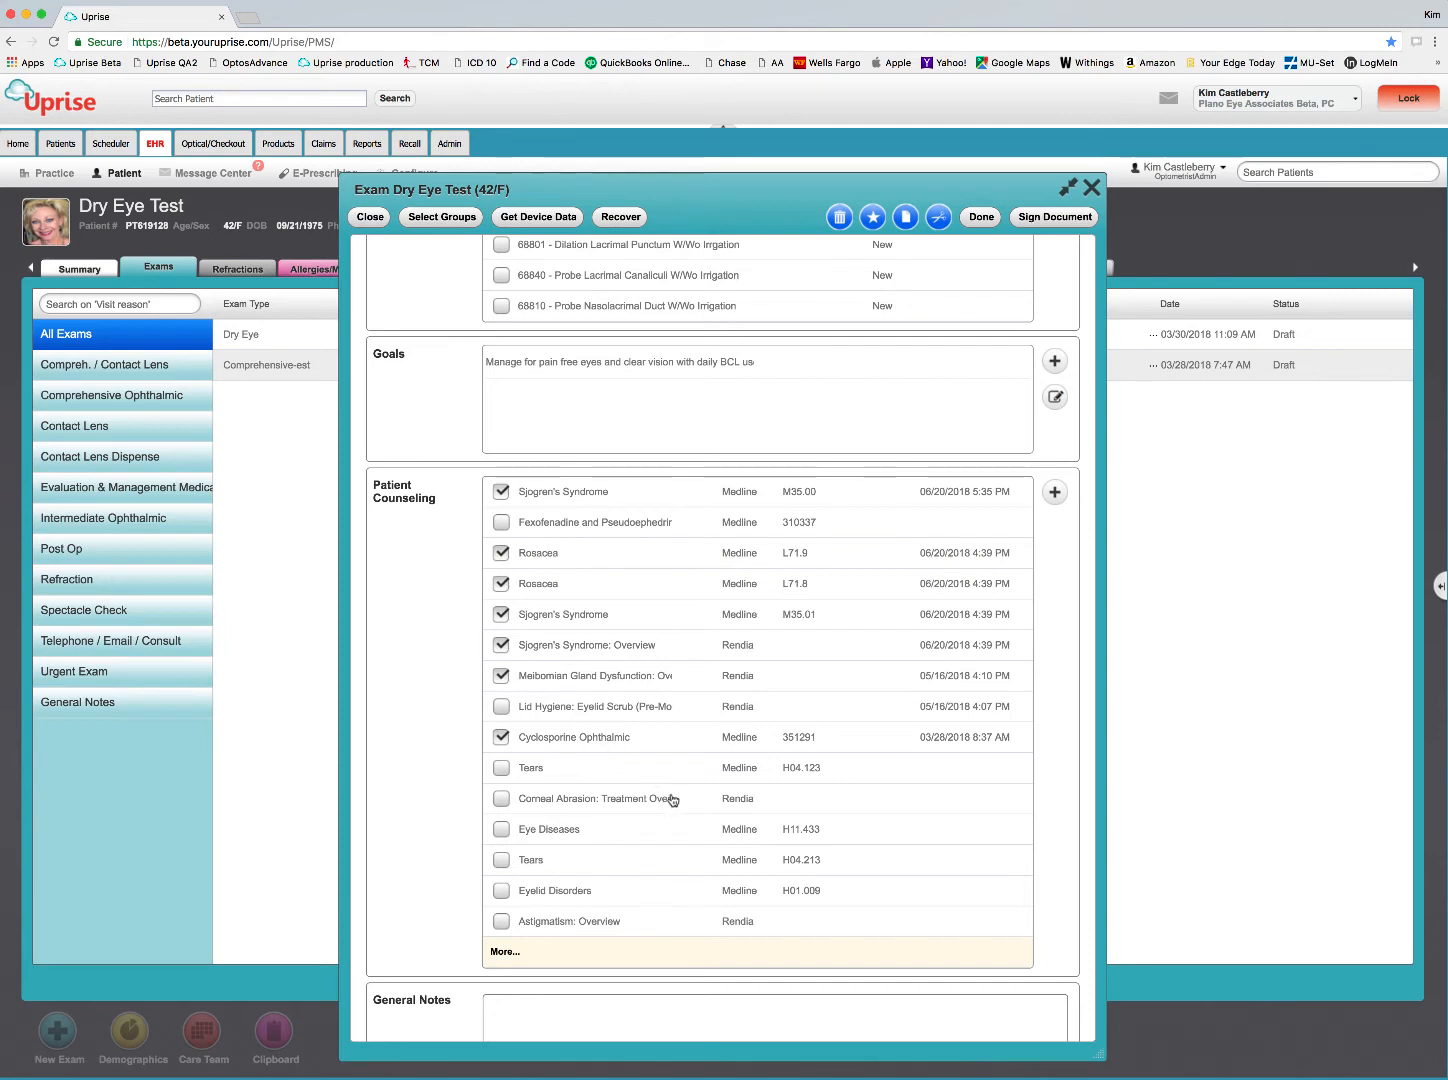
# Step: In the new exam's physical exam category selection, mark Eyelids and Lacrimal for annotation and continue to the Eyelids annotations
pyautogui.scroll(-3, 671, 799)
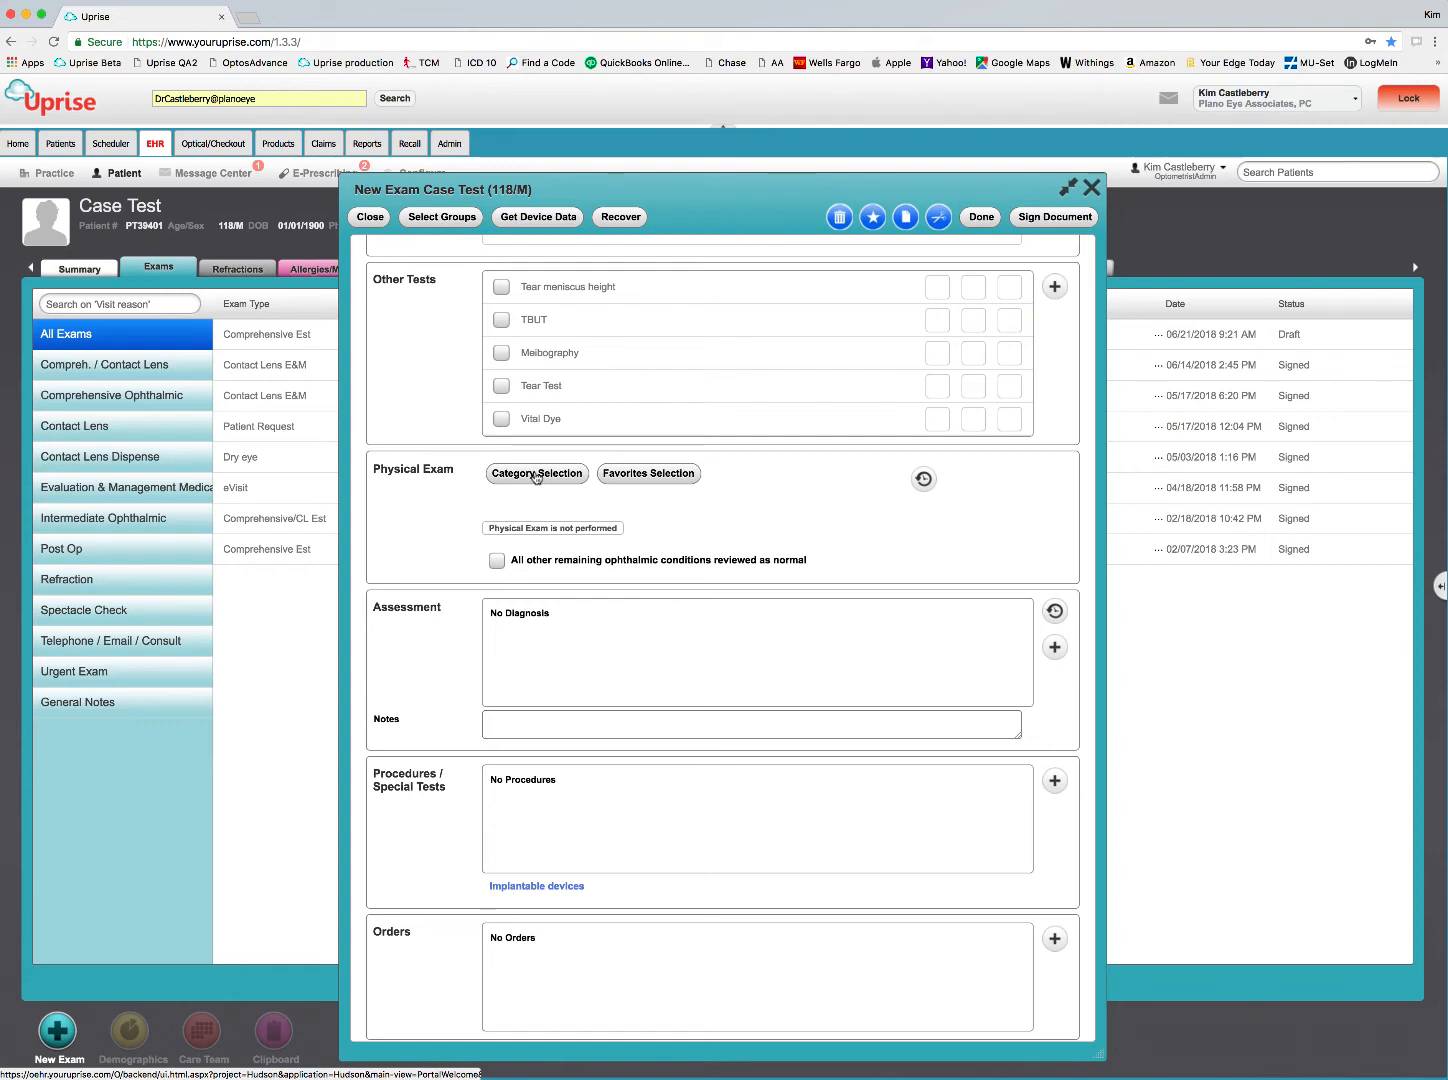
pyautogui.click(536, 476)
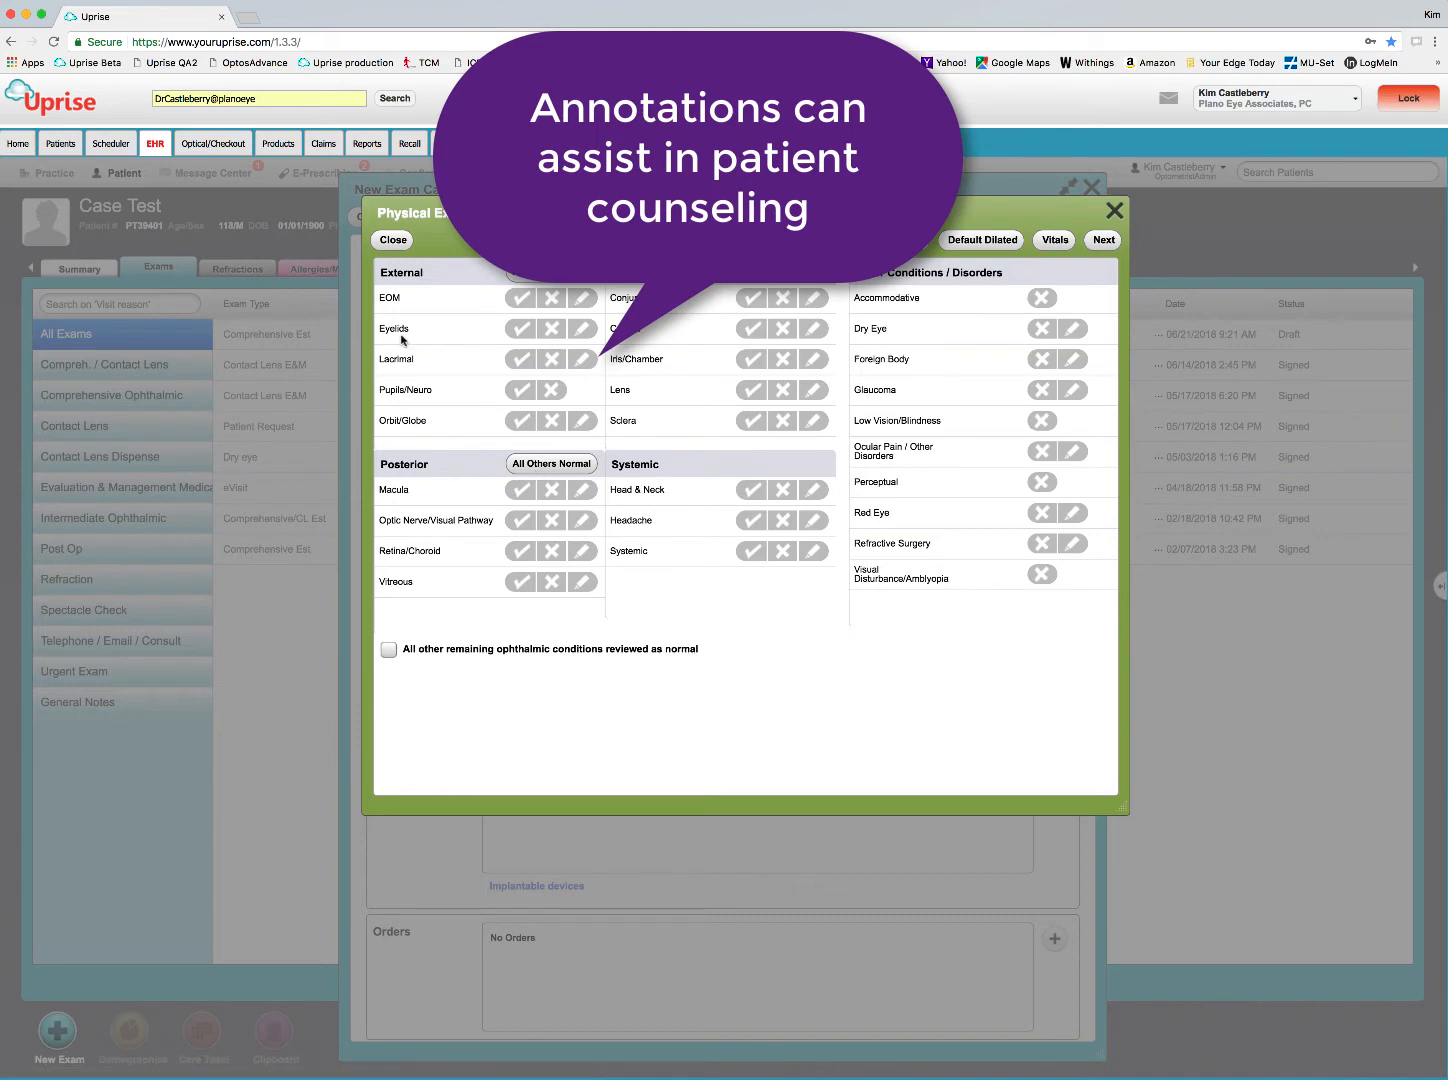
pyautogui.click(583, 331)
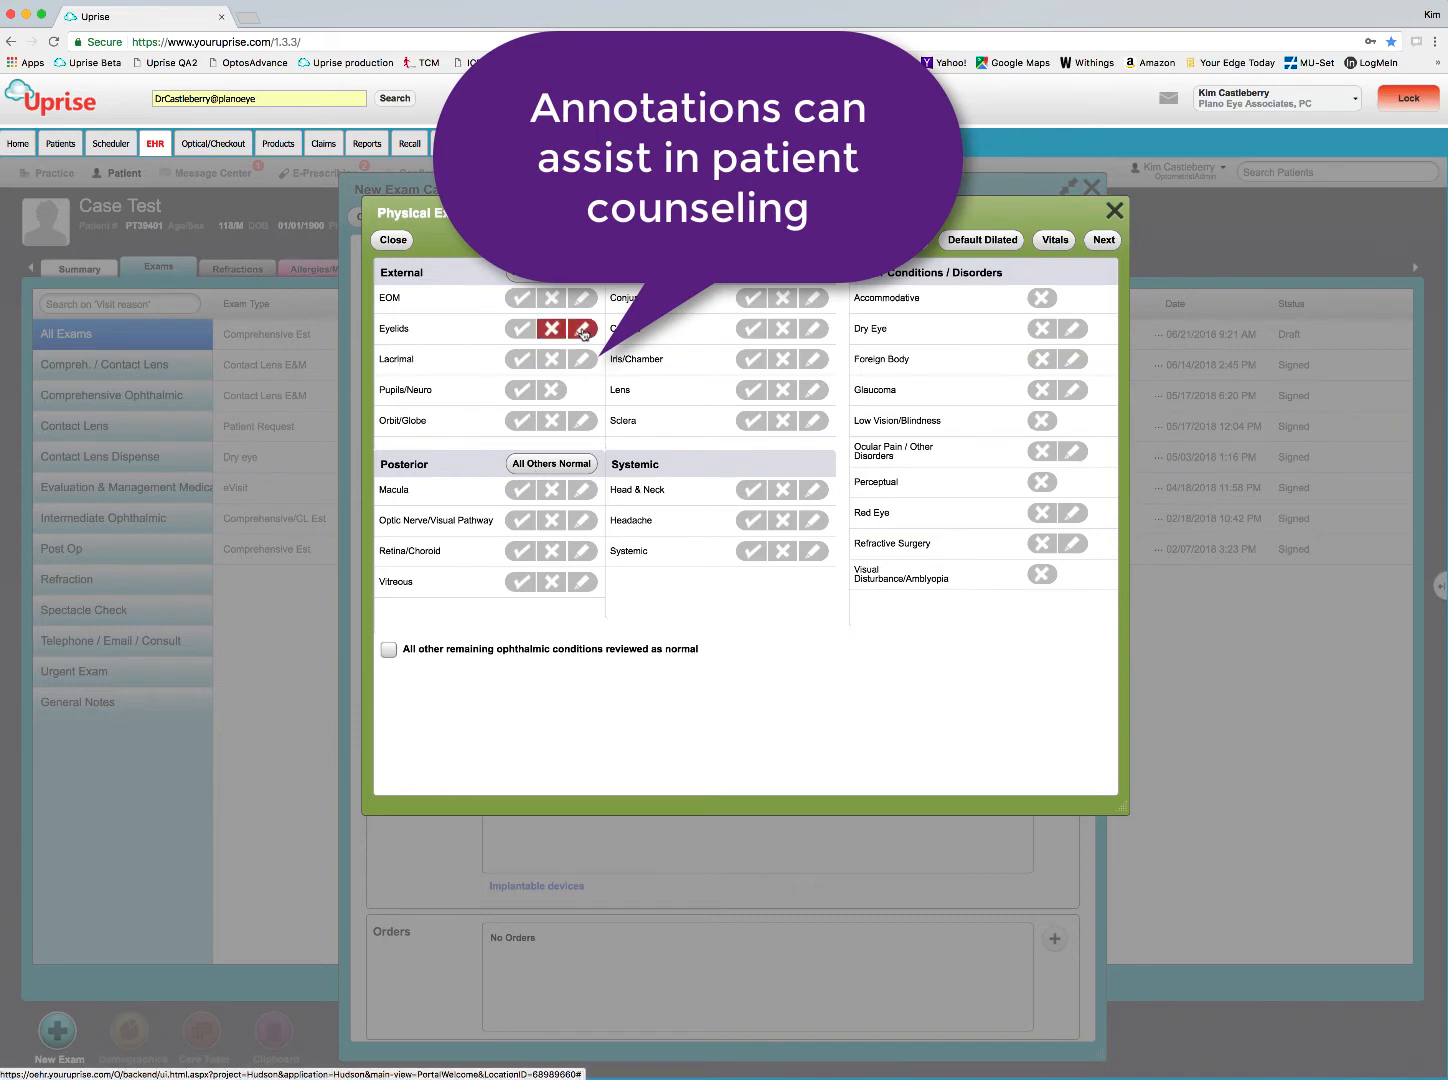
pyautogui.click(584, 359)
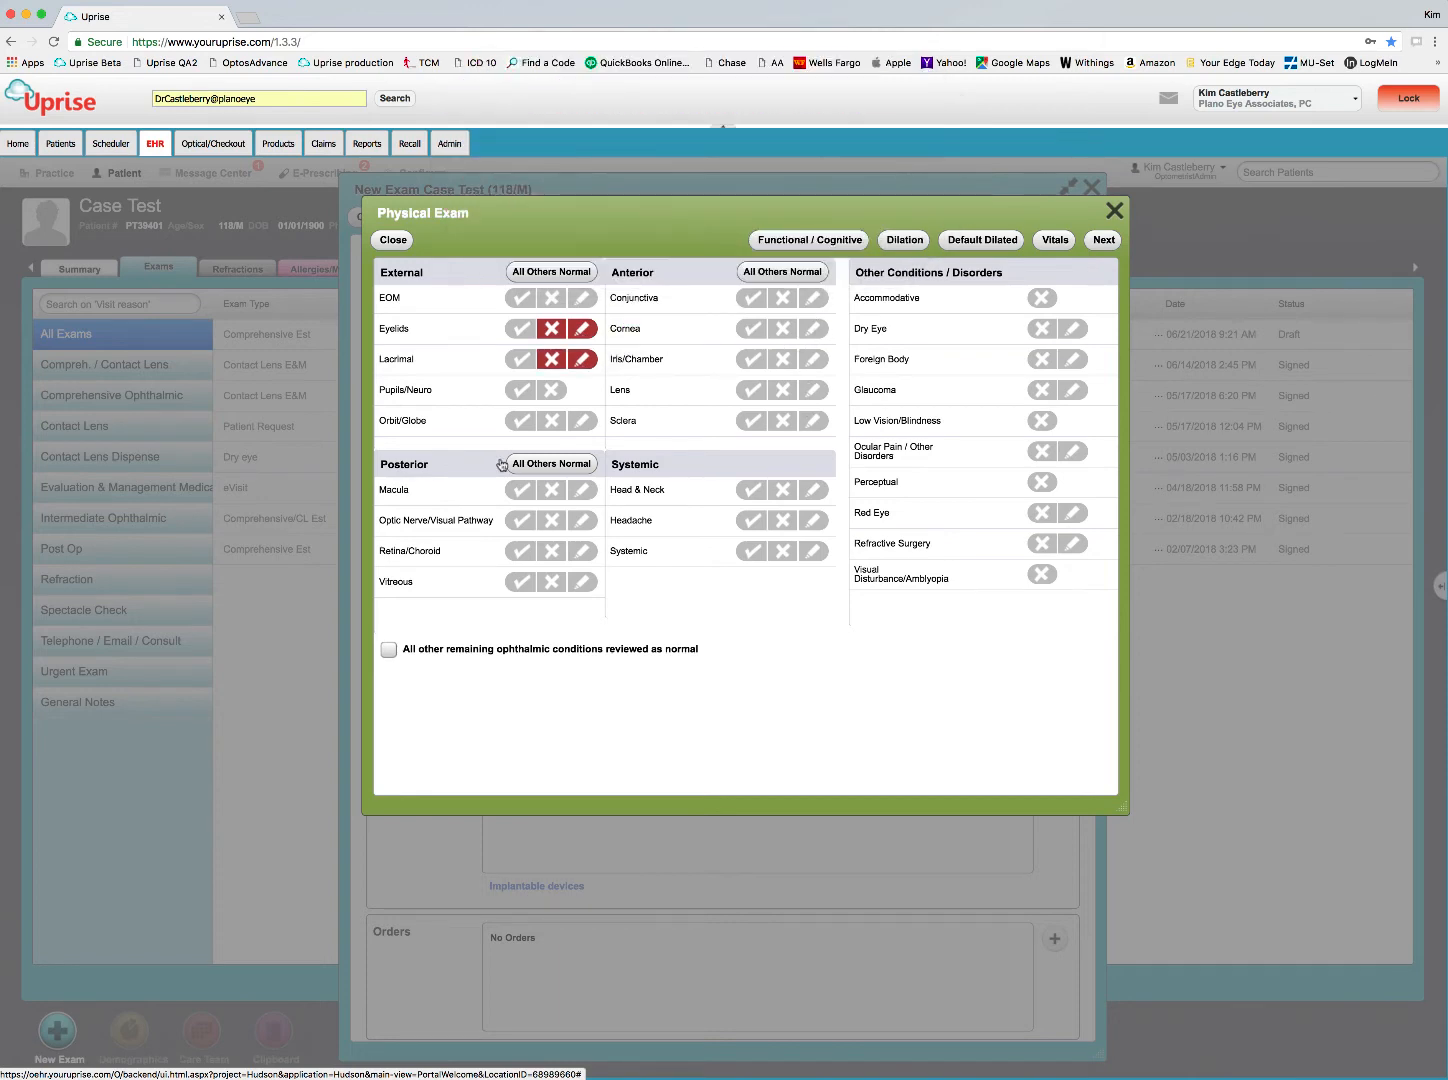
pyautogui.click(1104, 240)
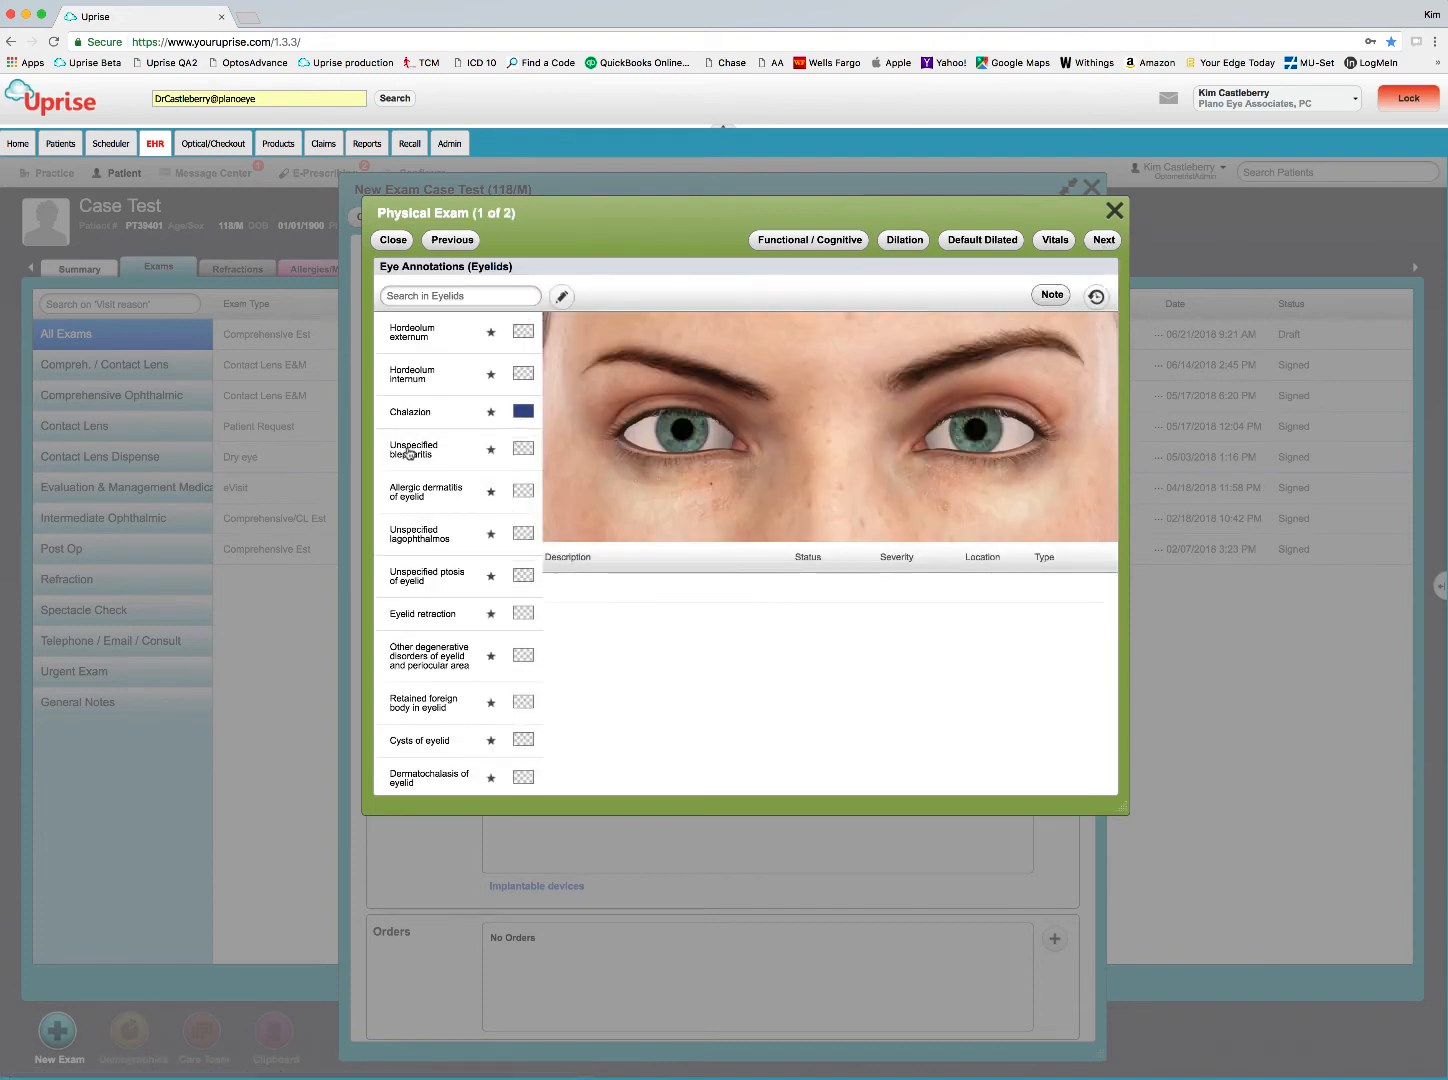
# Step: Annotate Unspecified blepharitis on the OD lower eyelid, outline the lid in red, set severity to Moderate, and continue to Lacrimal annotations
pyautogui.click(424, 457)
pyautogui.click(675, 481)
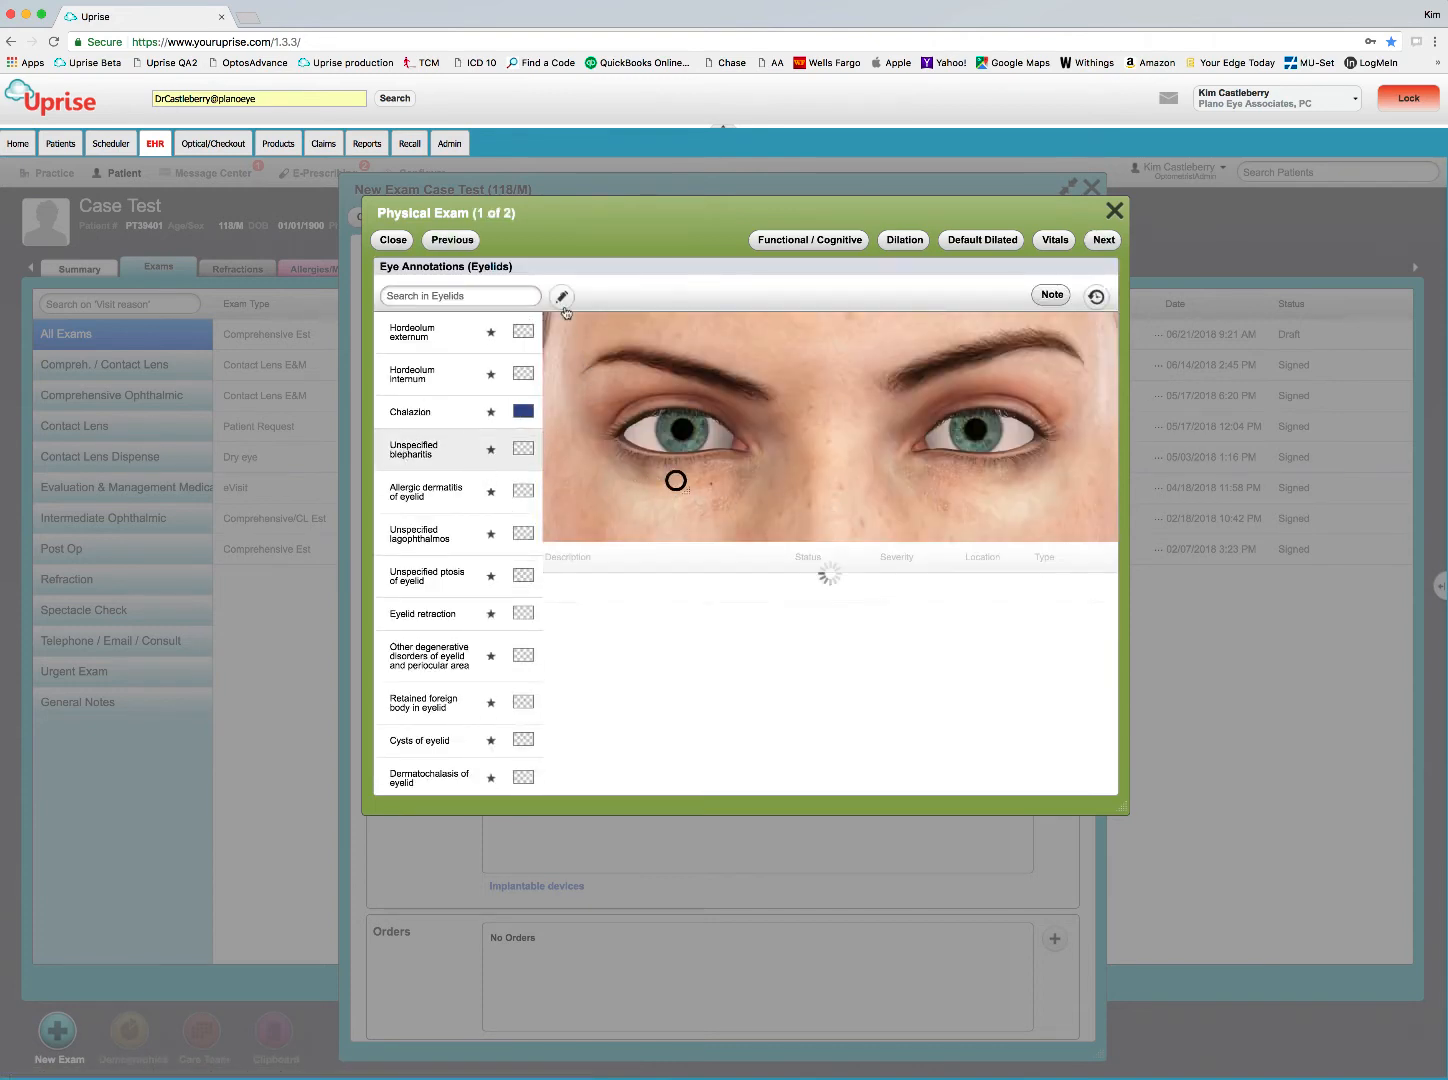
pyautogui.click(562, 297)
pyautogui.moveTo(616, 441)
pyautogui.mouseDown()
pyautogui.moveTo(668, 463)
pyautogui.moveTo(725, 457)
pyautogui.mouseUp()
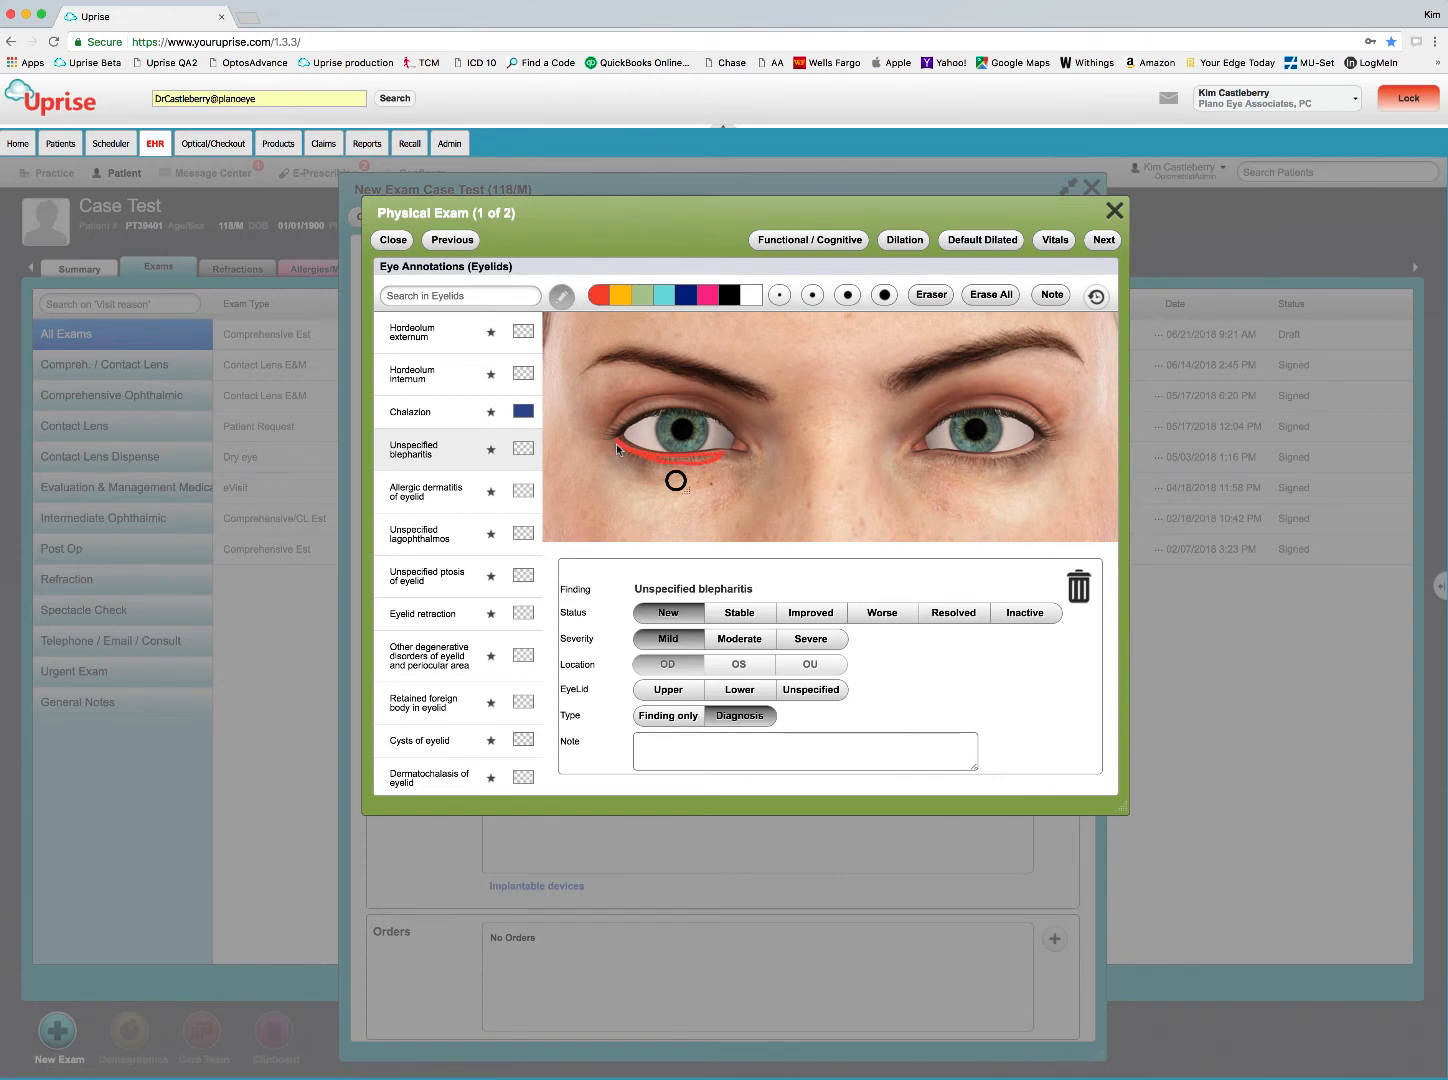
pyautogui.click(737, 640)
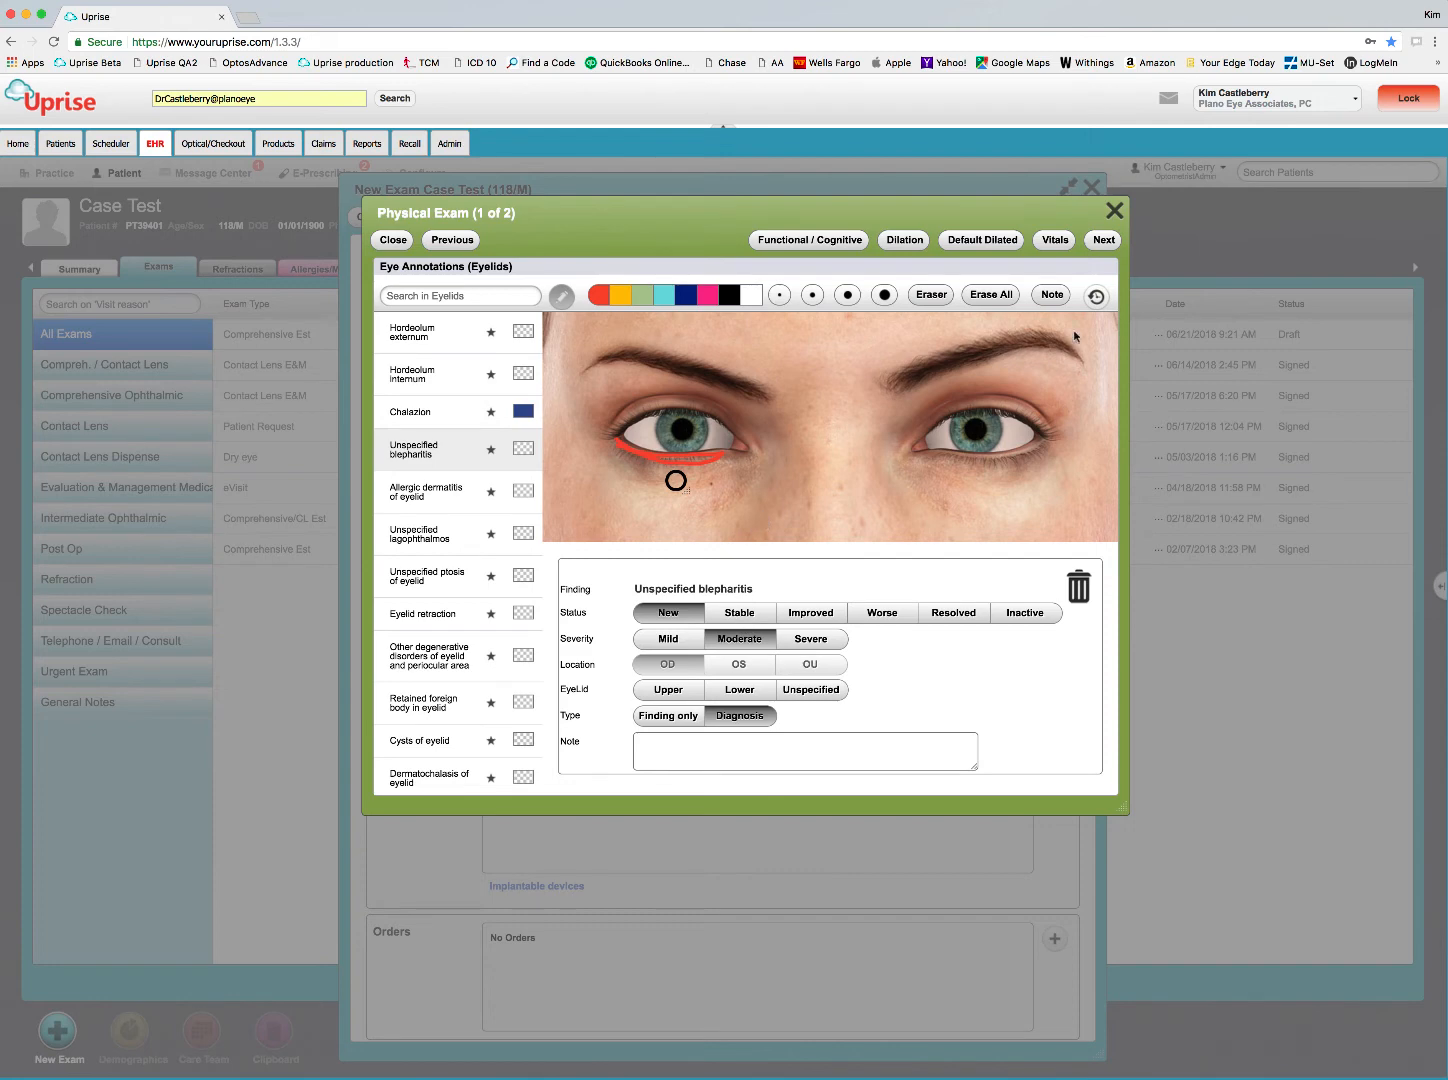
pyautogui.click(1101, 241)
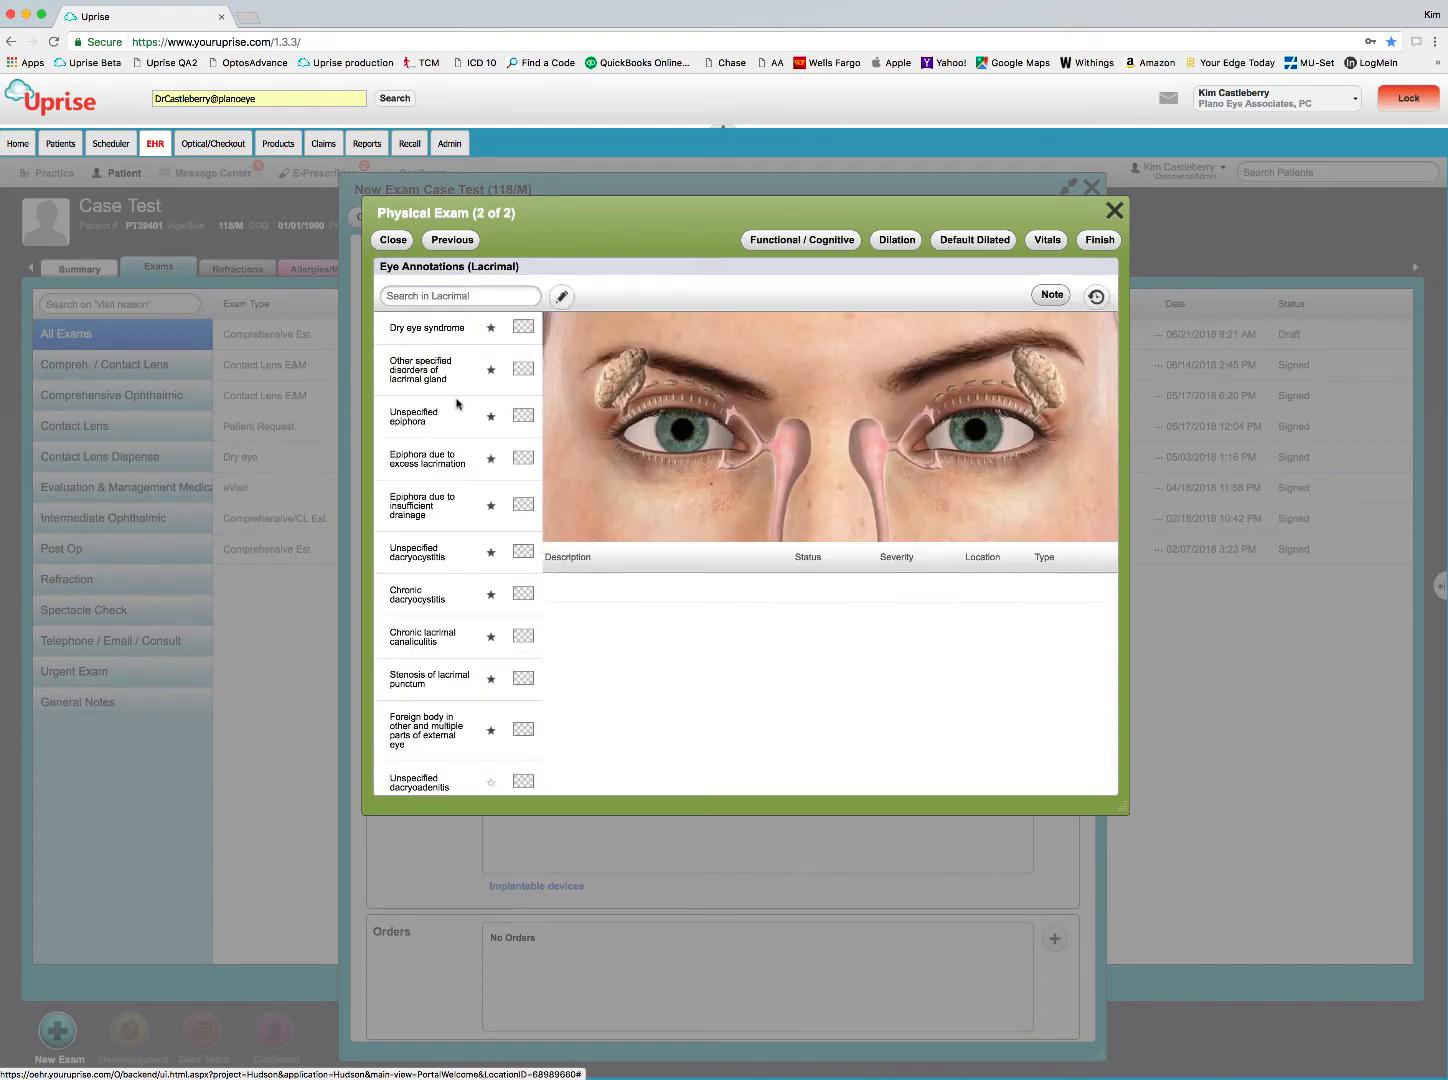
# Step: Place Epiphora due to excess lacrimation on both eyes and set the OS finding's severity to Moderate
pyautogui.click(412, 461)
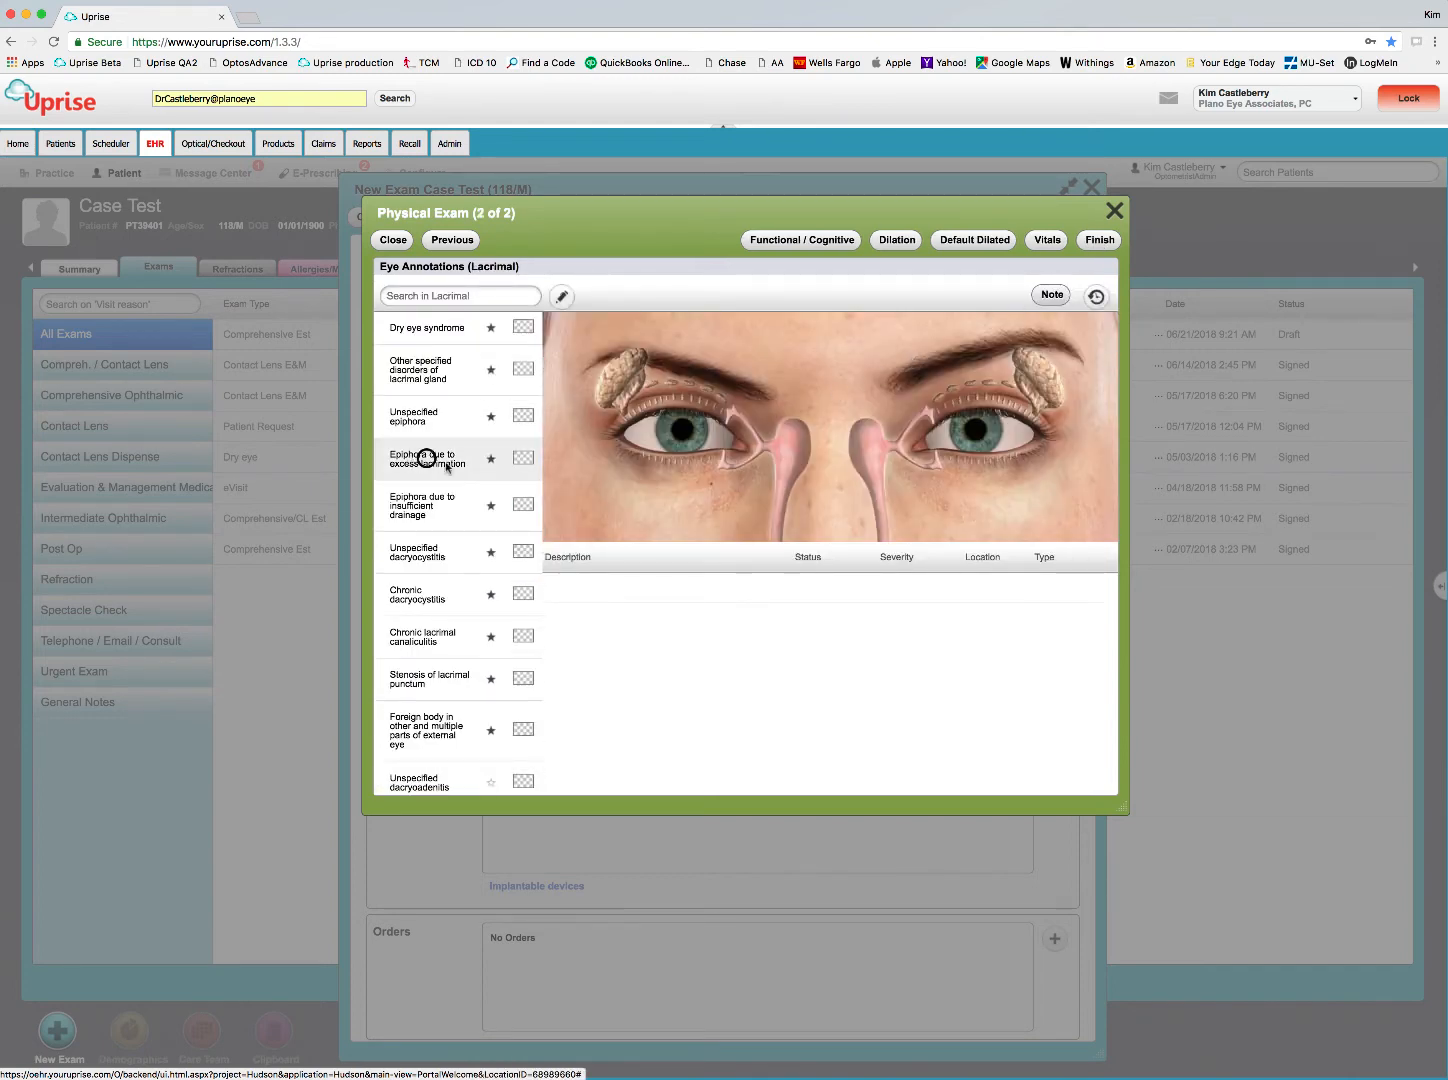
pyautogui.click(670, 484)
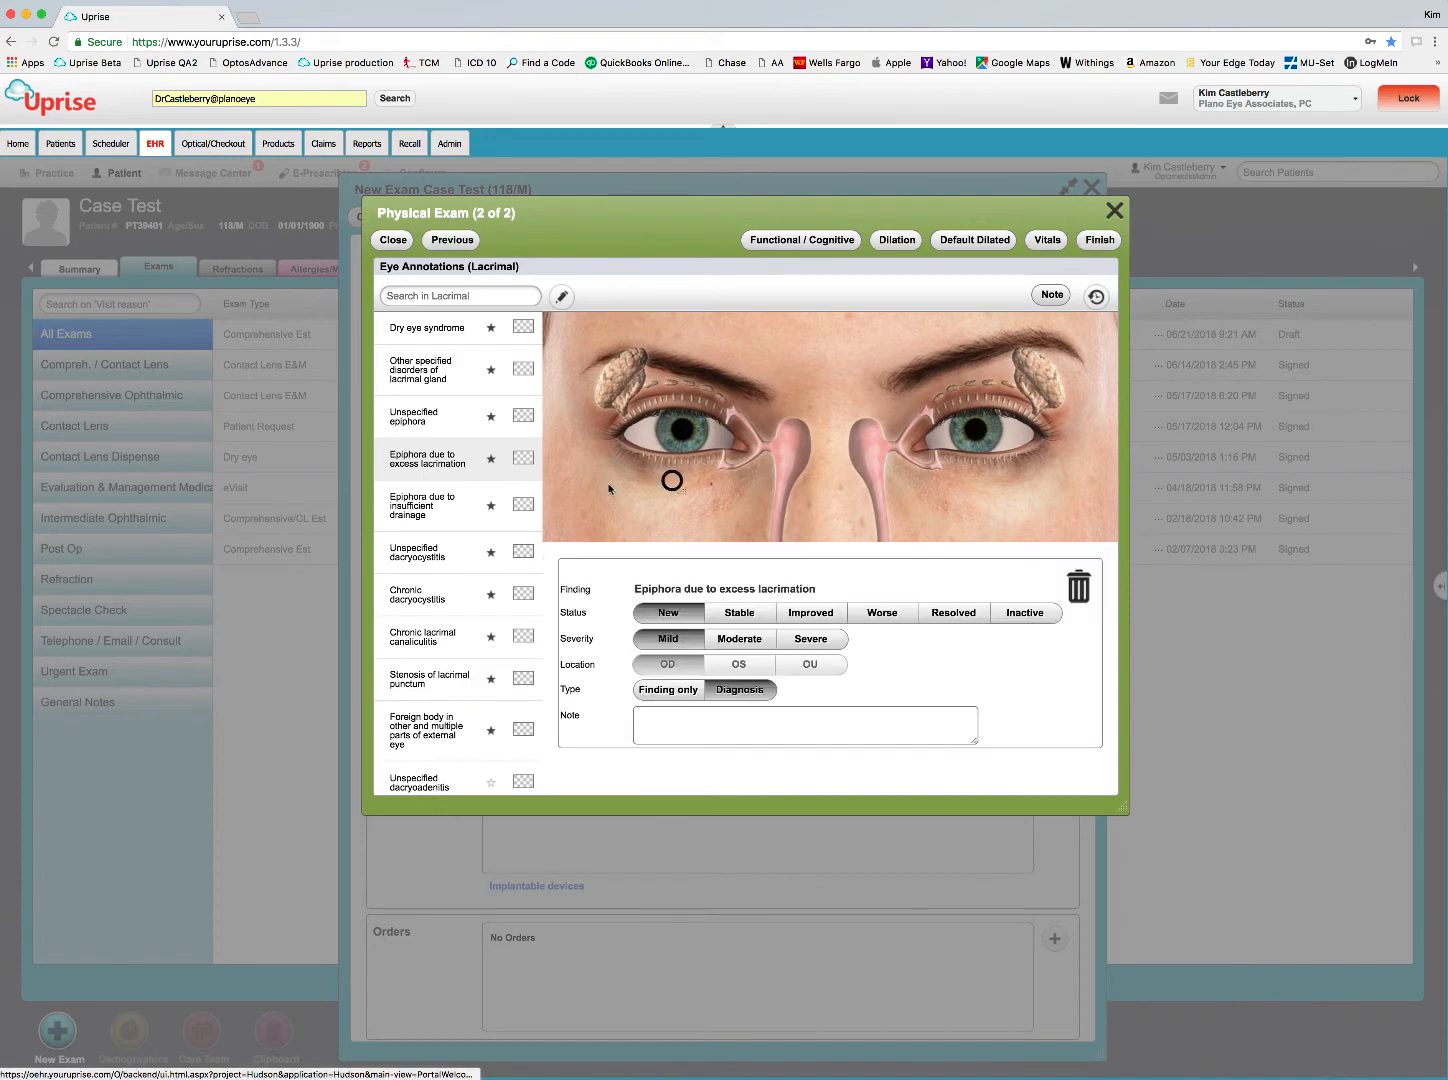
pyautogui.click(982, 481)
pyautogui.click(752, 641)
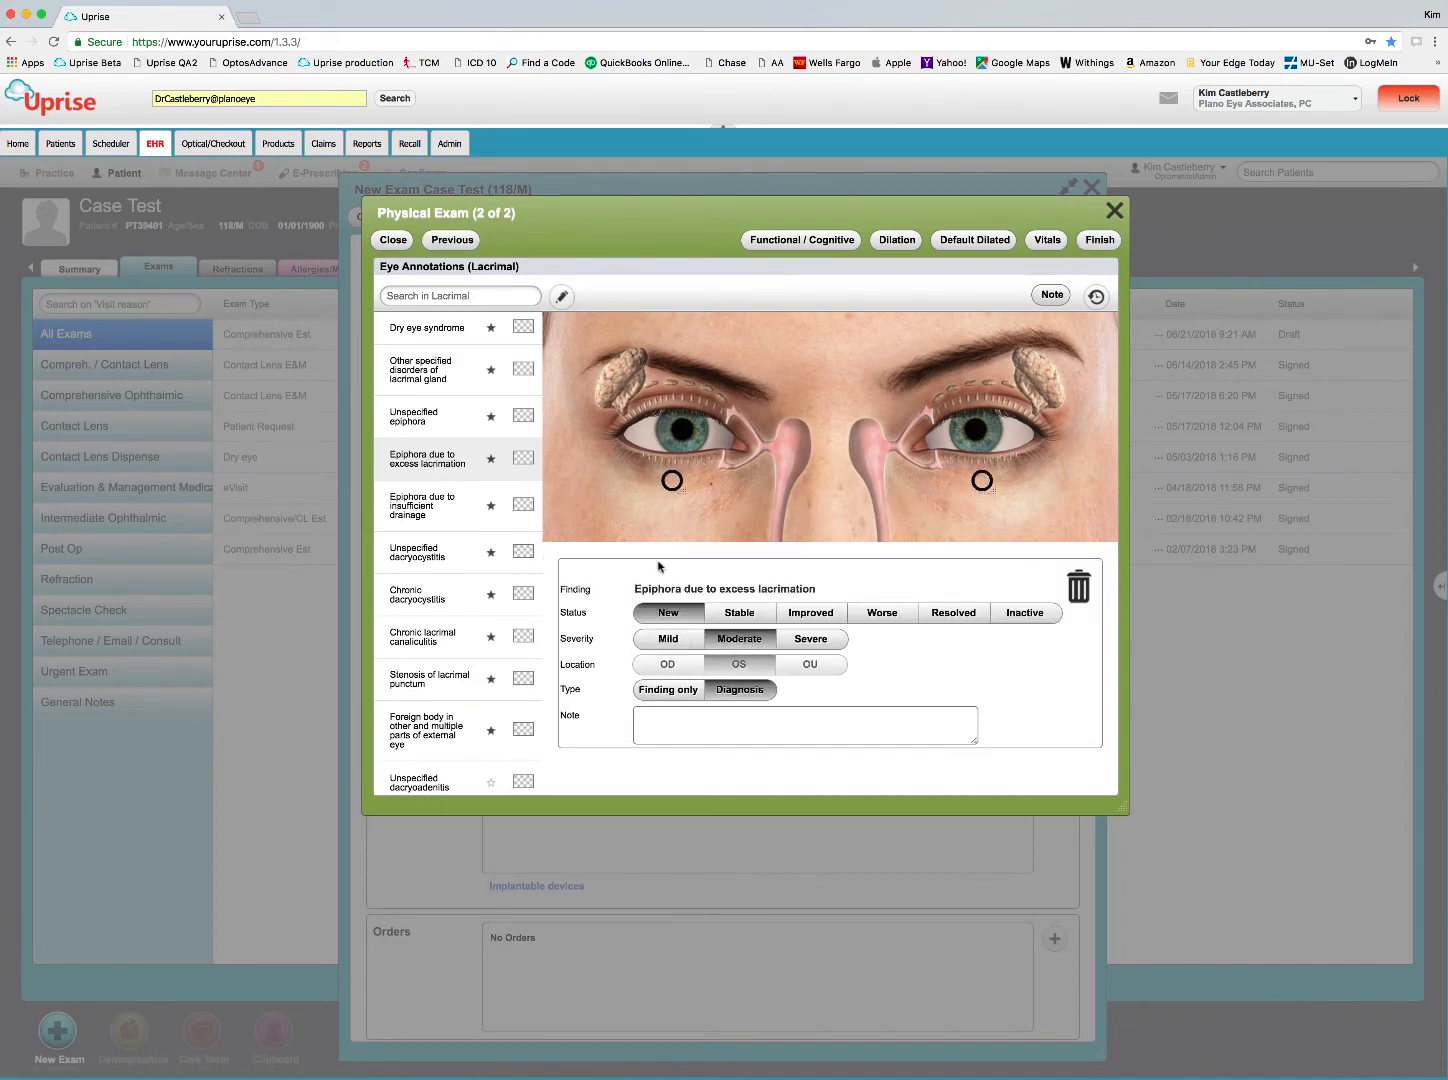
# Step: Draw OD tear flow in red from the lacrimal gland to the tear duct, add a light-blue mark near the upper lid, and finish the annotations
pyautogui.click(561, 297)
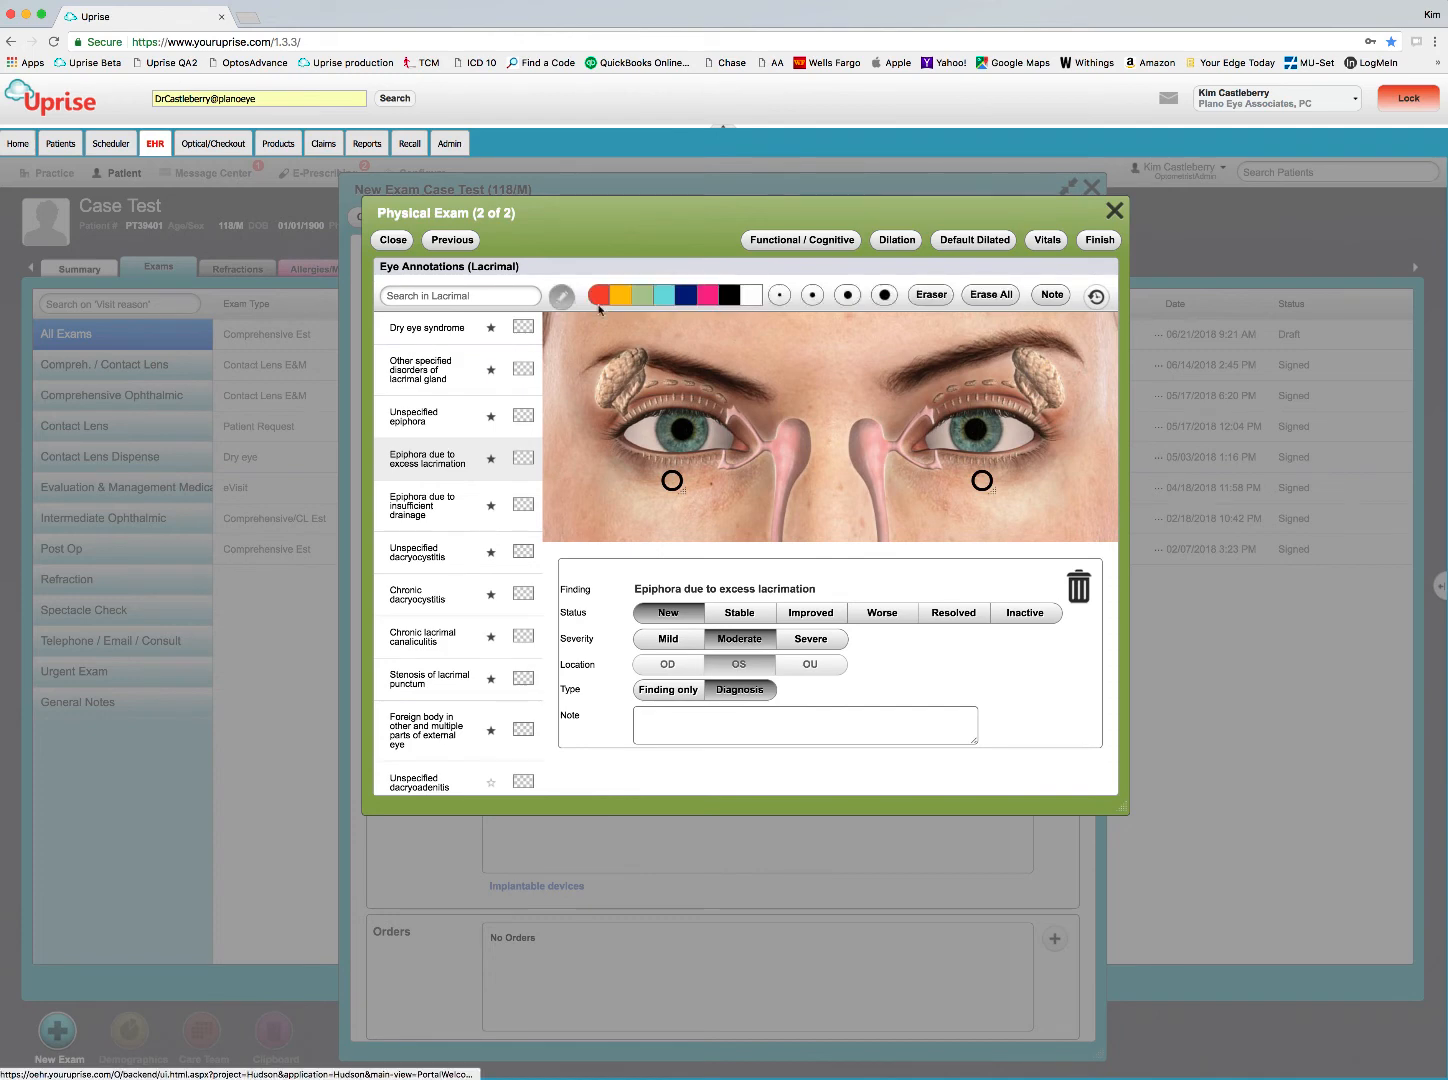
pyautogui.moveTo(621, 356)
pyautogui.mouseDown()
pyautogui.moveTo(641, 426)
pyautogui.moveTo(690, 457)
pyautogui.moveTo(763, 450)
pyautogui.moveTo(781, 474)
pyautogui.moveTo(777, 568)
pyautogui.mouseUp()
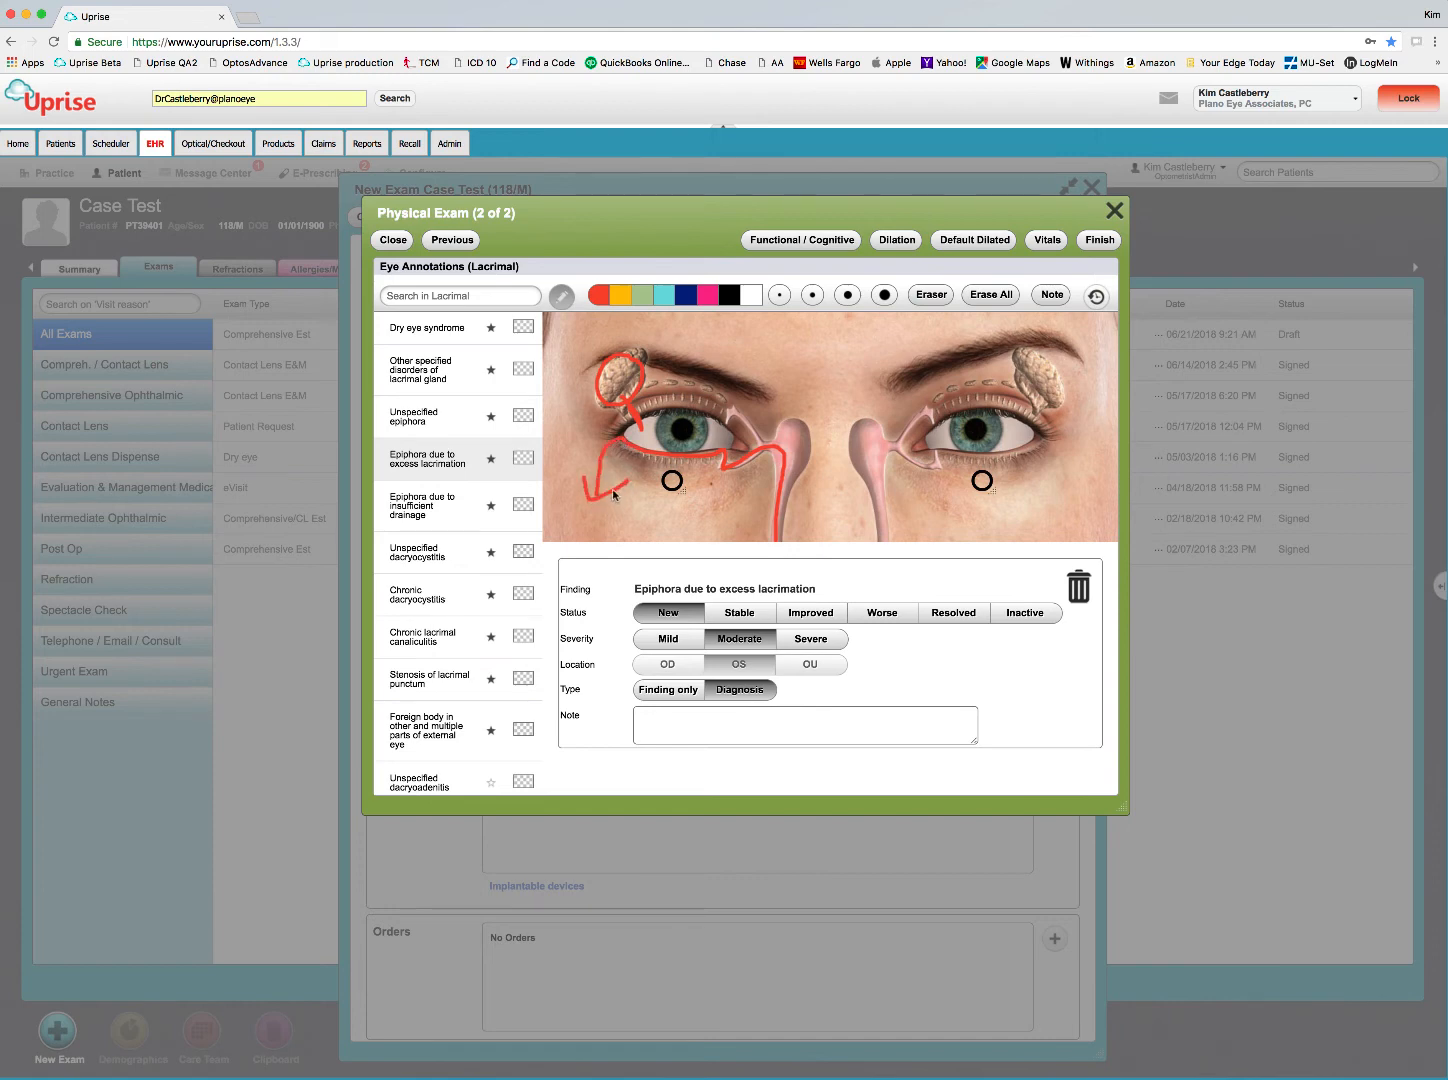
pyautogui.click(663, 294)
pyautogui.moveTo(697, 395)
pyautogui.mouseDown()
pyautogui.moveTo(676, 393)
pyautogui.moveTo(705, 400)
pyautogui.moveTo(692, 403)
pyautogui.mouseUp()
pyautogui.click(1099, 241)
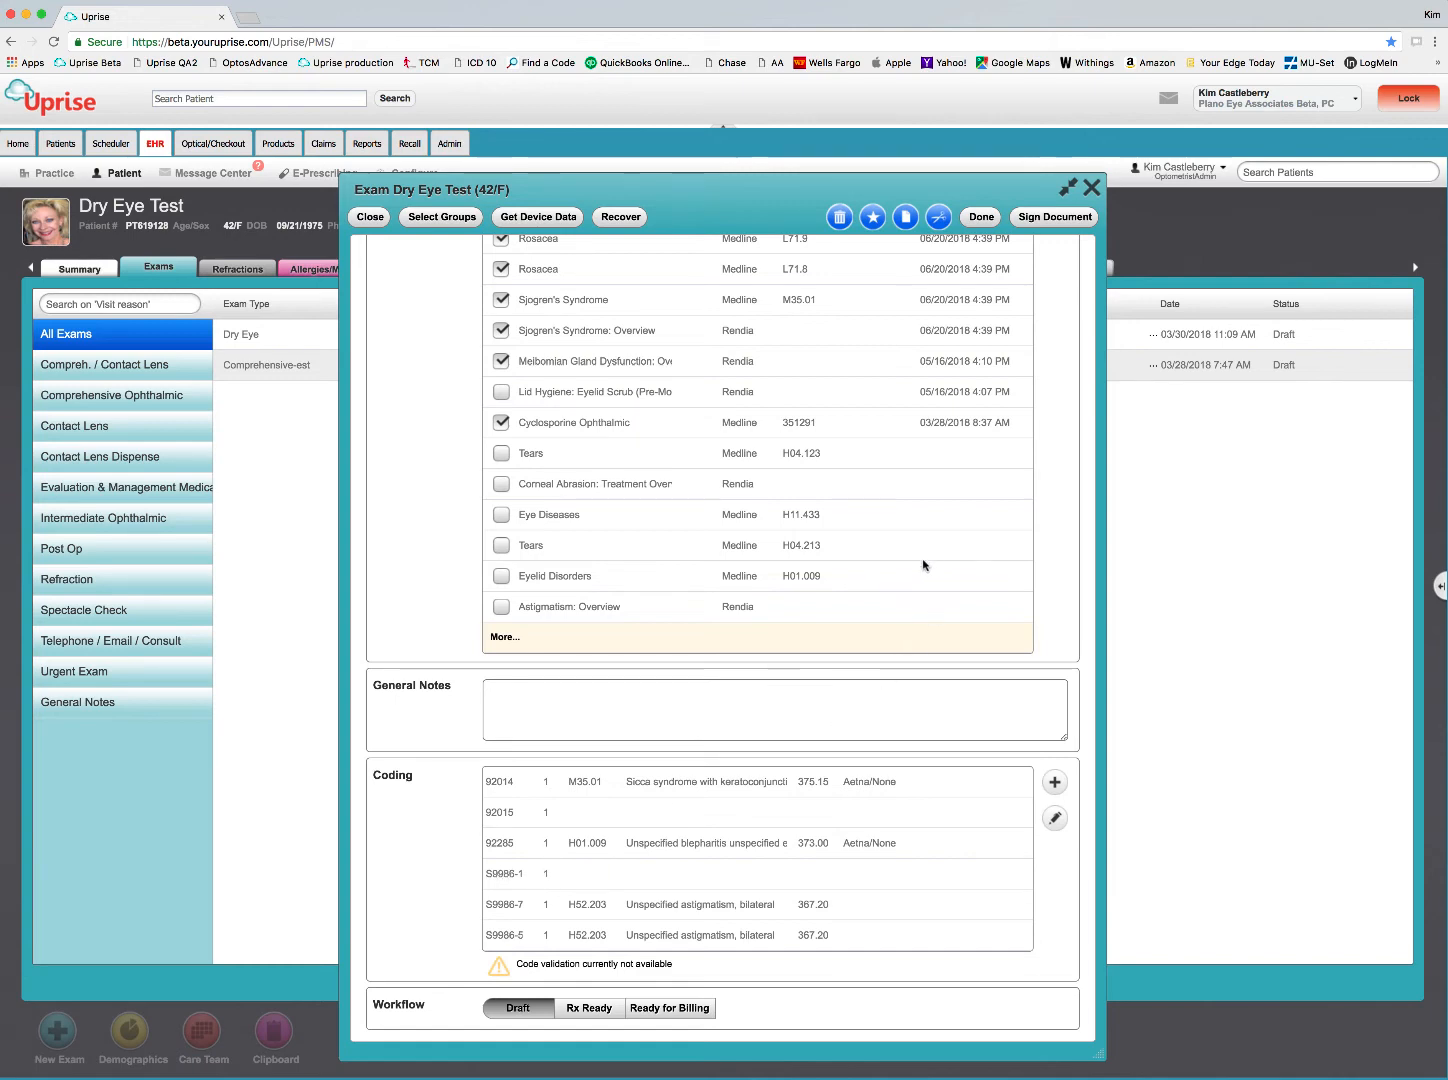
# Step: Look back over the exam from Coding up to Chief Complaint / HPI, and close it
pyautogui.scroll(5, 900, 650)
pyautogui.scroll(20, 892, 674)
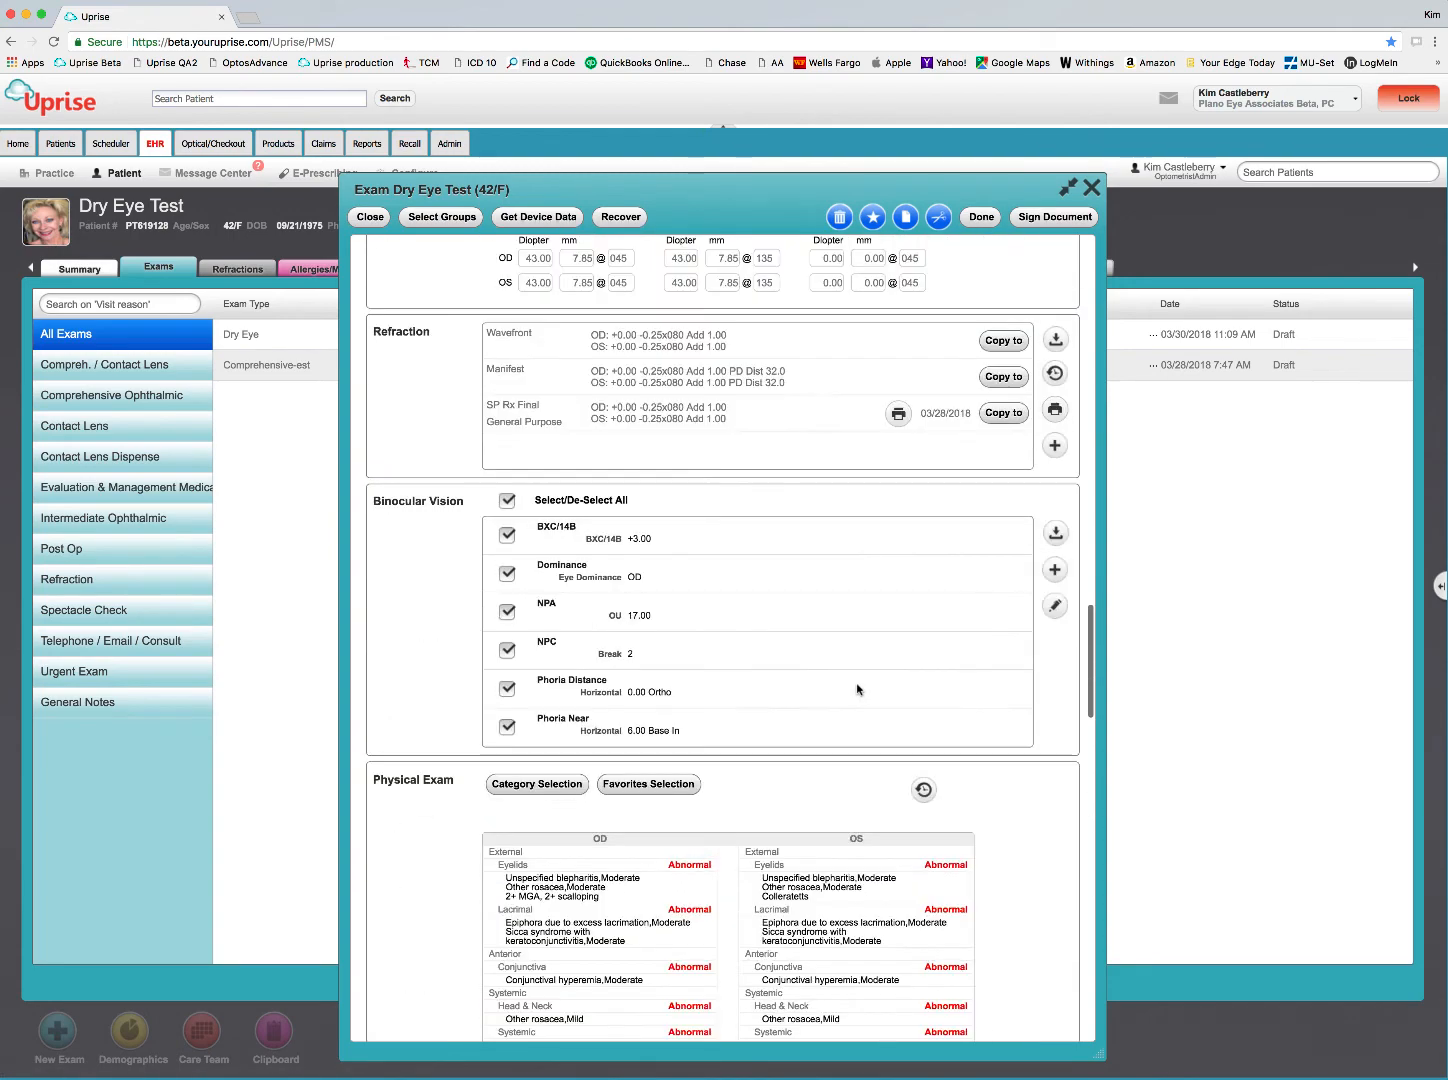
pyautogui.scroll(20, 855, 690)
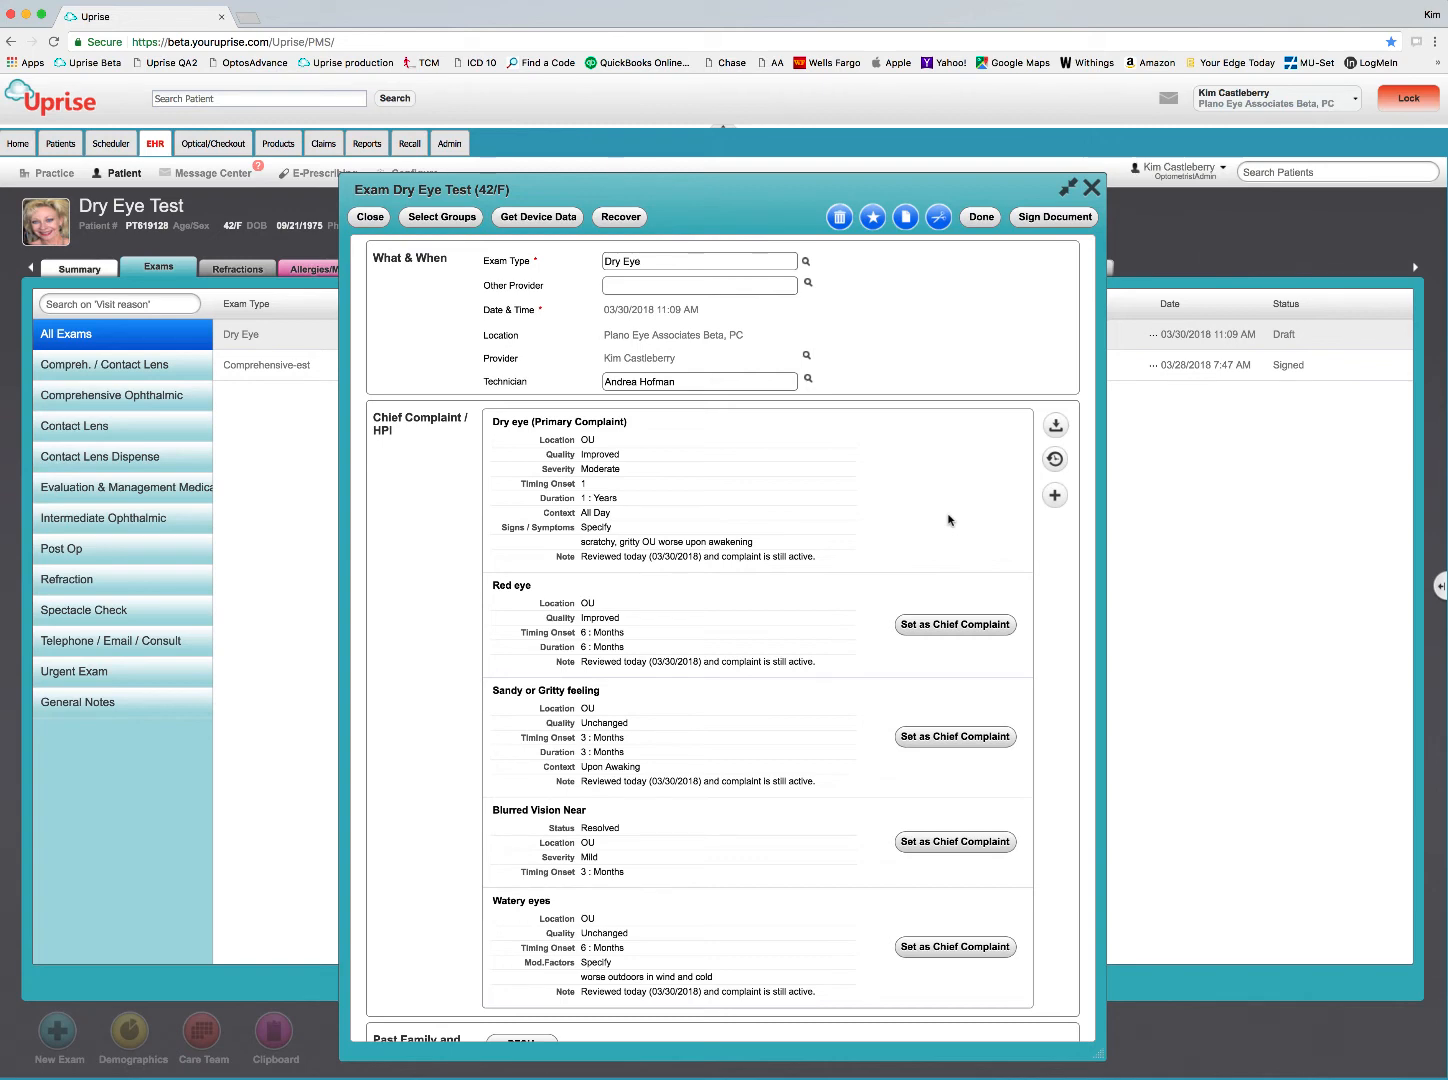
pyautogui.click(370, 217)
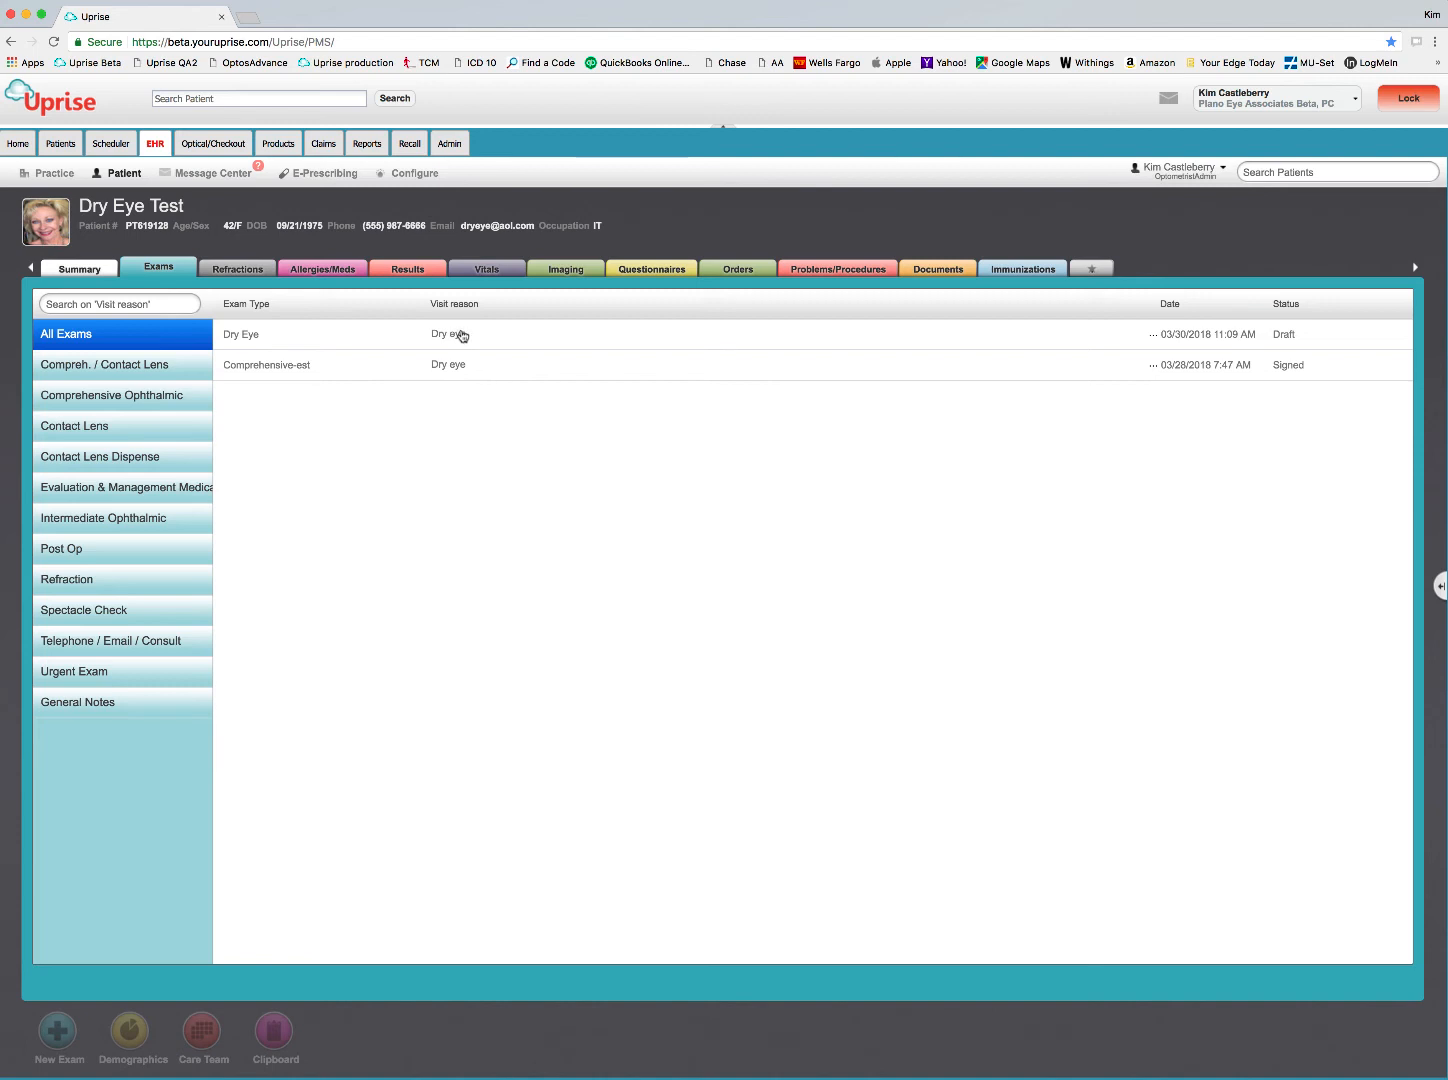
# Step: View the Plan / Treatments of the H01.009 Unspecified blepharitis problem in the patient's problem list, and close the problem
pyautogui.click(840, 268)
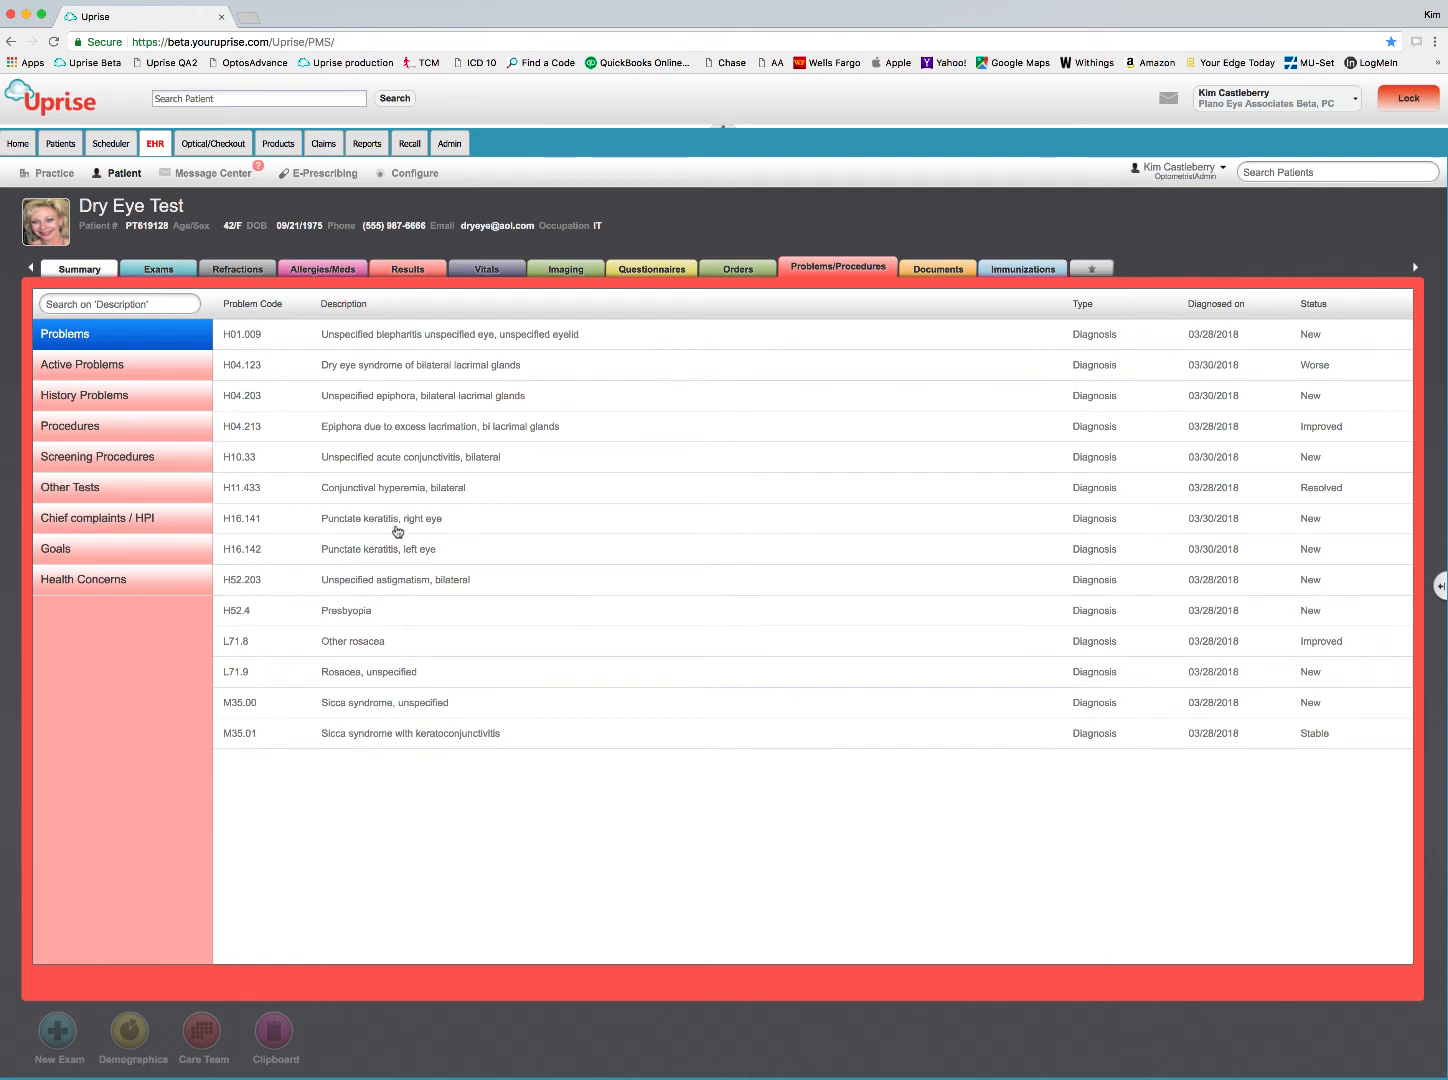
pyautogui.click(424, 340)
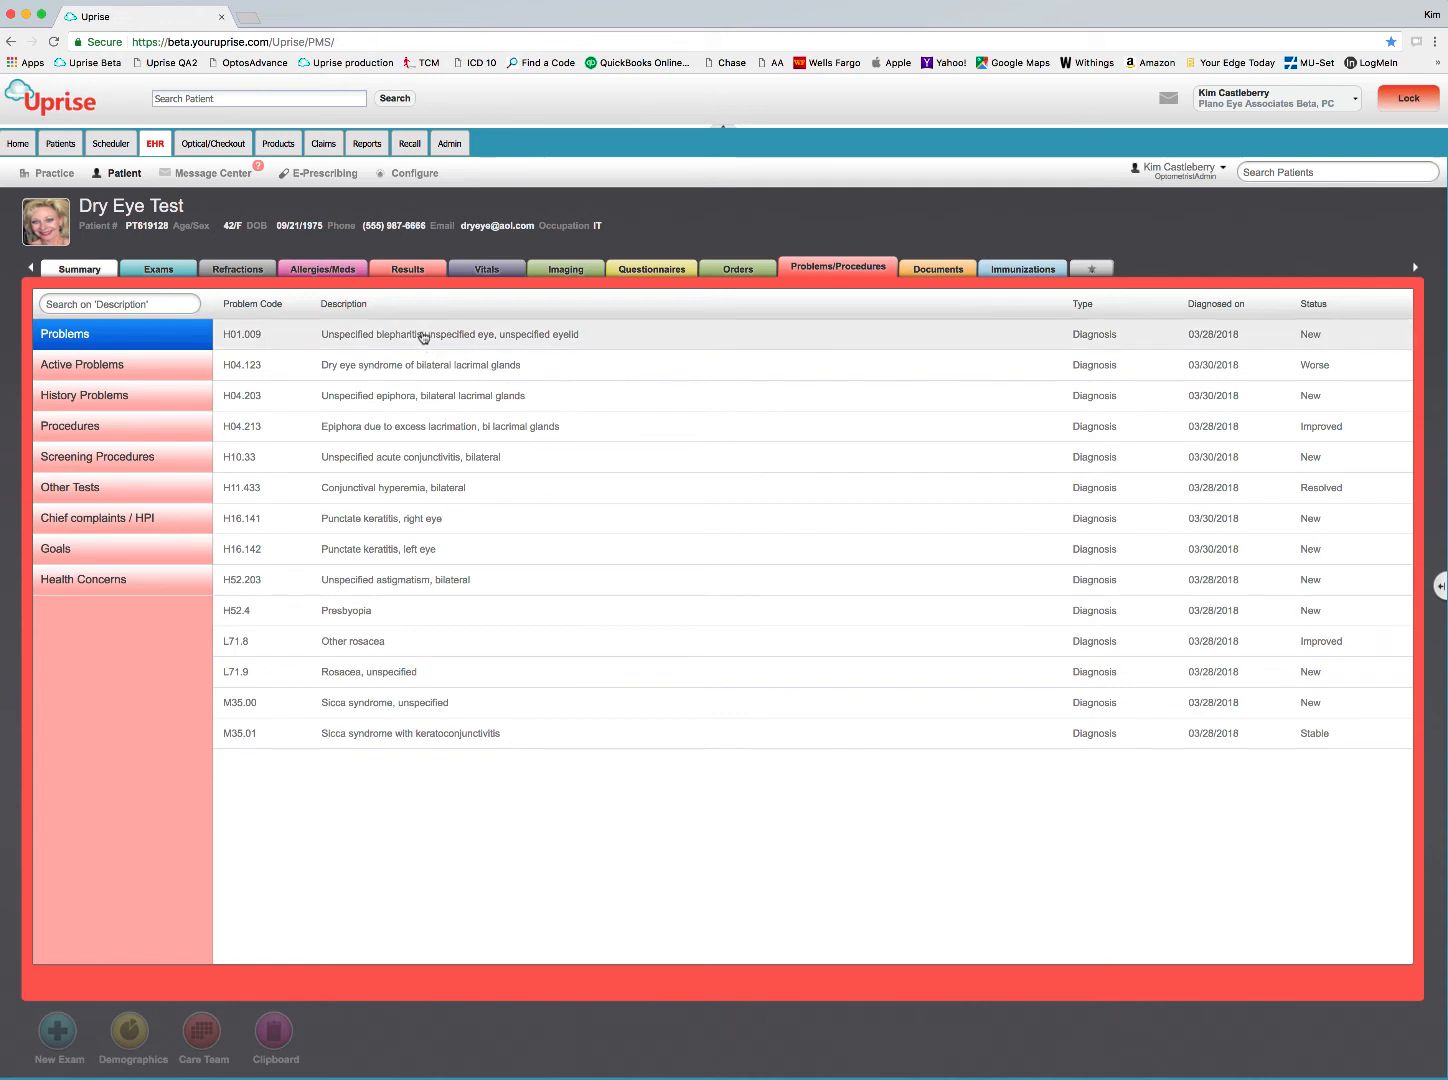
pyautogui.scroll(-3, 613, 807)
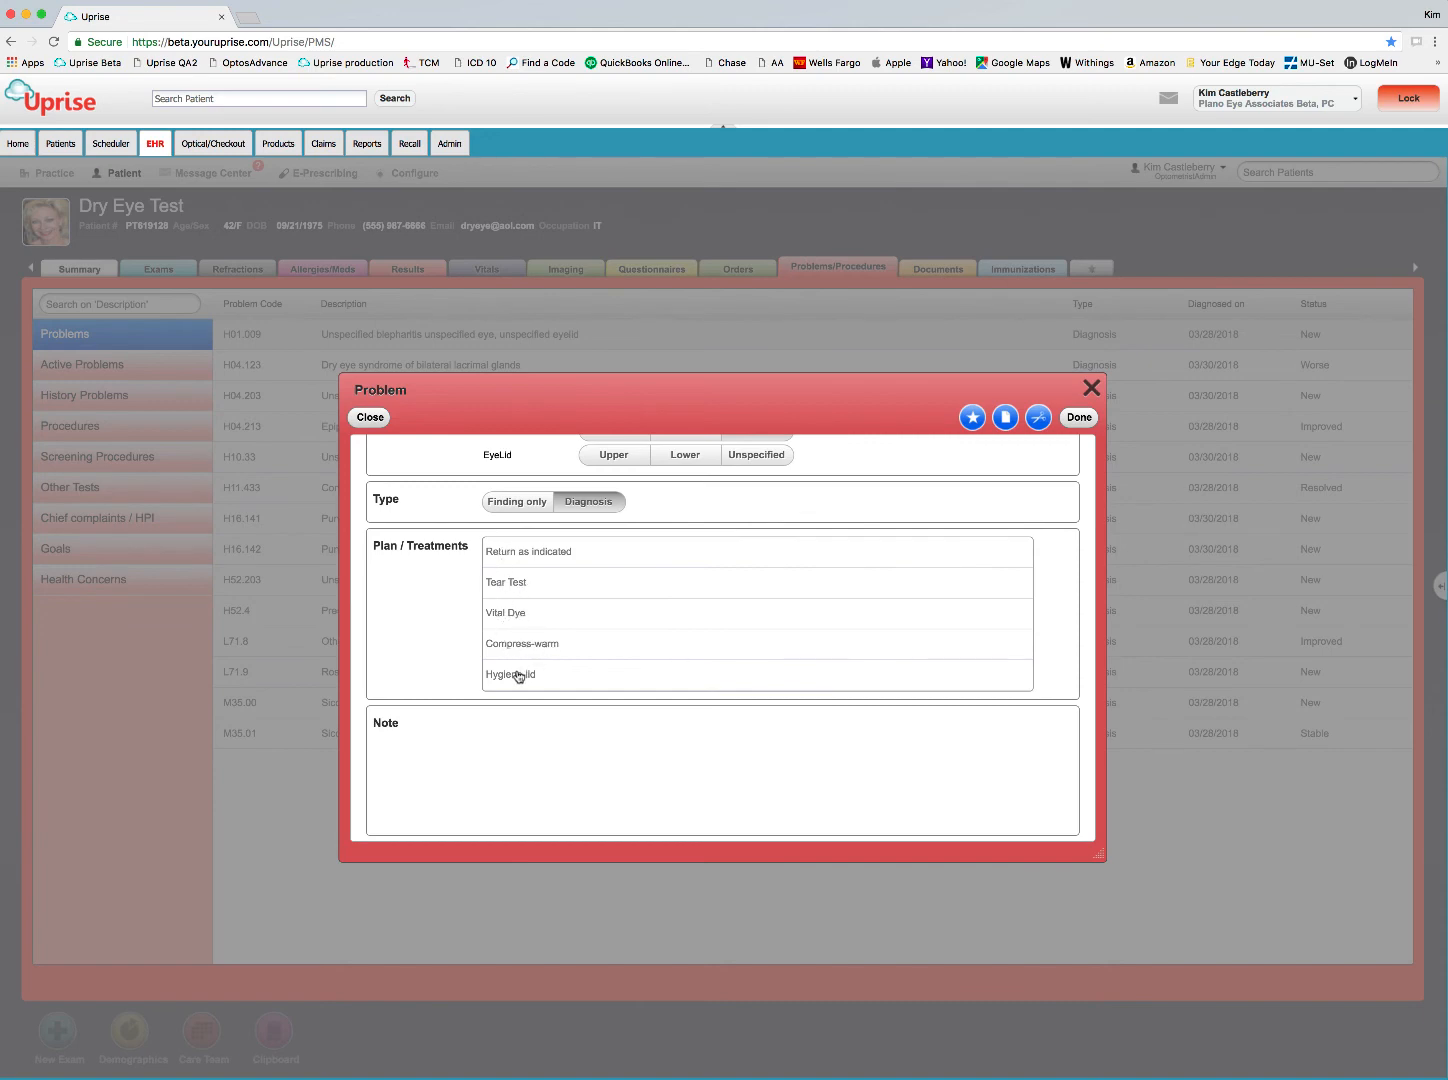
pyautogui.click(367, 419)
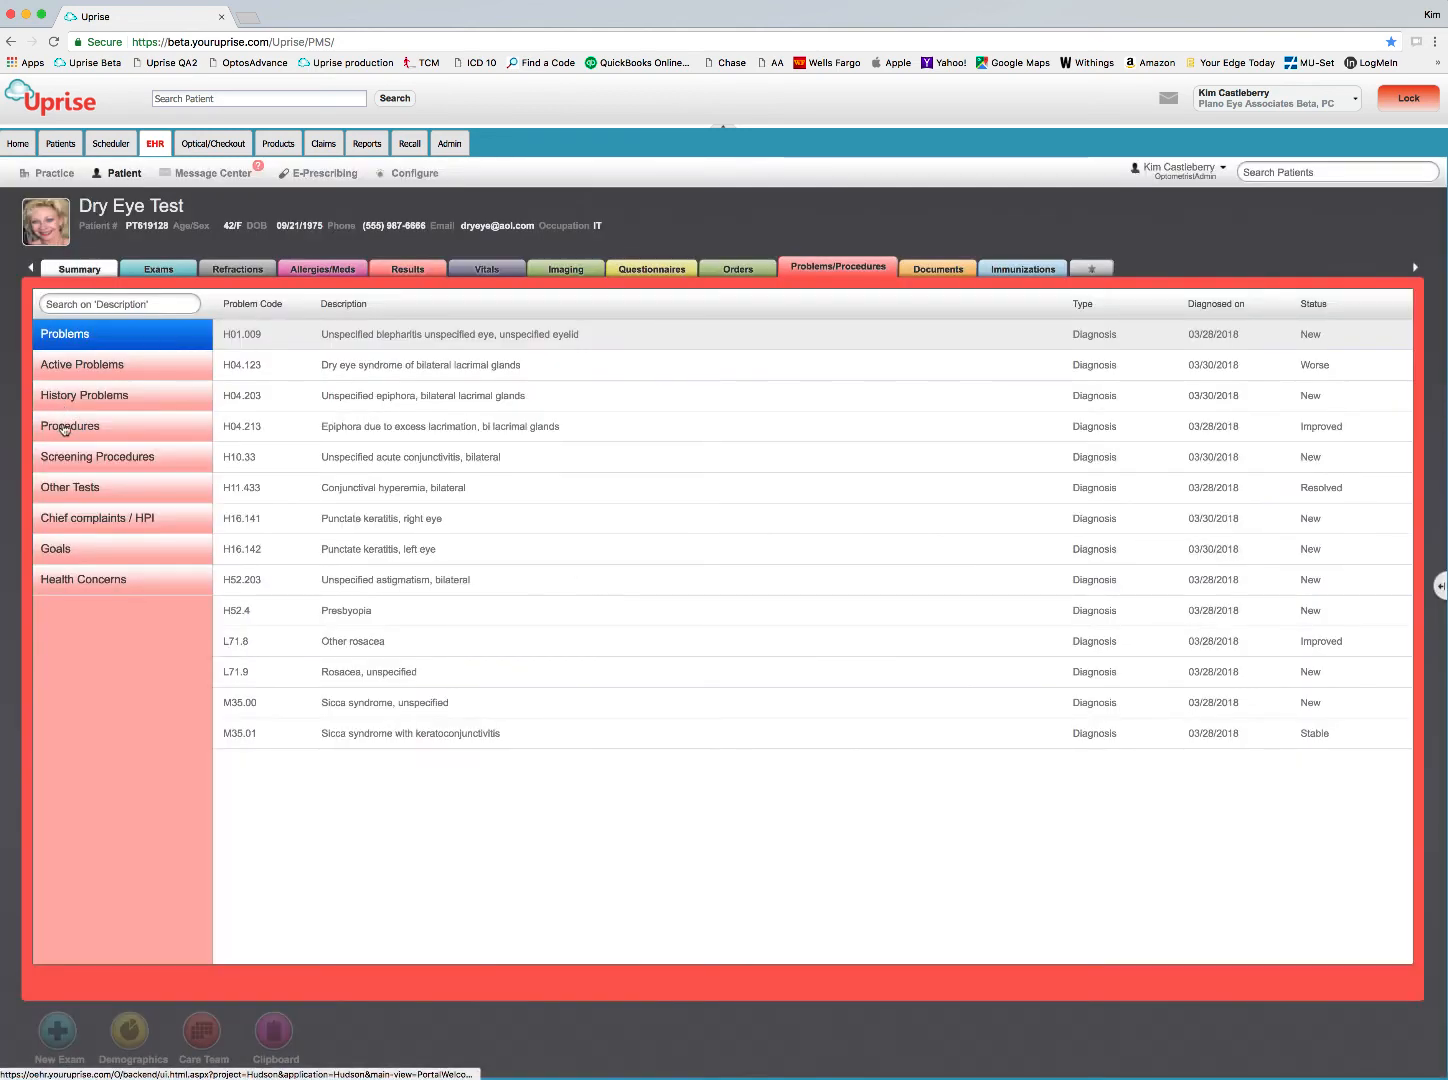
# Step: View the patient's Screening Procedures, Other Tests and Procedures records
pyautogui.click(68, 461)
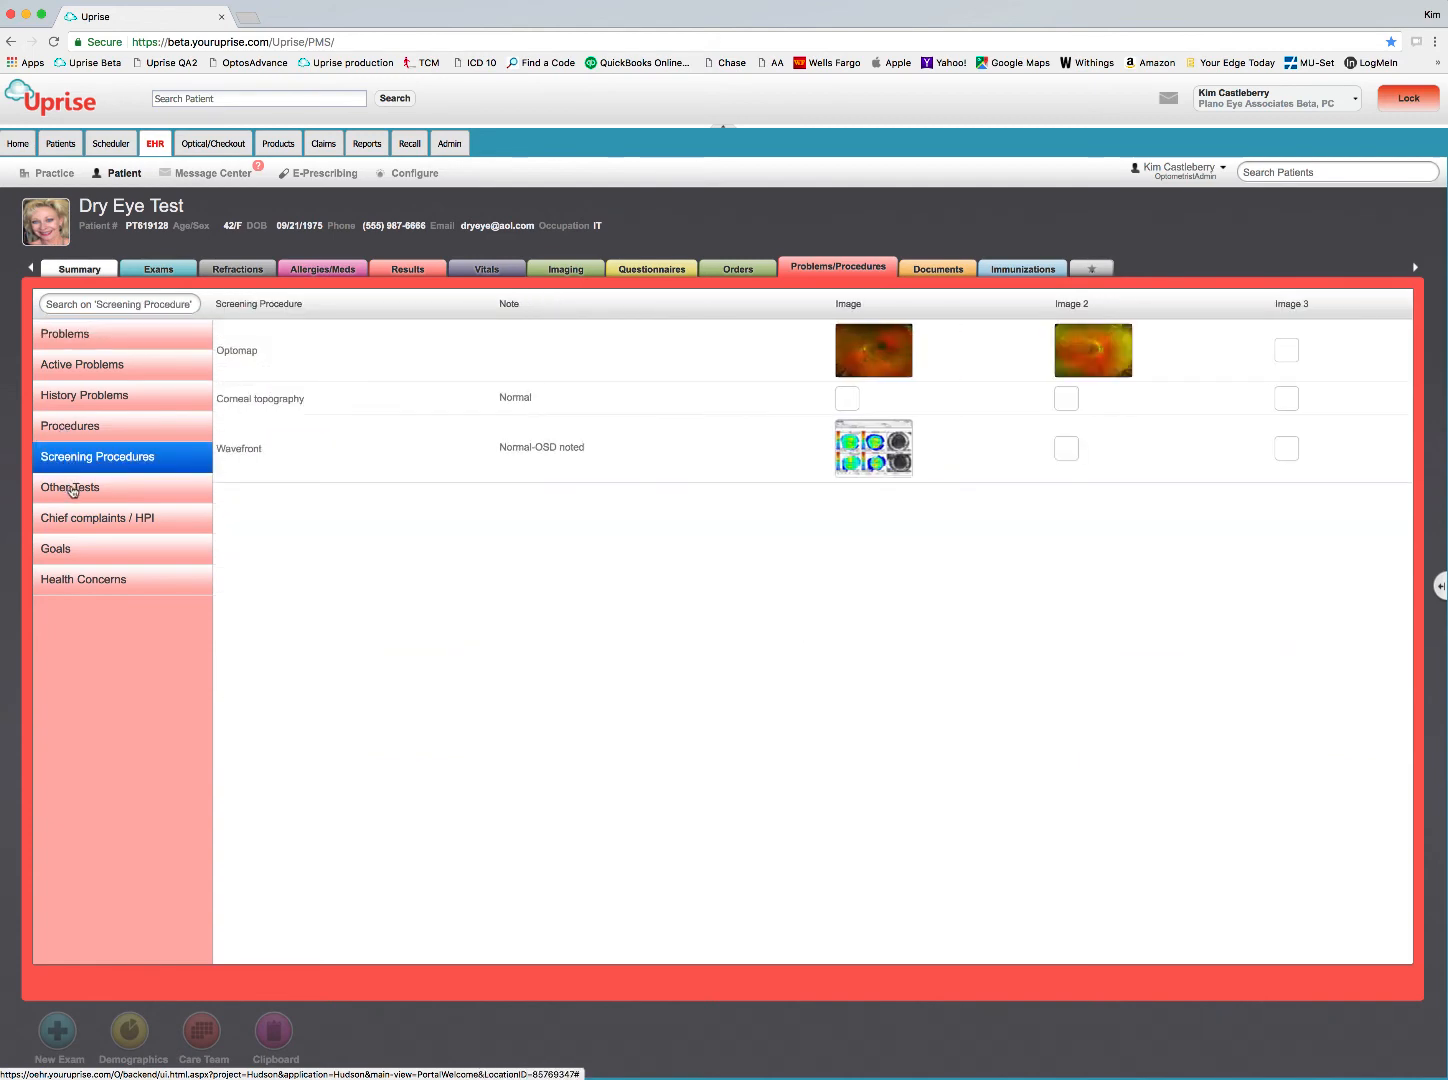
pyautogui.click(72, 489)
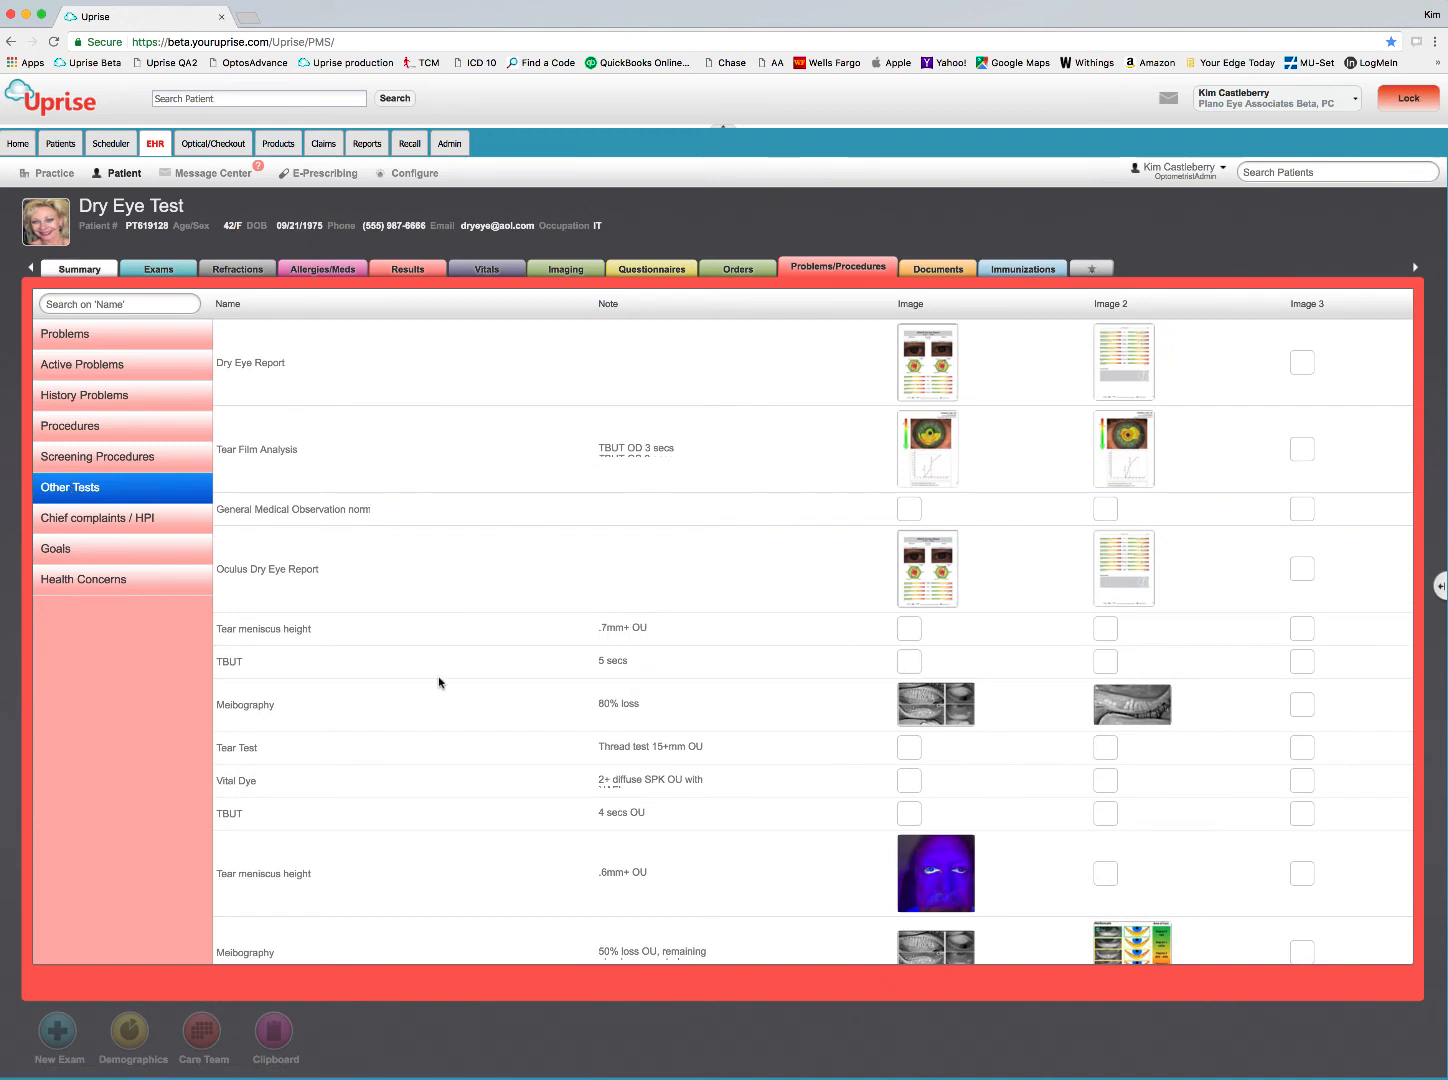
pyautogui.click(81, 424)
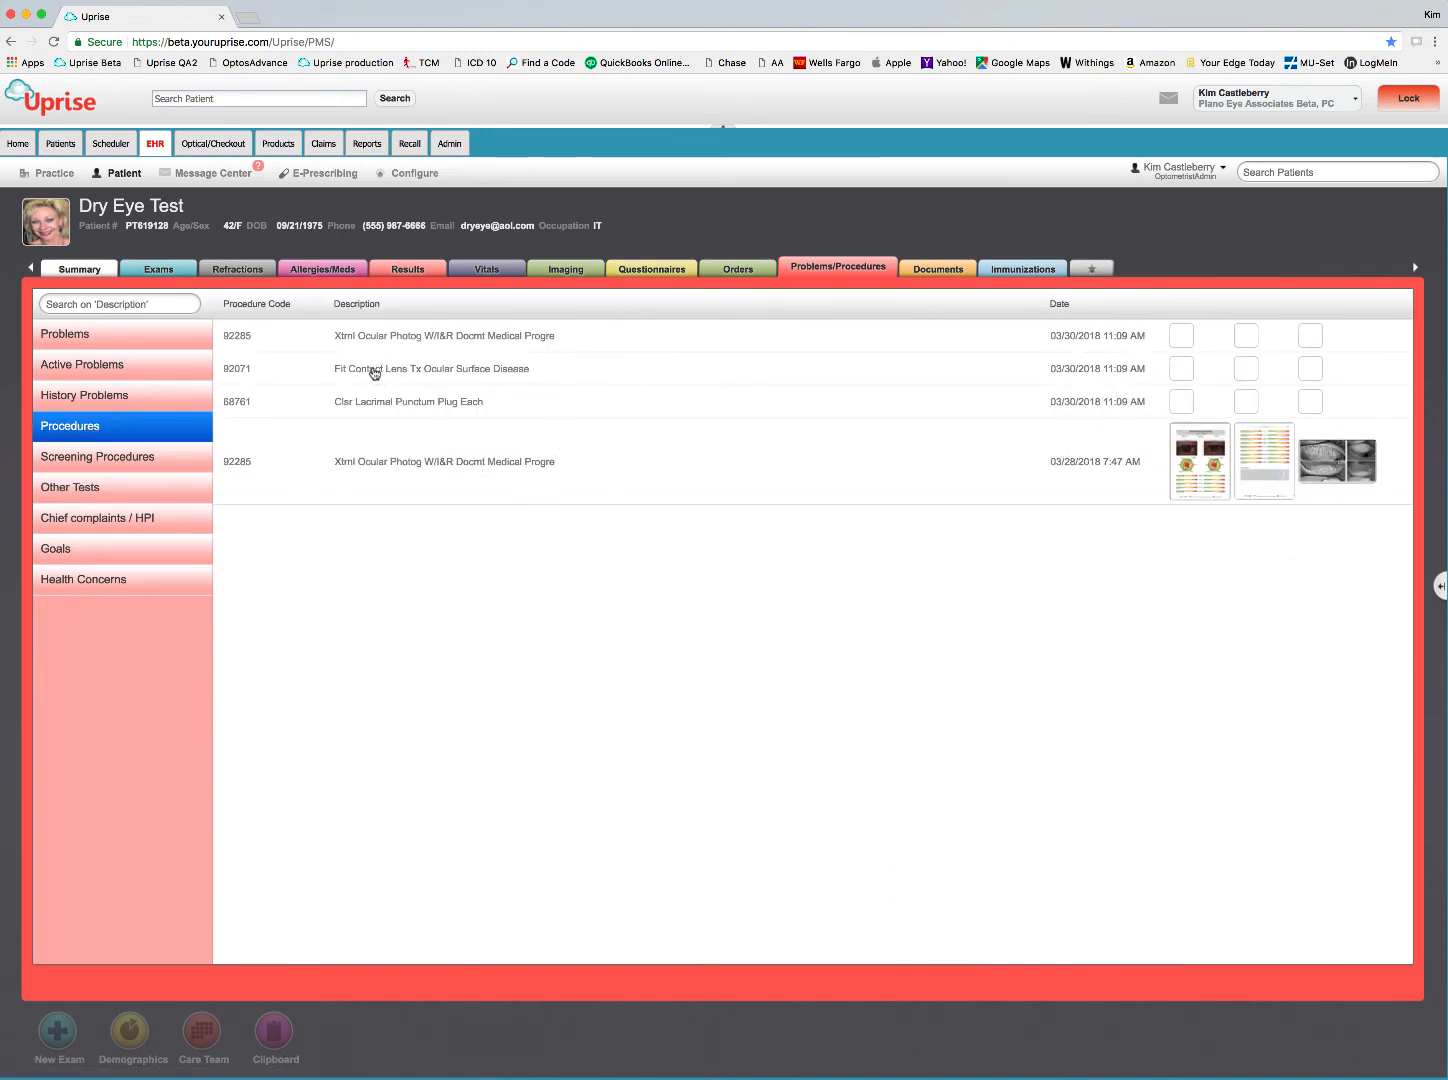
# Step: Reopen the 03/30/2018 Dry Eye exam, view which groups it includes, and cancel the group selection
pyautogui.click(170, 272)
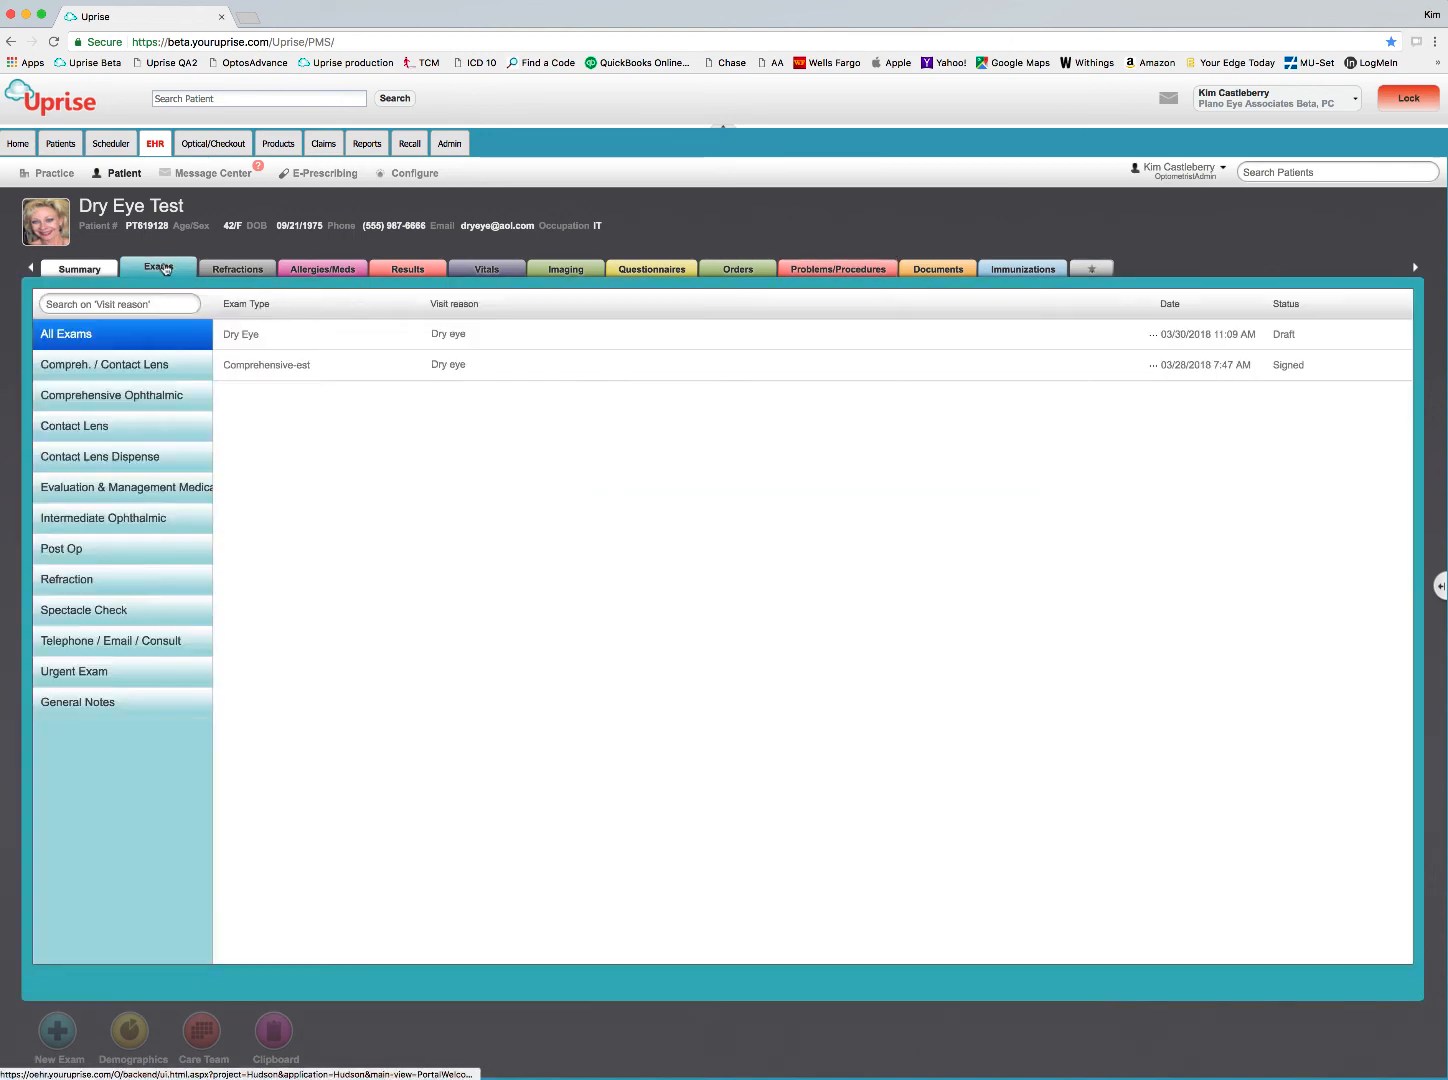
pyautogui.click(459, 334)
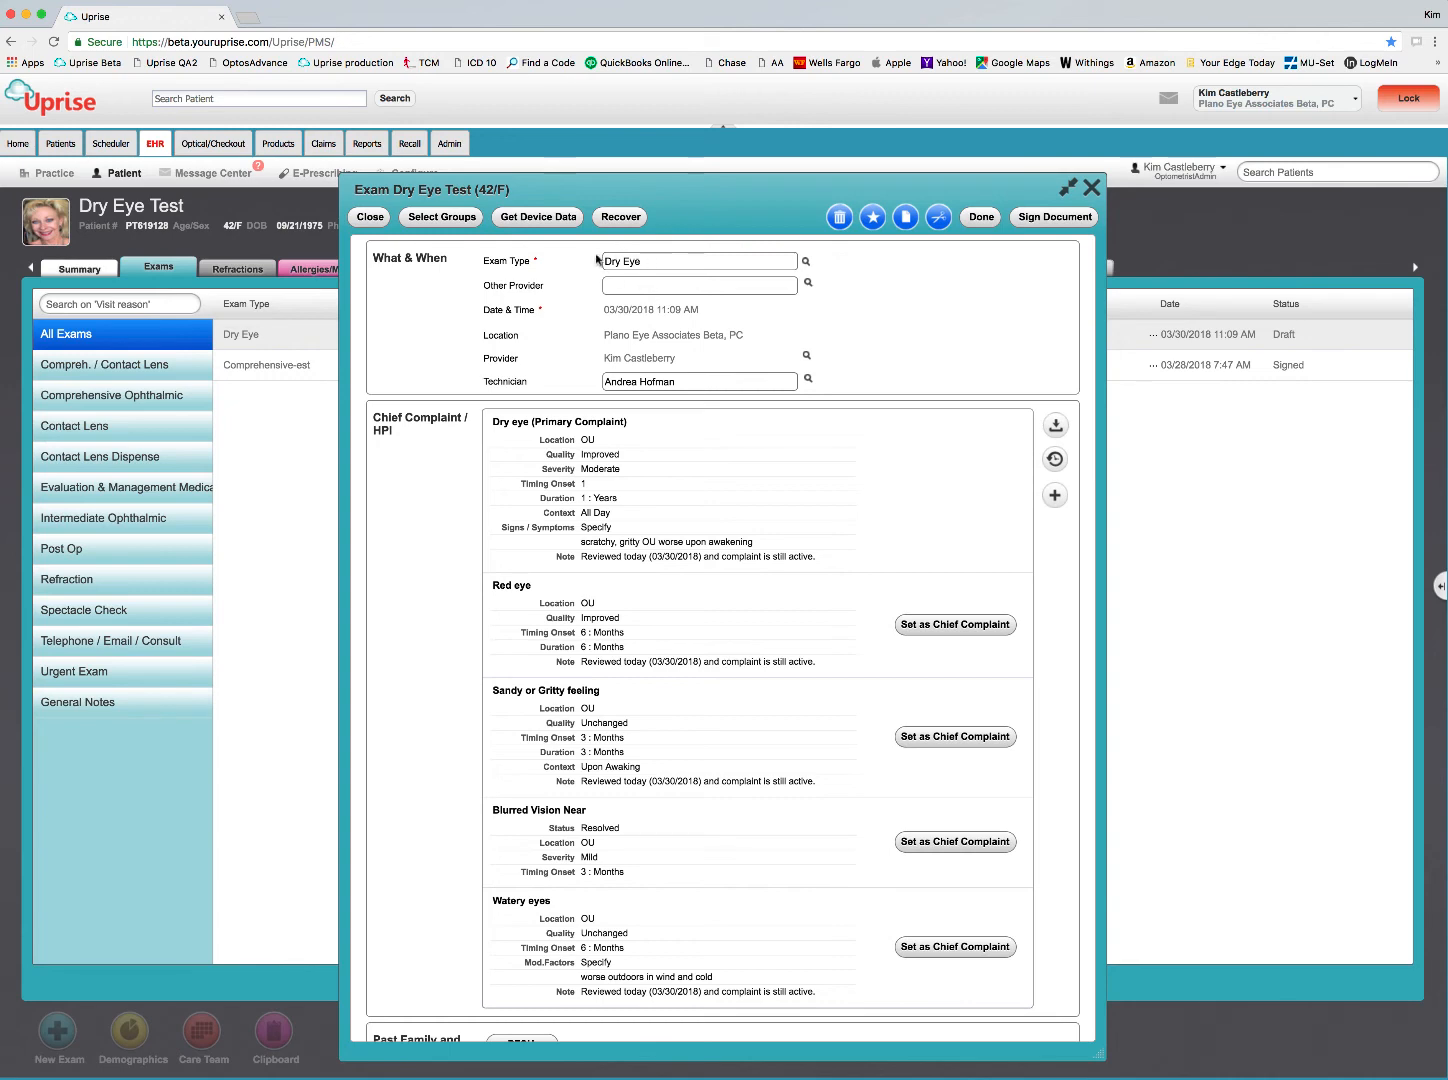
pyautogui.click(442, 216)
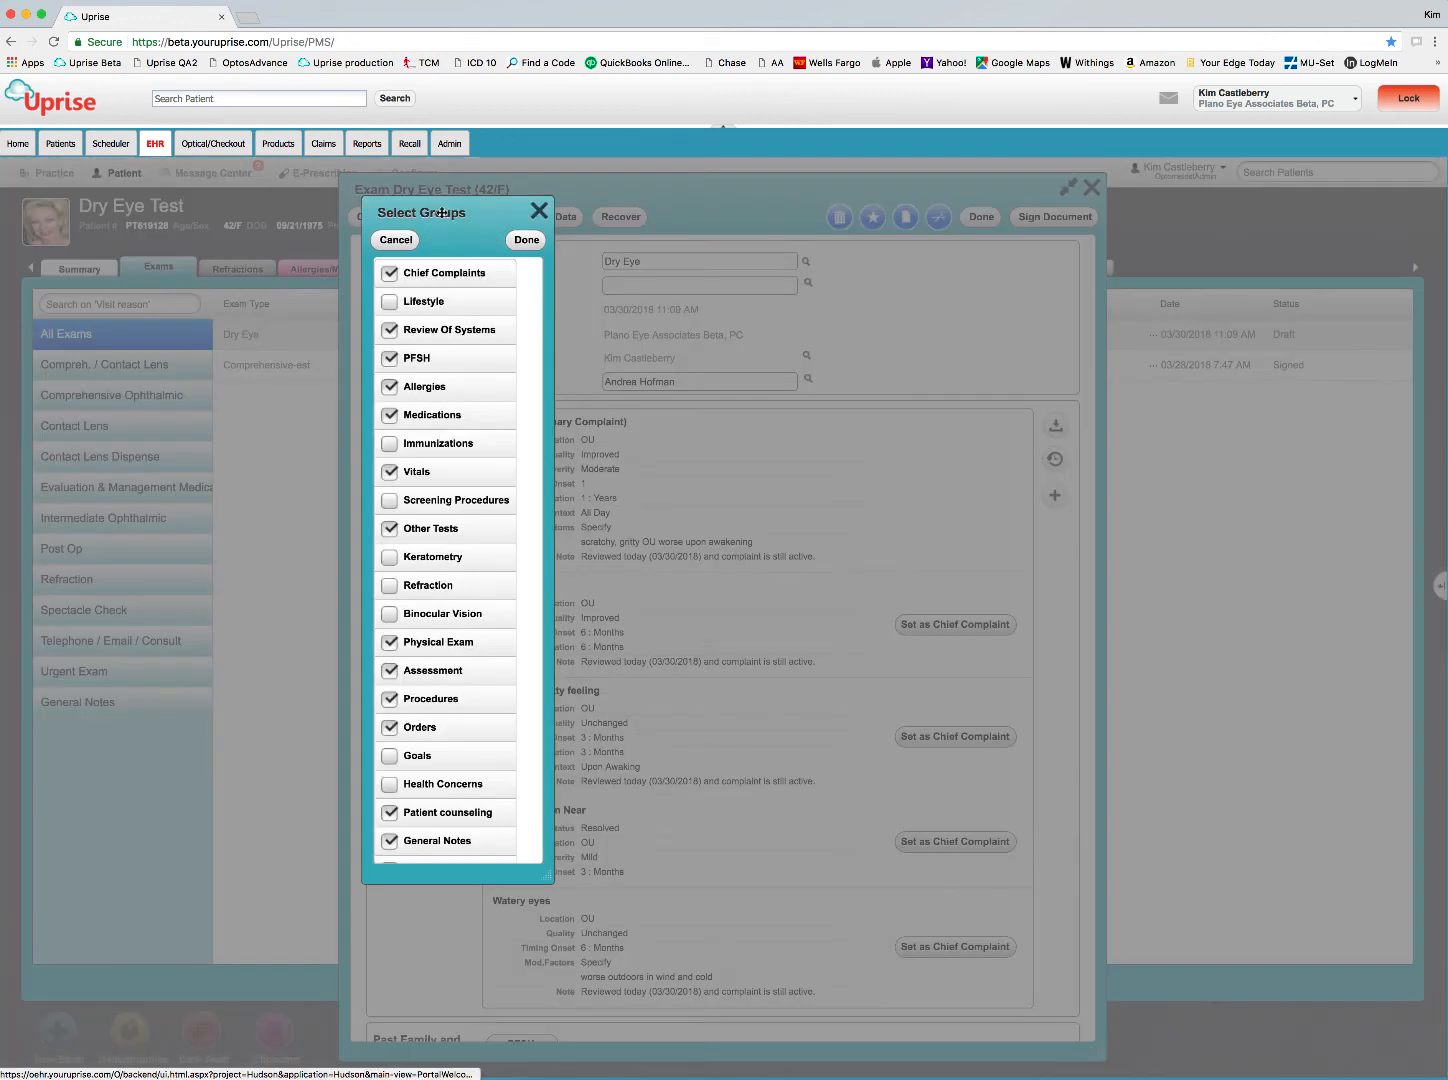
pyautogui.click(396, 240)
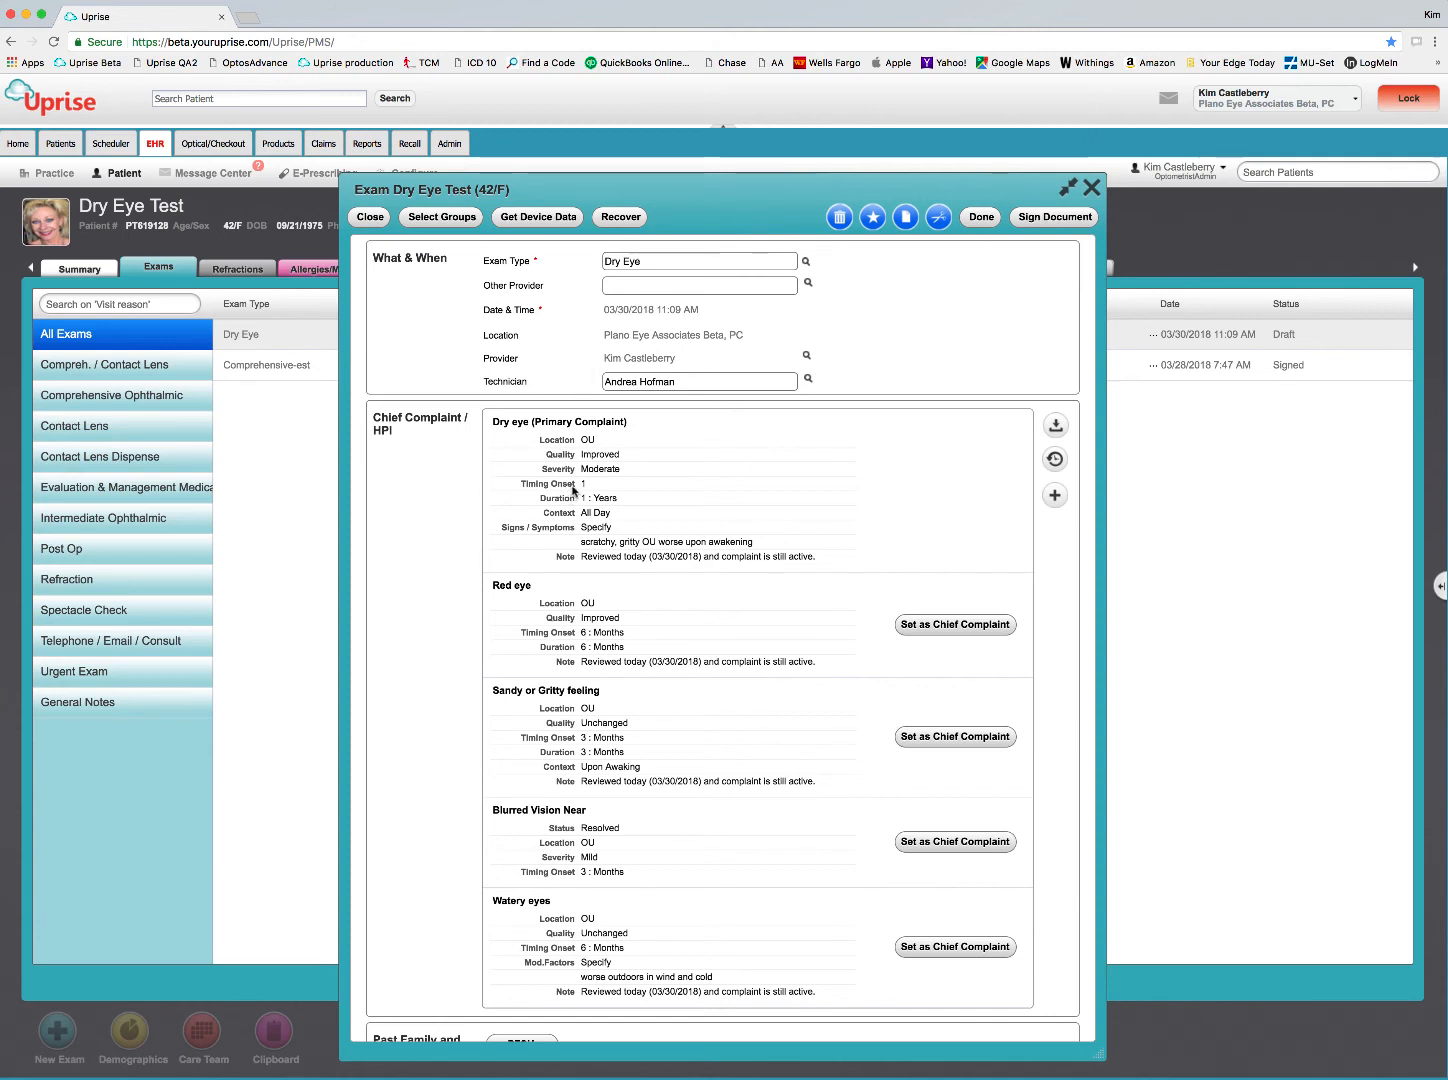
# Step: View the chief complaints relevant to this visit and the primary Dry eye complaint's details, closing each one
pyautogui.click(1056, 460)
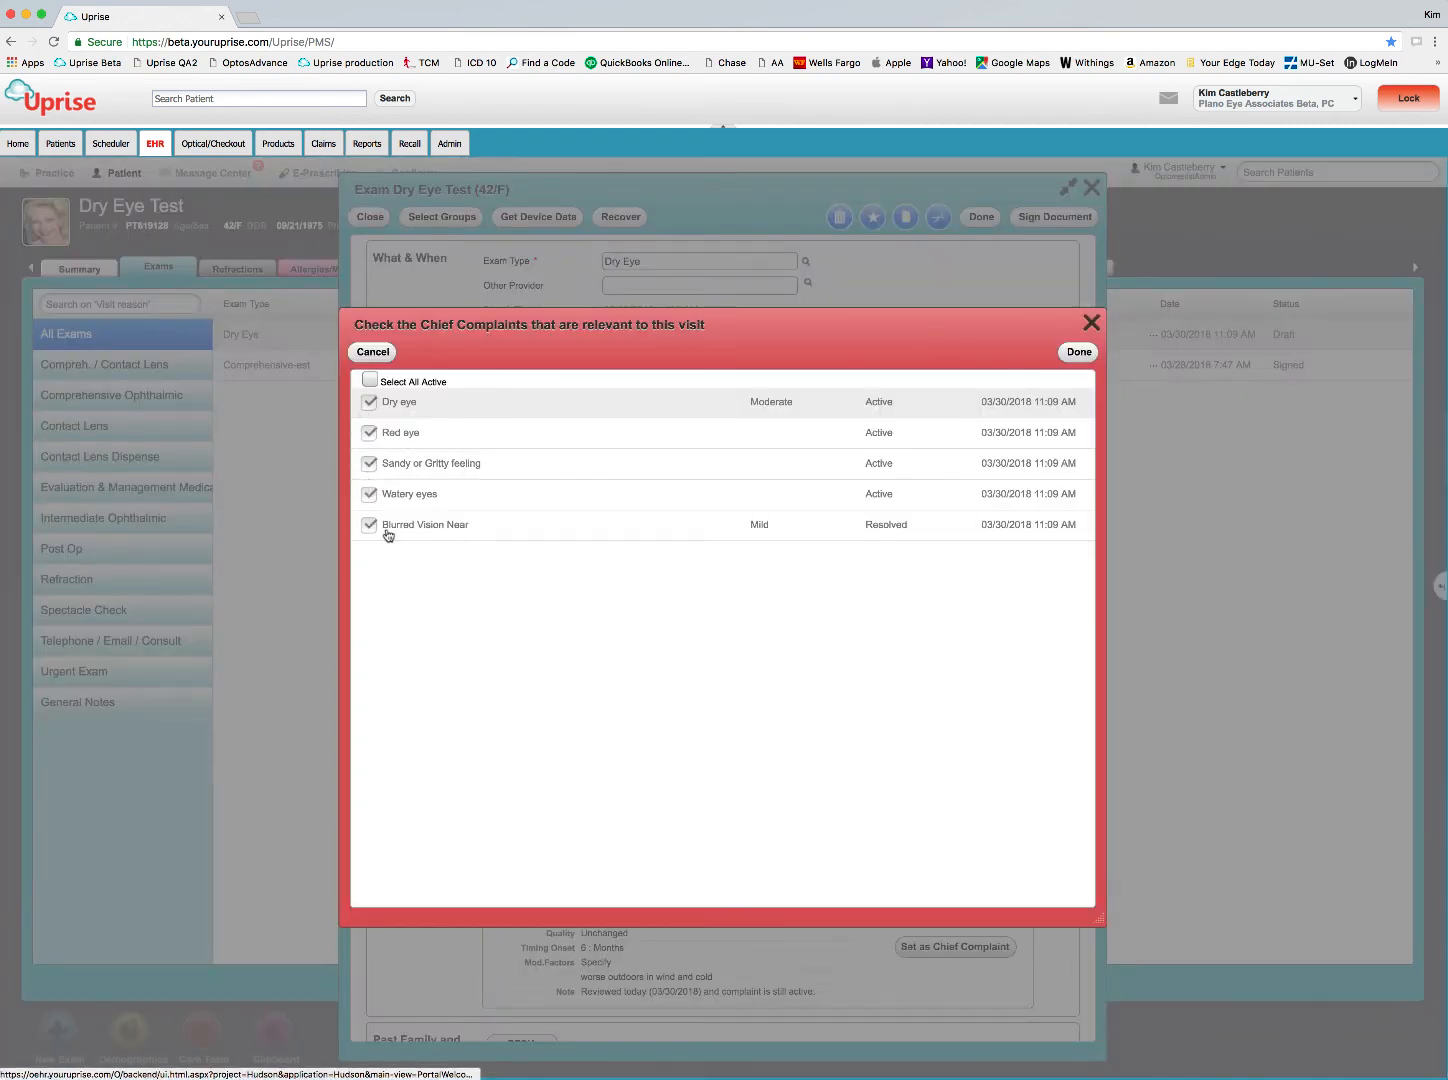
pyautogui.click(1078, 353)
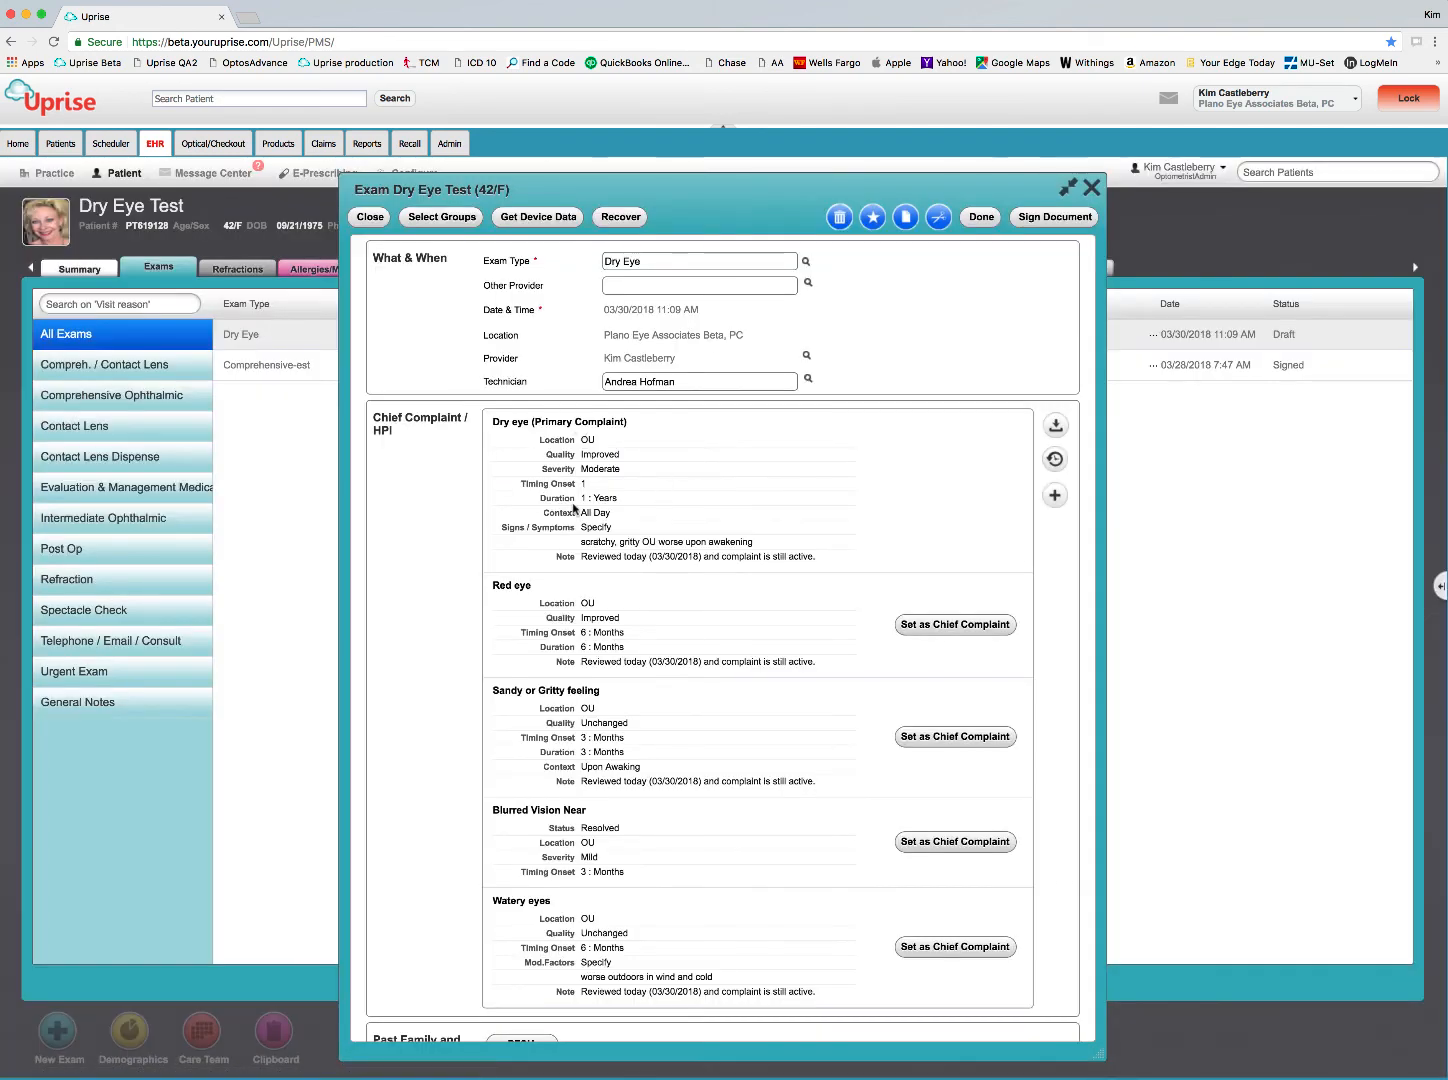
pyautogui.click(560, 471)
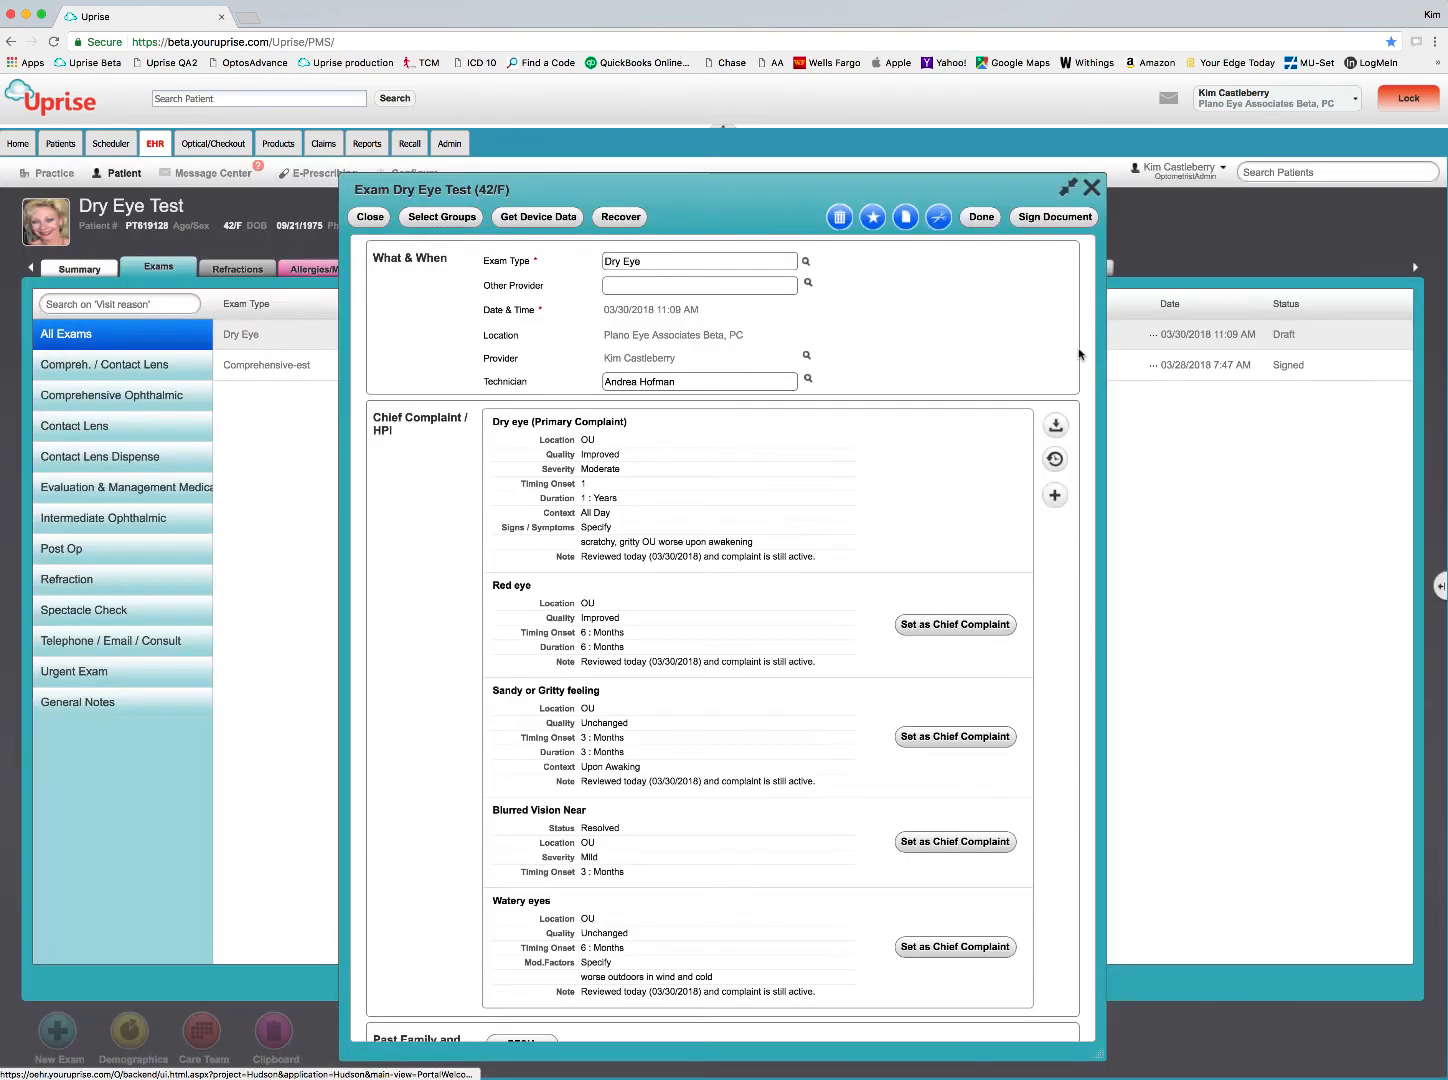
pyautogui.click(1078, 352)
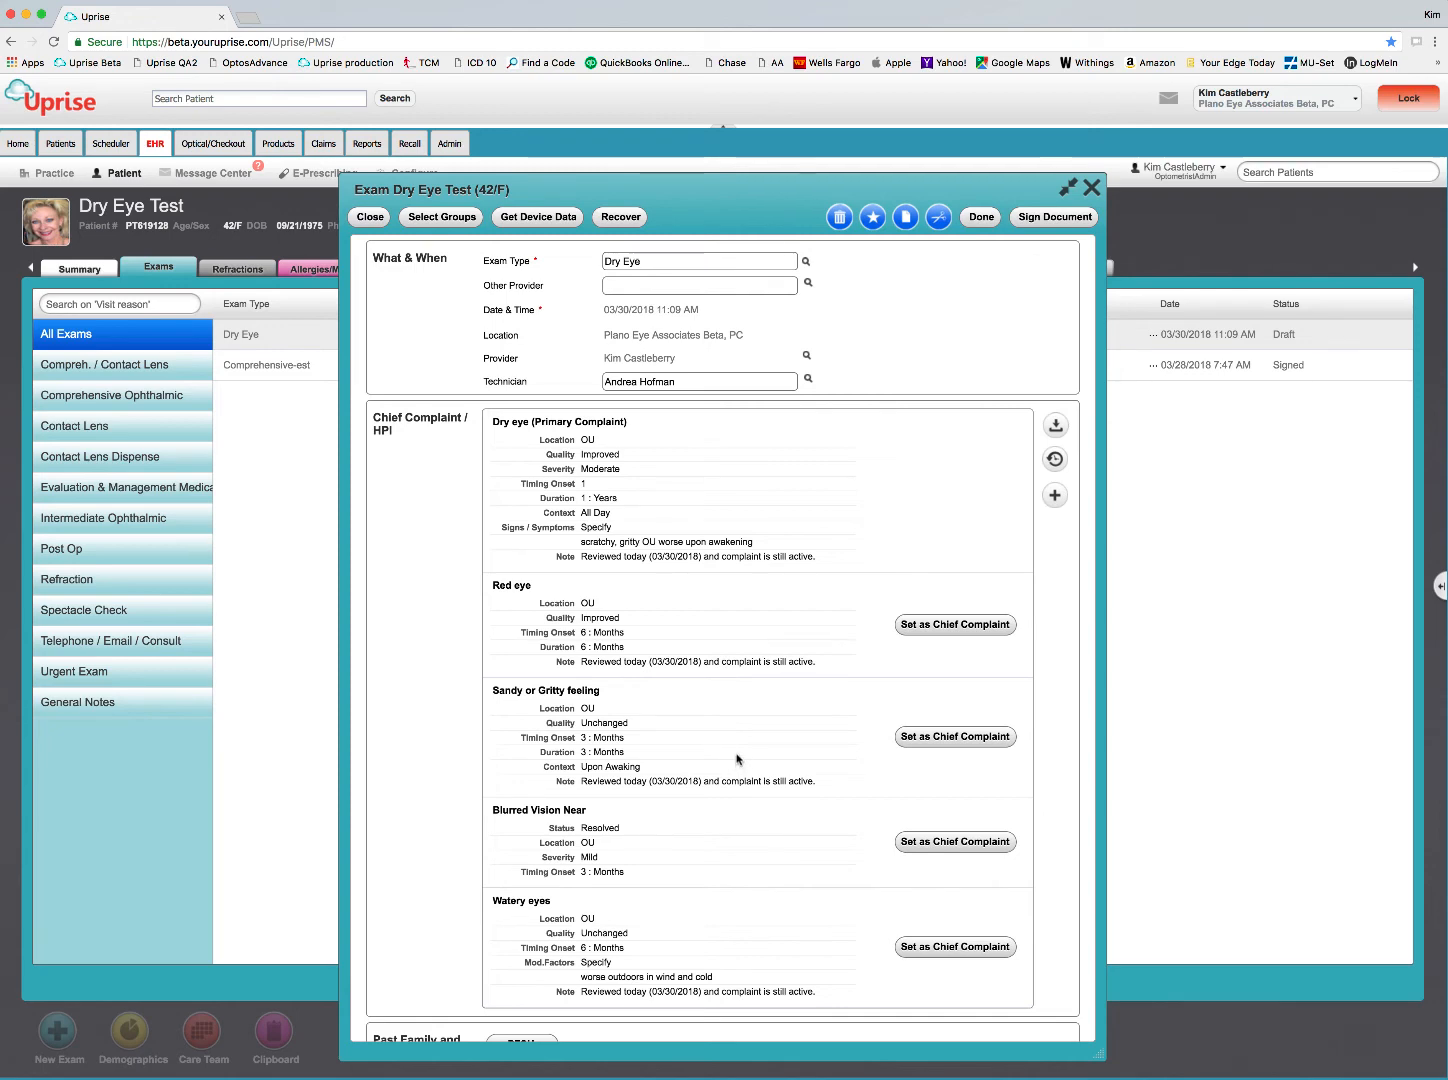
# Step: In the exam's Review of Systems, mark Ears / Nose / Mouth / Throat as Abnormal and Pertinent
pyautogui.scroll(-5, 766, 762)
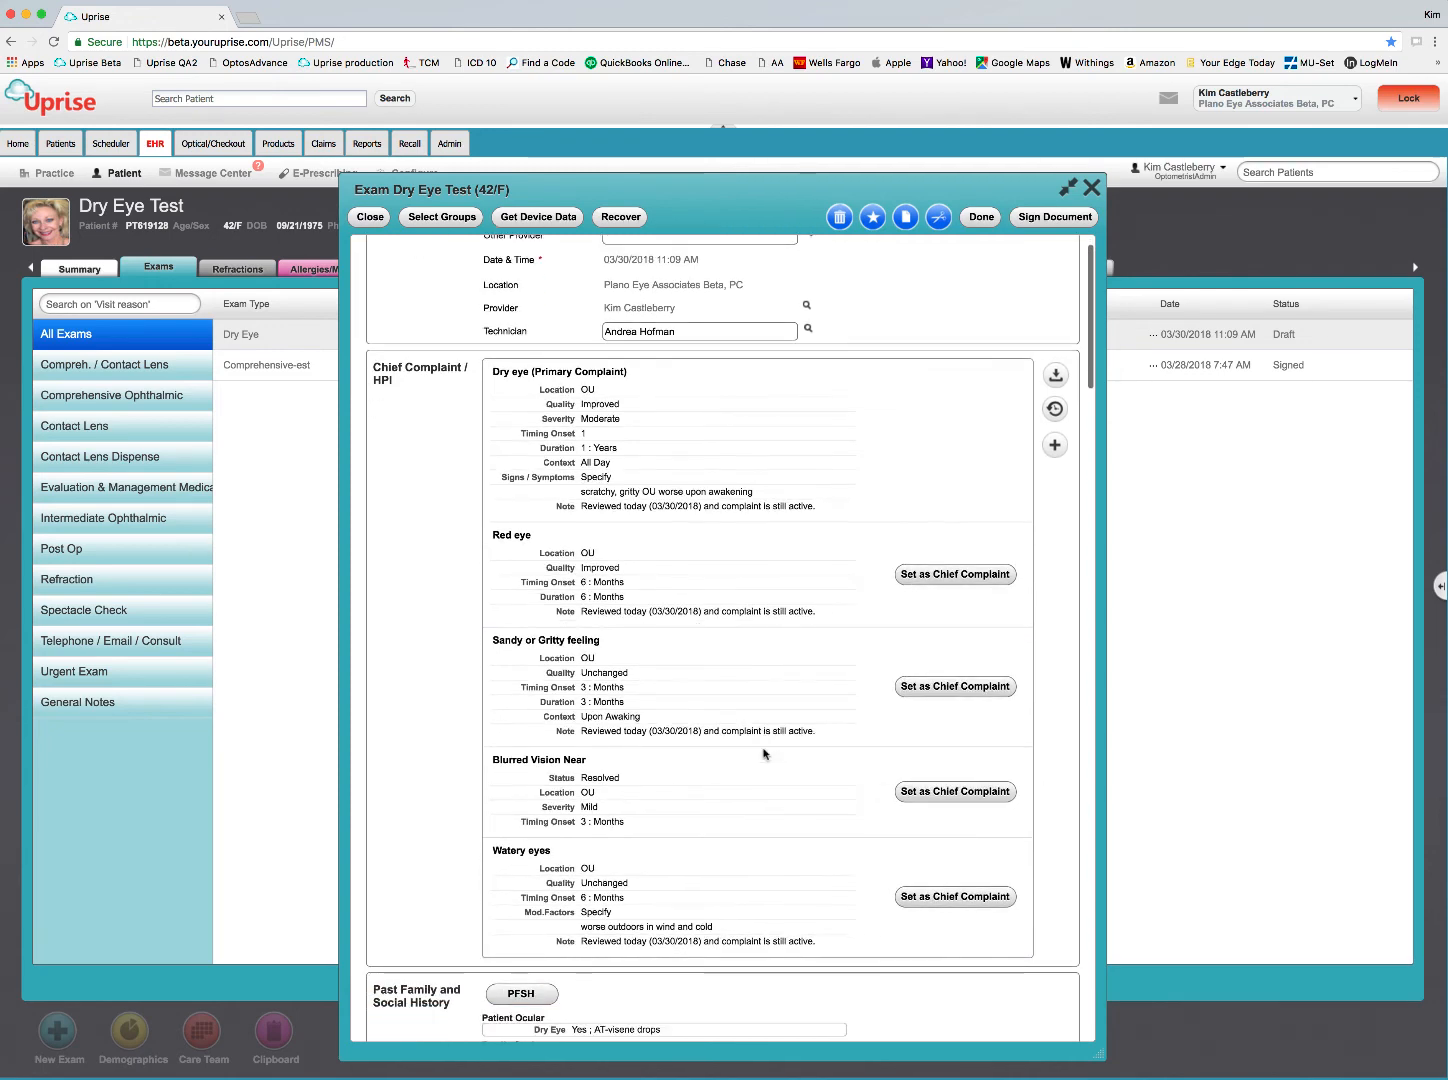
pyautogui.scroll(-9, 760, 752)
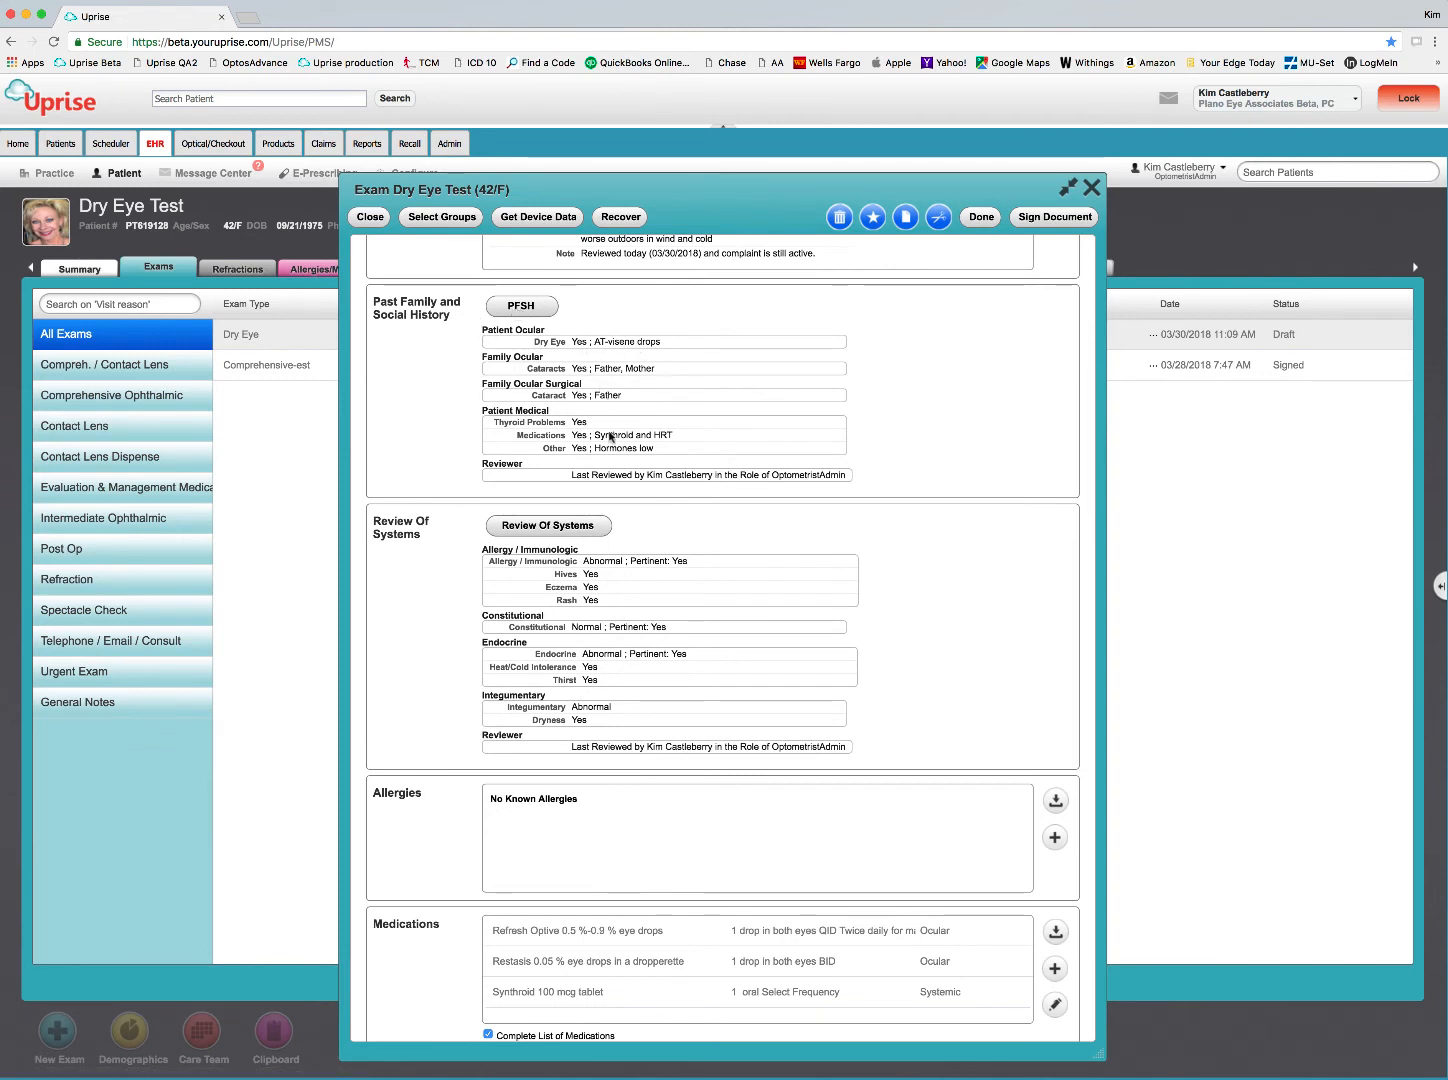
pyautogui.click(566, 527)
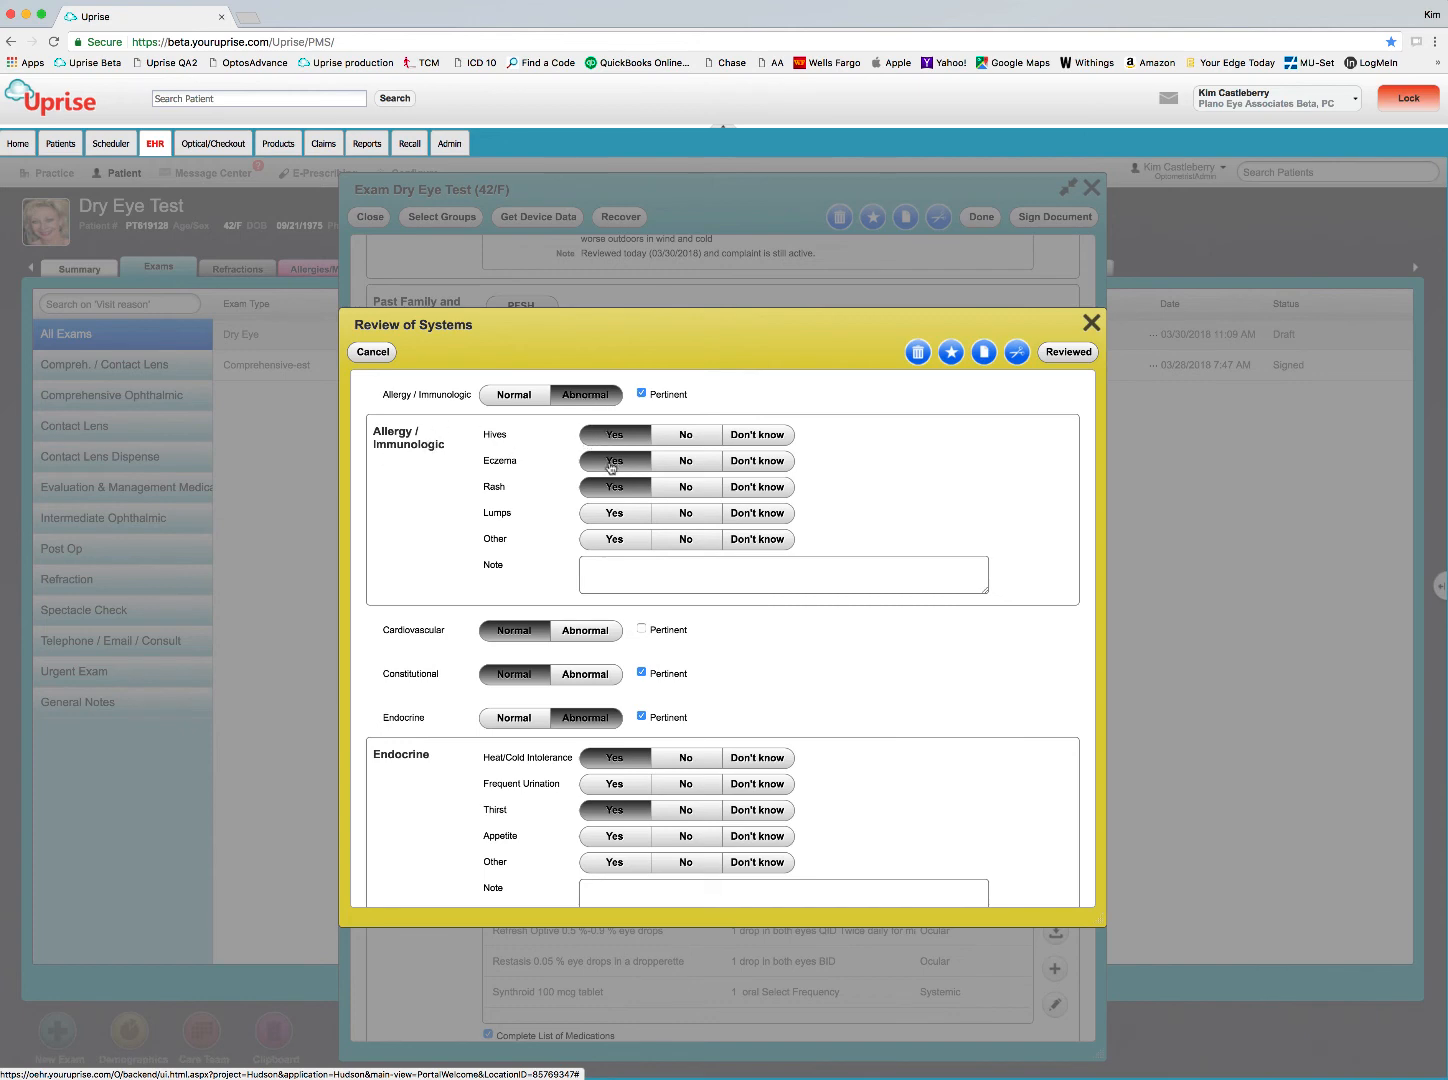
pyautogui.scroll(-4, 905, 683)
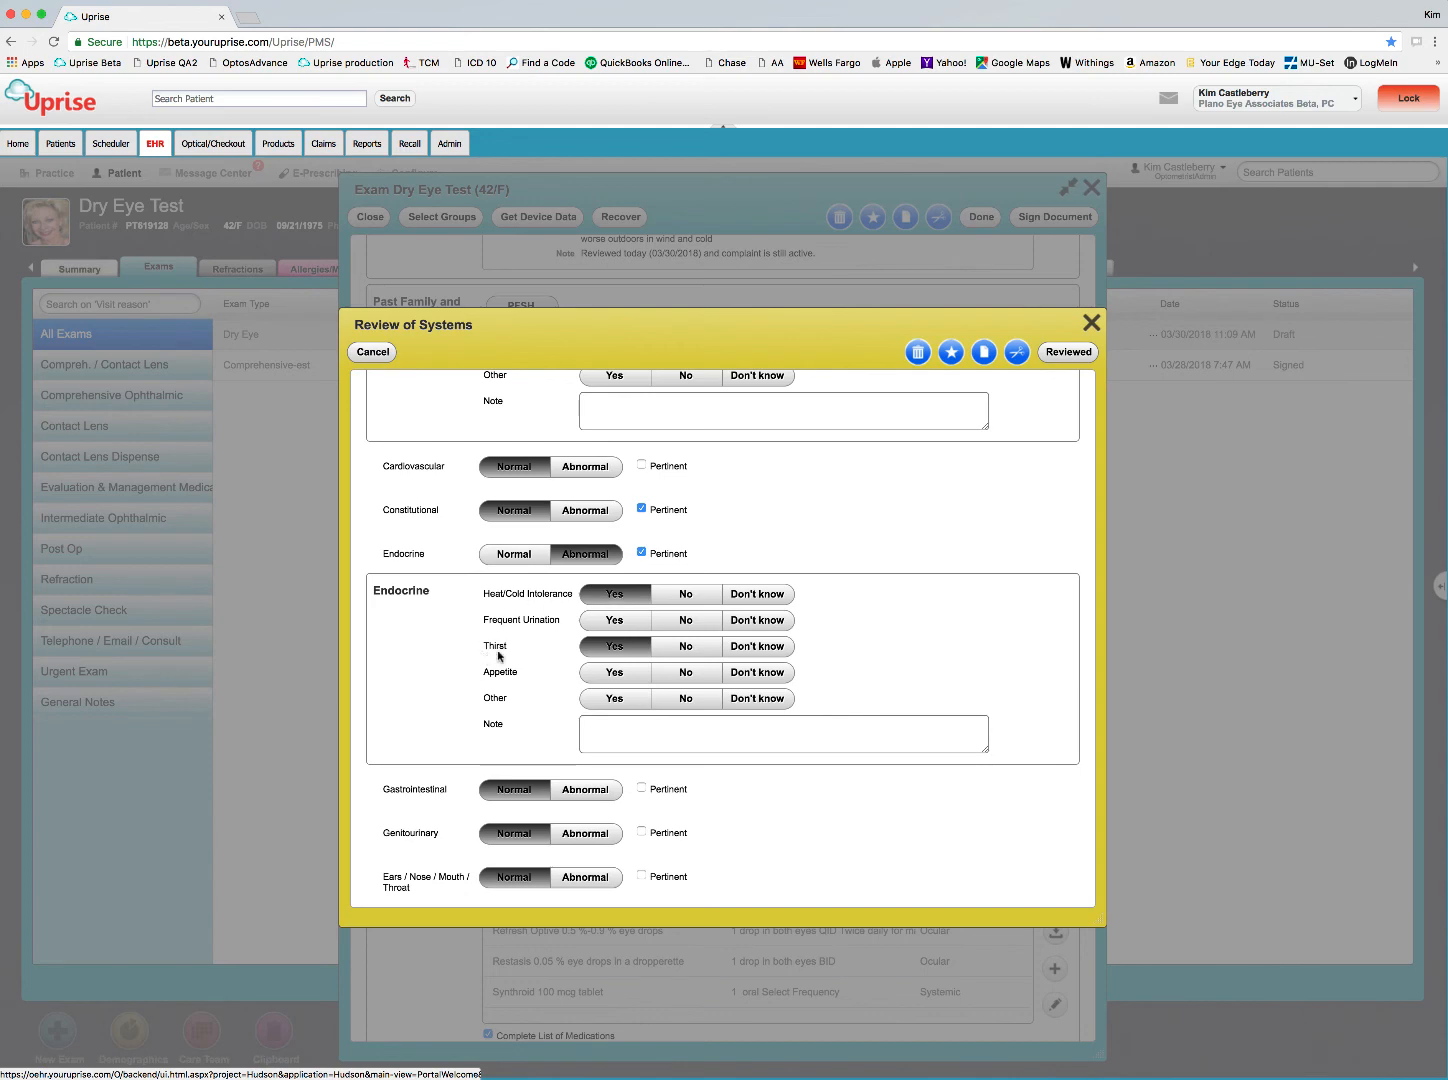
pyautogui.scroll(-3, 507, 645)
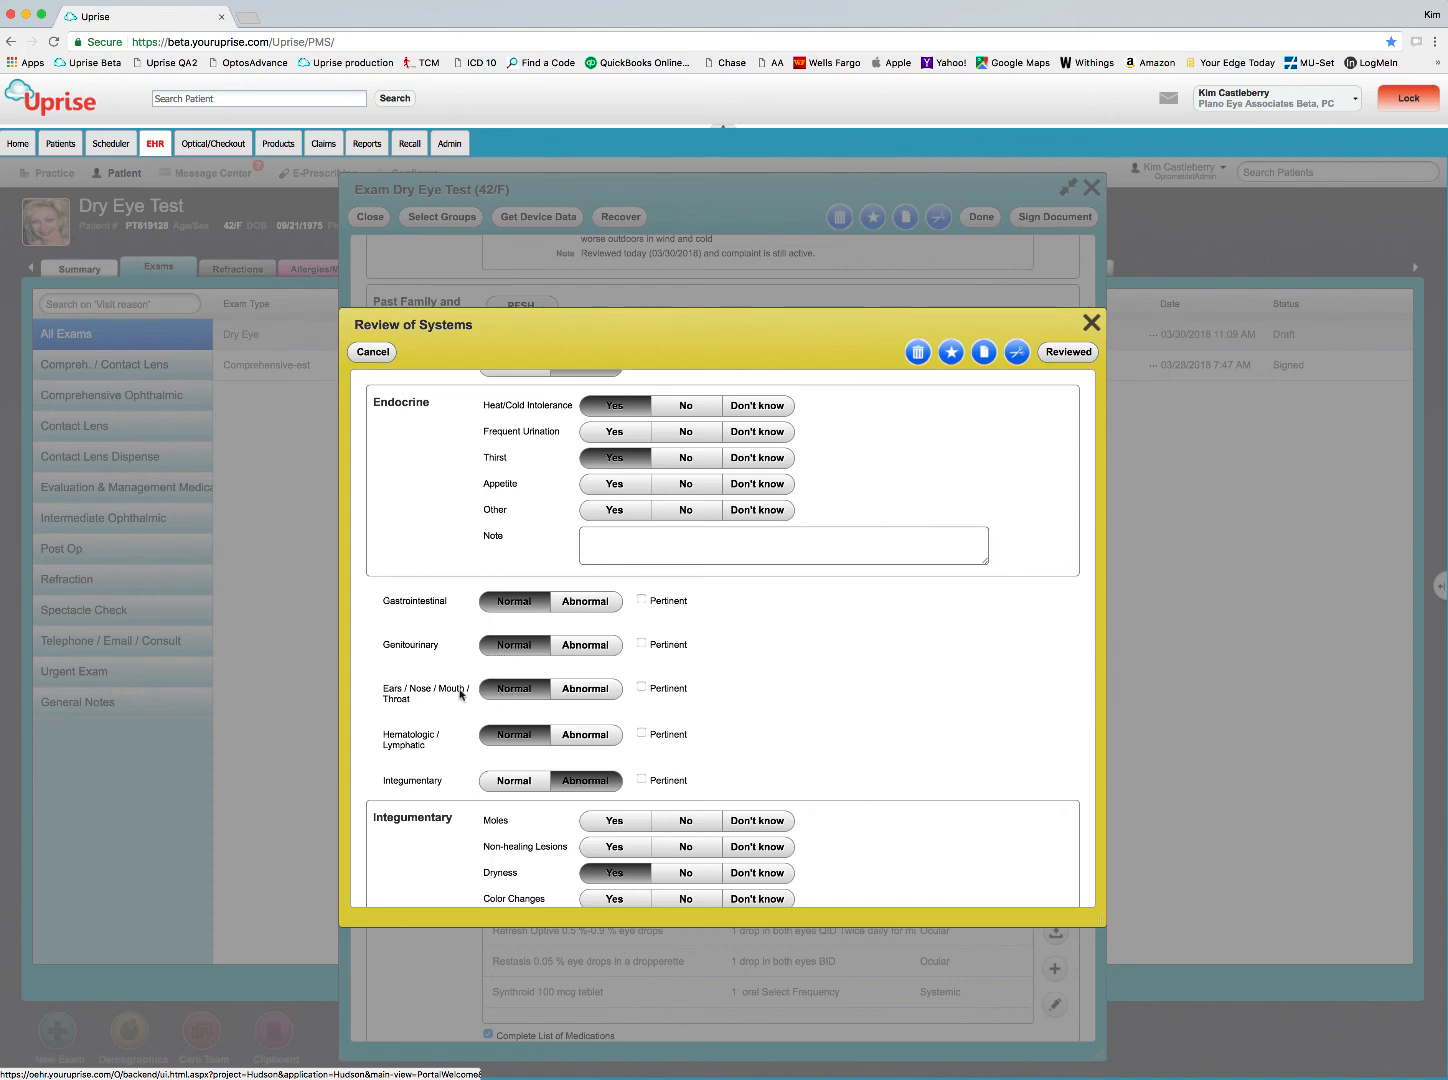
pyautogui.click(585, 689)
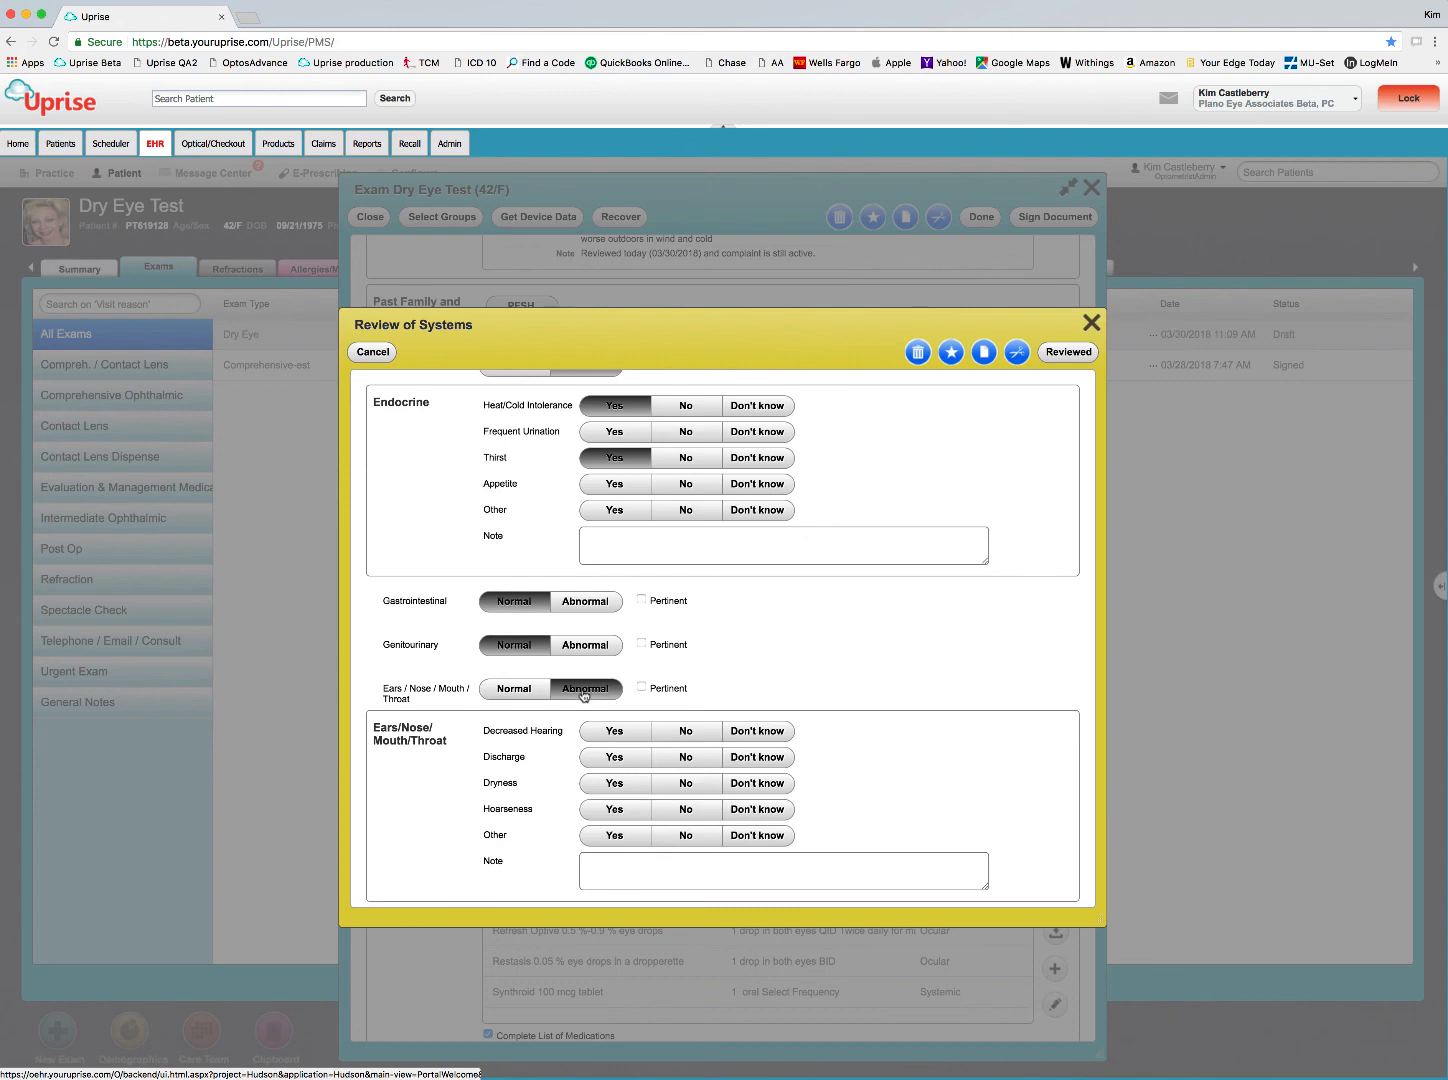
pyautogui.click(642, 688)
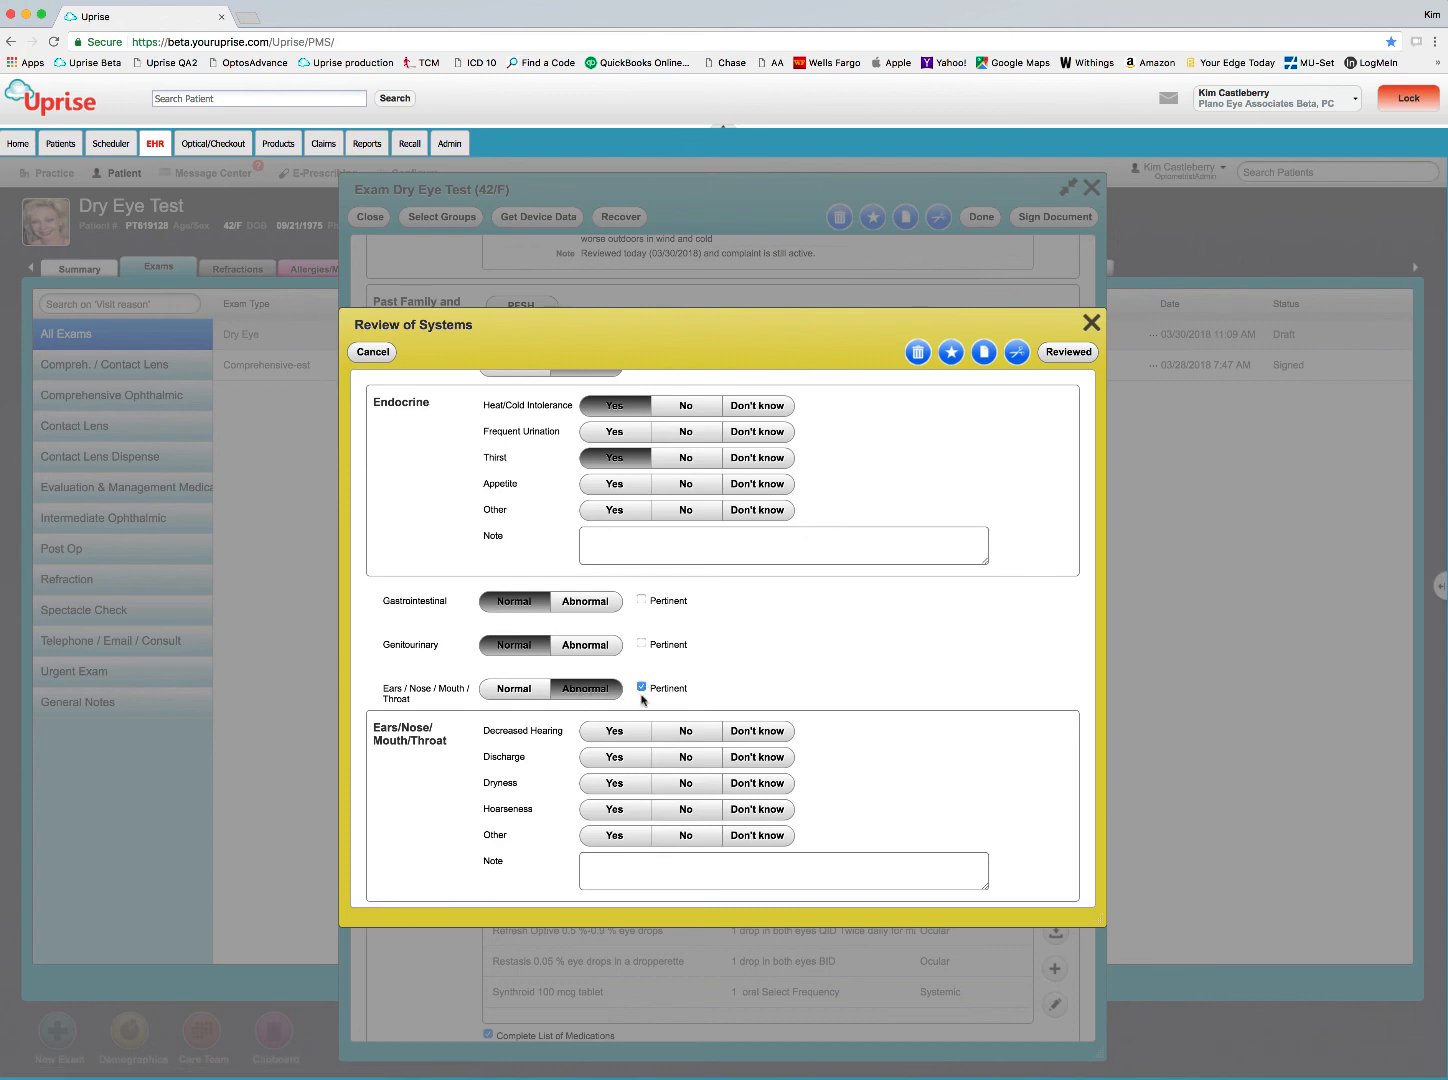
# Step: In Ears/Nose/Mouth/Throat, answer Yes for Dryness and enter the note "Mouth"
pyautogui.click(610, 784)
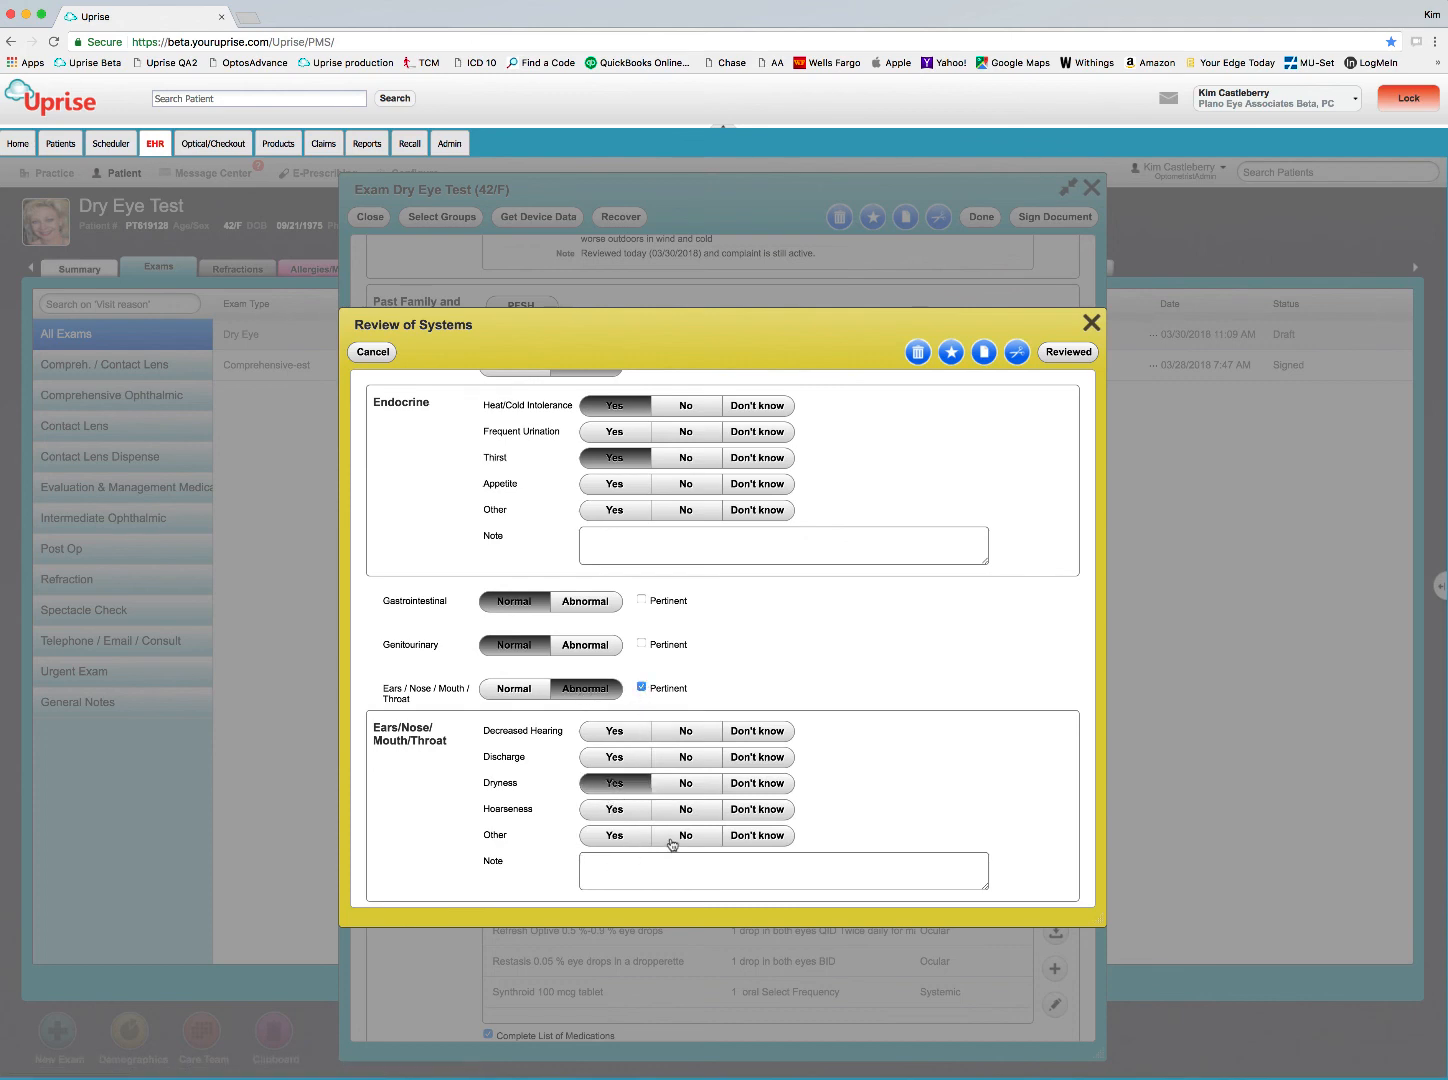
pyautogui.click(585, 862)
pyautogui.write('Mouth')
# Step: Clear the Yes answer for Dryness under Integumentary and mark the Review of Systems as reviewed
pyautogui.scroll(-5, 913, 695)
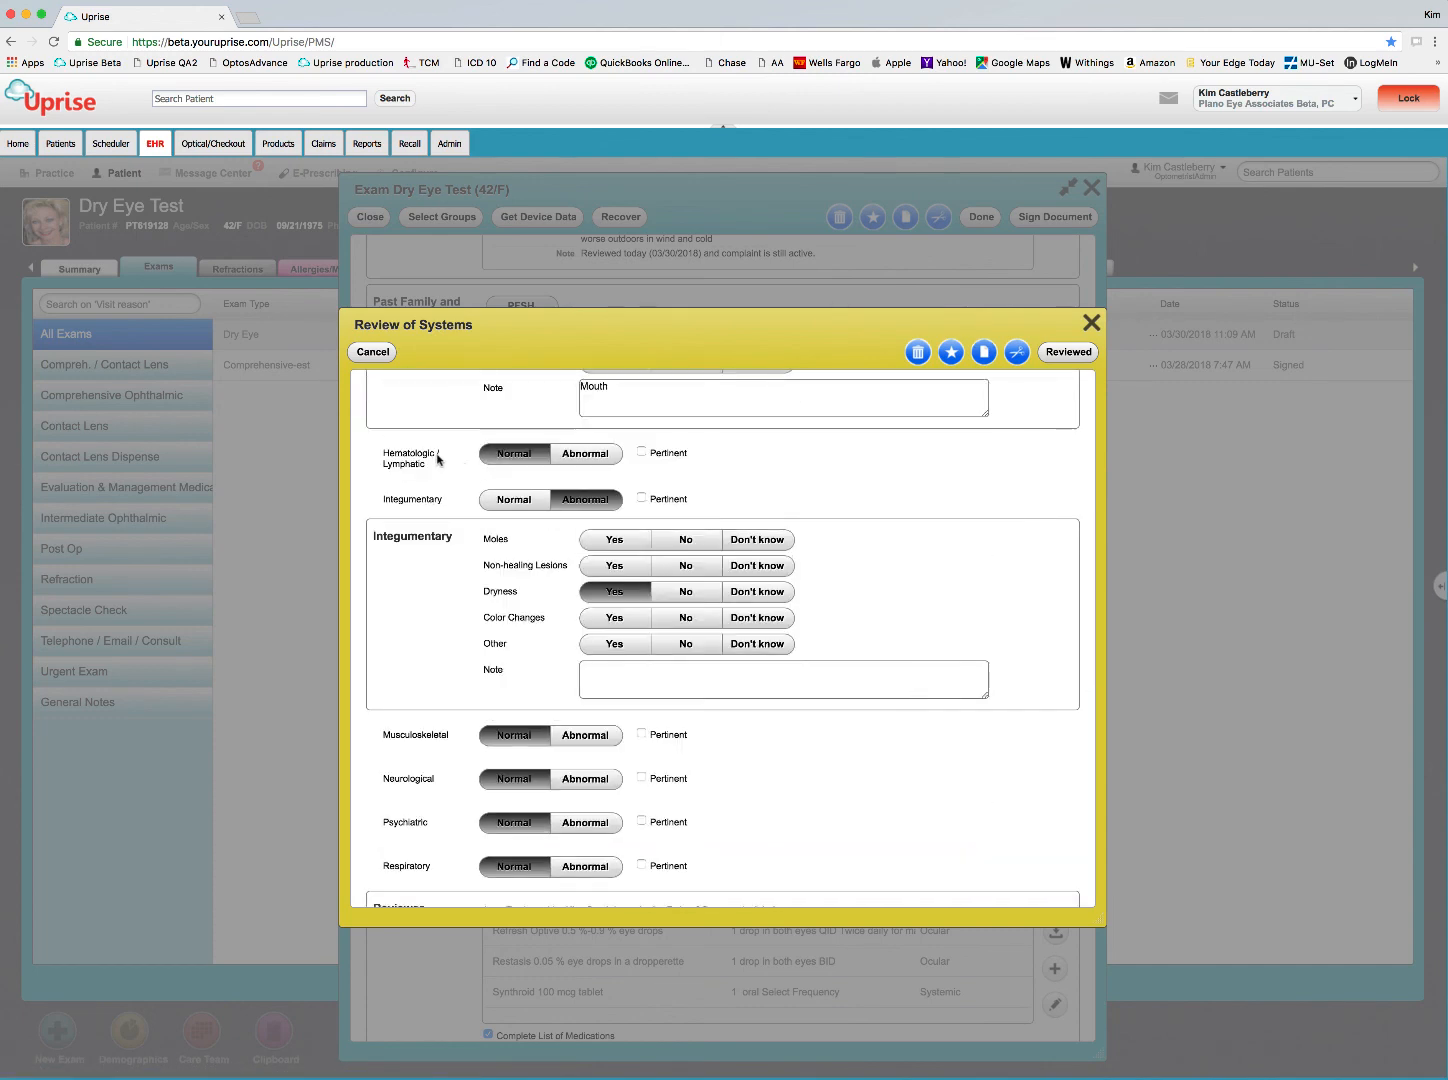
pyautogui.click(614, 593)
pyautogui.scroll(-1, 758, 831)
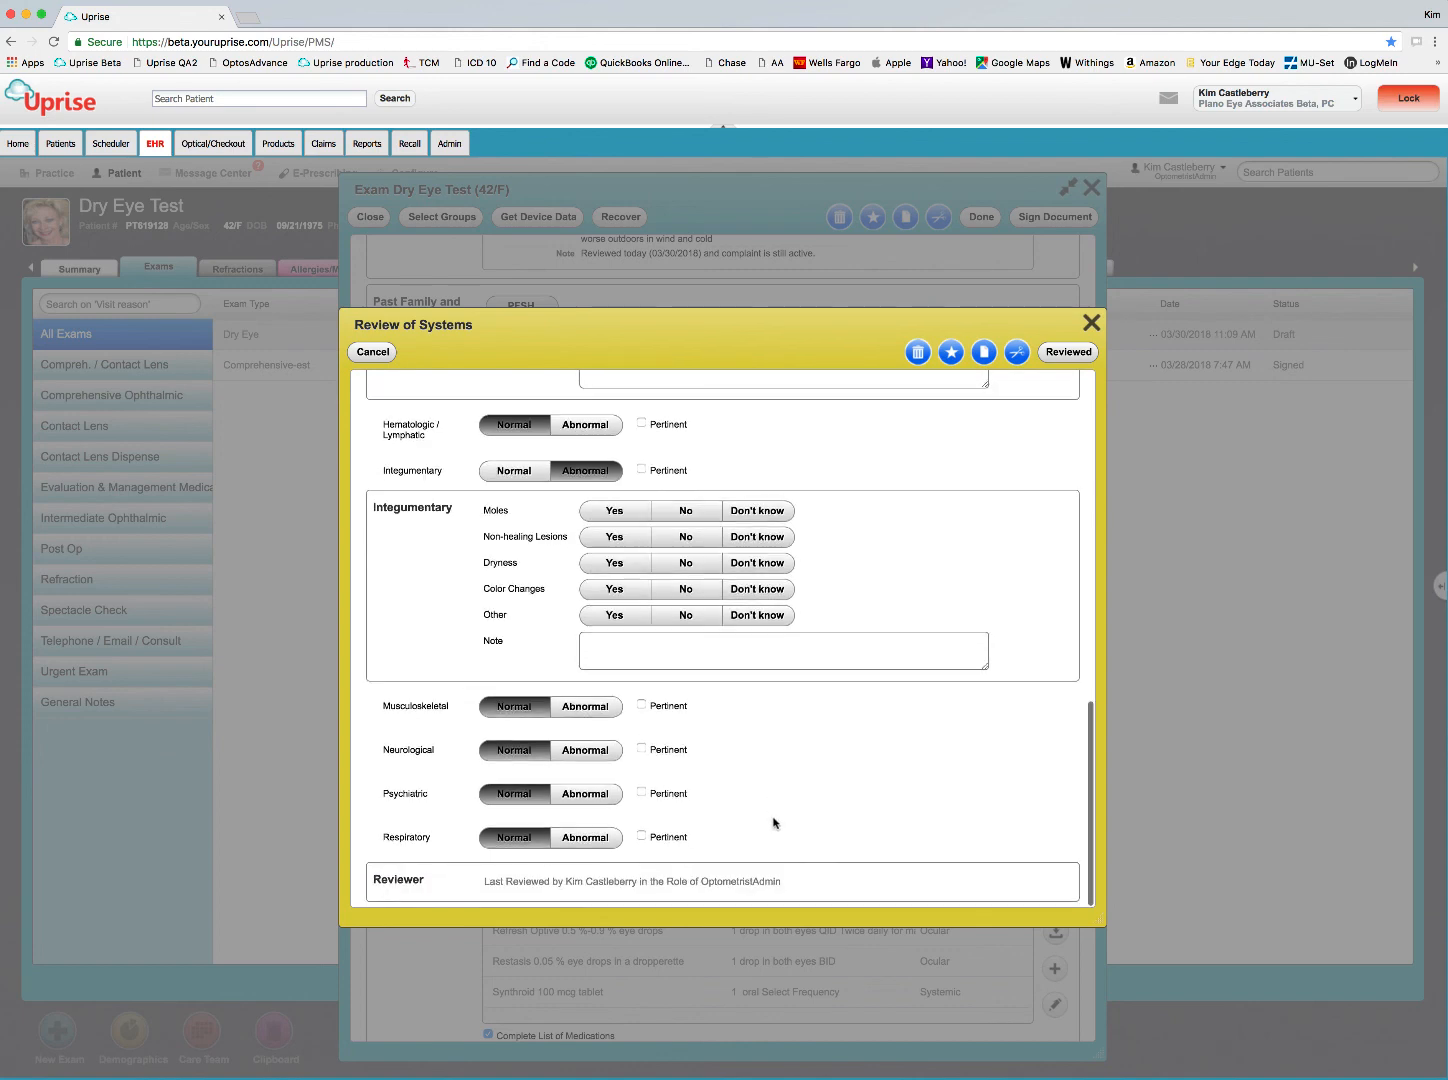
pyautogui.click(1071, 352)
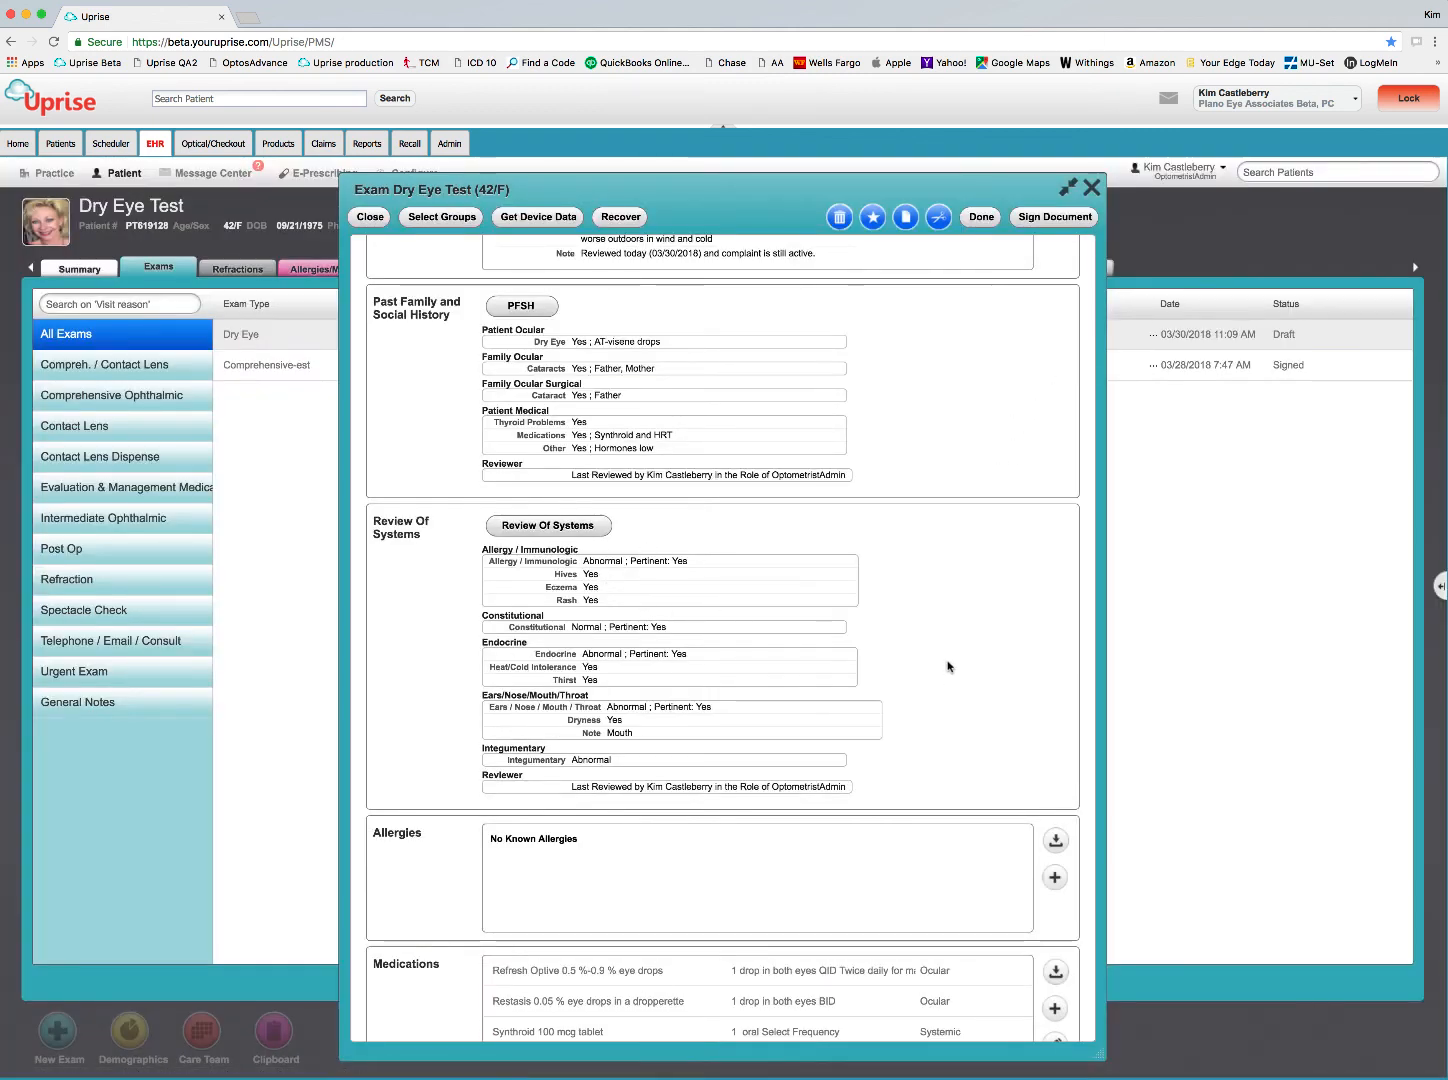
# Step: Look through the exam's history, Review of Systems, allergies, medications, vitals and Other Tests
pyautogui.scroll(-5, 976, 678)
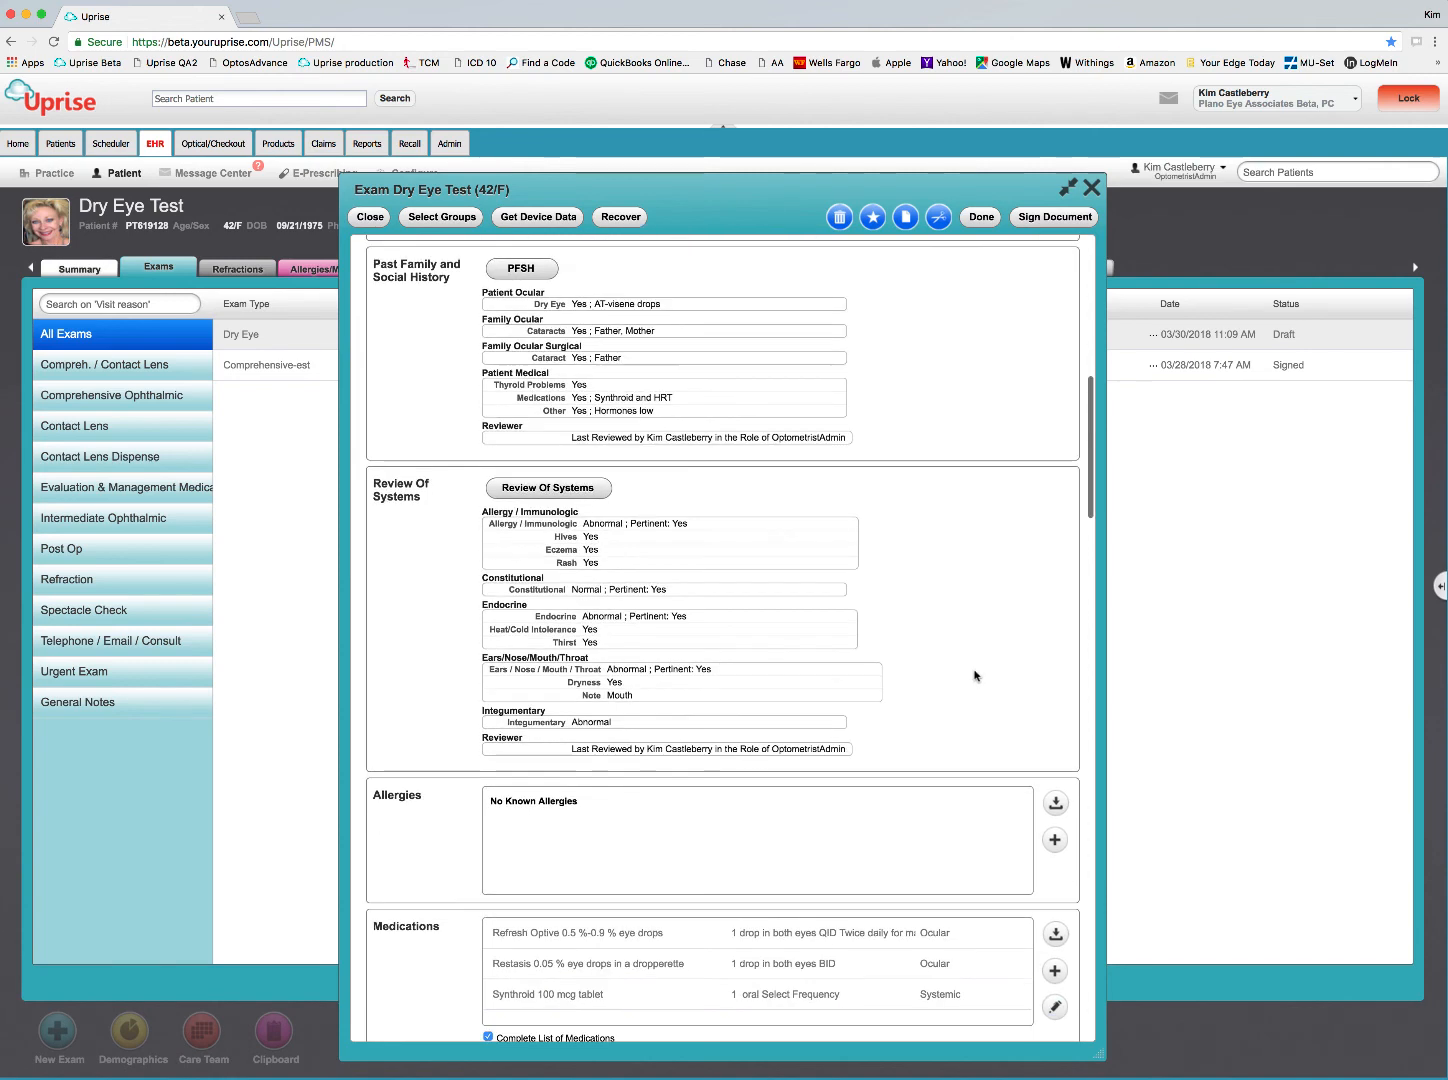
pyautogui.scroll(-6, 705, 666)
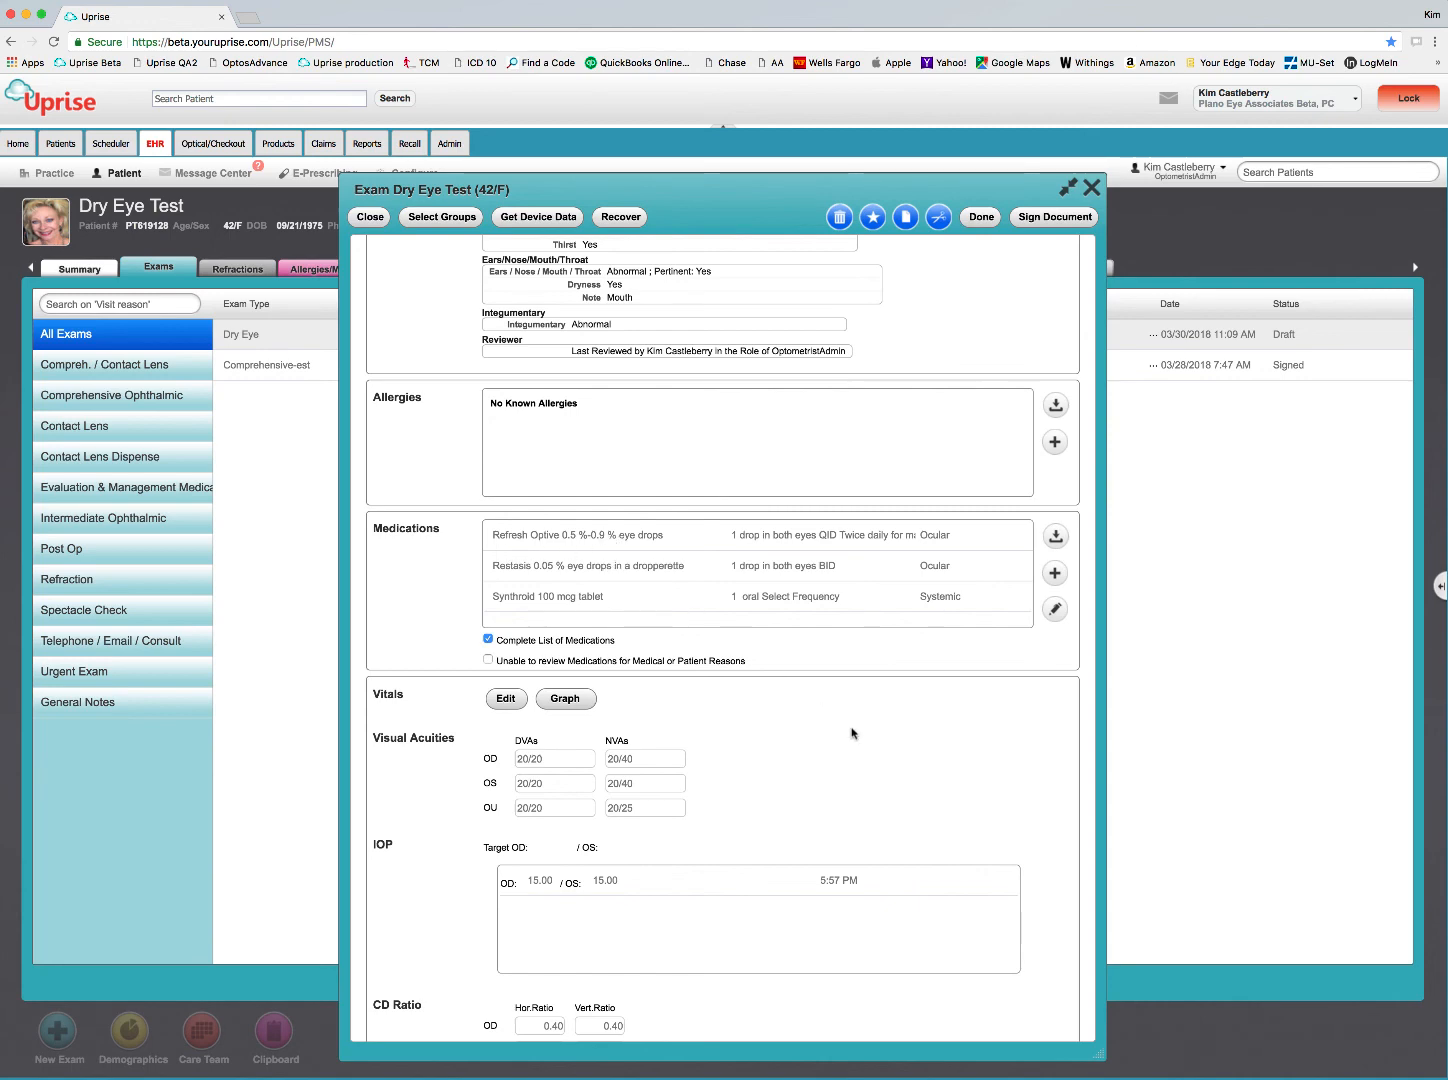
pyautogui.scroll(-4, 865, 730)
pyautogui.scroll(-2, 870, 728)
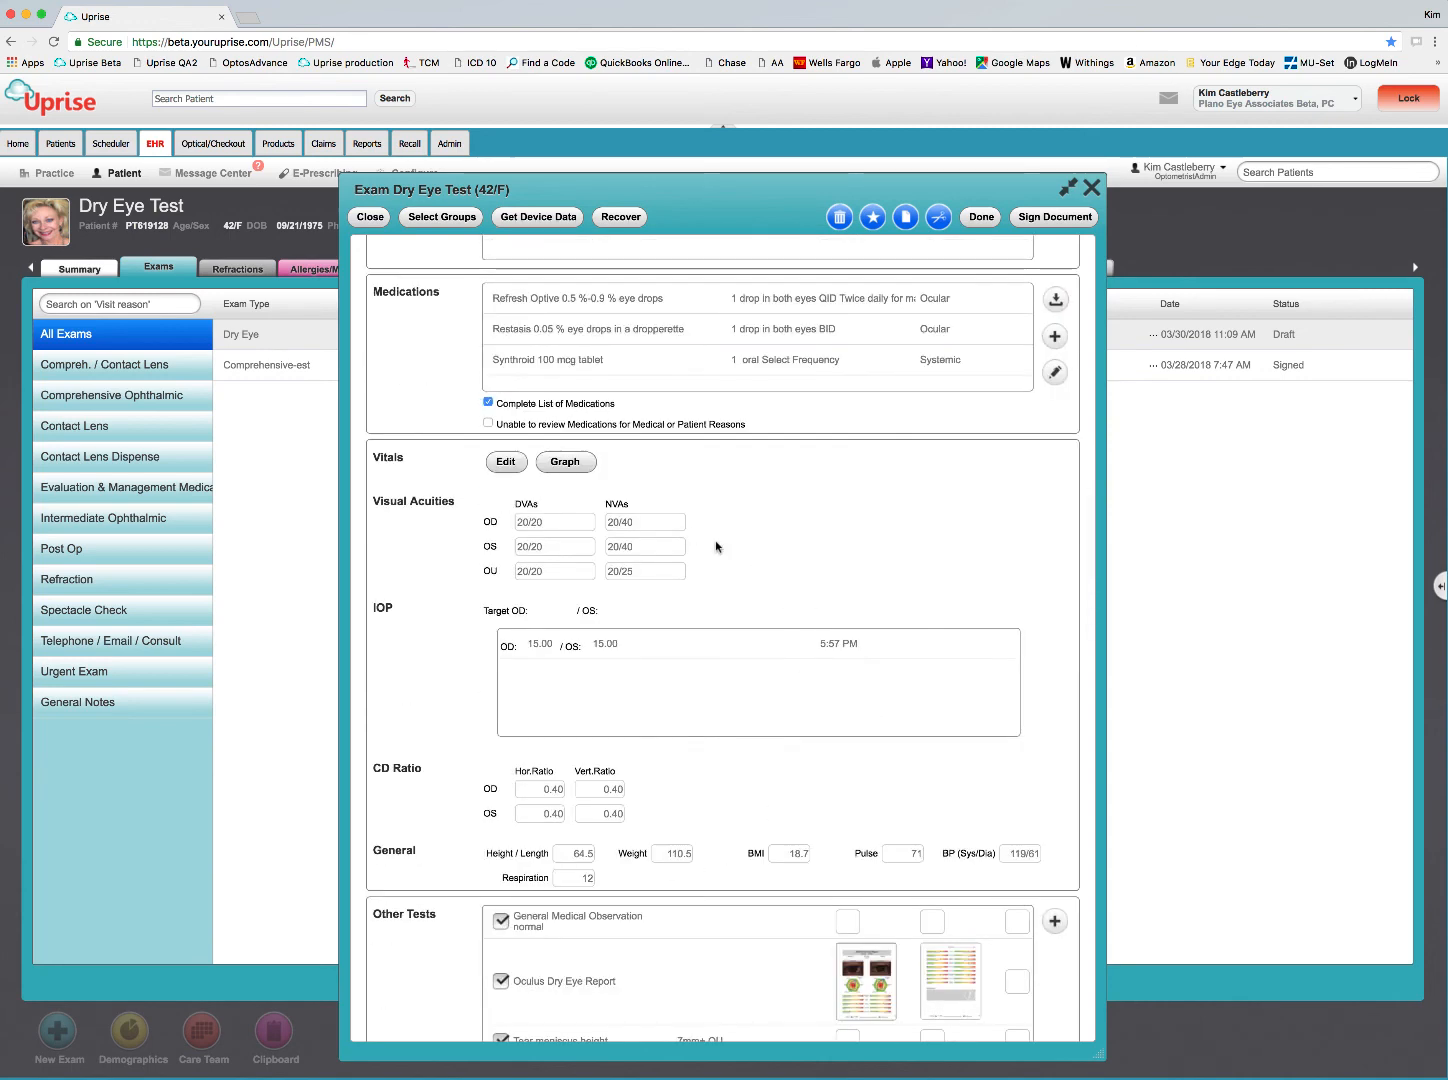
pyautogui.scroll(-10, 724, 558)
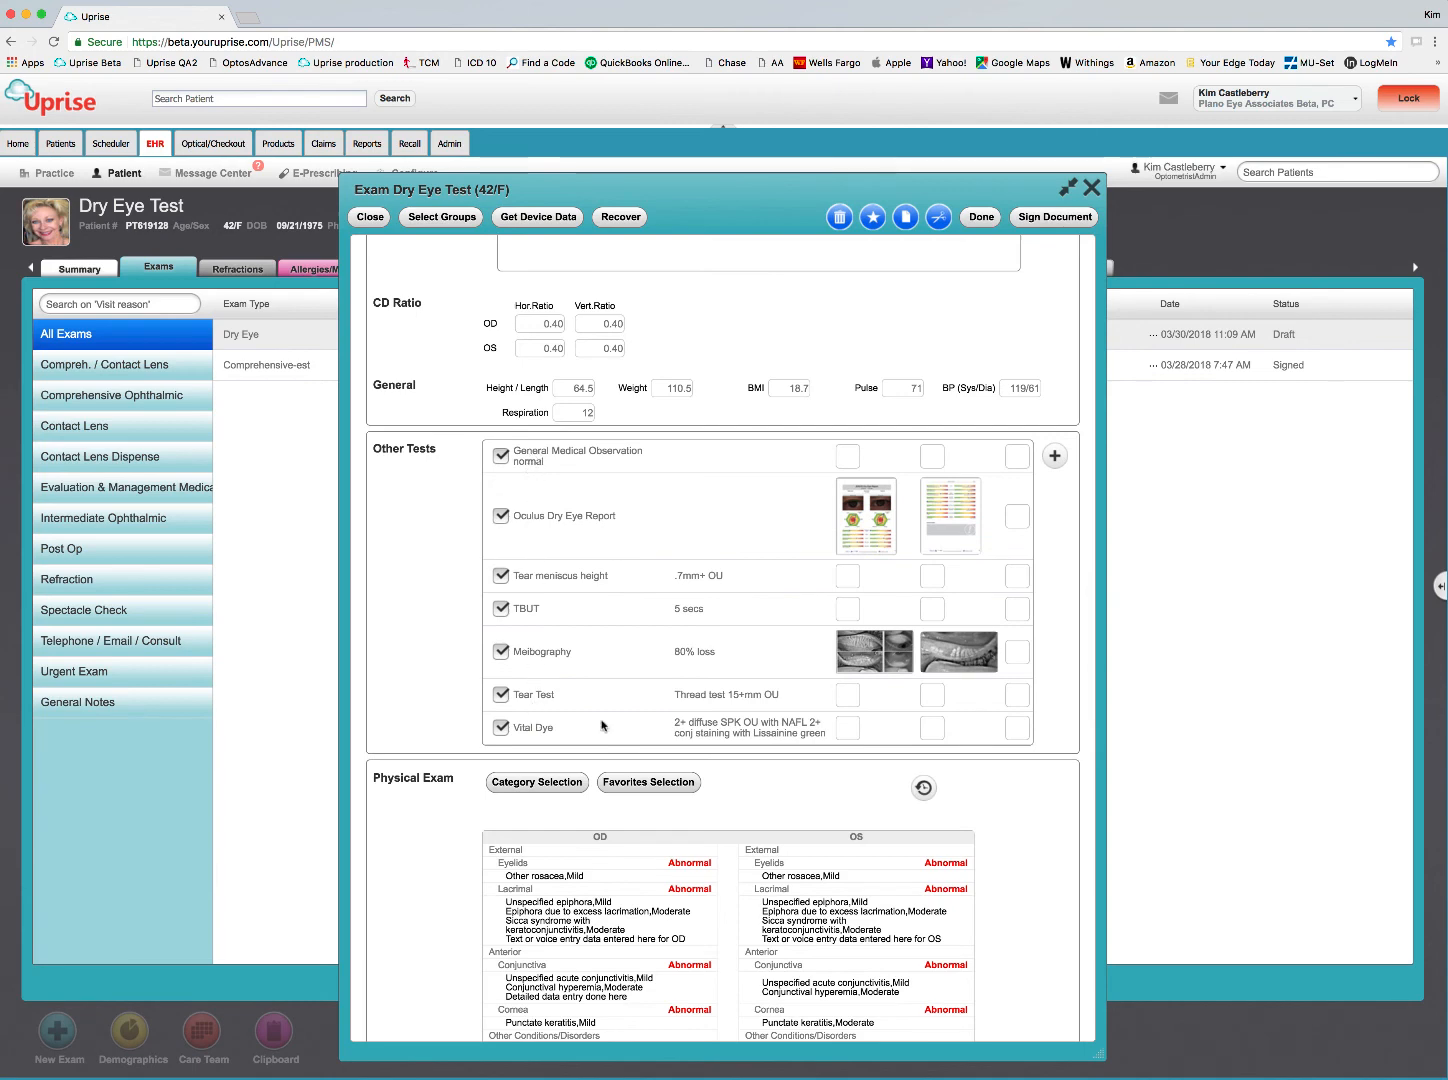
pyautogui.scroll(-6, 603, 716)
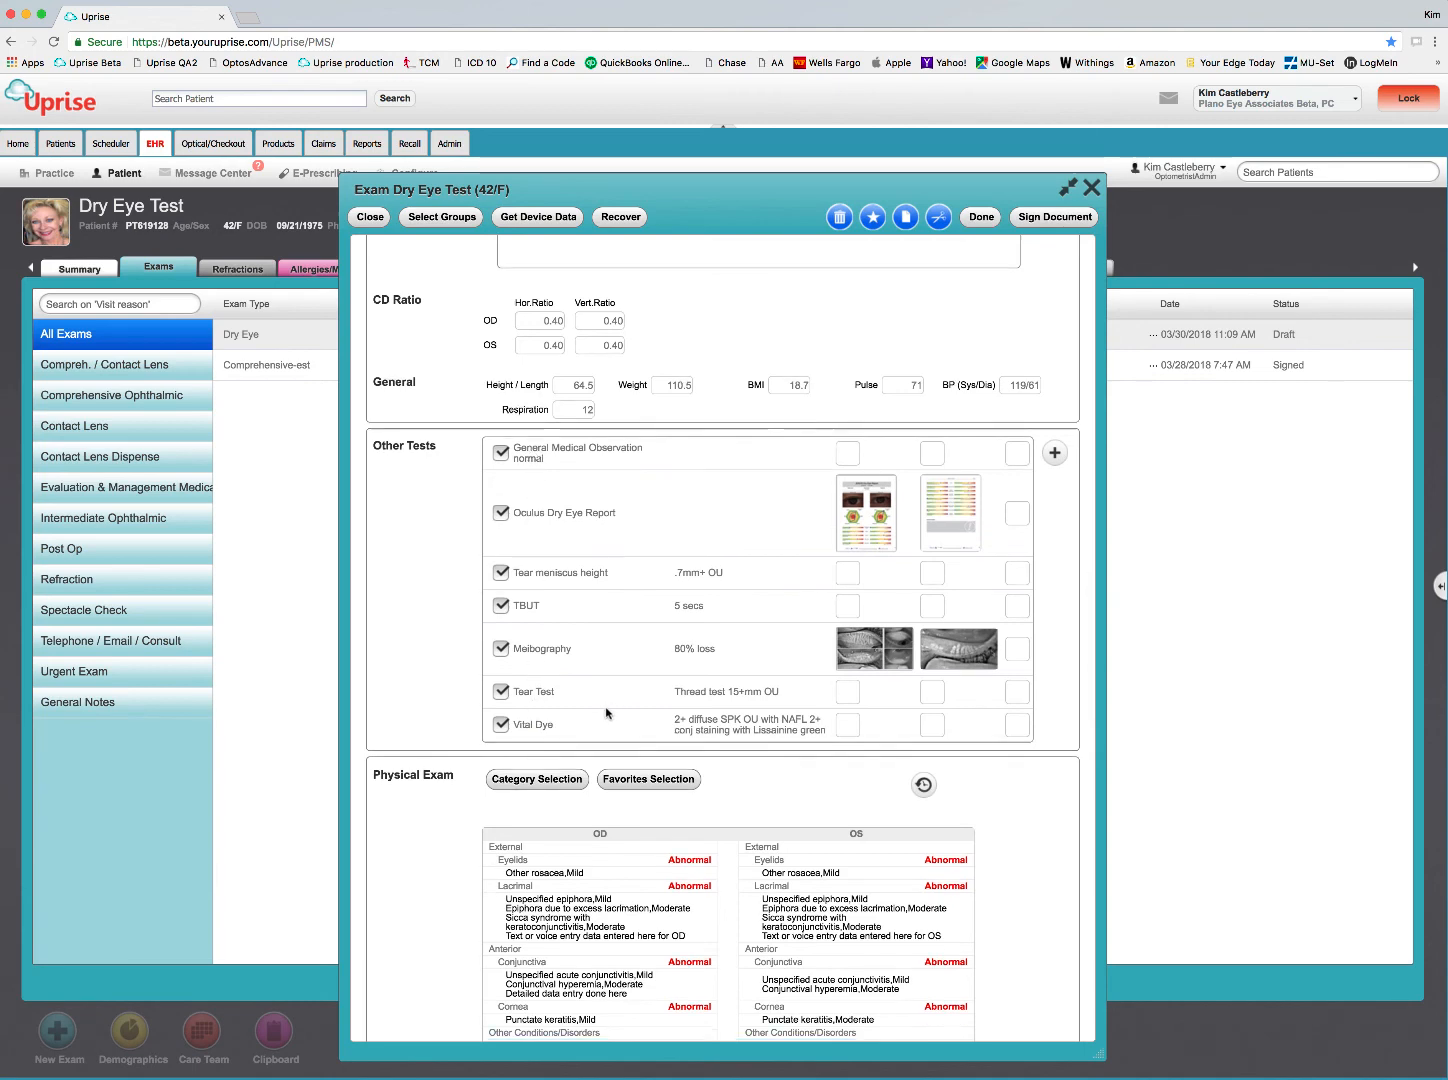
# Step: Examine the Physical Exam findings for both eyes, view their category selection, and close it
pyautogui.scroll(-3, 617, 658)
pyautogui.click(617, 652)
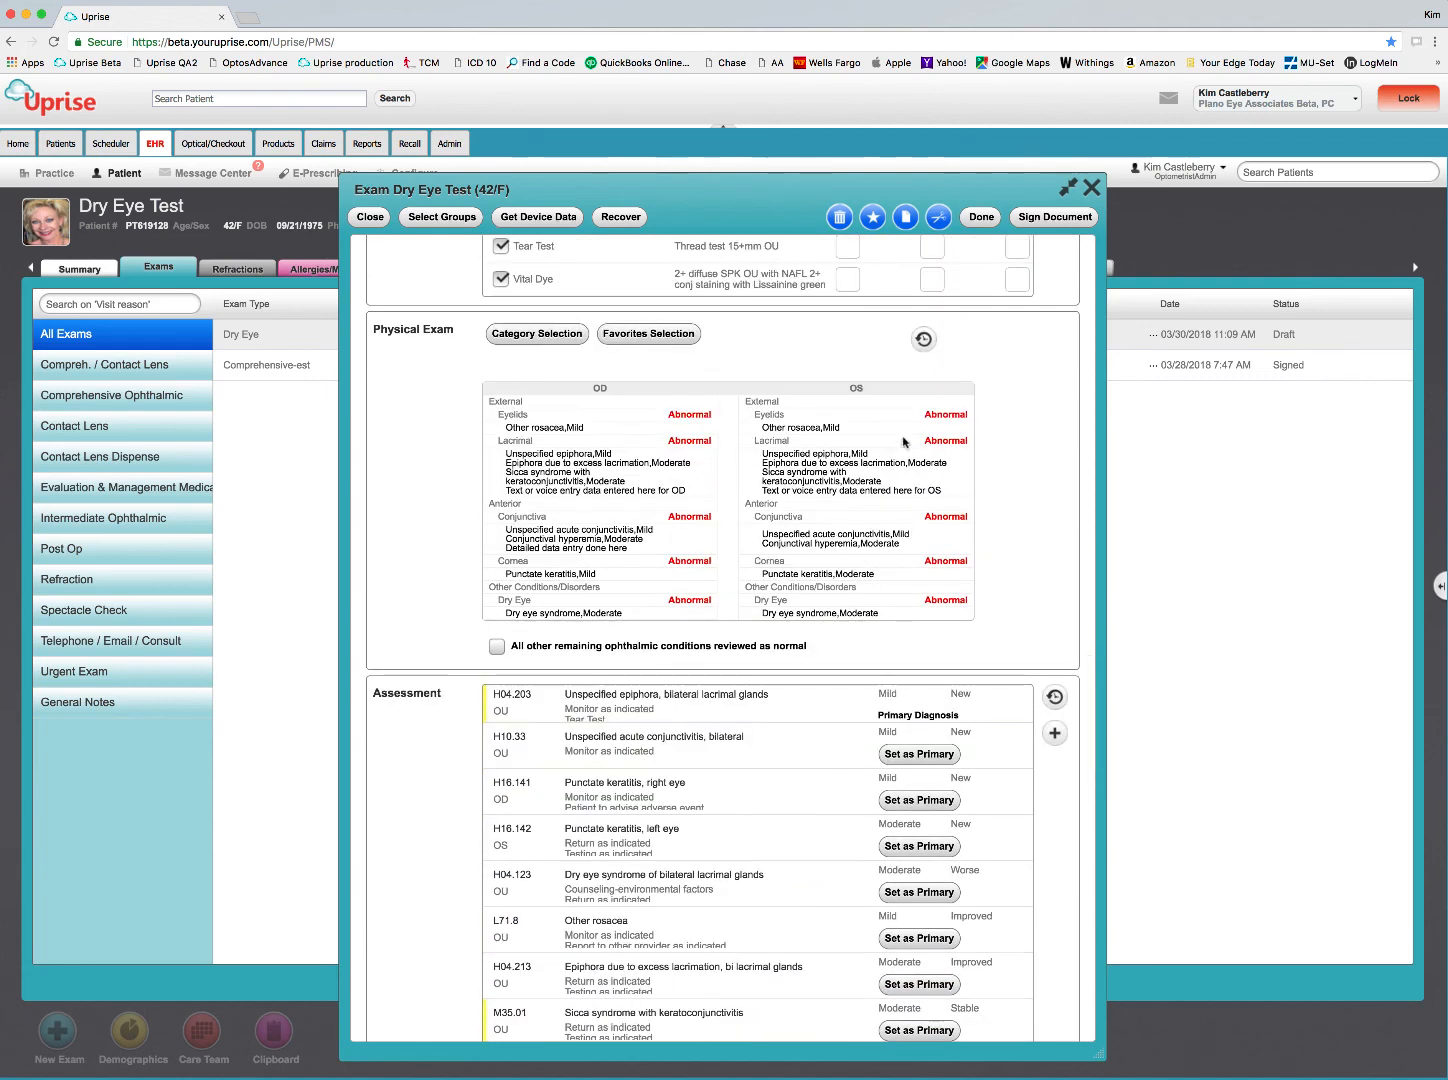
pyautogui.click(528, 340)
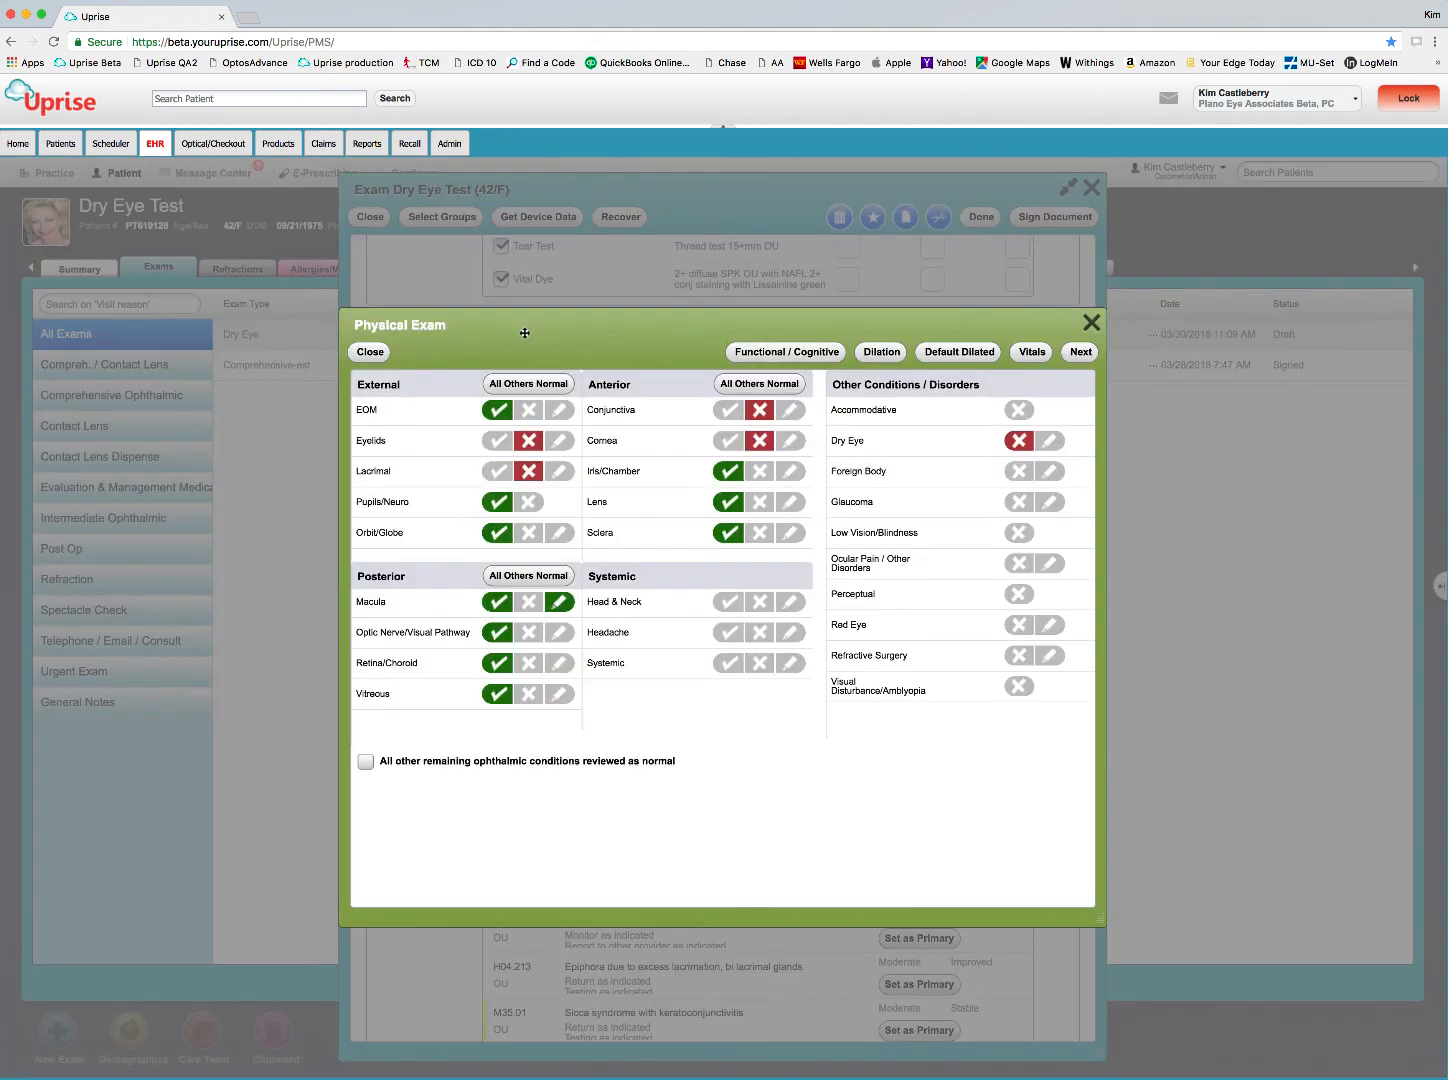
pyautogui.click(366, 351)
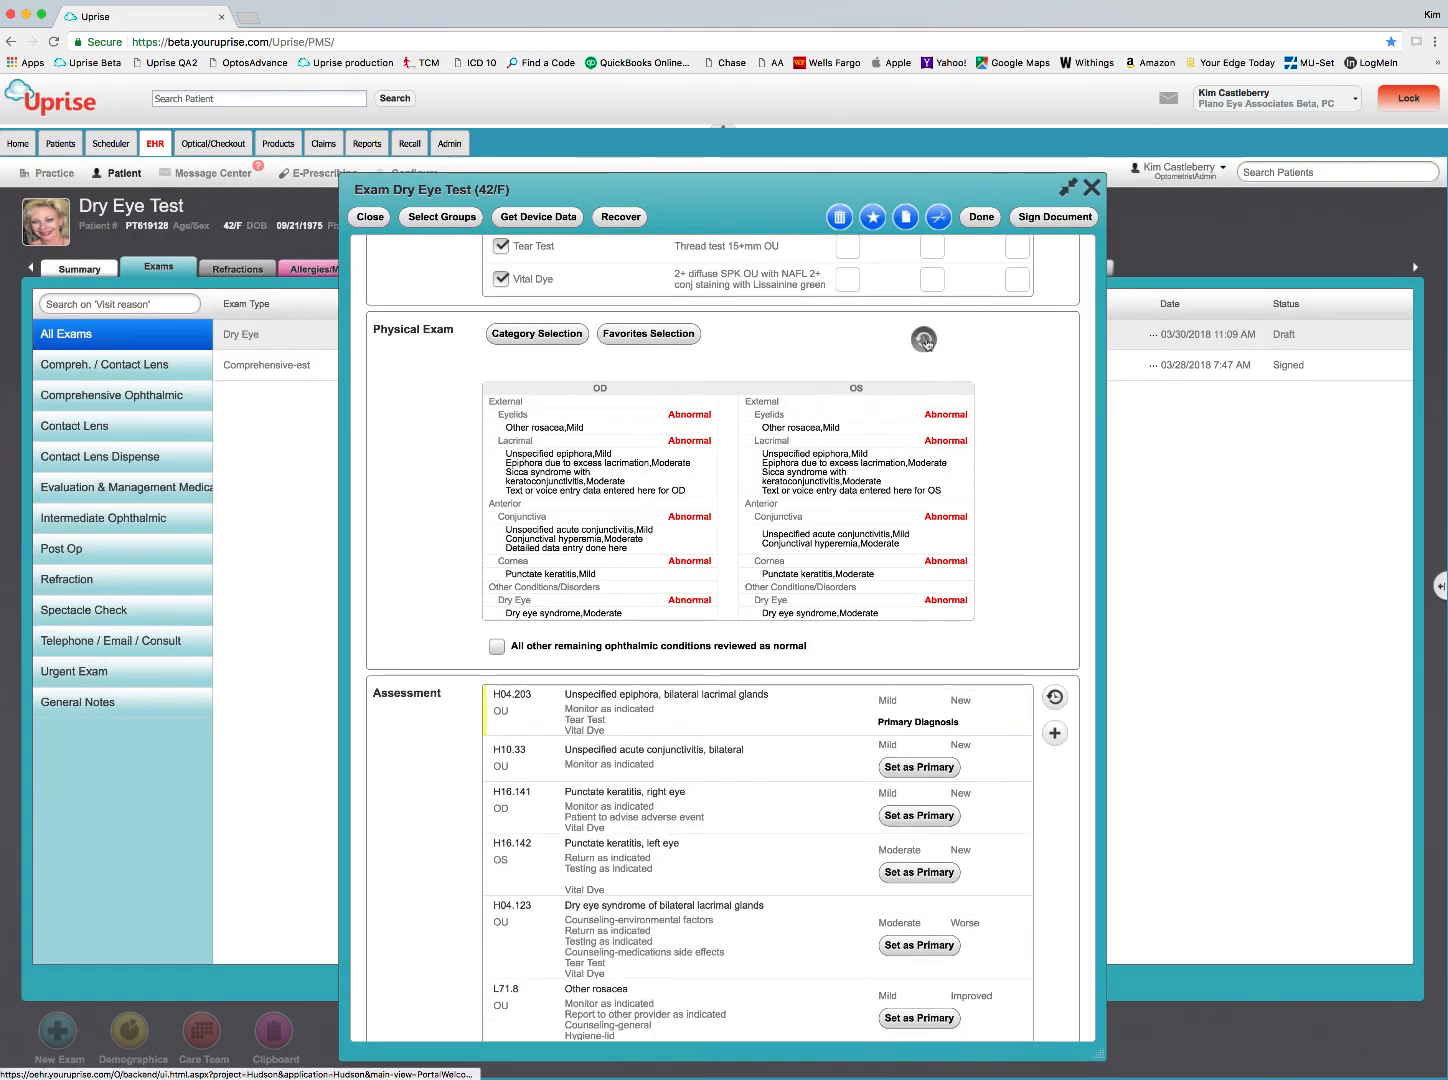
# Step: Add the earlier findings Sicca syndrome, unspecified and Rosacea conjunctivitis to the Physical Exam as currently relevant
pyautogui.click(923, 339)
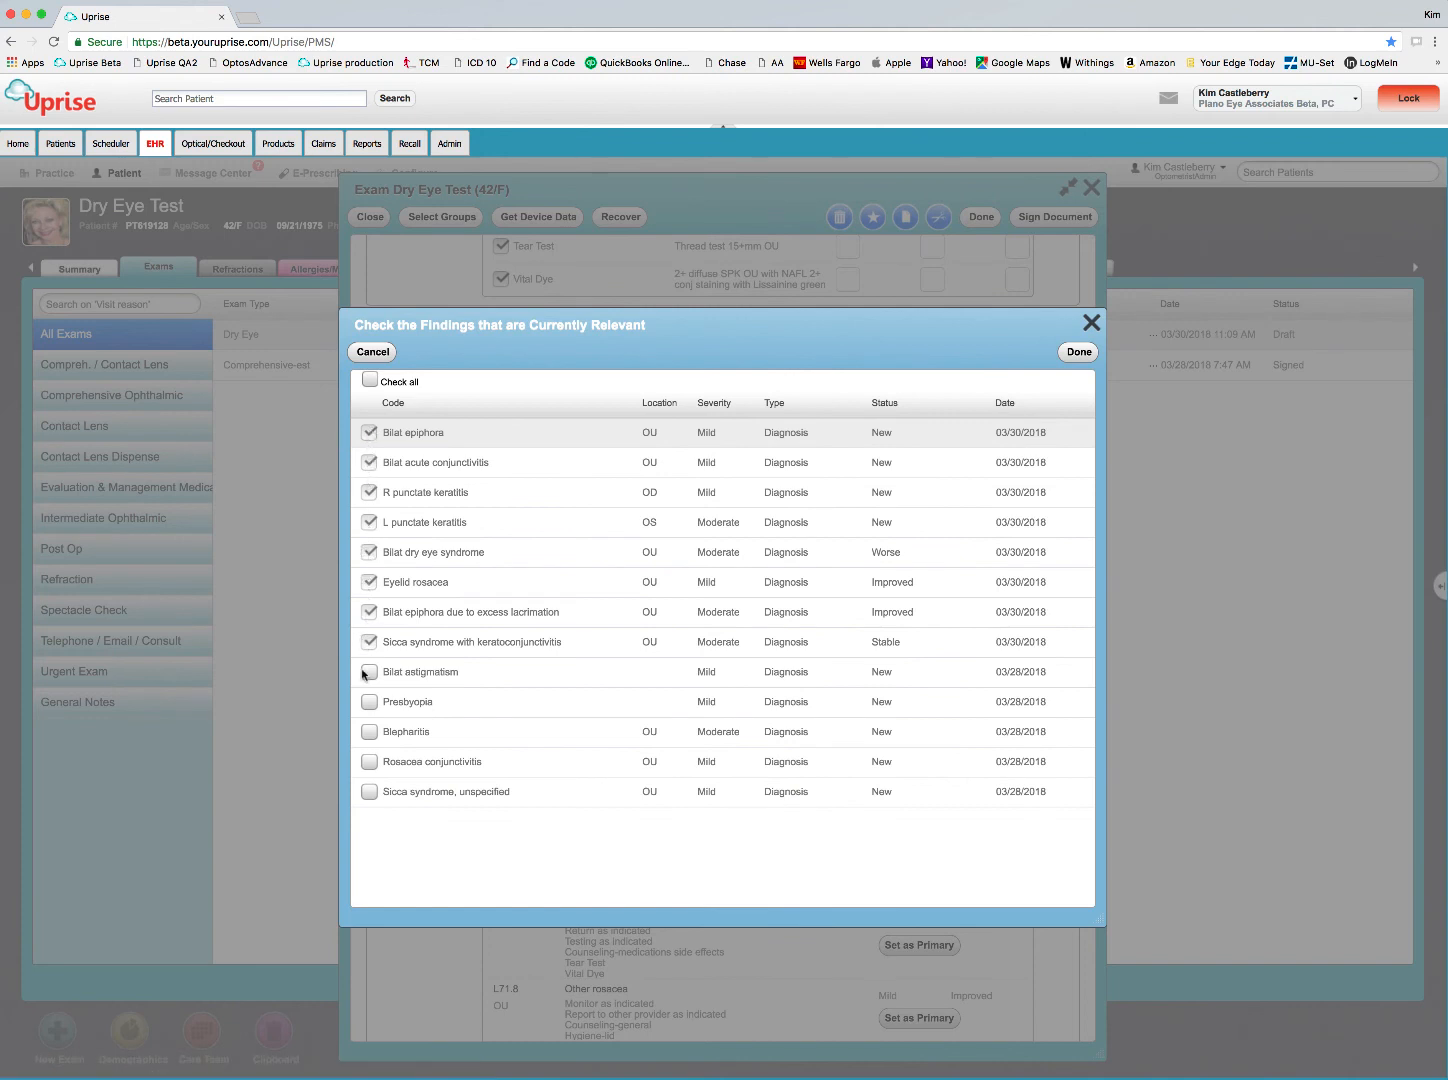
pyautogui.click(369, 792)
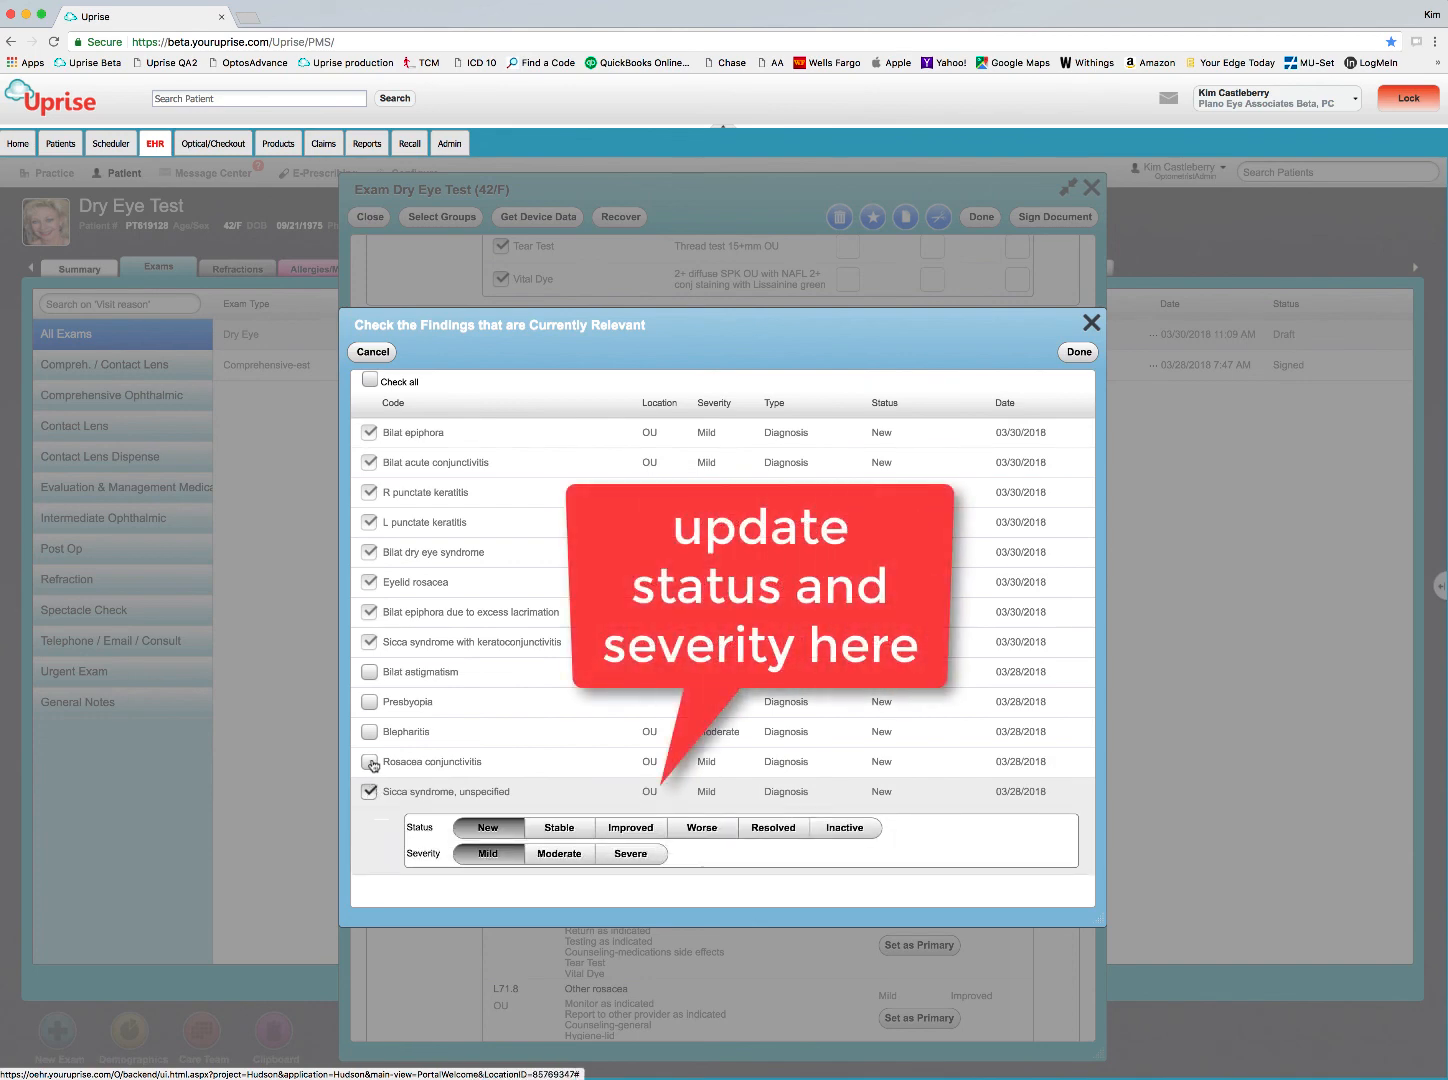
pyautogui.click(370, 762)
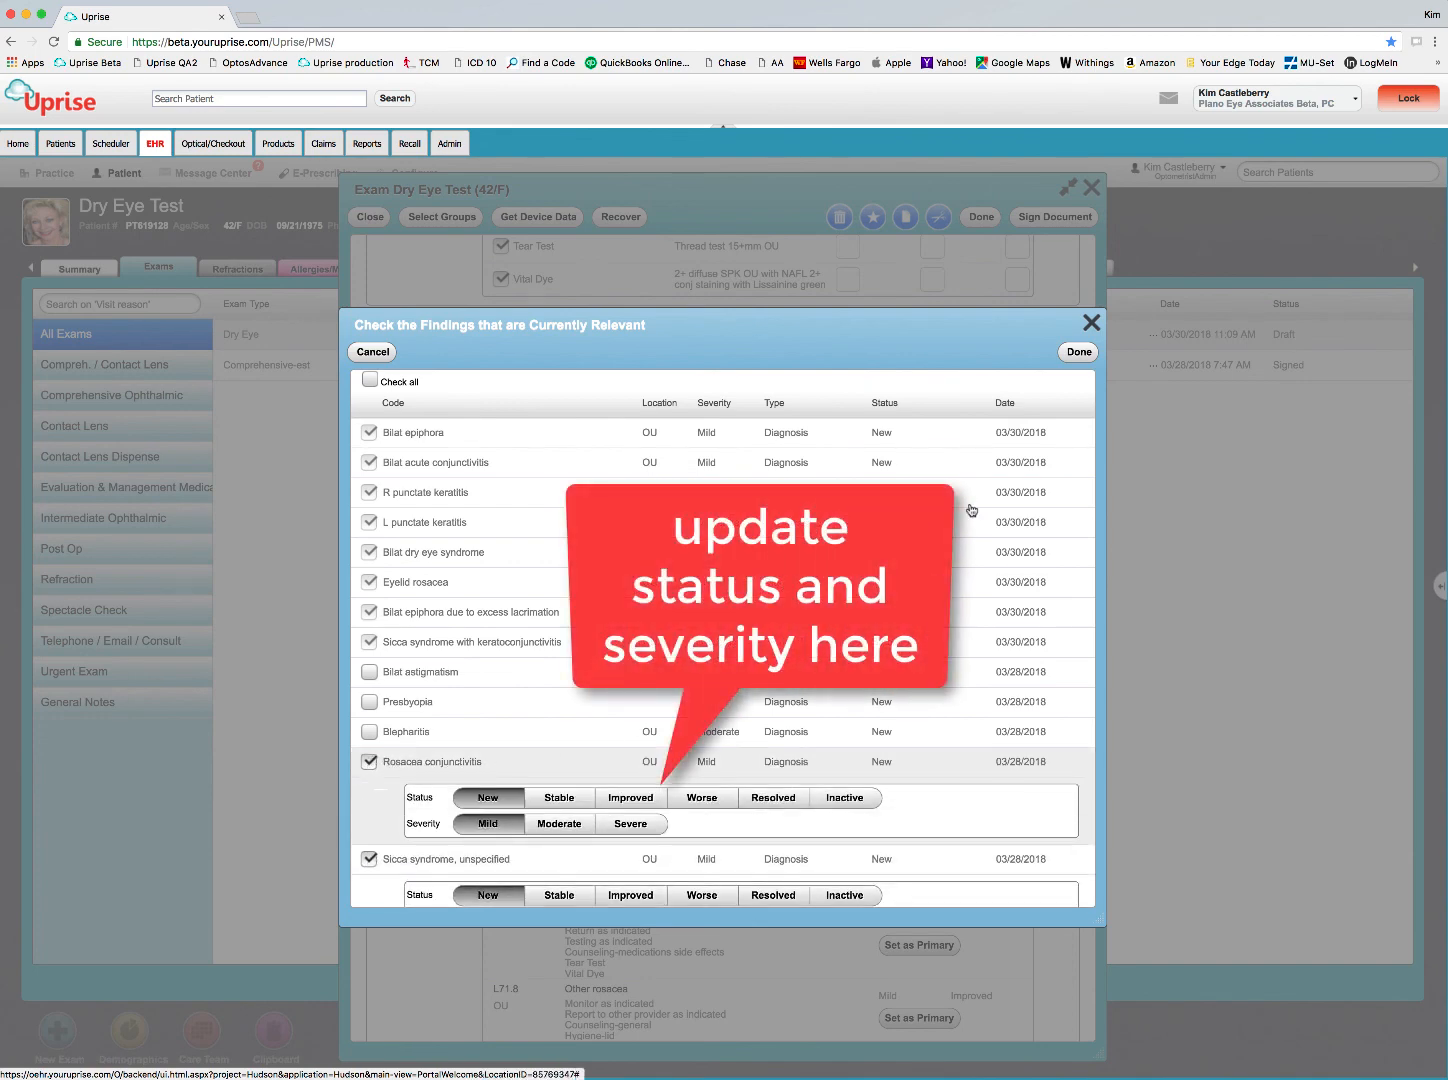
pyautogui.click(1080, 352)
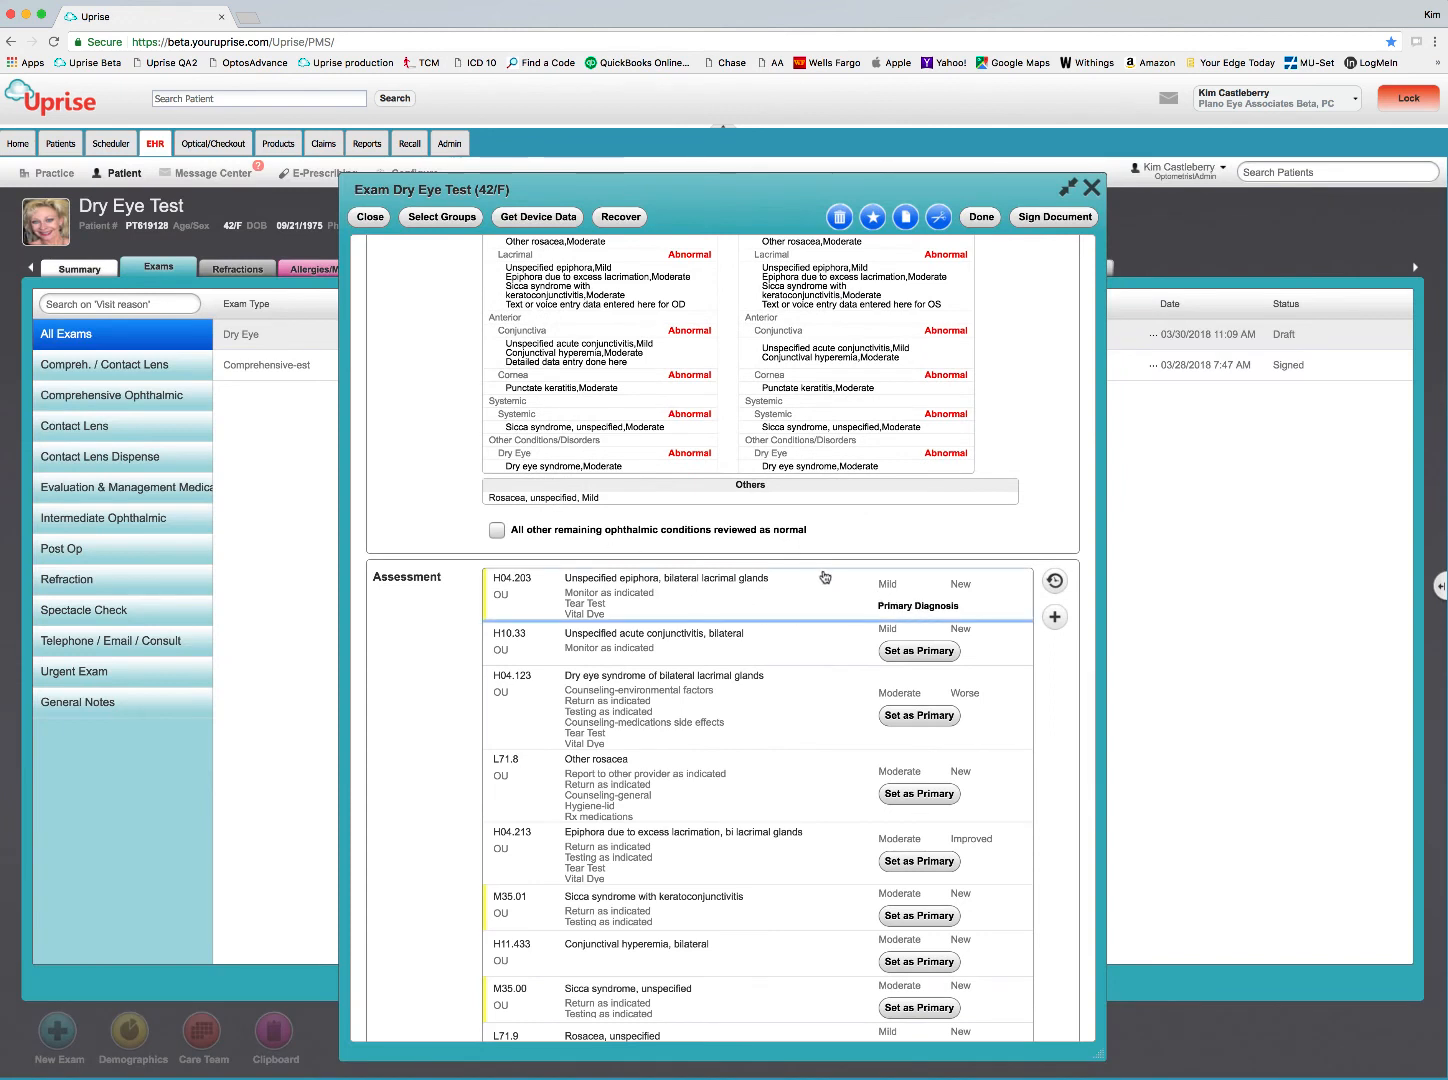
# Step: Look over the Assessment diagnoses and orders, then view the procedure details for 92071 Fit Contact Lens Tx Ocular Surface Disease and close them
pyautogui.scroll(-3, 826, 580)
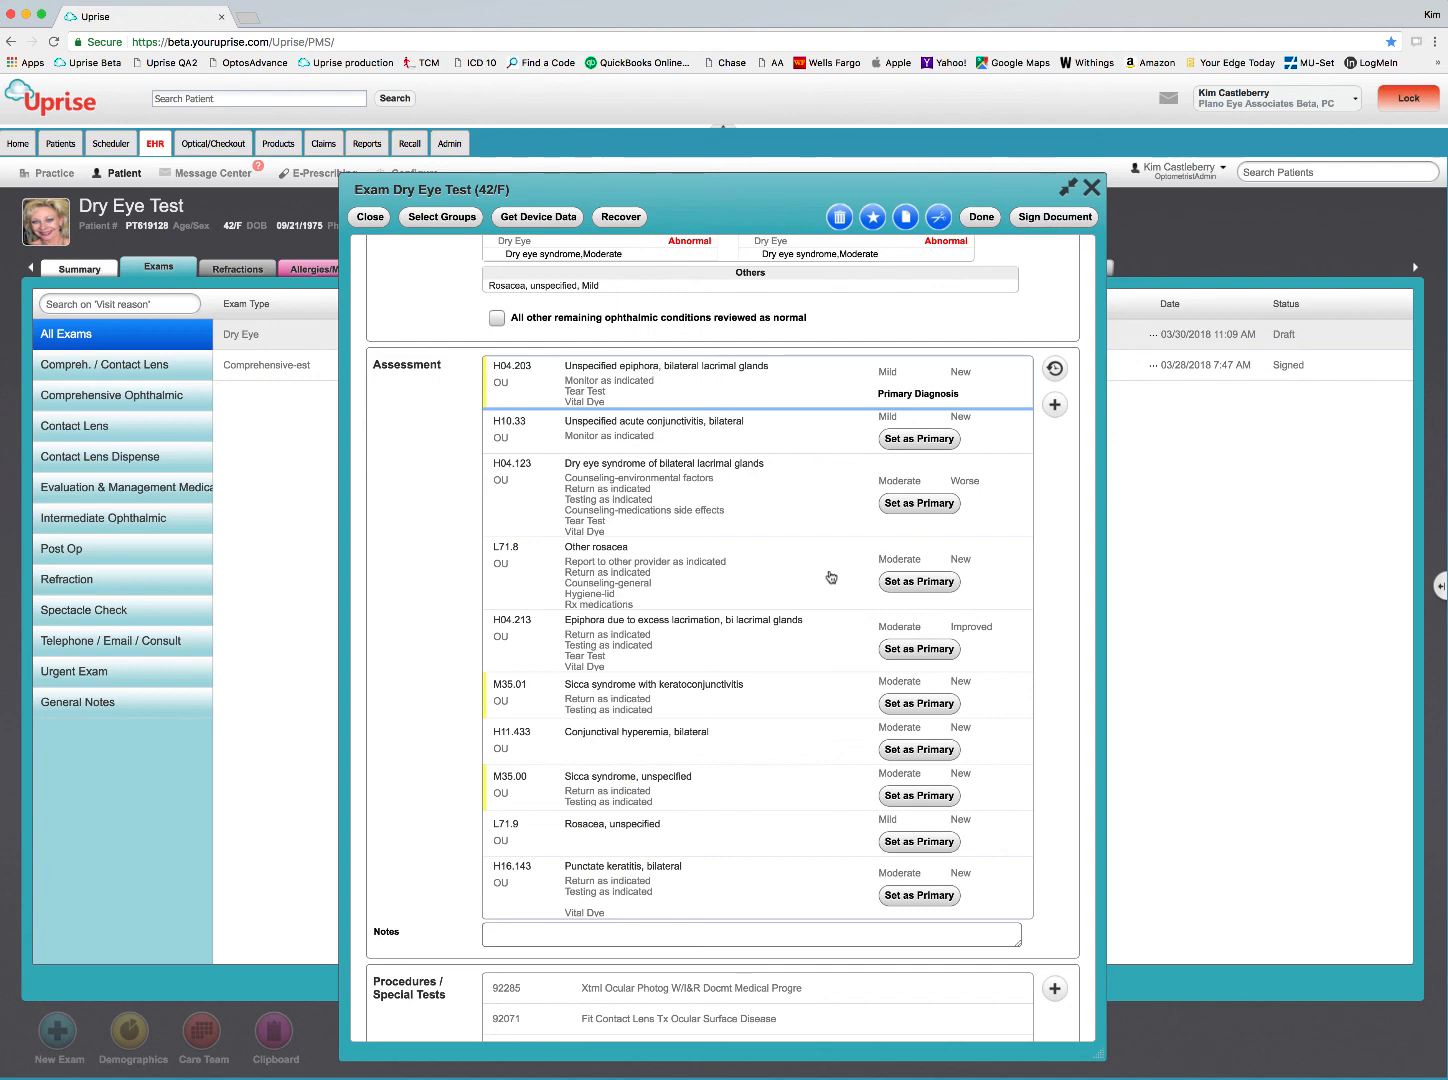
pyautogui.scroll(-7, 830, 577)
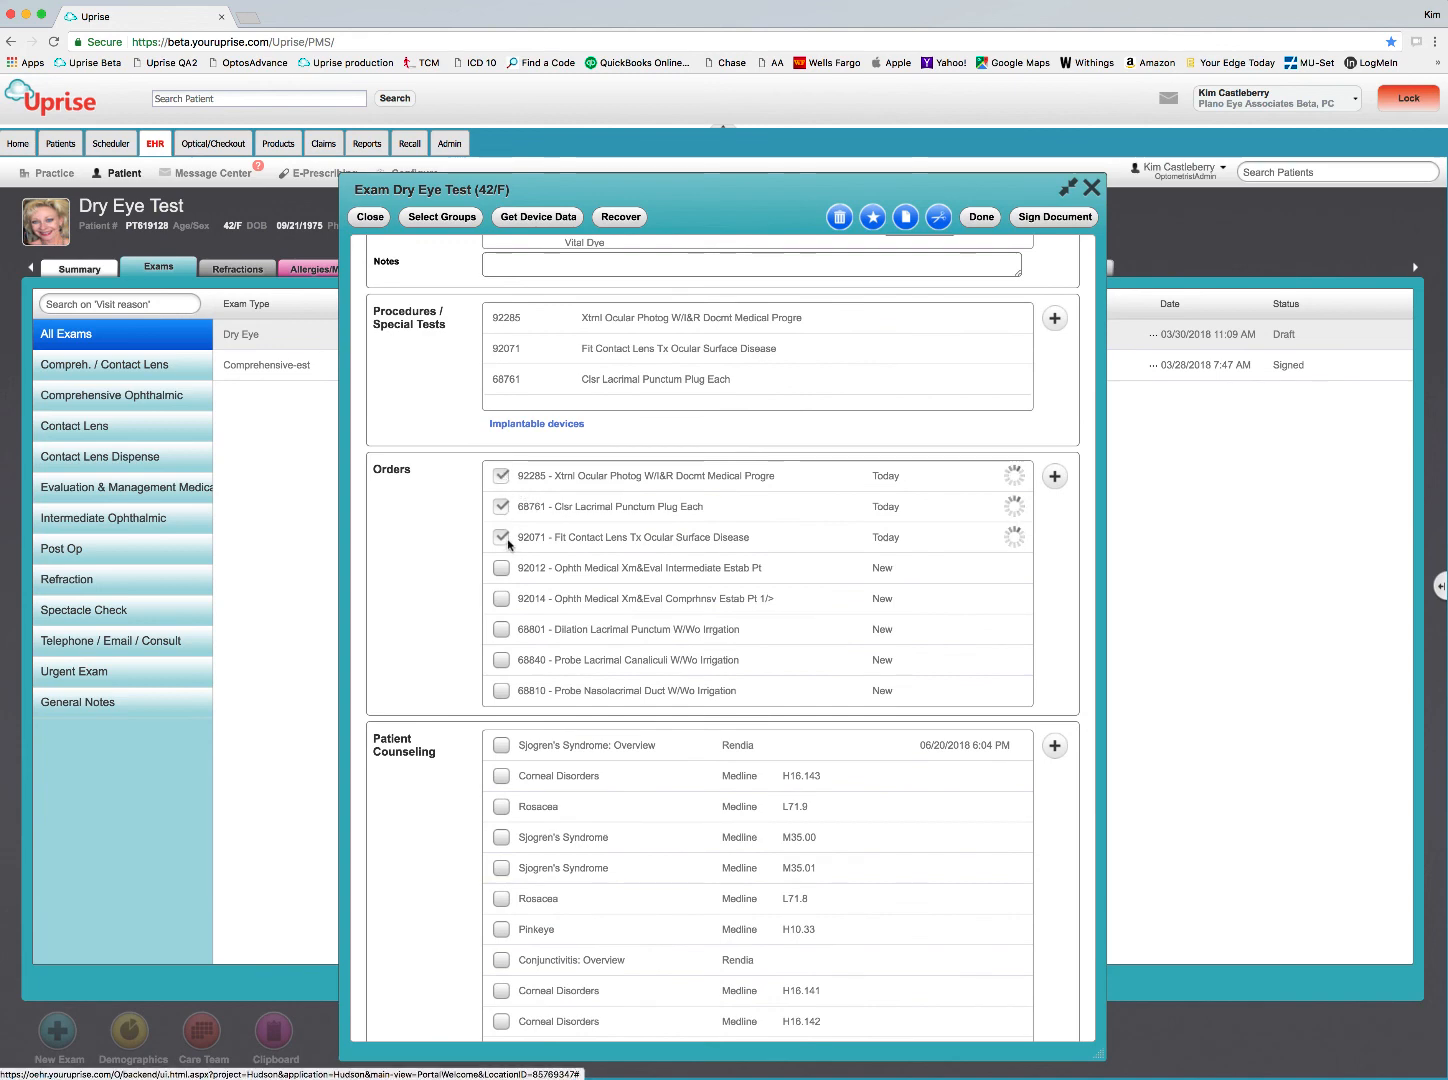
pyautogui.scroll(2, 705, 543)
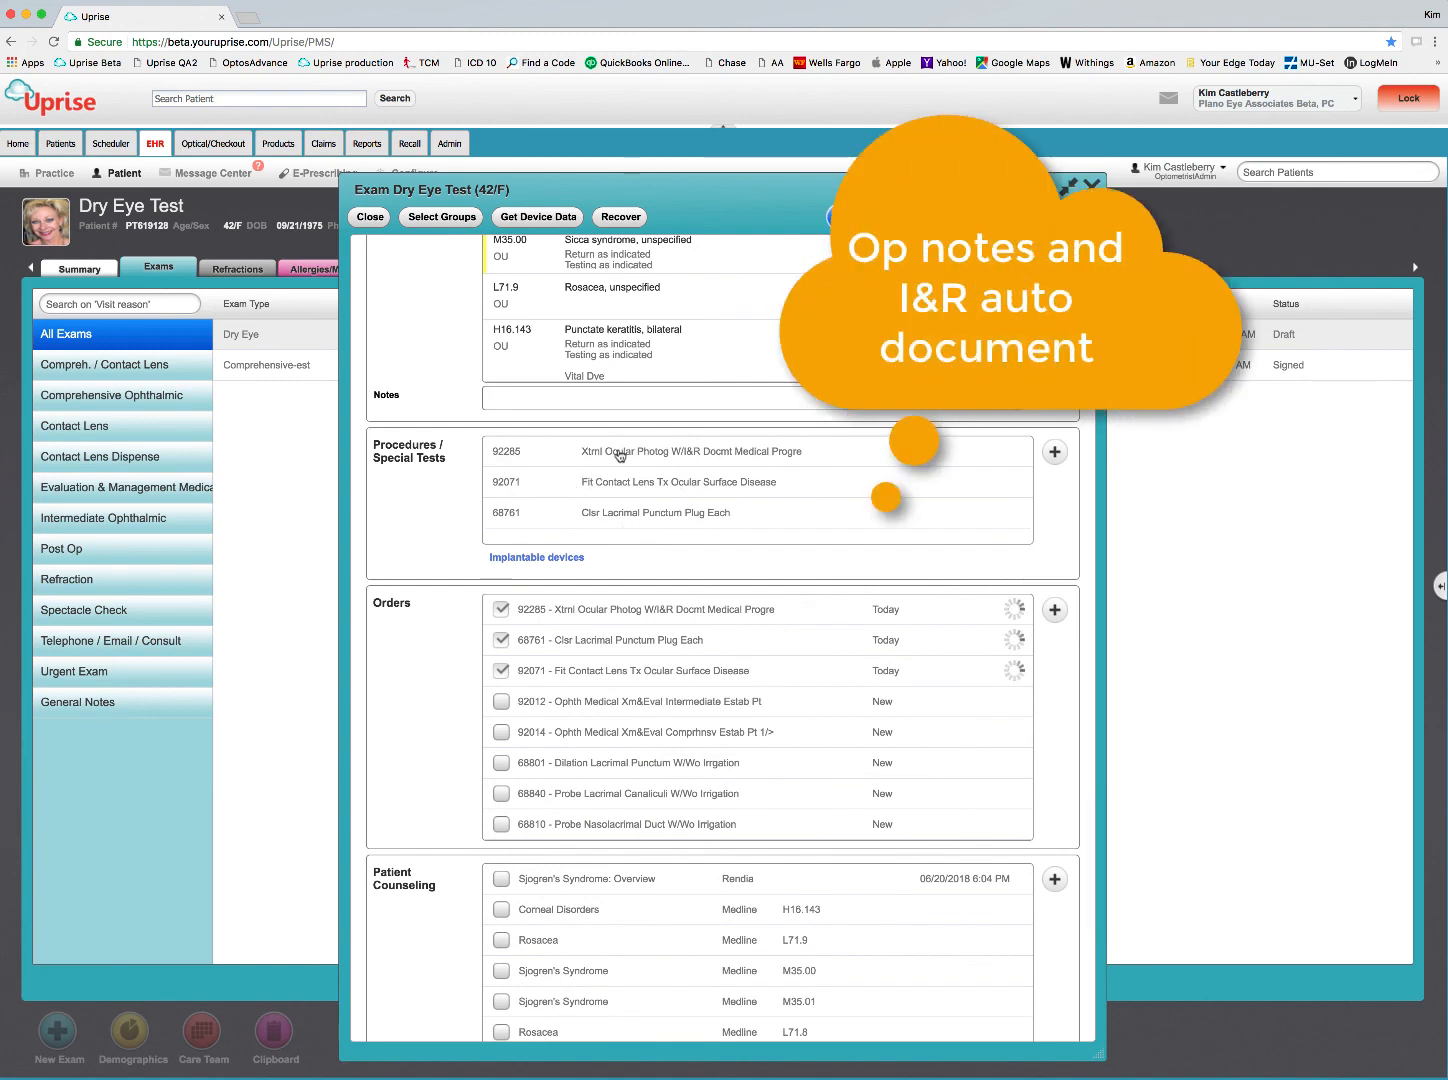
pyautogui.click(615, 482)
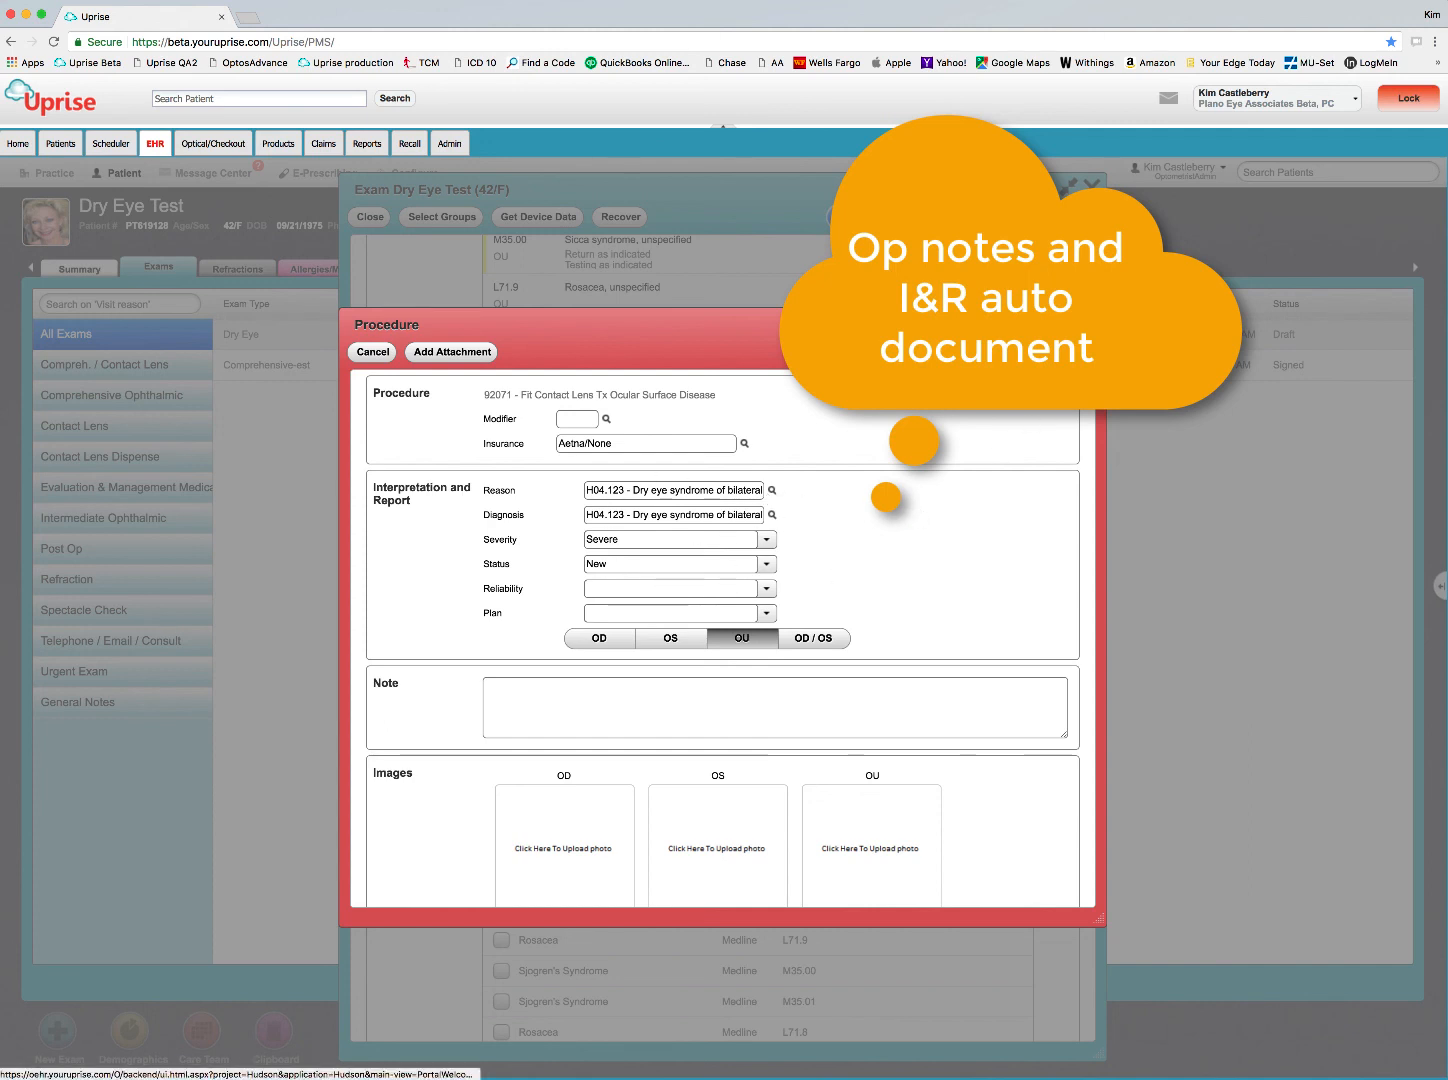
pyautogui.click(1066, 352)
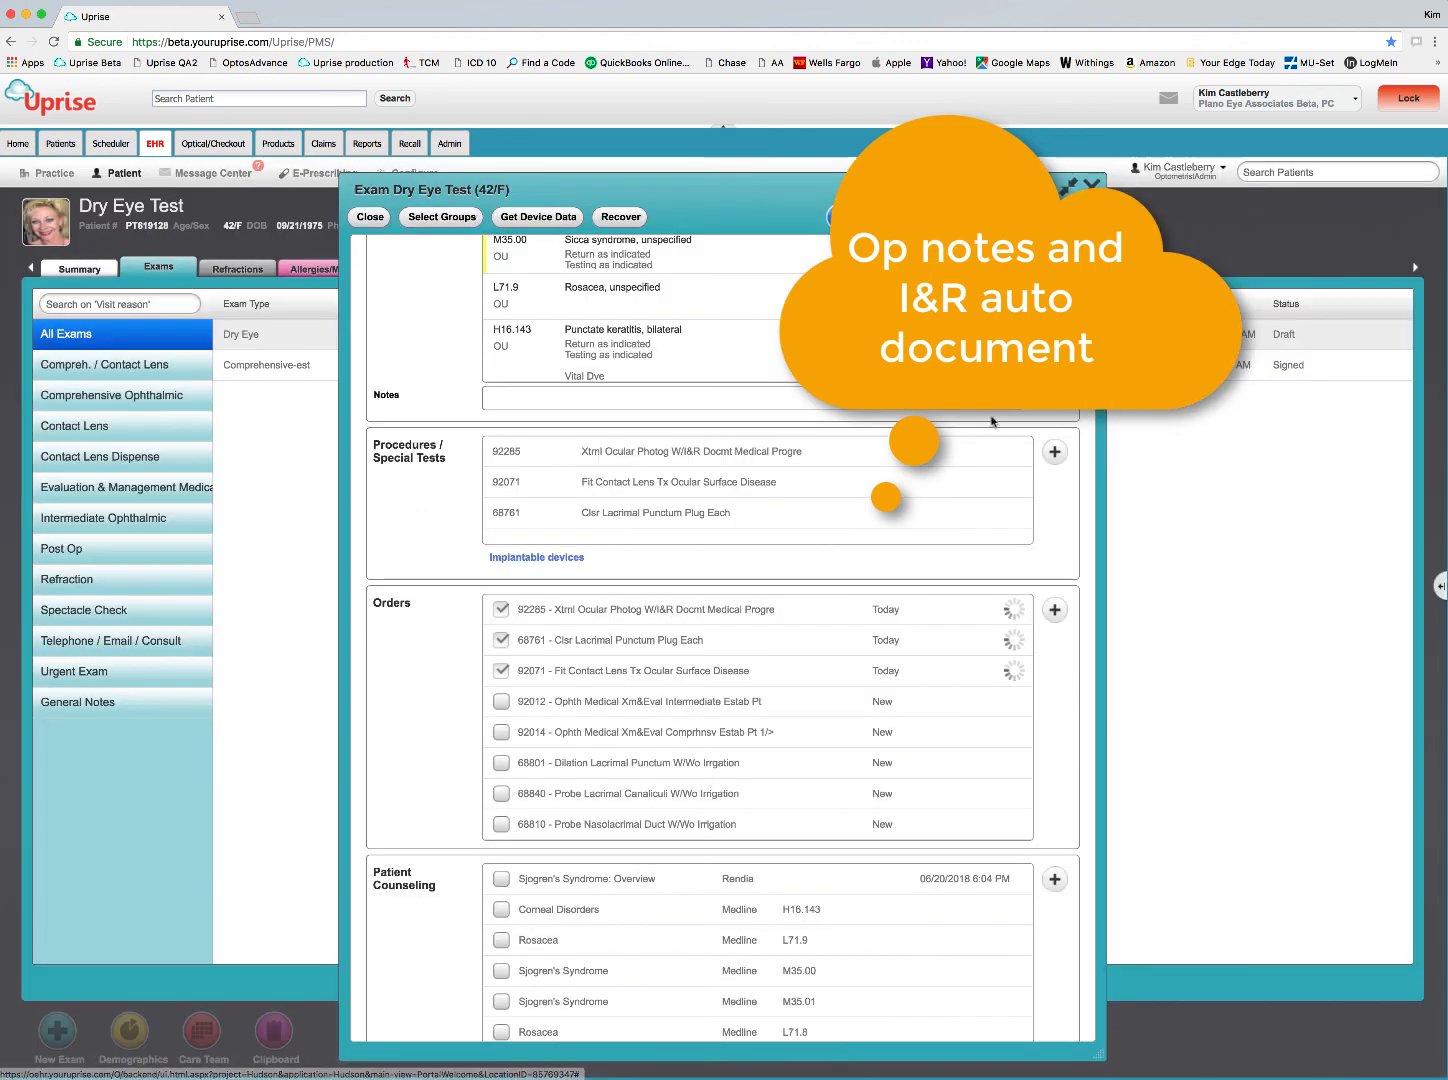
# Step: View the 68761 lacrimal punctum plug procedure's modifiers and operative note, and close the record
pyautogui.click(617, 516)
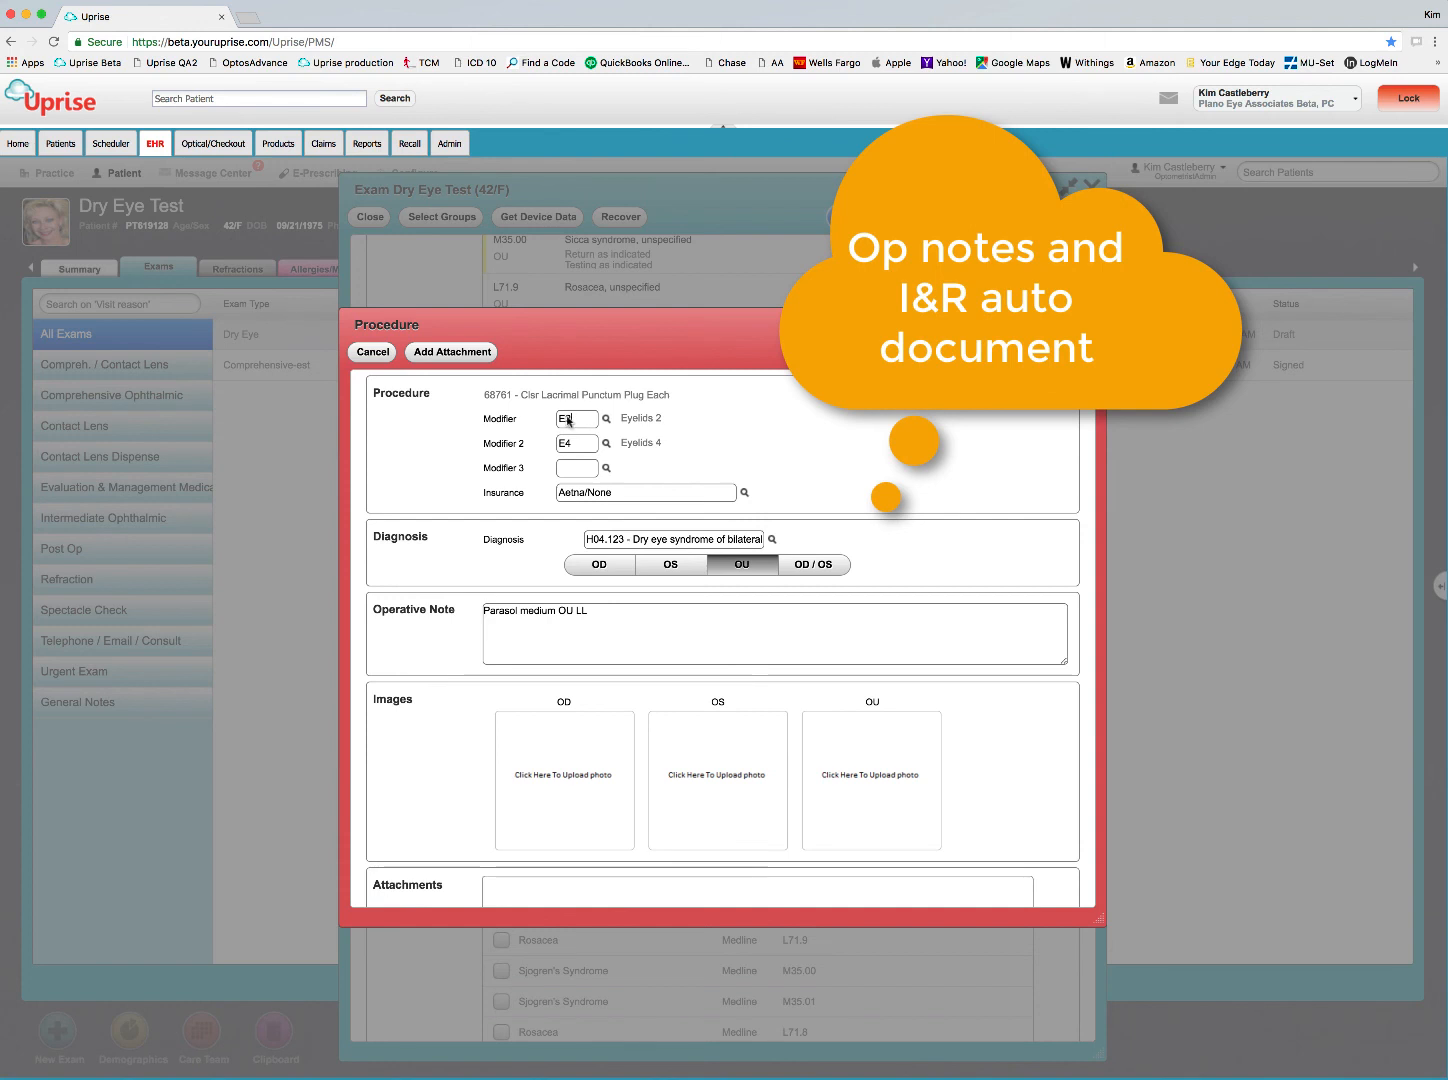
pyautogui.moveTo(570, 421); pyautogui.dragTo(519, 450)
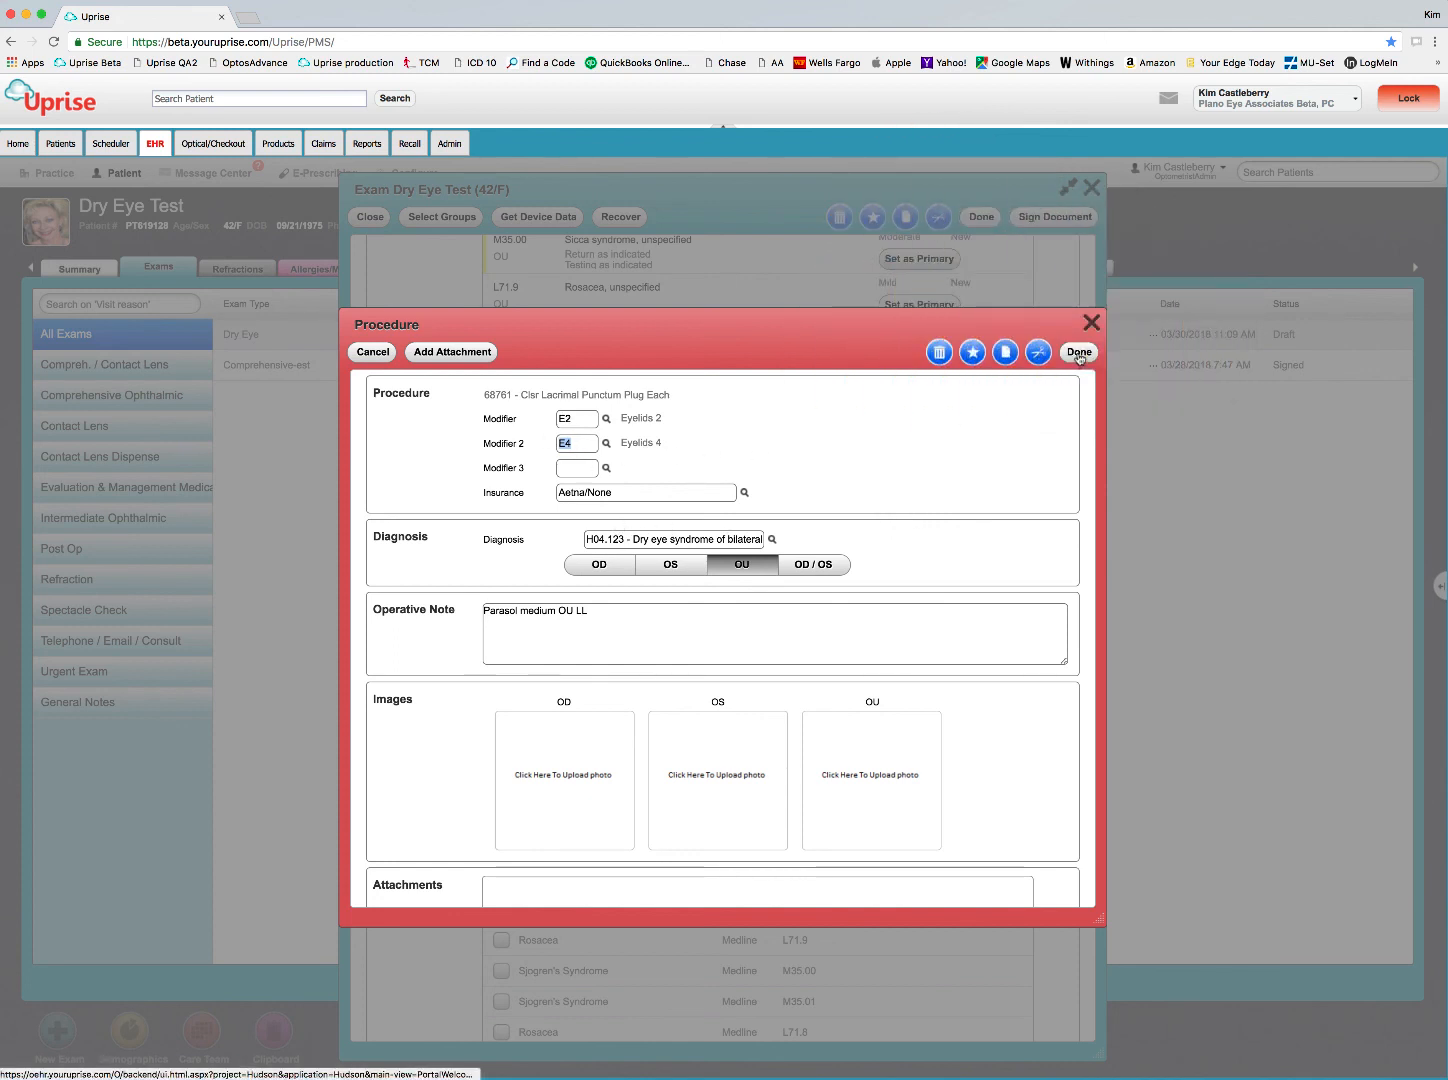
pyautogui.click(1079, 354)
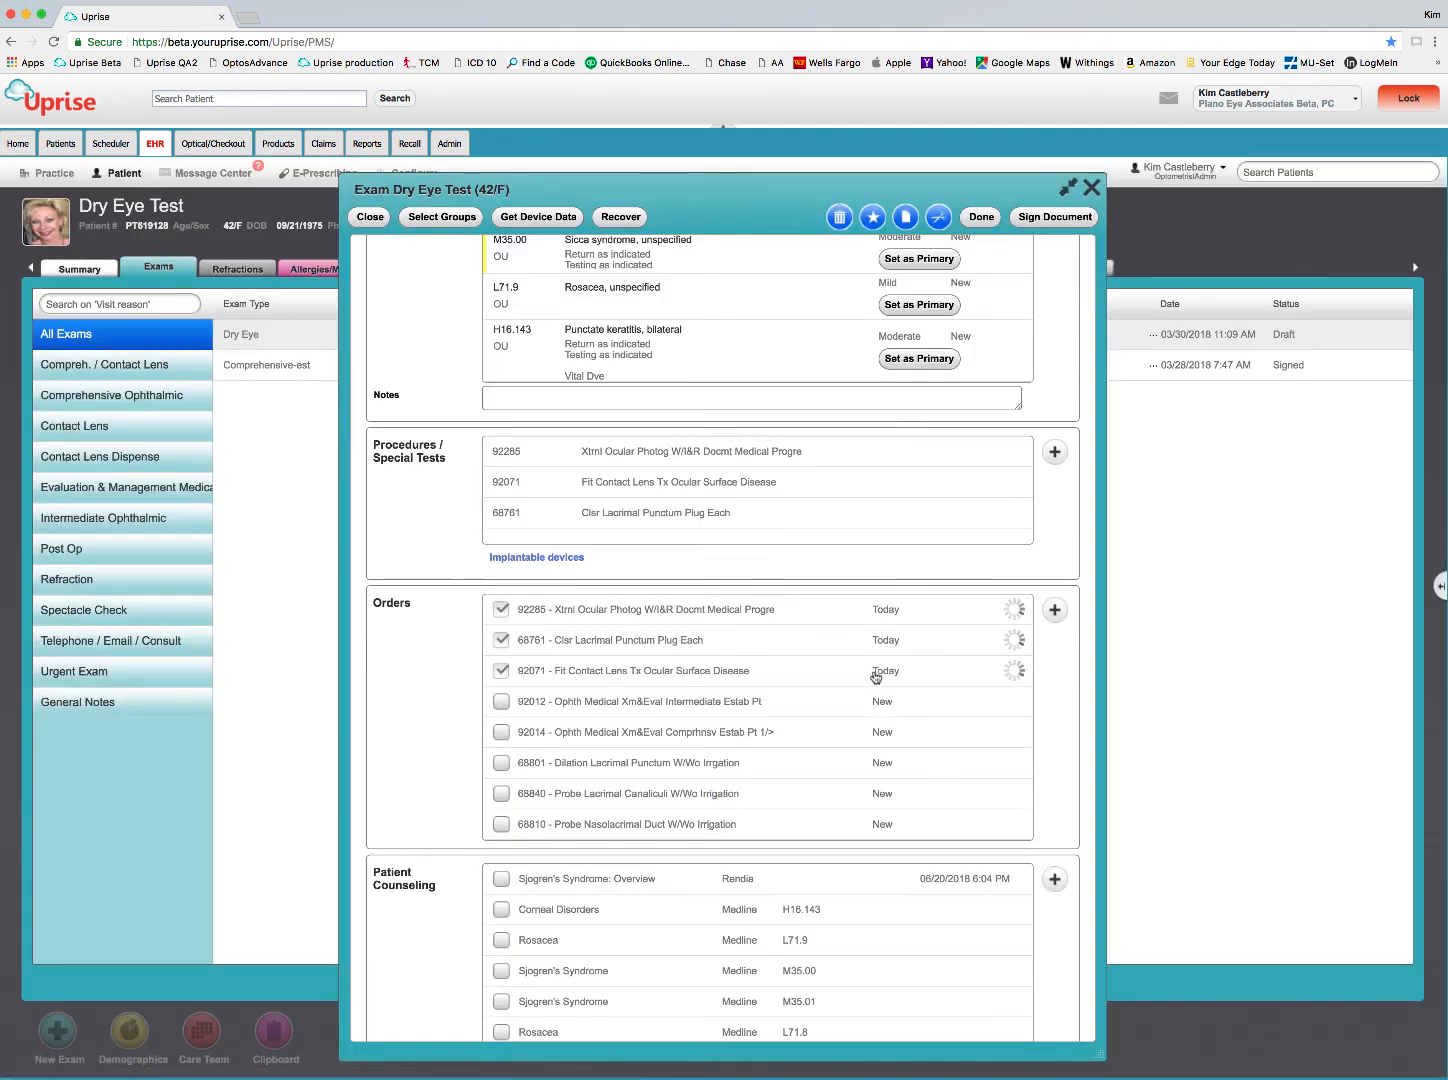
# Step: Look through the Patient Counseling and Coding sections, view the coding entry for procedure 92012, and close it
pyautogui.scroll(-1, 860, 700)
pyautogui.scroll(-5, 852, 712)
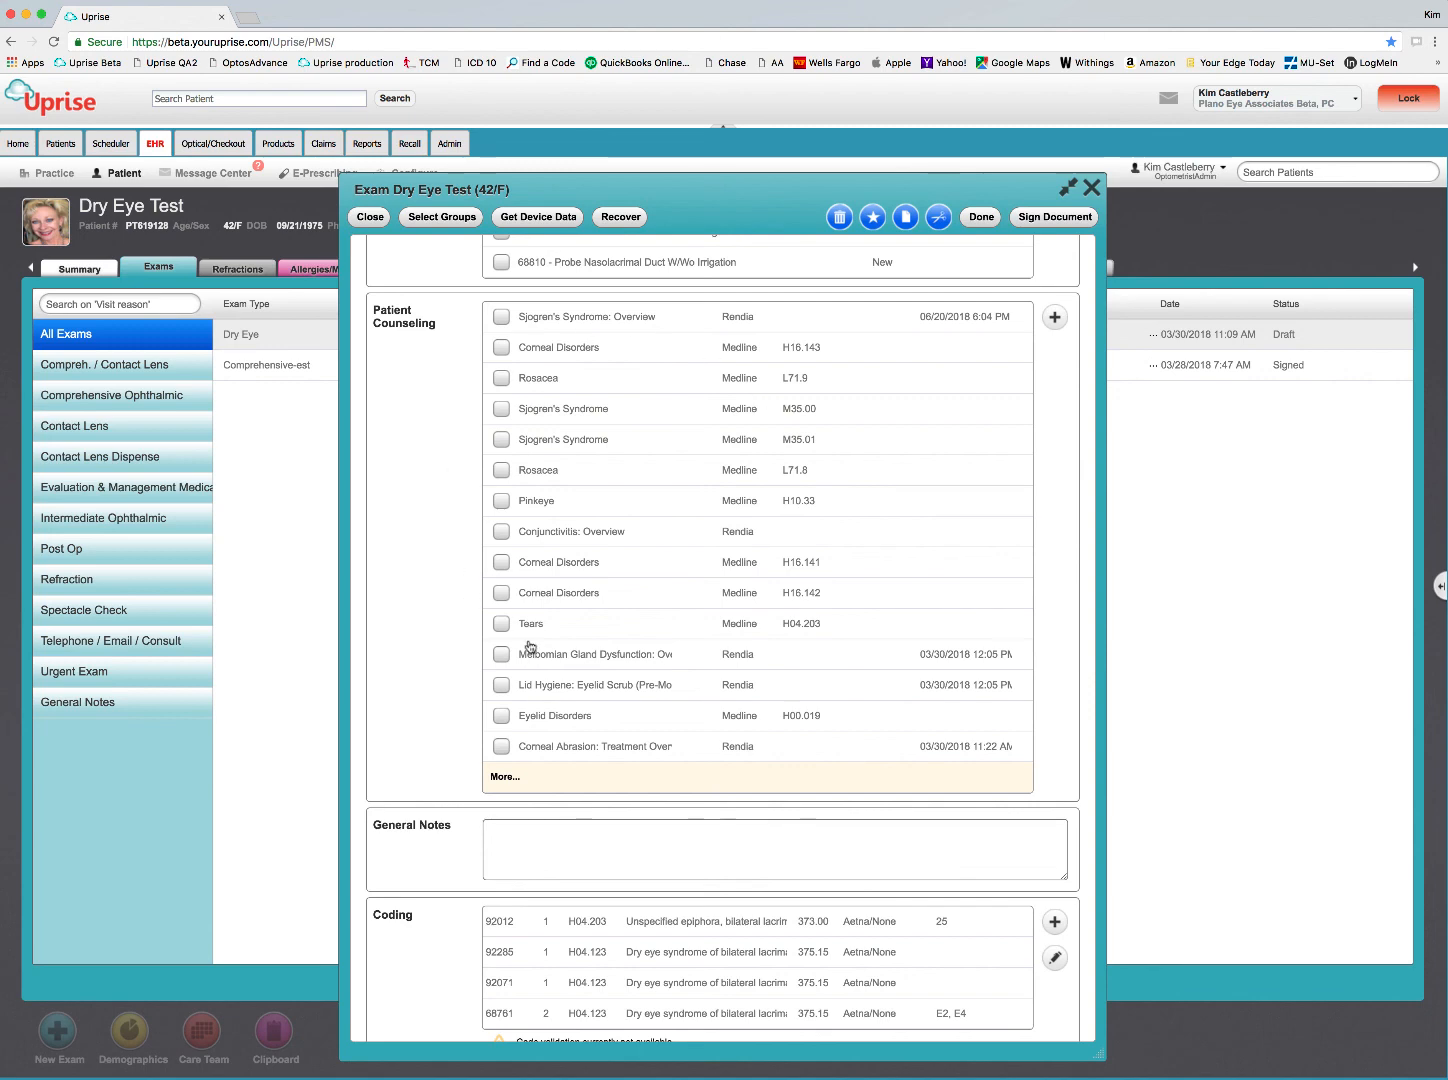
pyautogui.scroll(-1, 839, 582)
pyautogui.scroll(-1, 839, 582)
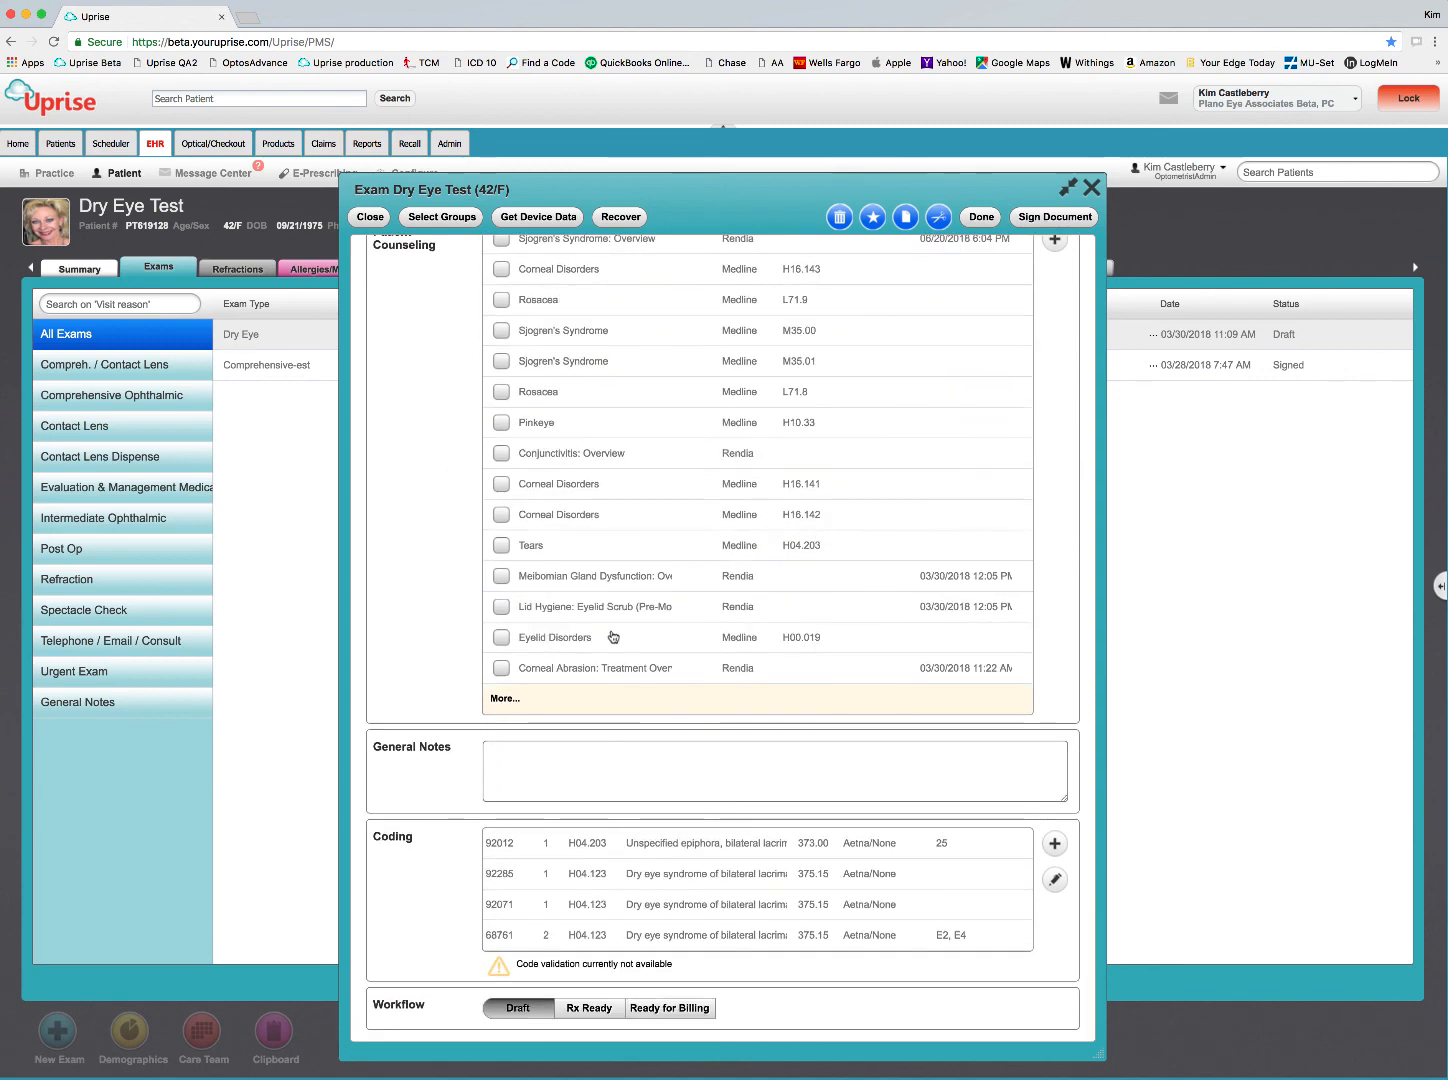
pyautogui.doubleClick(677, 849)
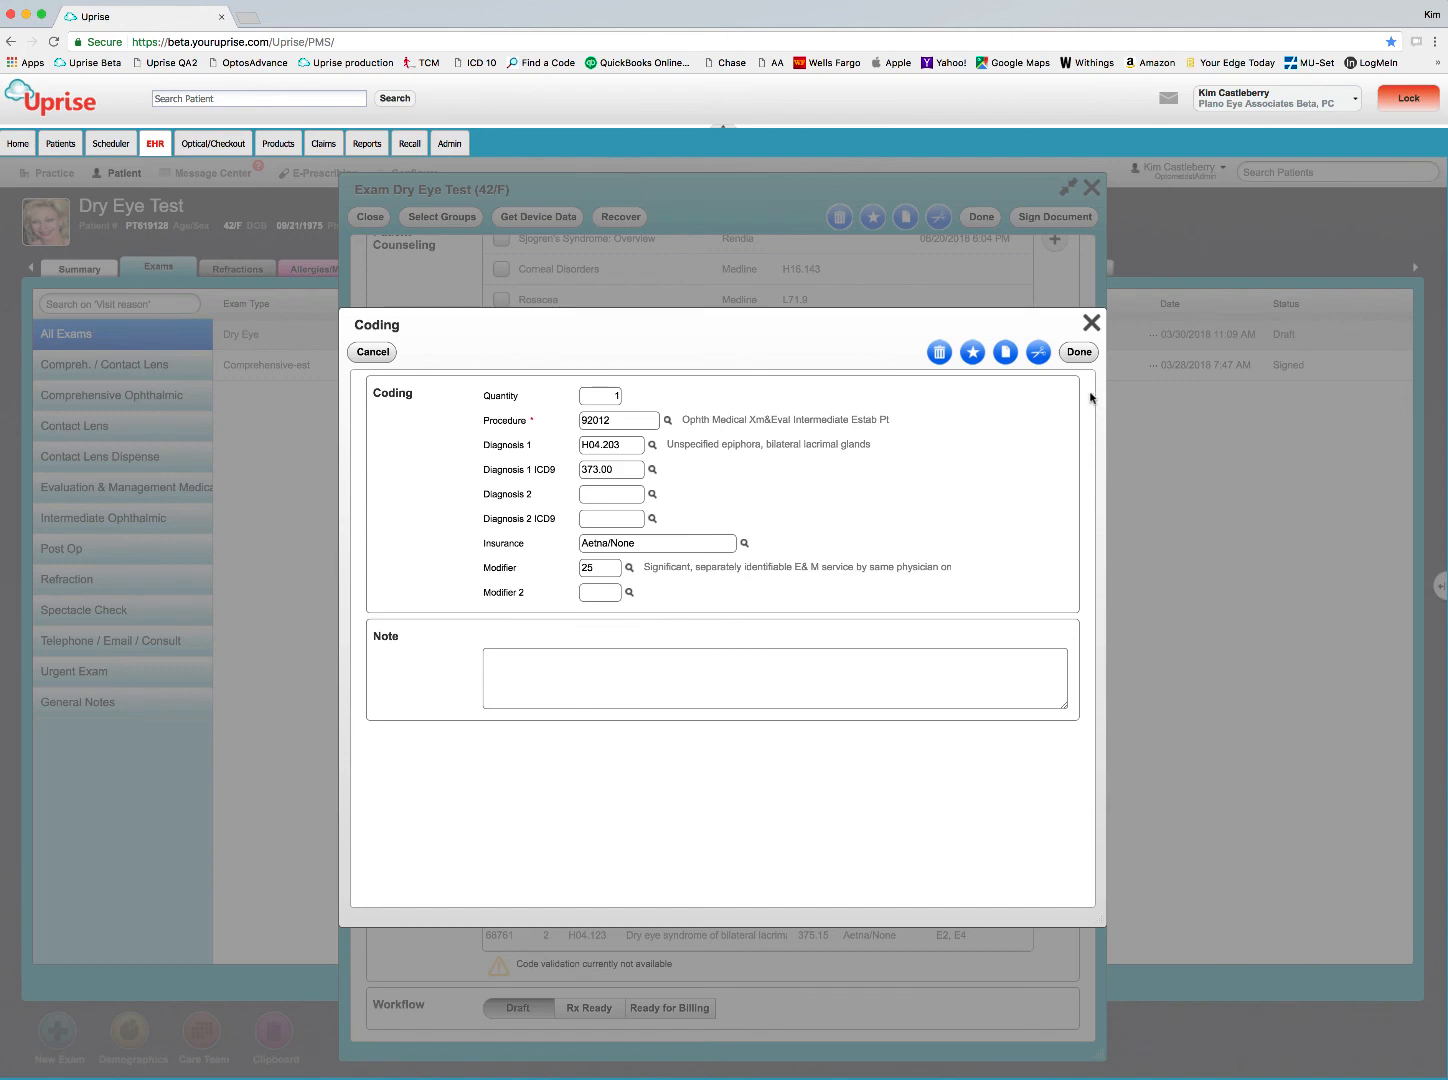
pyautogui.click(1078, 351)
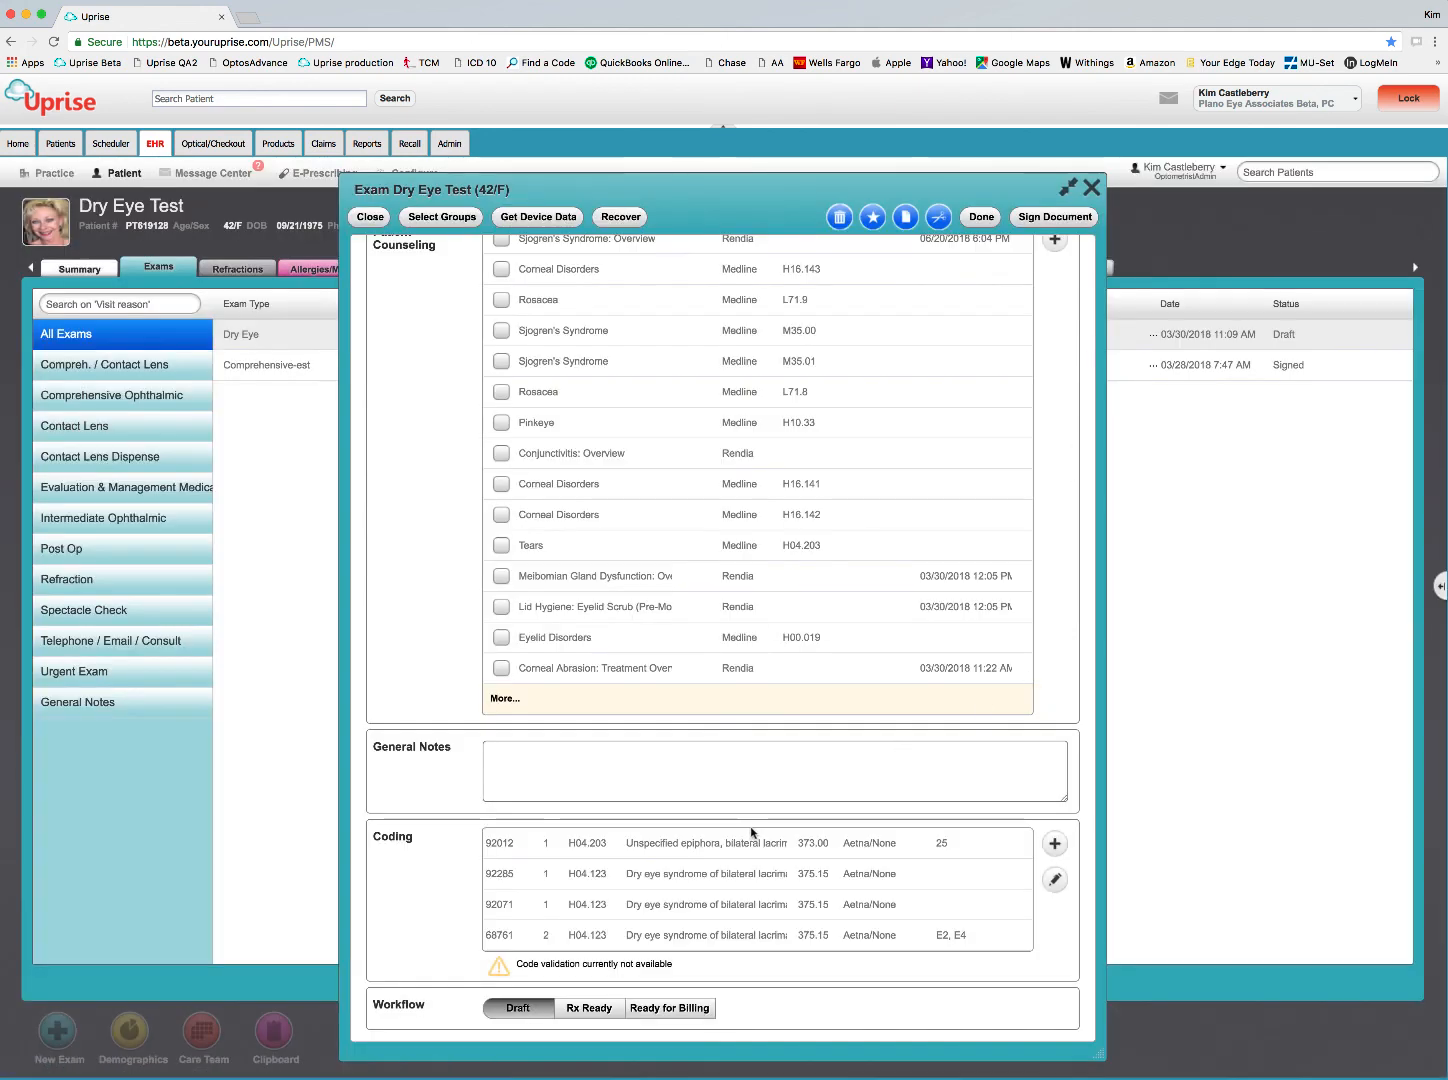